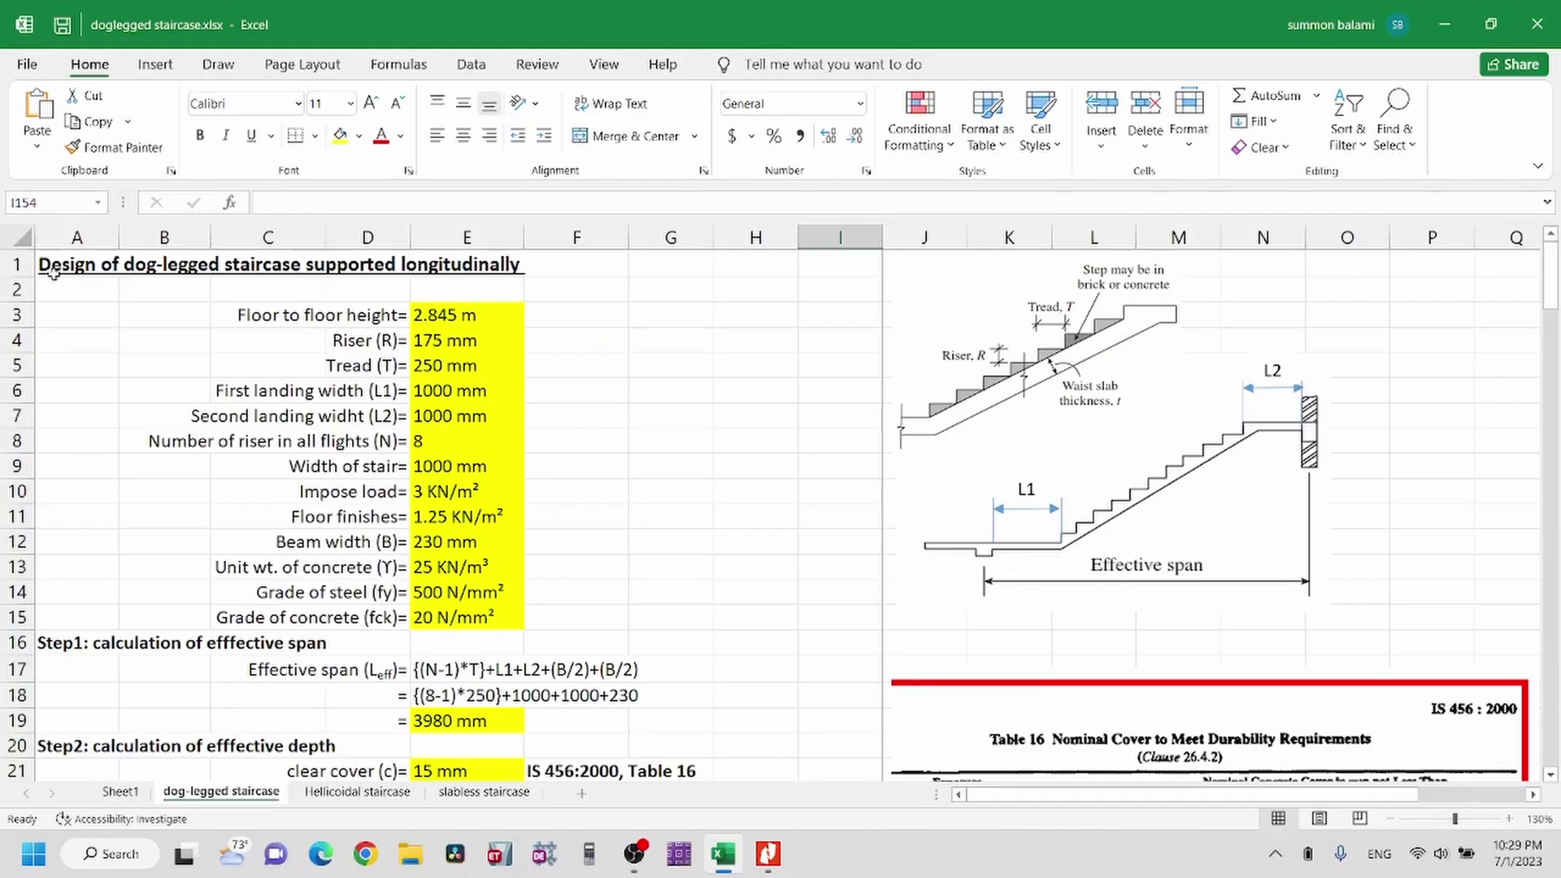
Select the dog-legged staircase sheet title across row 1
left_click(56, 267)
left_click_drag(57, 266, 485, 264)
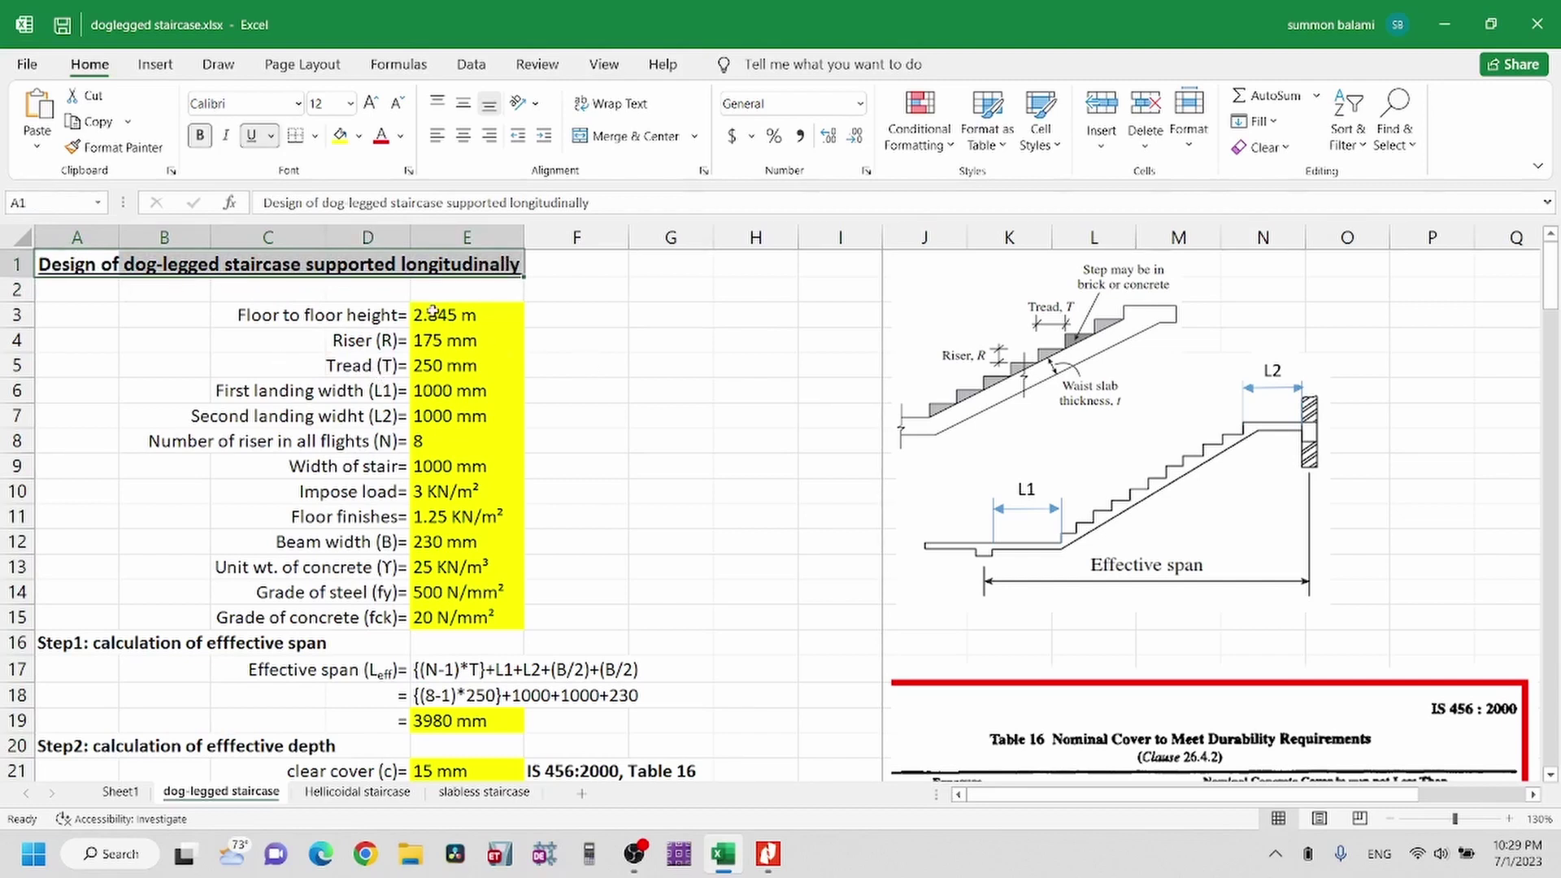
left_click_drag(439, 315, 443, 626)
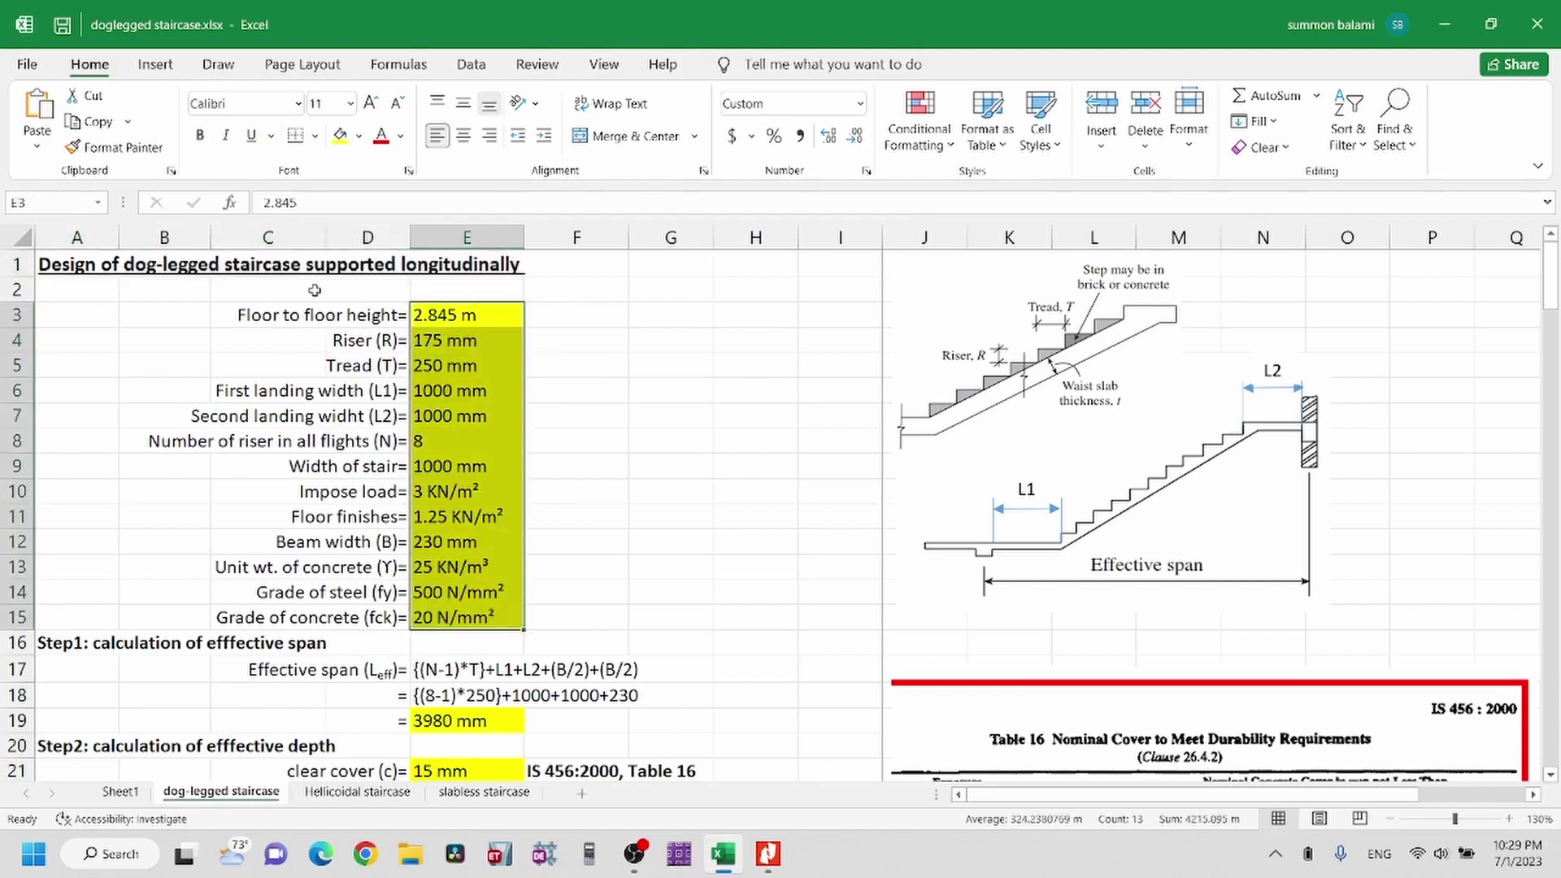
left_click(449, 319)
left_click_drag(453, 310, 457, 618)
left_click_drag(458, 618, 457, 618)
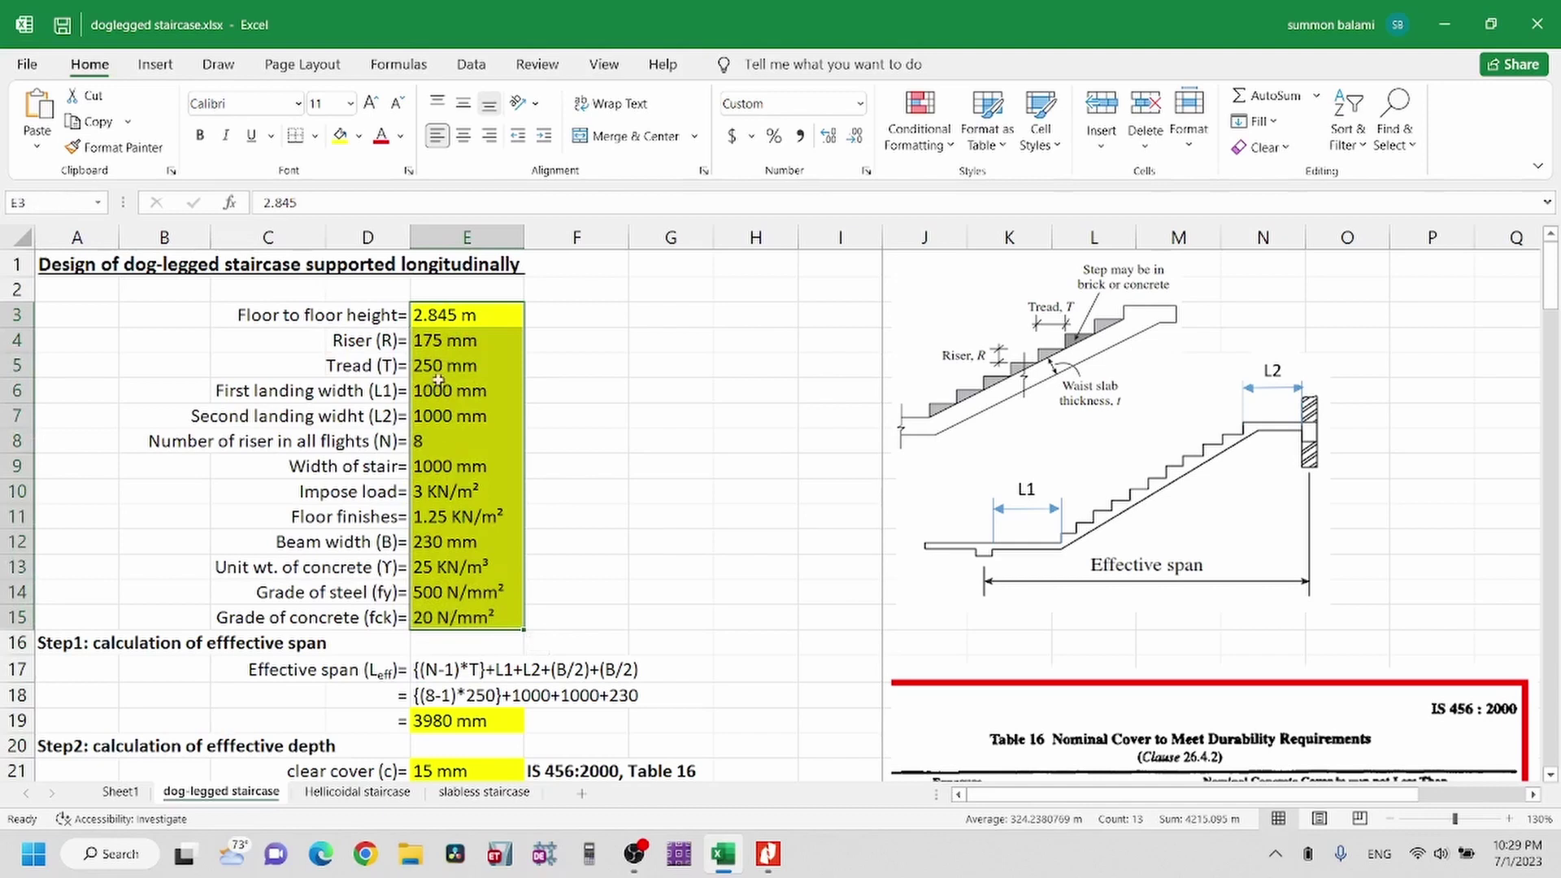
left_click(360, 317)
left_click(451, 317)
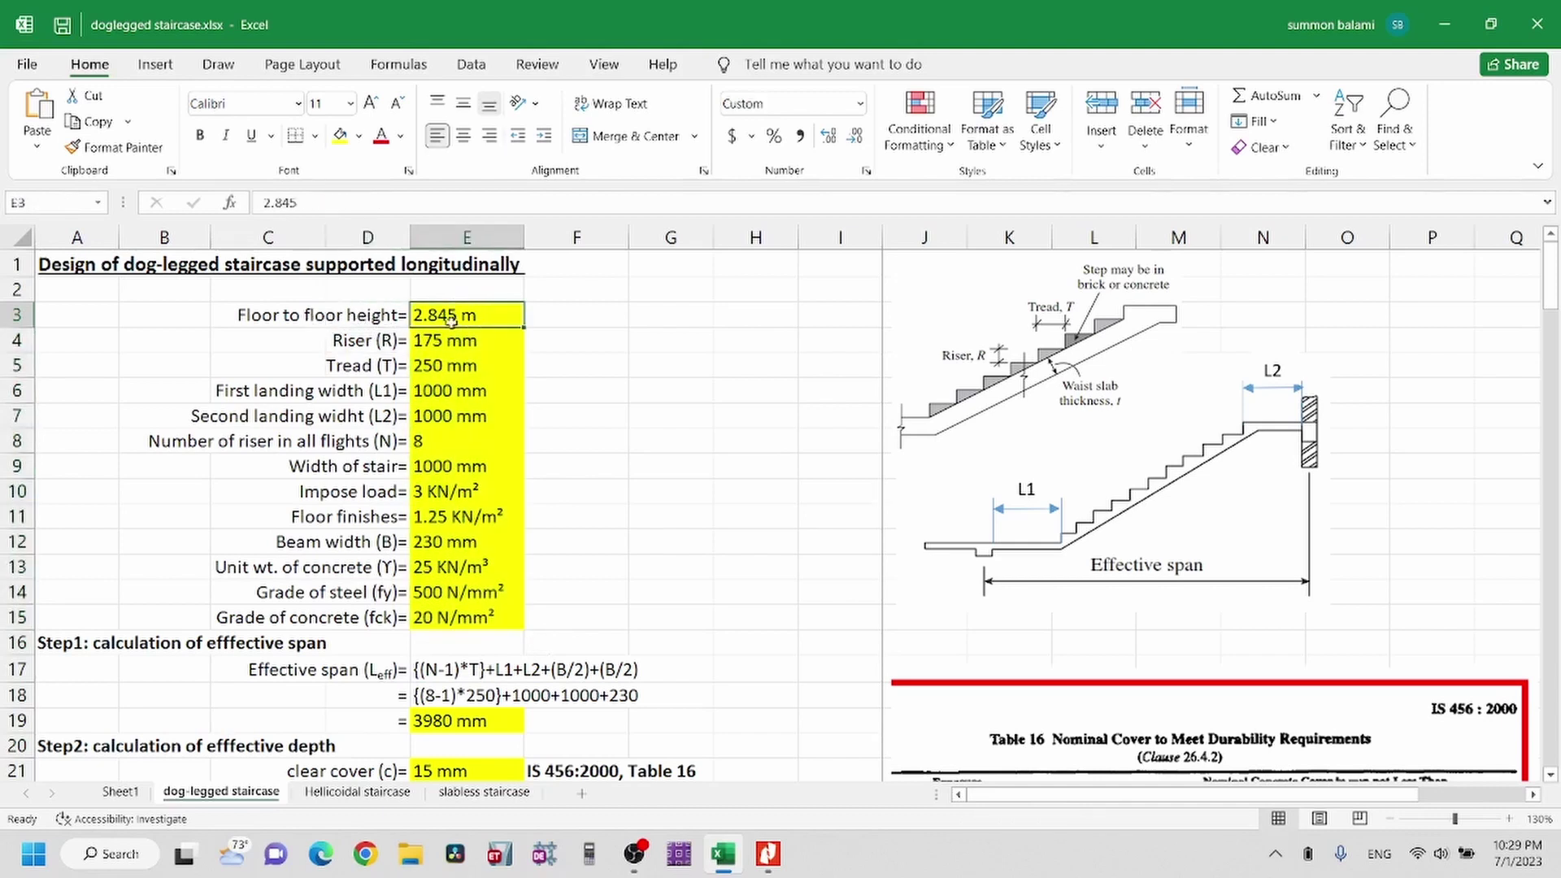
left_click(384, 344)
left_click(448, 342)
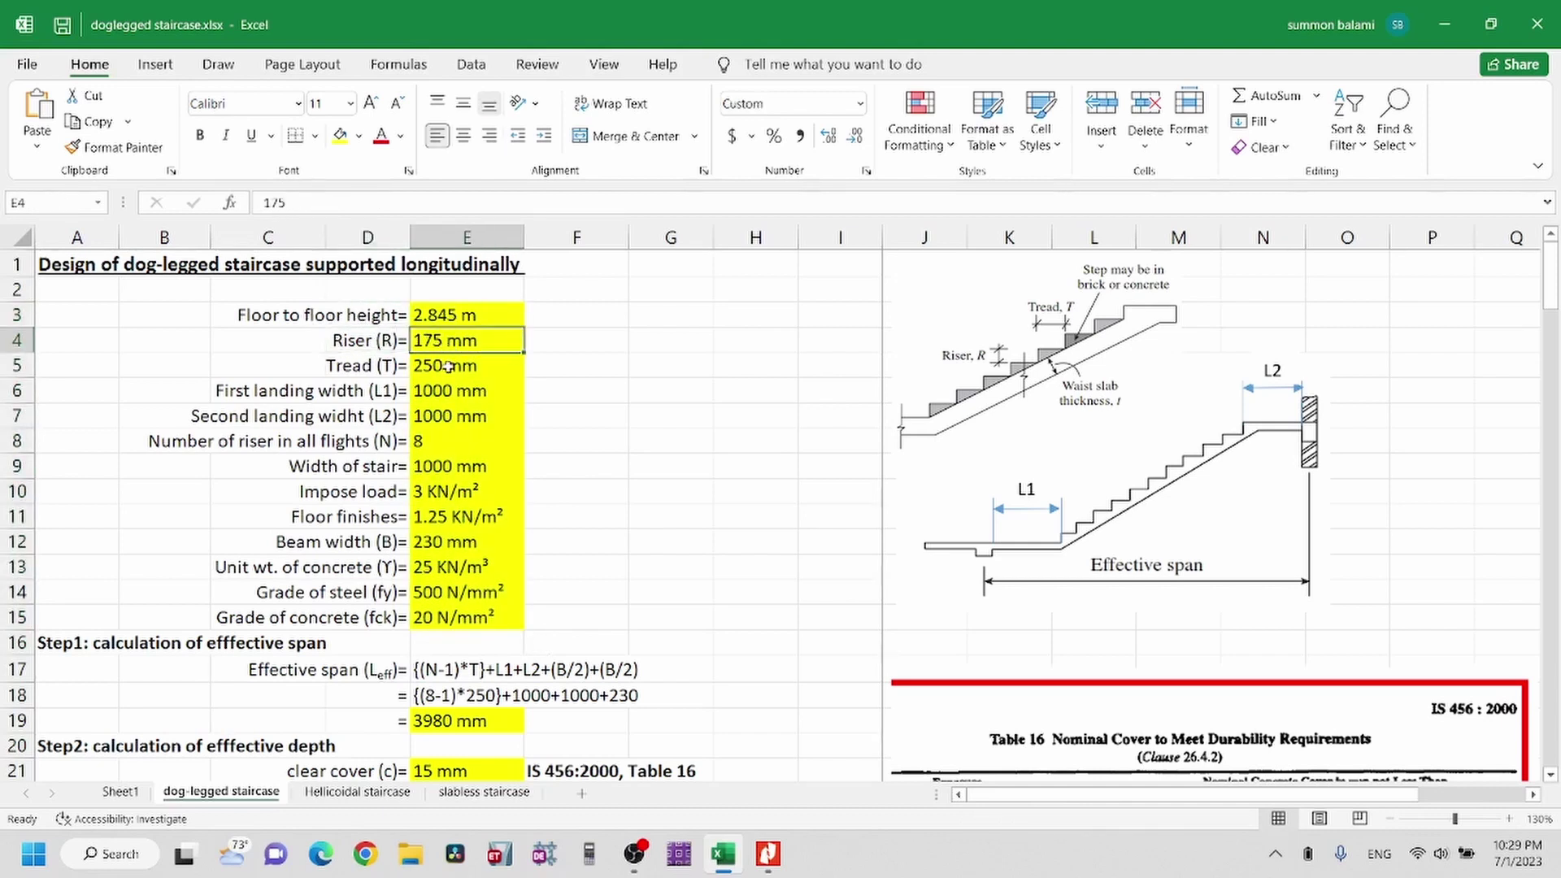
left_click(377, 370)
left_click(439, 371)
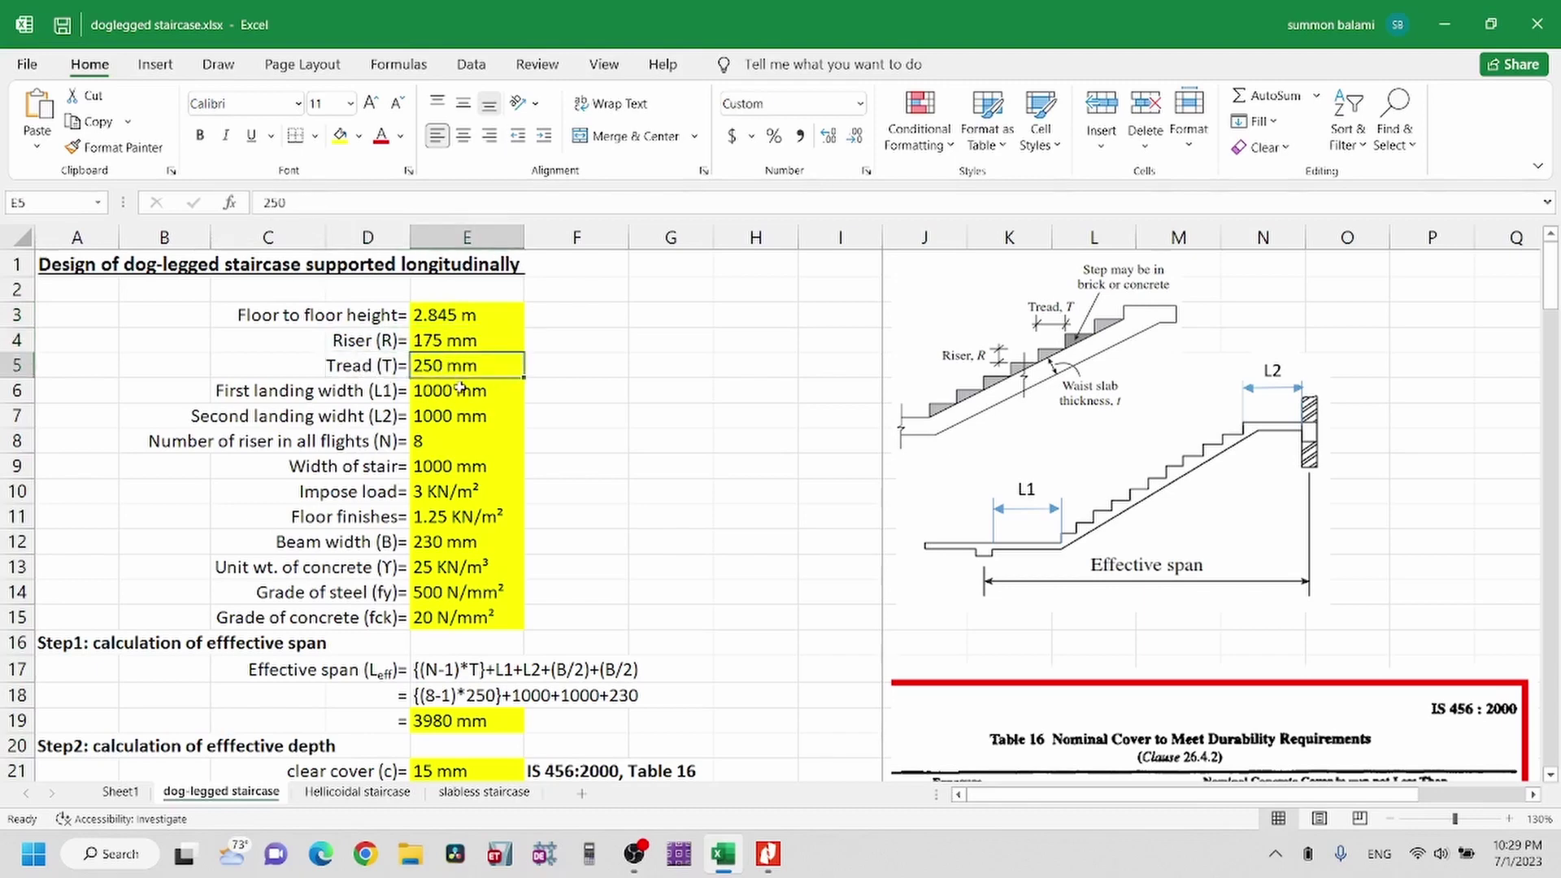
scroll(460, 388, "down", 1)
scroll(460, 389, "up", 1)
left_click_drag(428, 391, 437, 423)
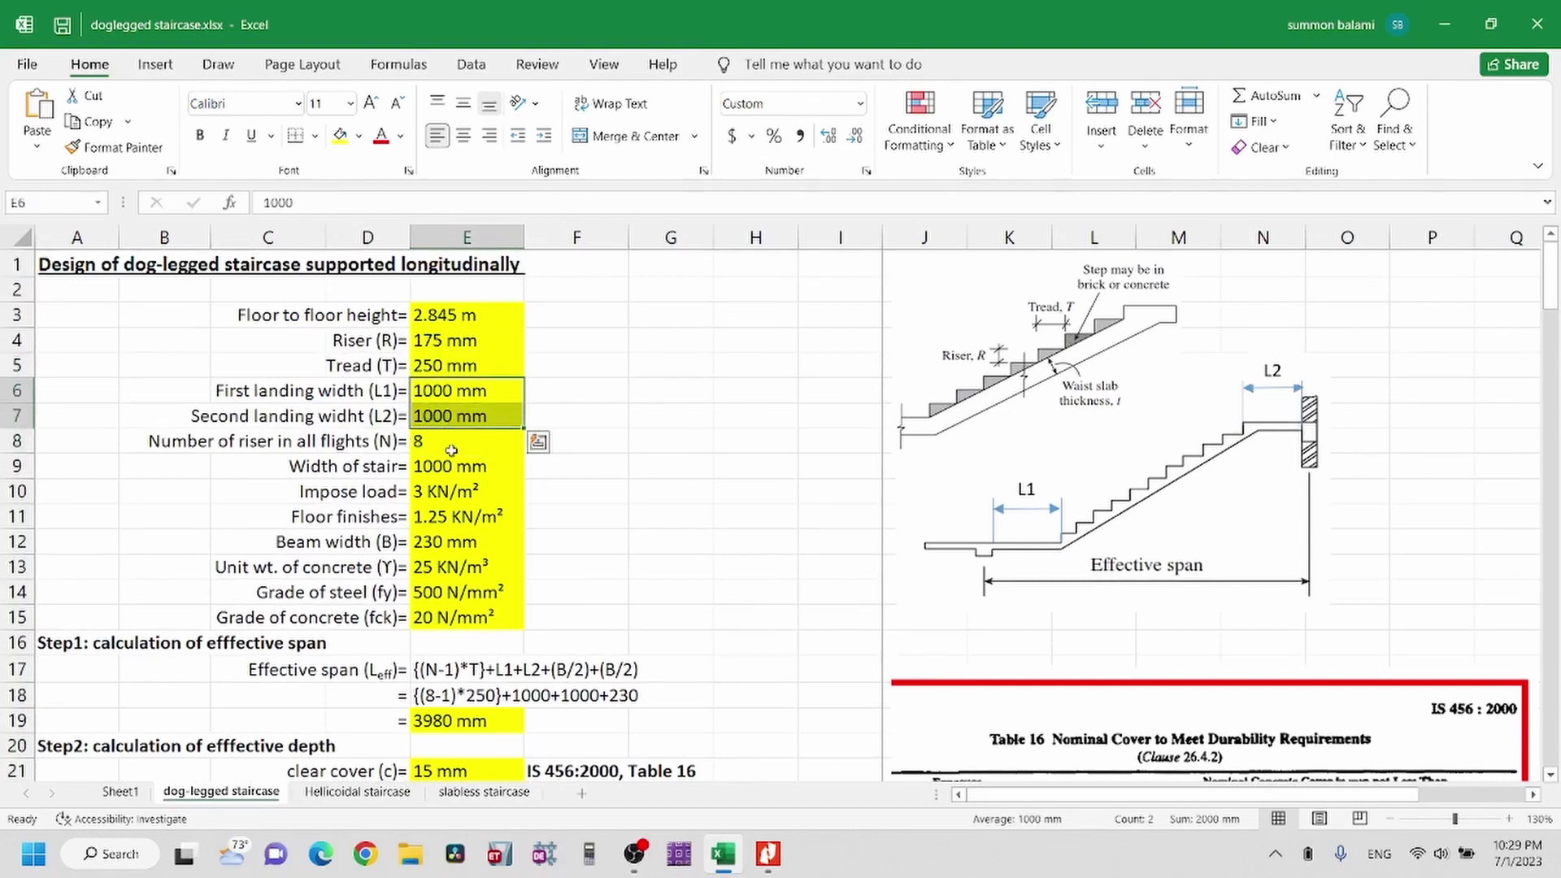
scroll(460, 432, "down", 1)
scroll(437, 393, "up", 1)
left_click(443, 445)
left_click(445, 468)
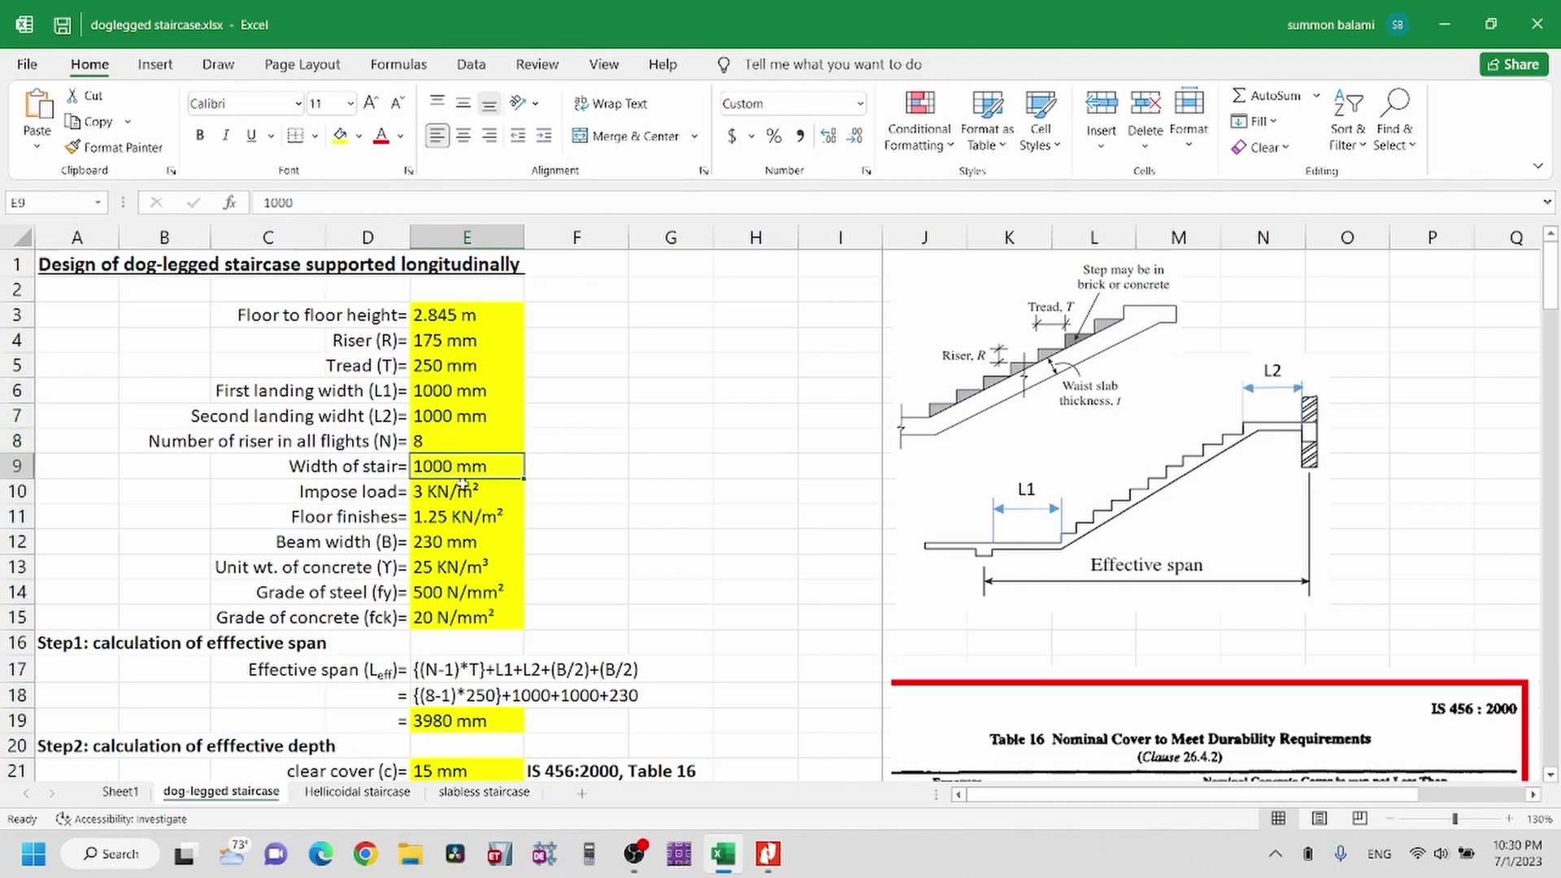
scroll(436, 449, "down", 1)
scroll(471, 424, "down", 1)
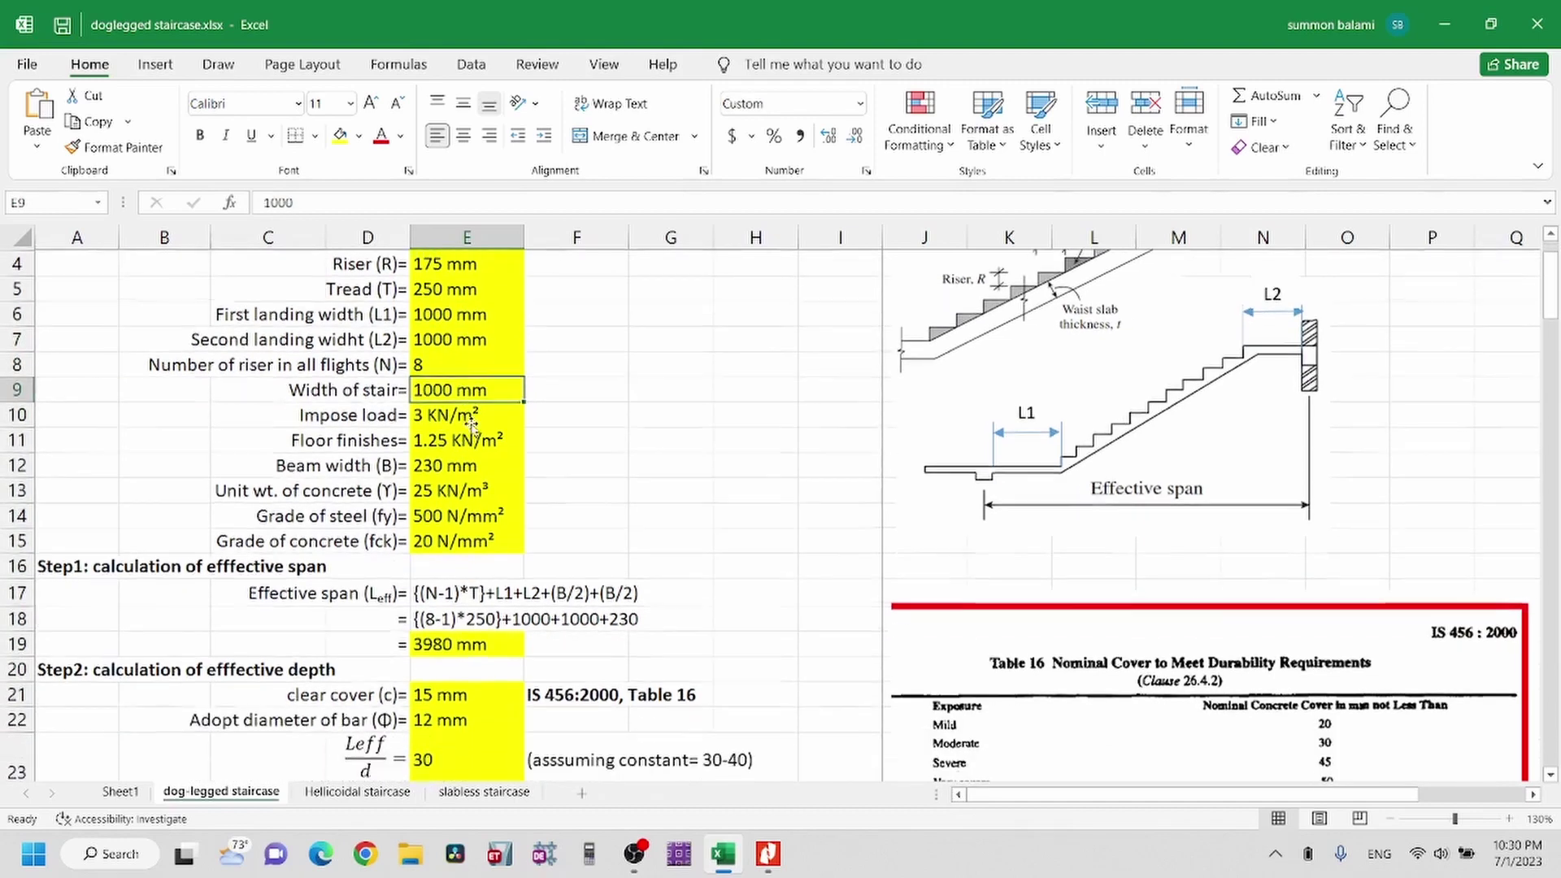
left_click(392, 414)
left_click(443, 413)
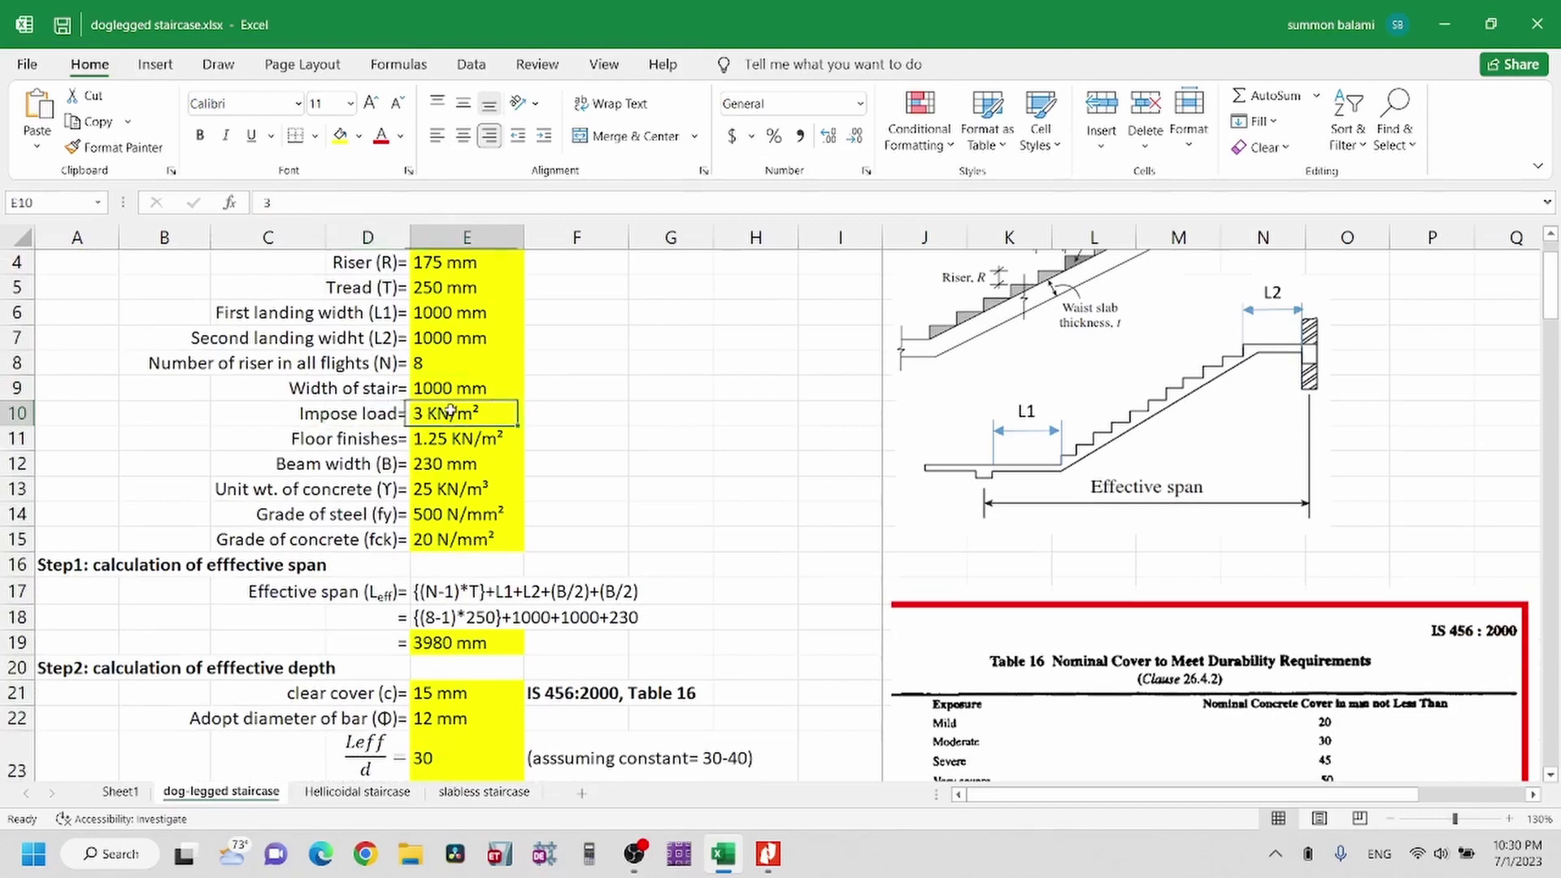
scroll(455, 408, "down", 1)
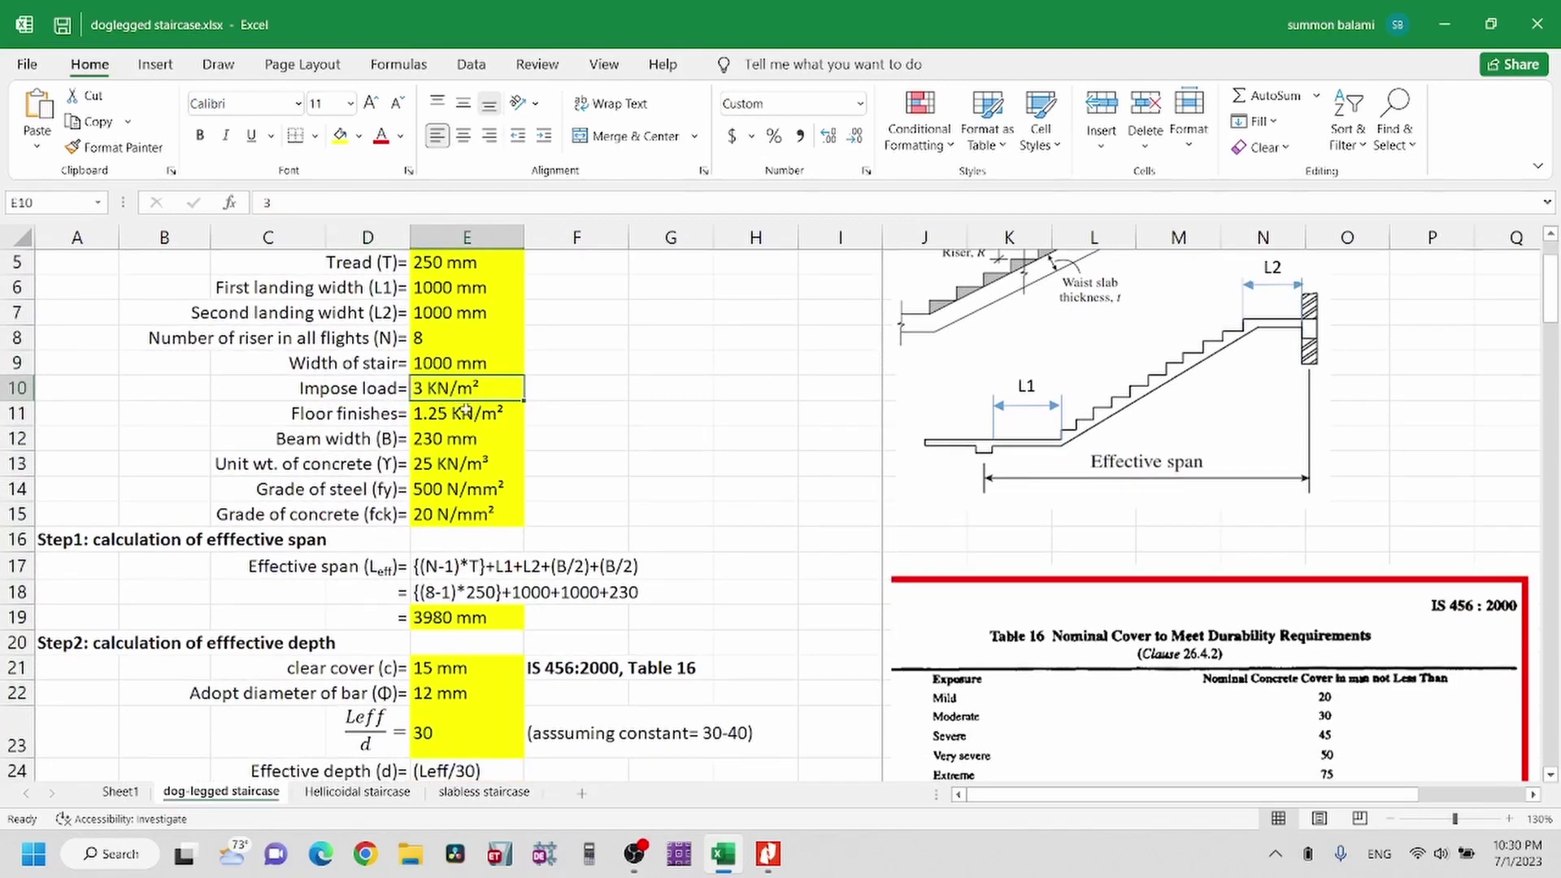
left_click(455, 415)
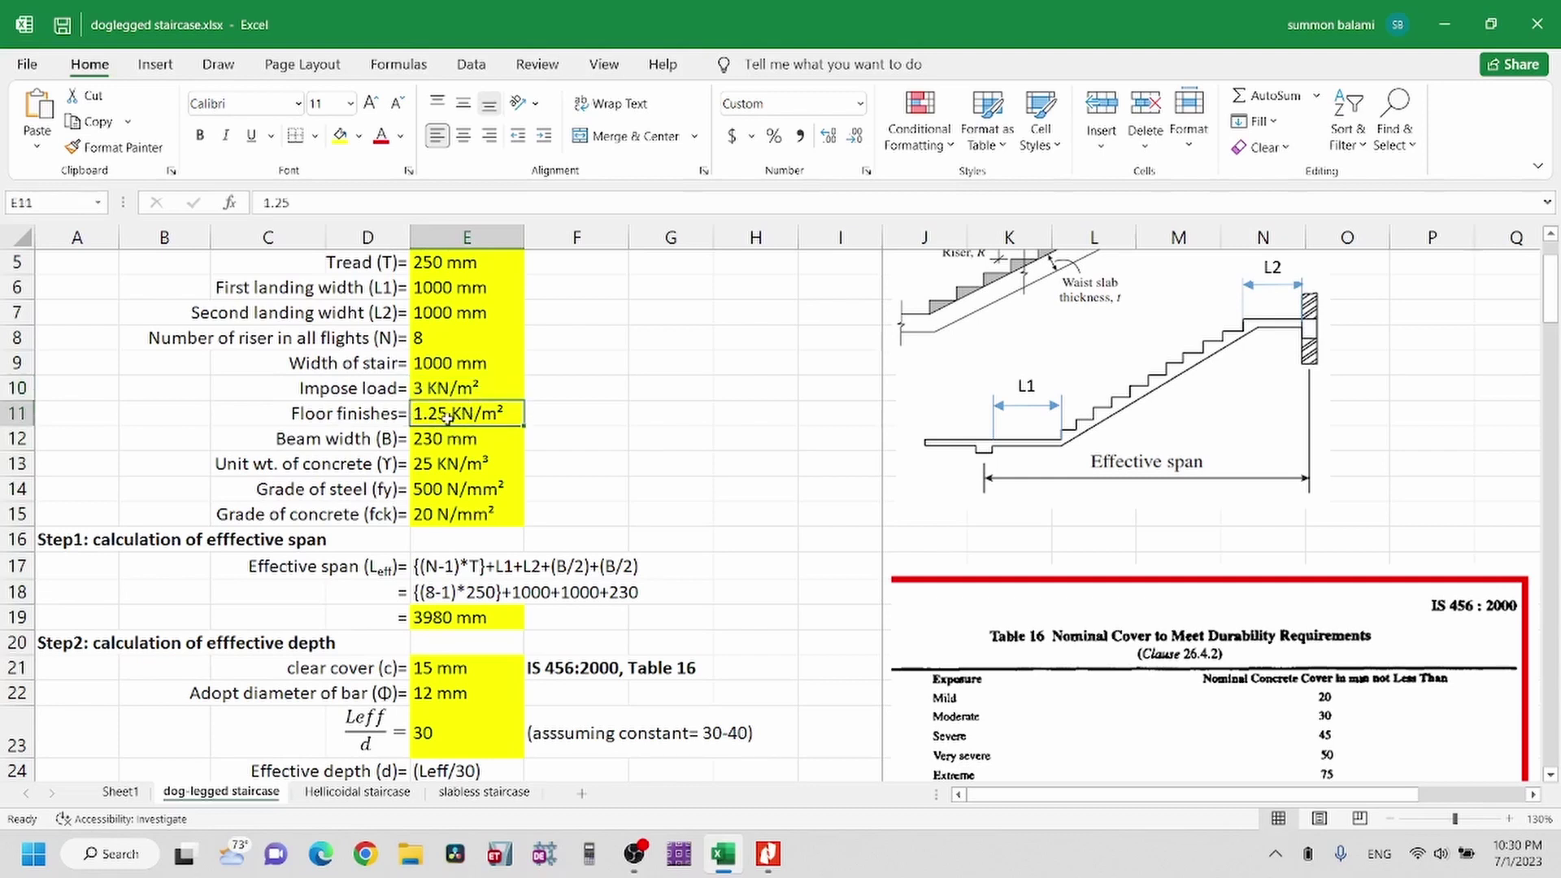
left_click(448, 399)
left_click(463, 436)
left_click(465, 481)
left_click_drag(465, 481, 449, 421)
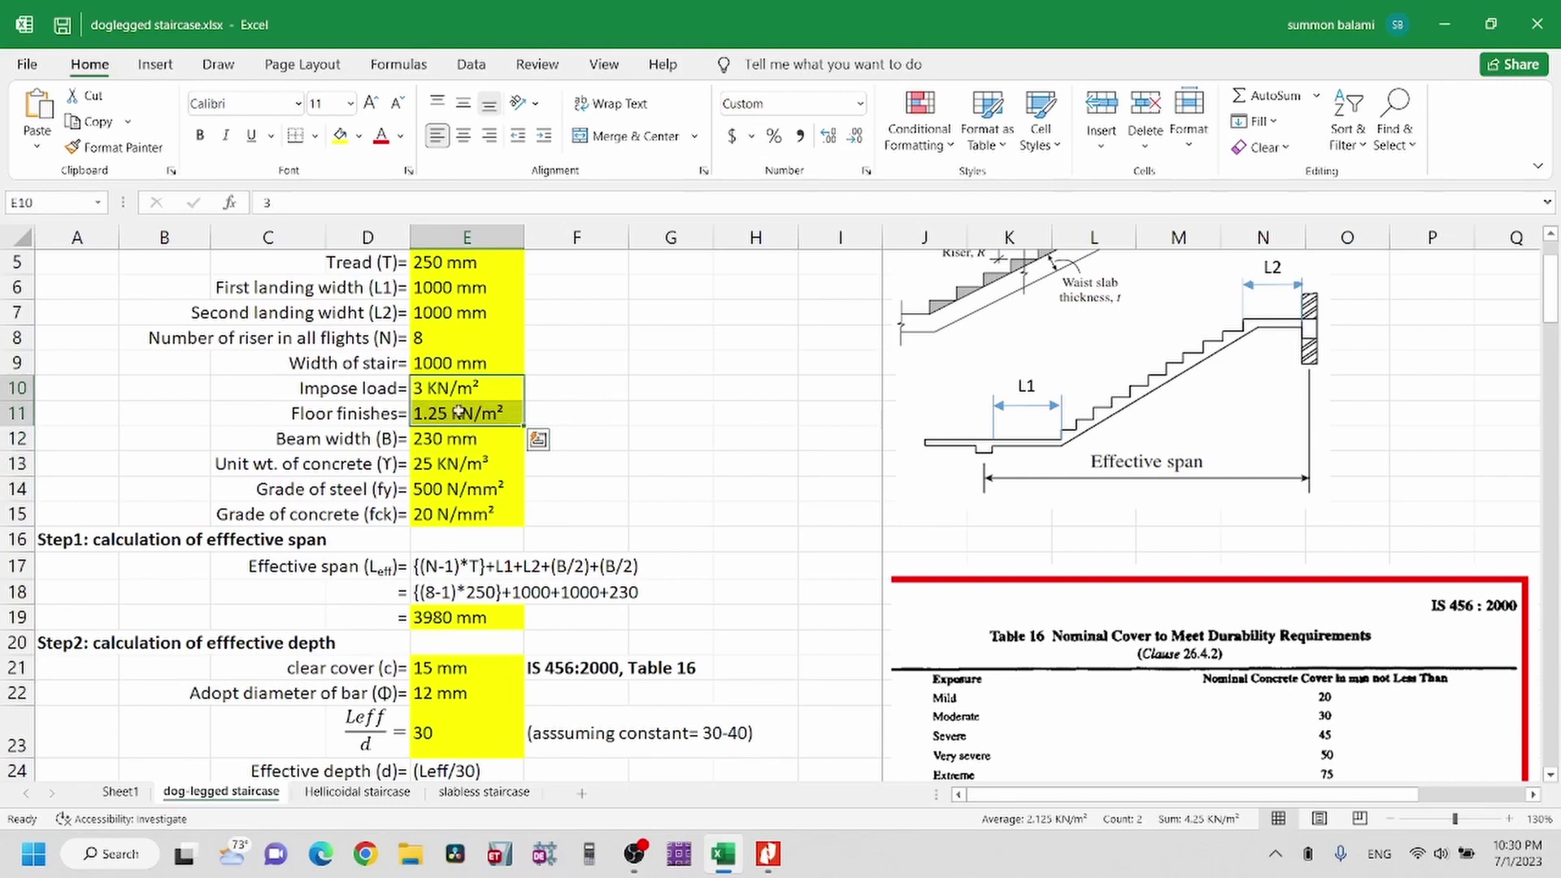
left_click_drag(468, 387, 468, 418)
left_click(360, 441)
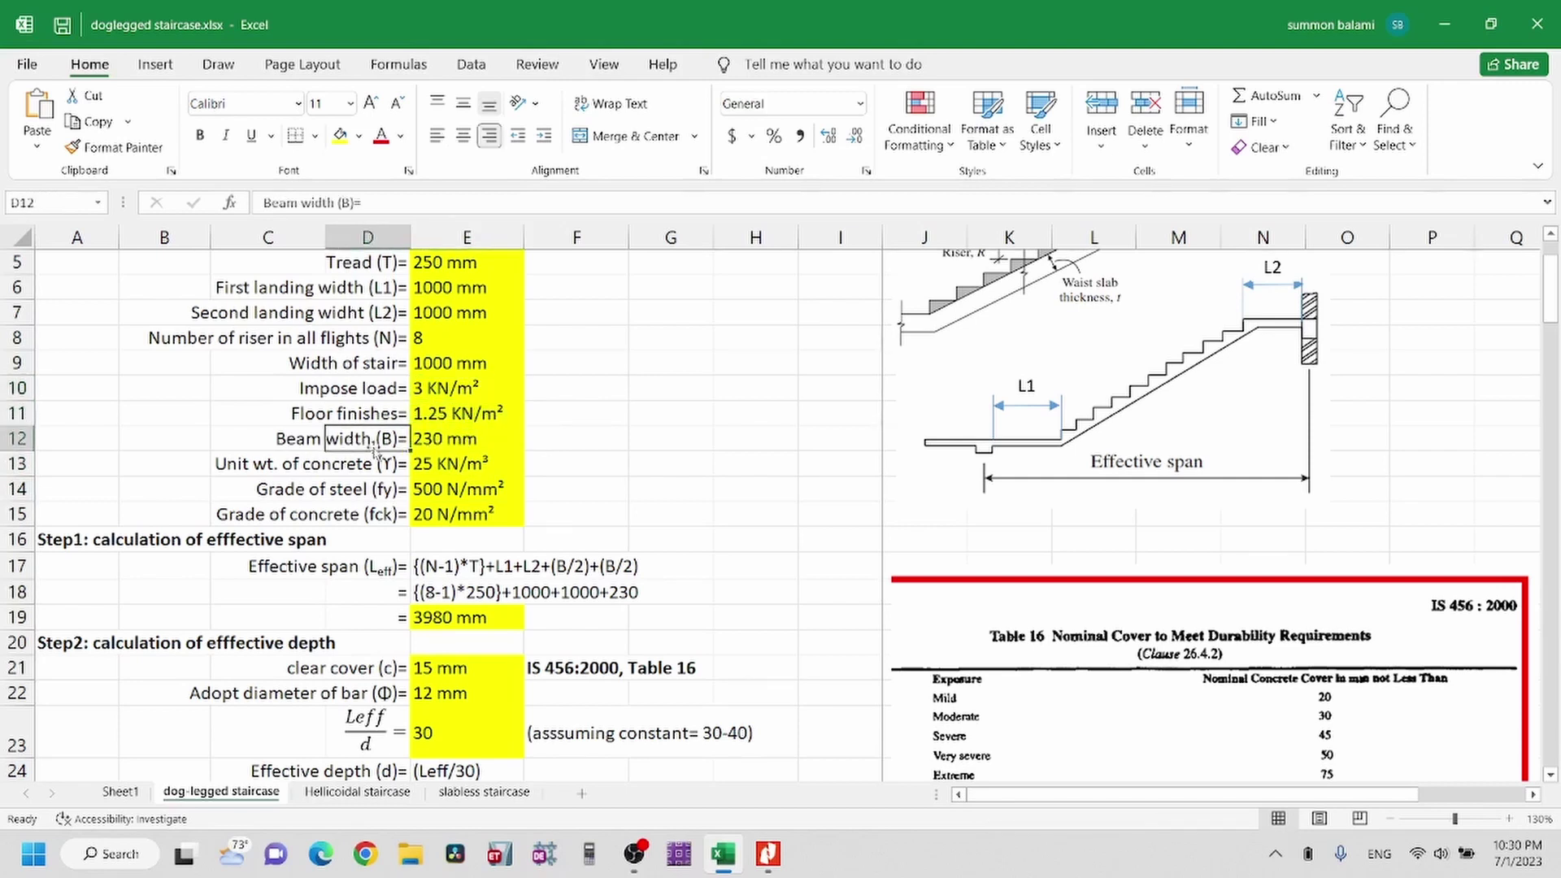
left_click(457, 440)
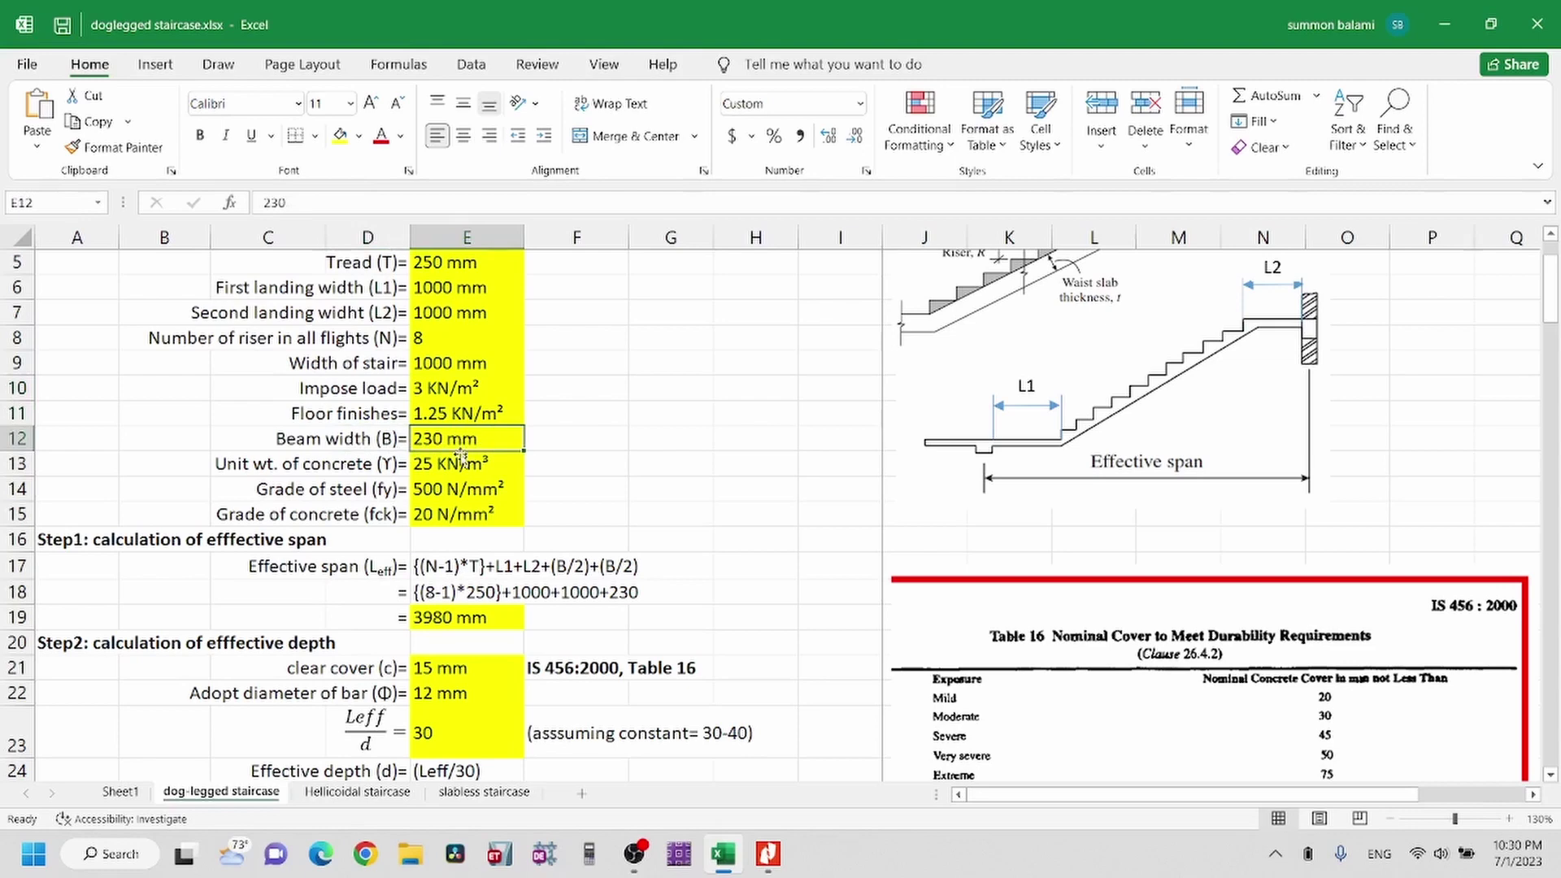
scroll(463, 461, "down", 1)
left_click_drag(277, 440, 460, 439)
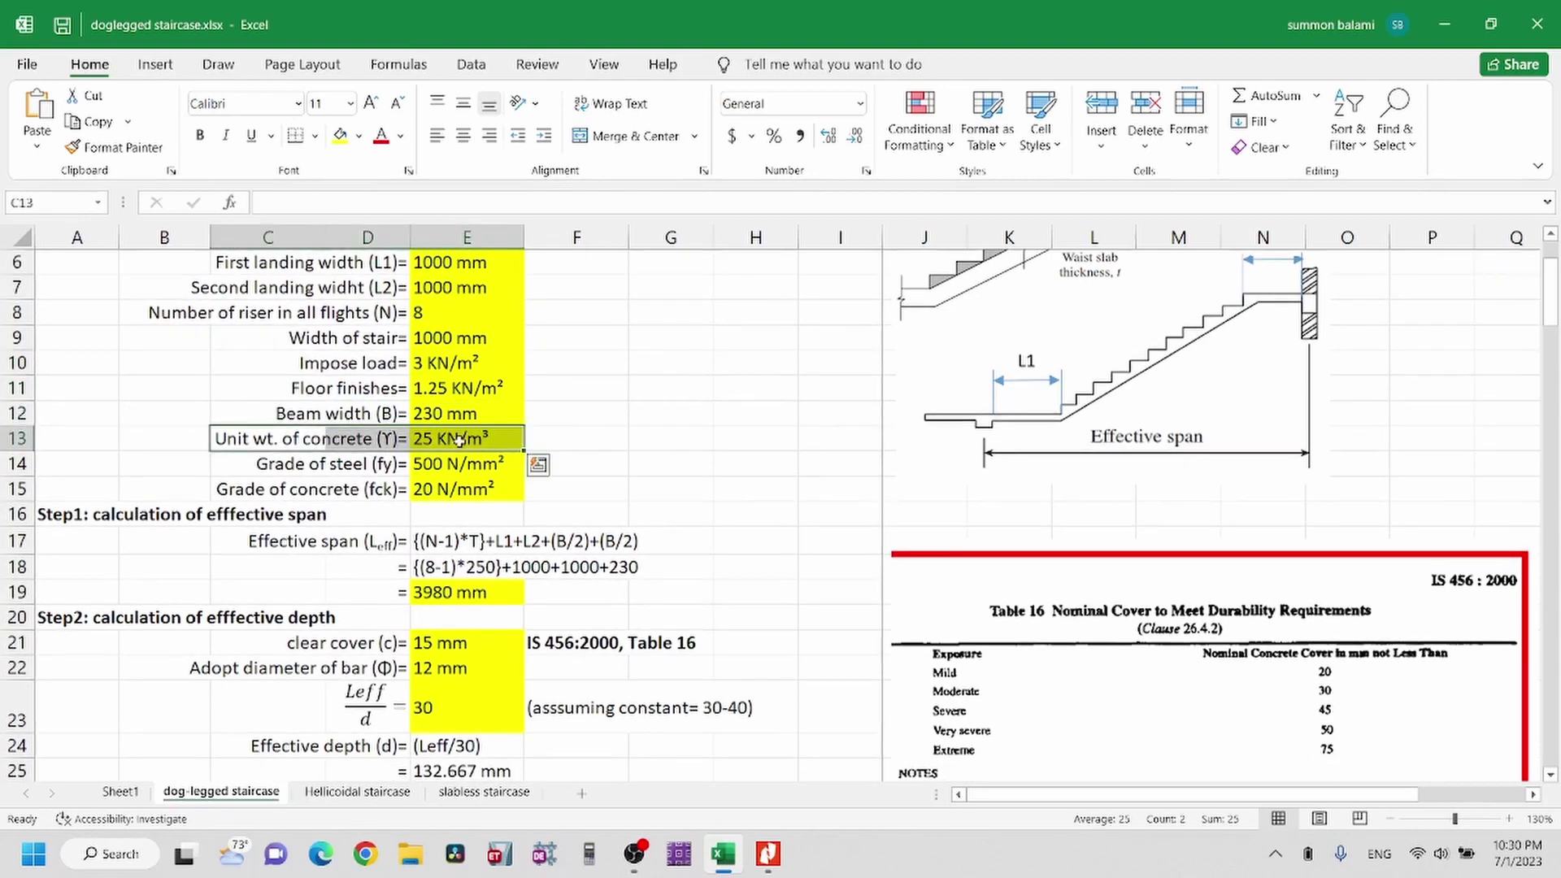
left_click(452, 470)
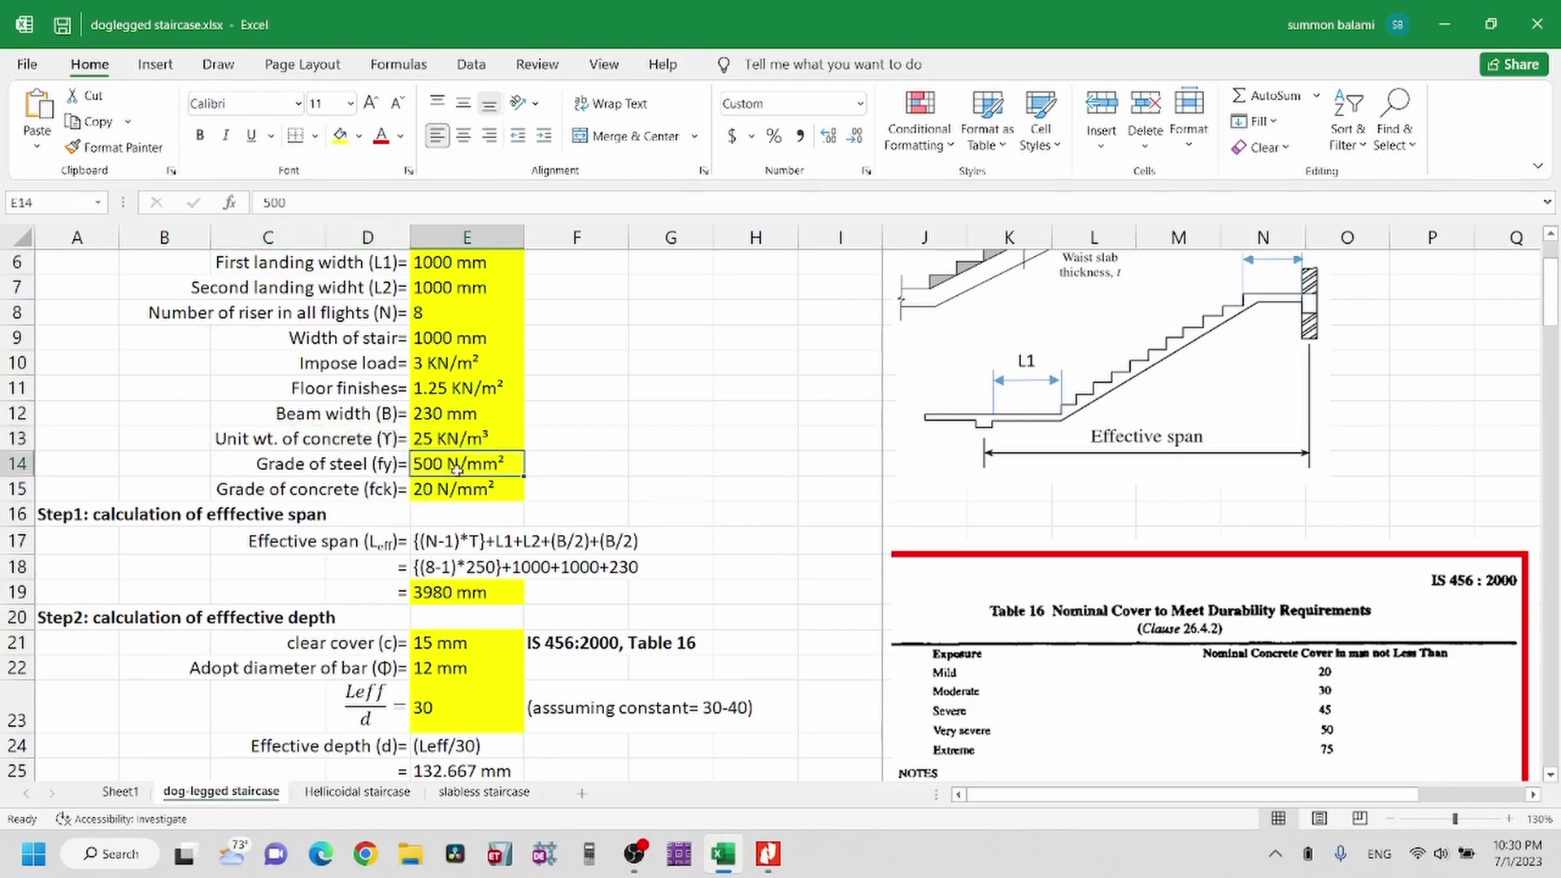
scroll(452, 494, "down", 1)
scroll(526, 366, "up", 2)
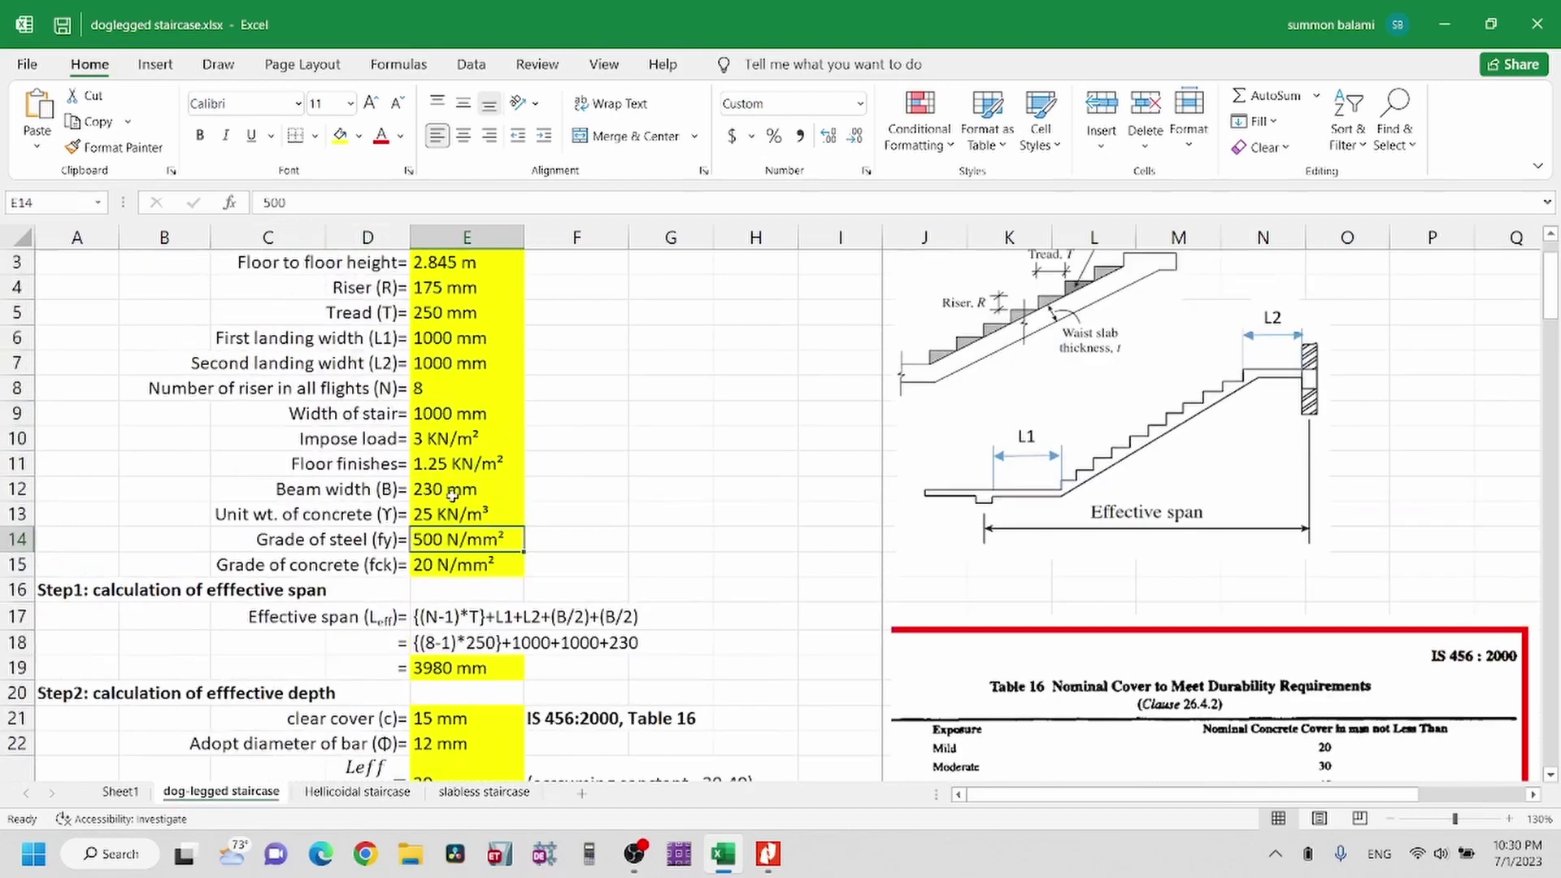
scroll(449, 501, "up", 1)
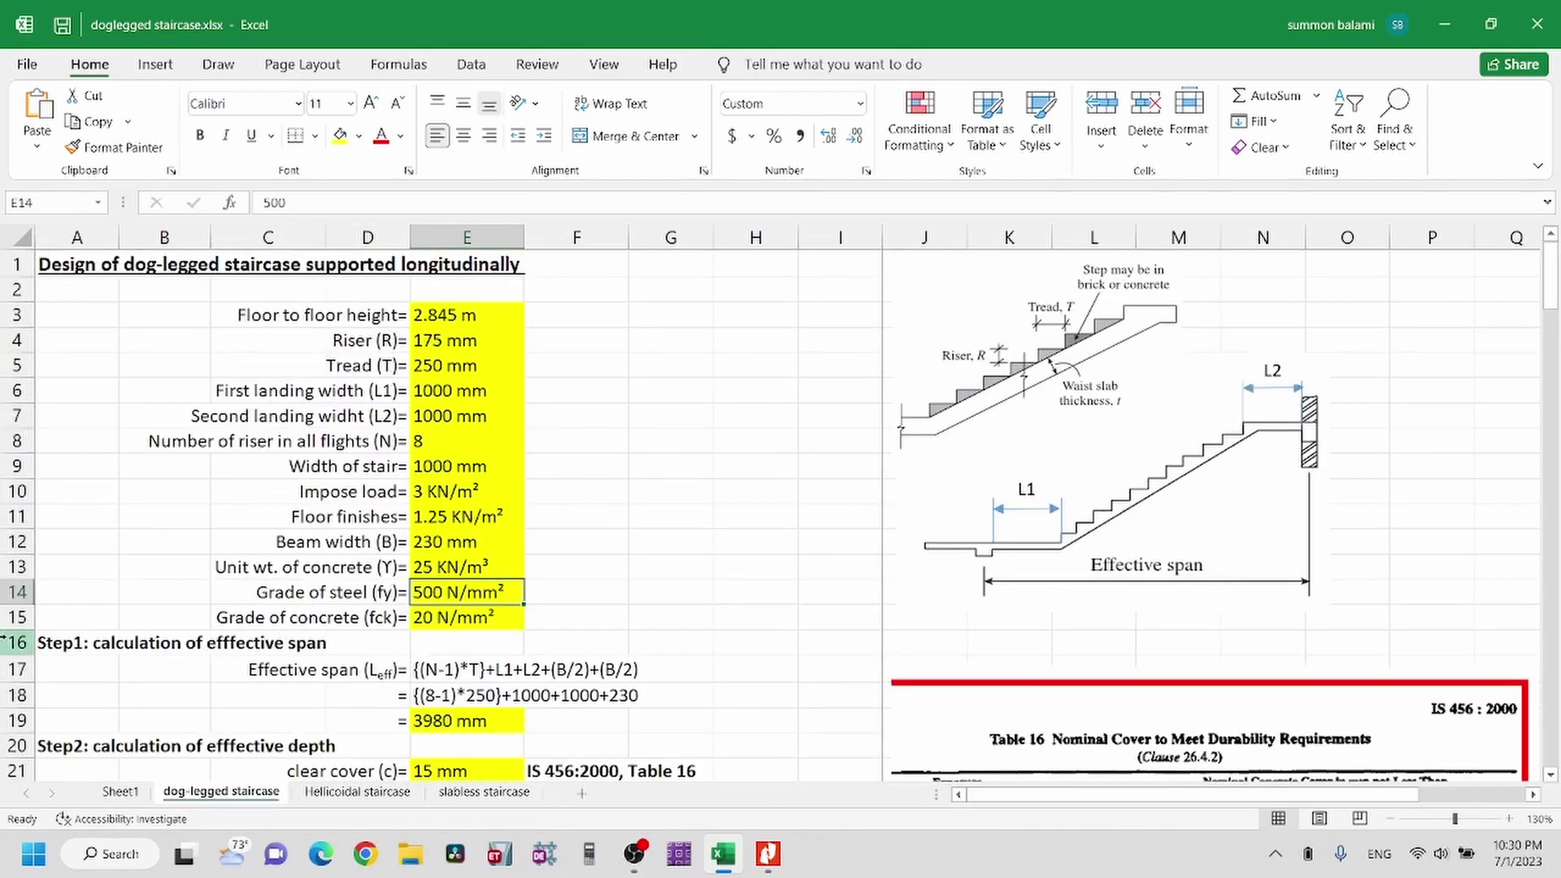
left_click_drag(61, 642, 335, 642)
scroll(421, 605, "down", 2)
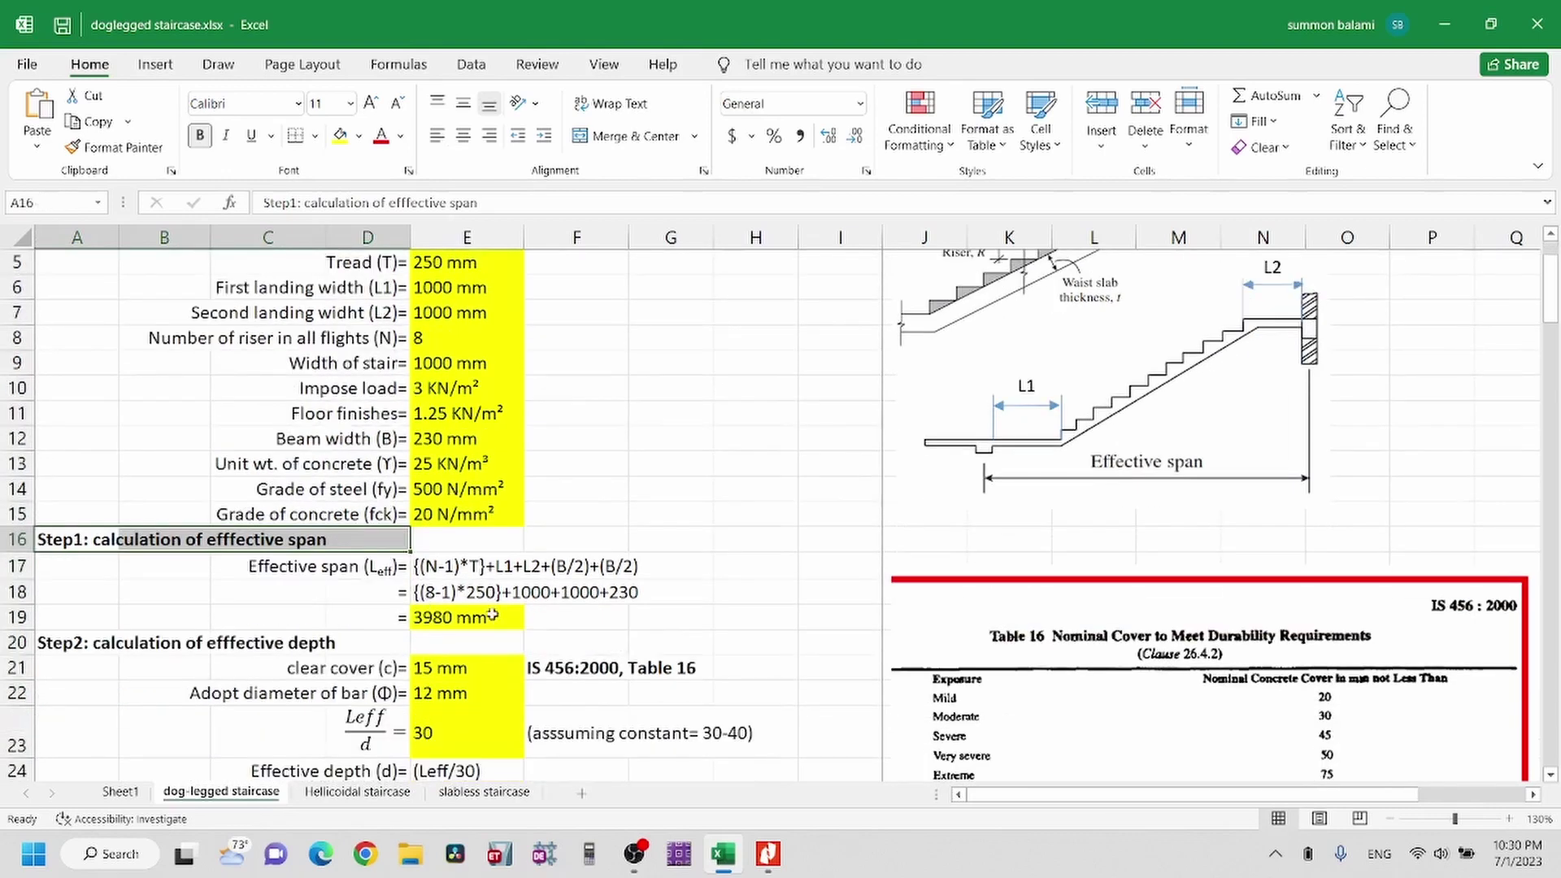
Check the 3980 mm effective span result in E19, then switch to the Nitro Pro textbook
scroll(492, 616, "up", 2)
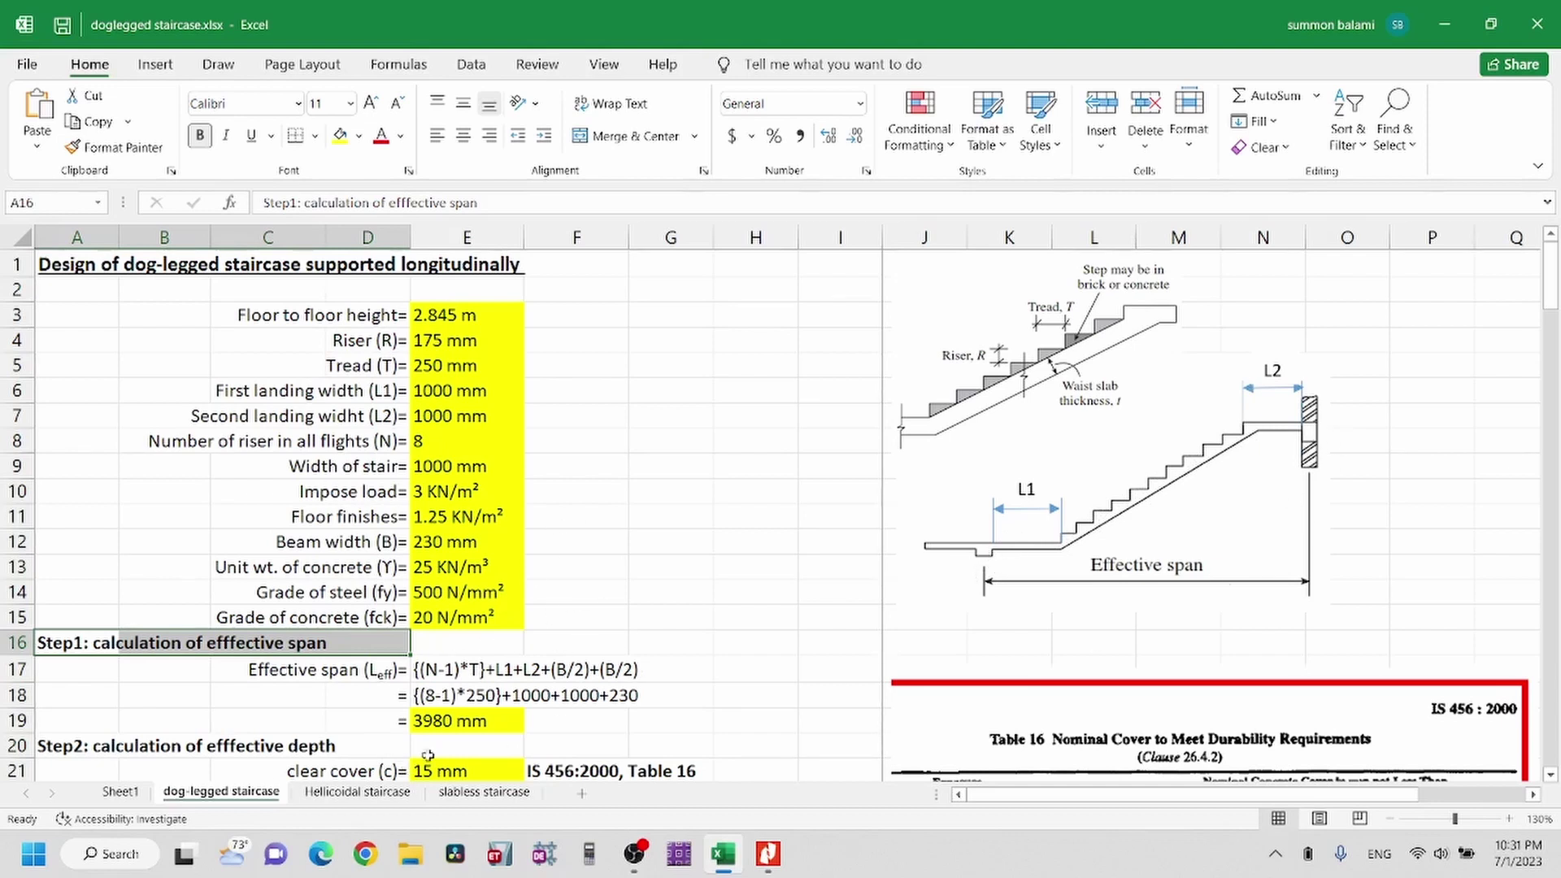
left_click(473, 721)
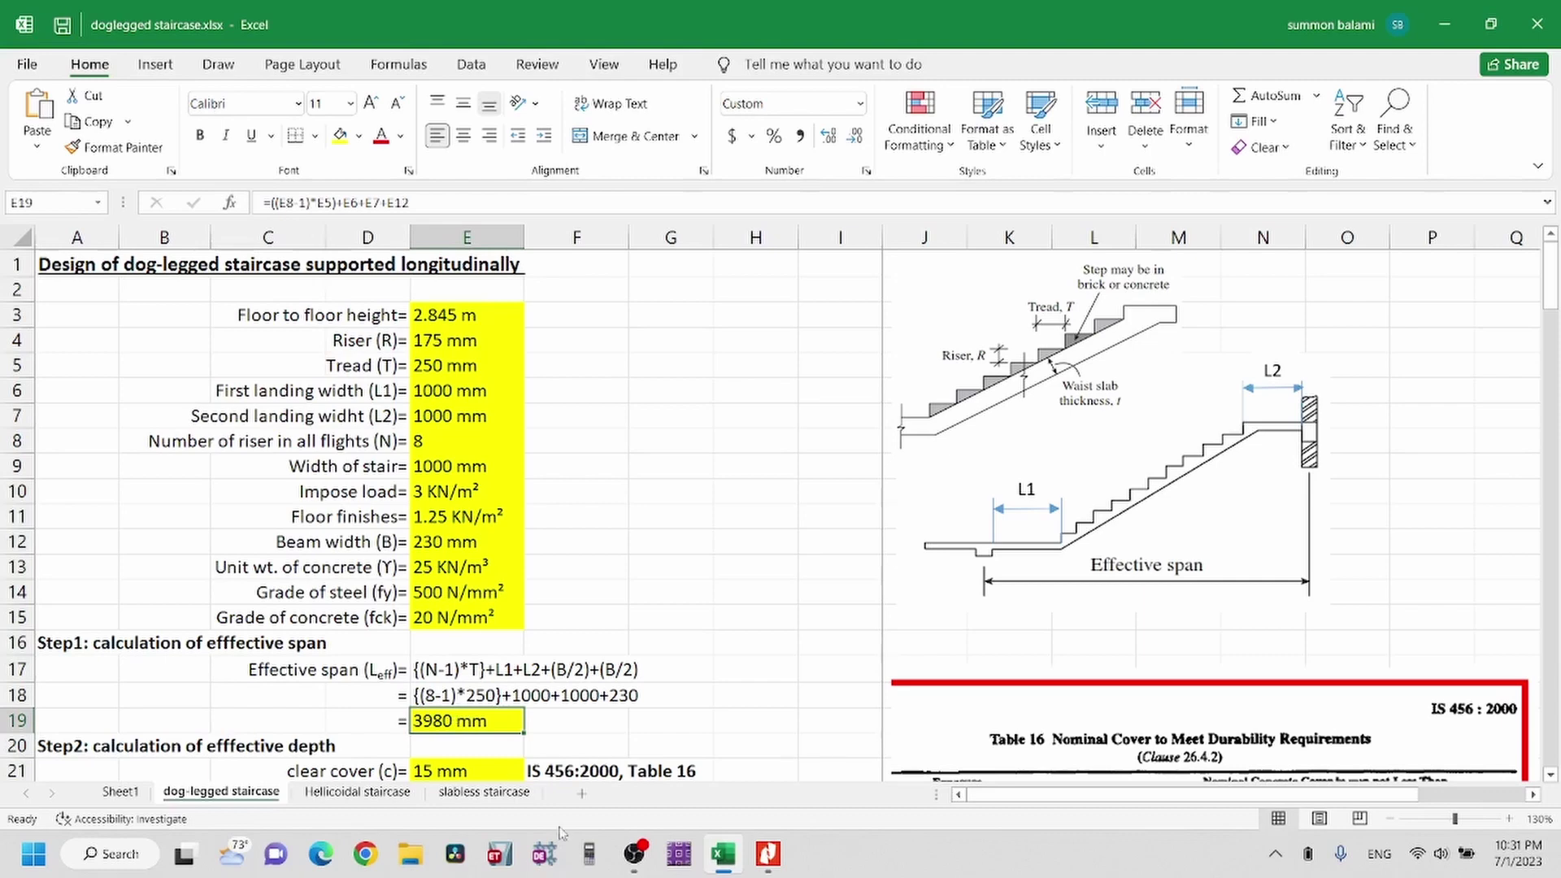
left_click(767, 854)
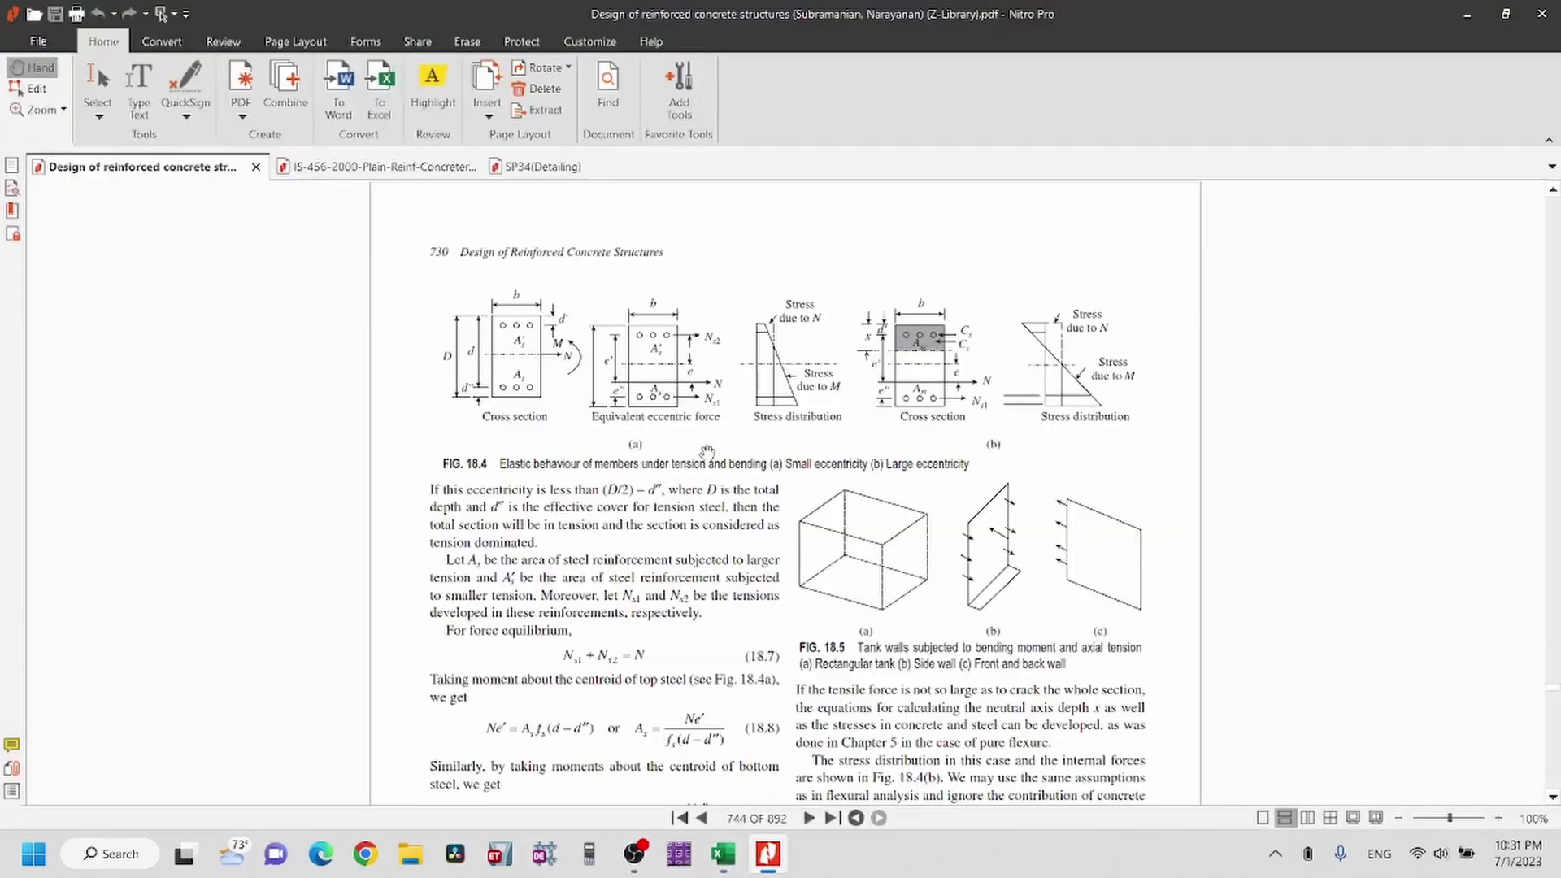
Look up textbook page 720 and the IS 456 stair-span clause, then return to Excel
left_click(734, 817)
type("720")
key("Return")
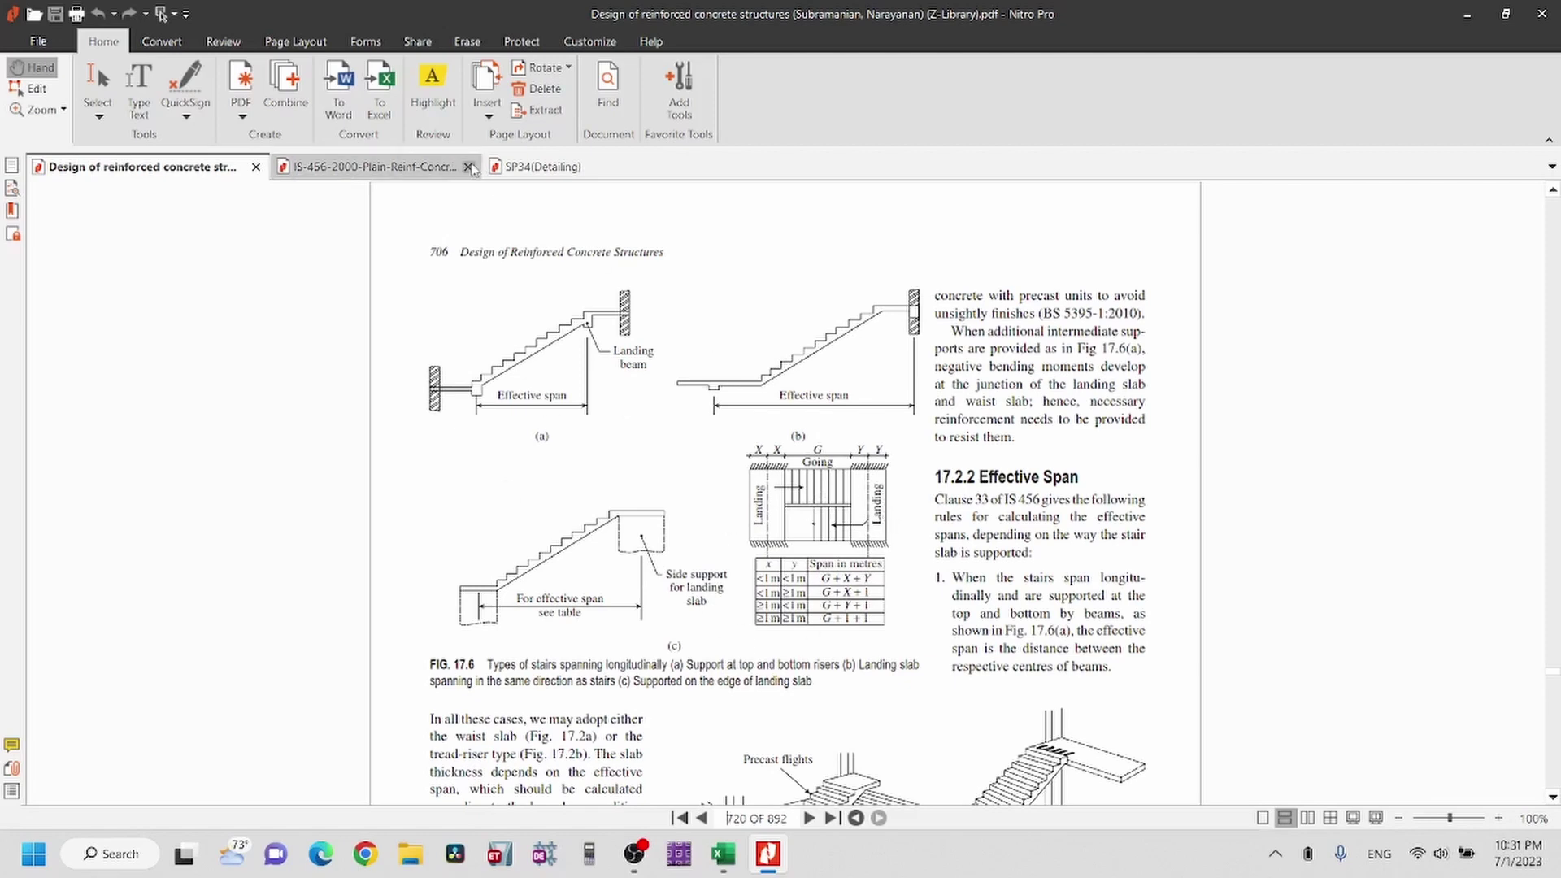
left_click(427, 166)
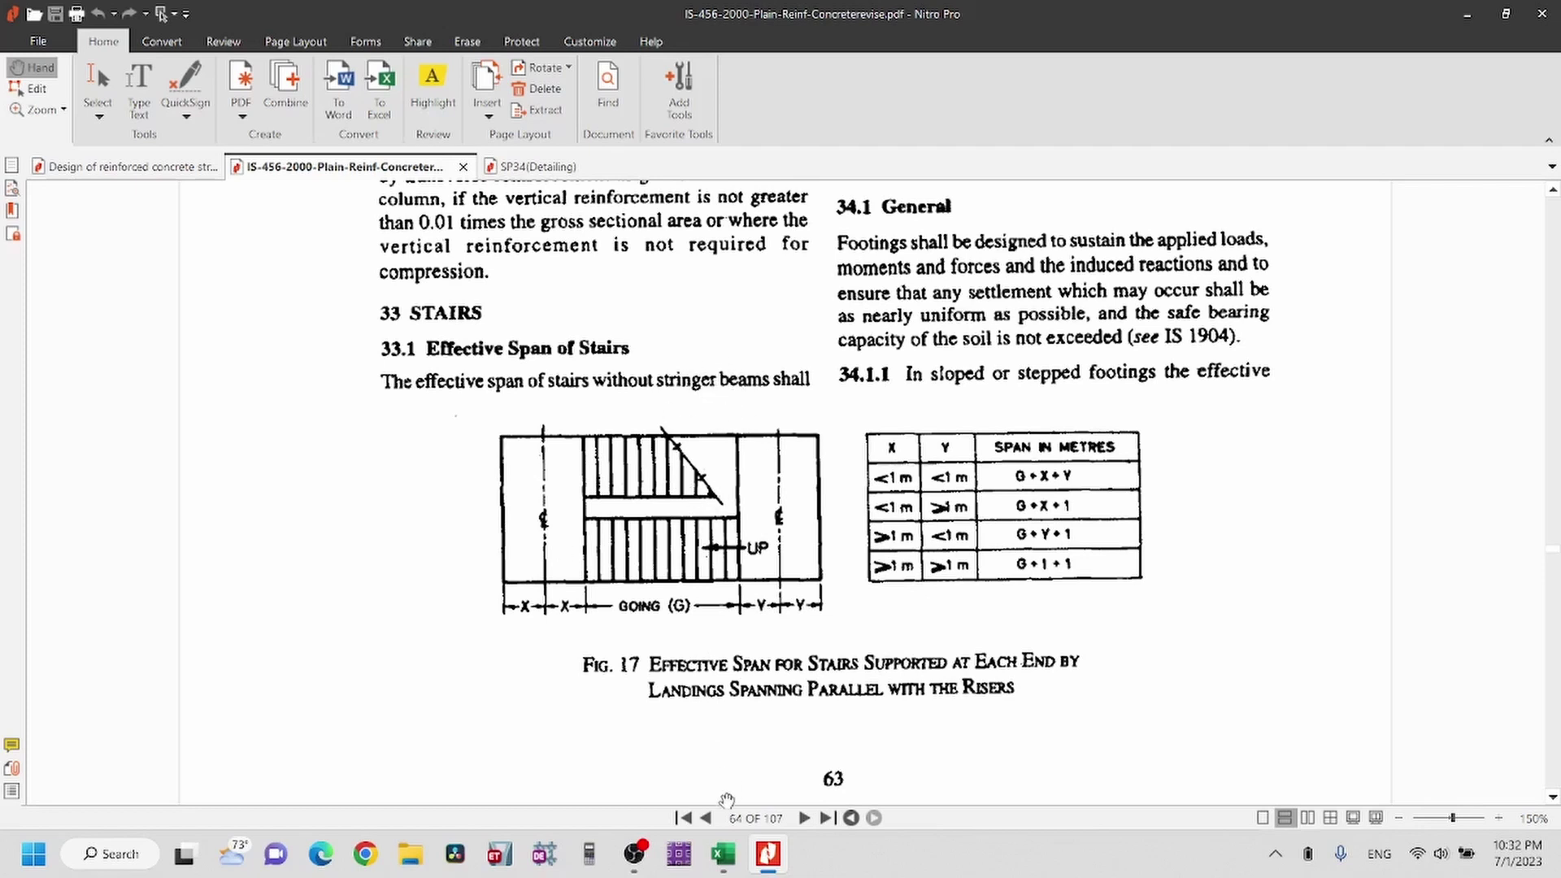
left_click(721, 855)
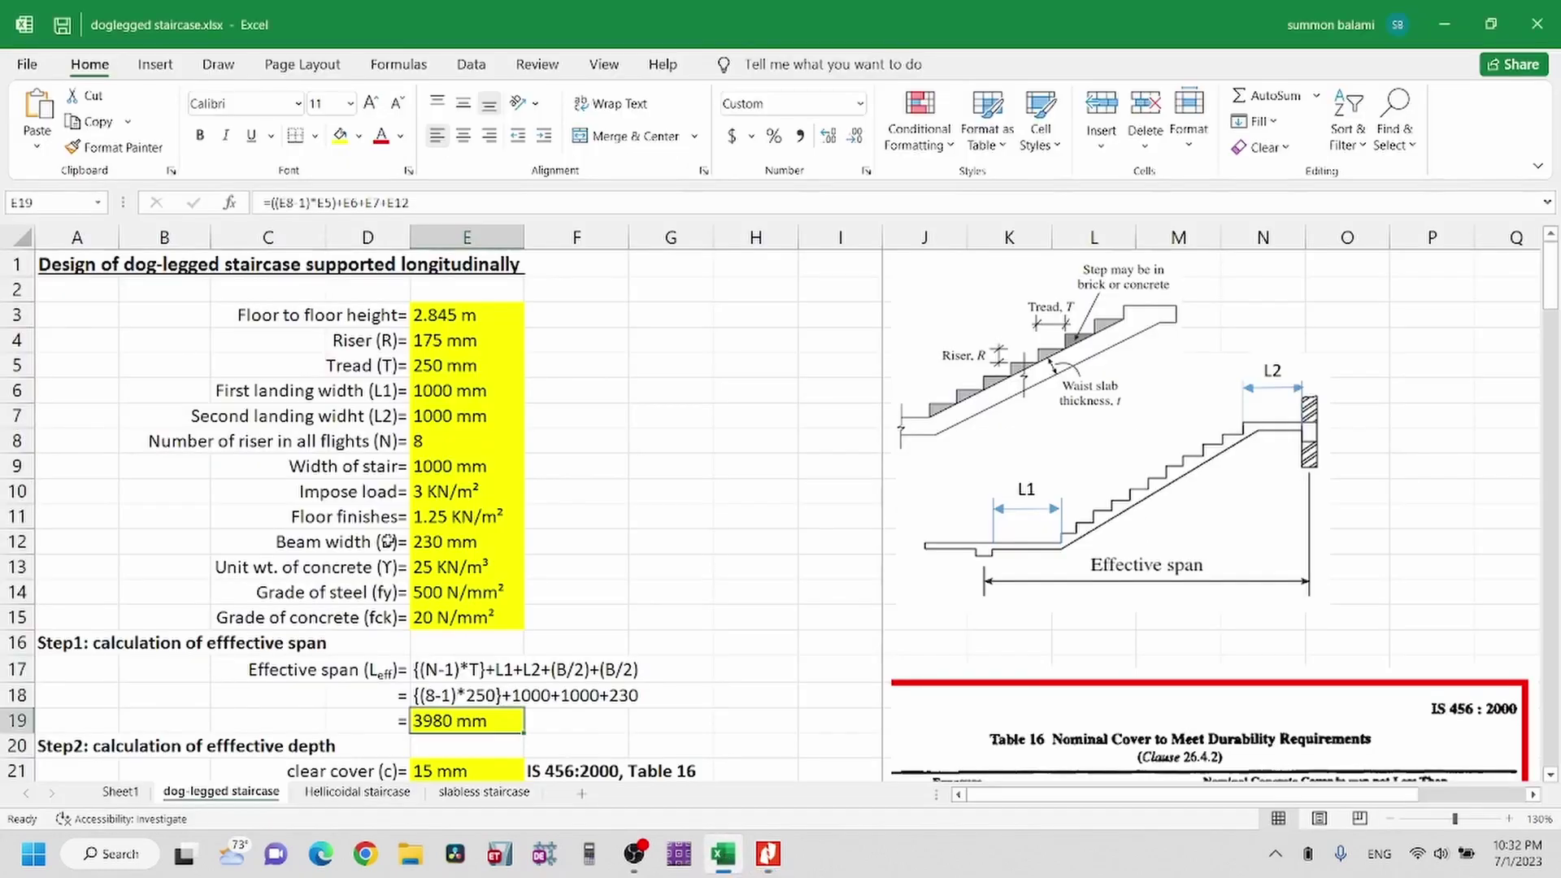
scroll(501, 708, "down", 1)
scroll(451, 687, "up", 1)
scroll(504, 418, "down", 2)
scroll(504, 418, "down", 3)
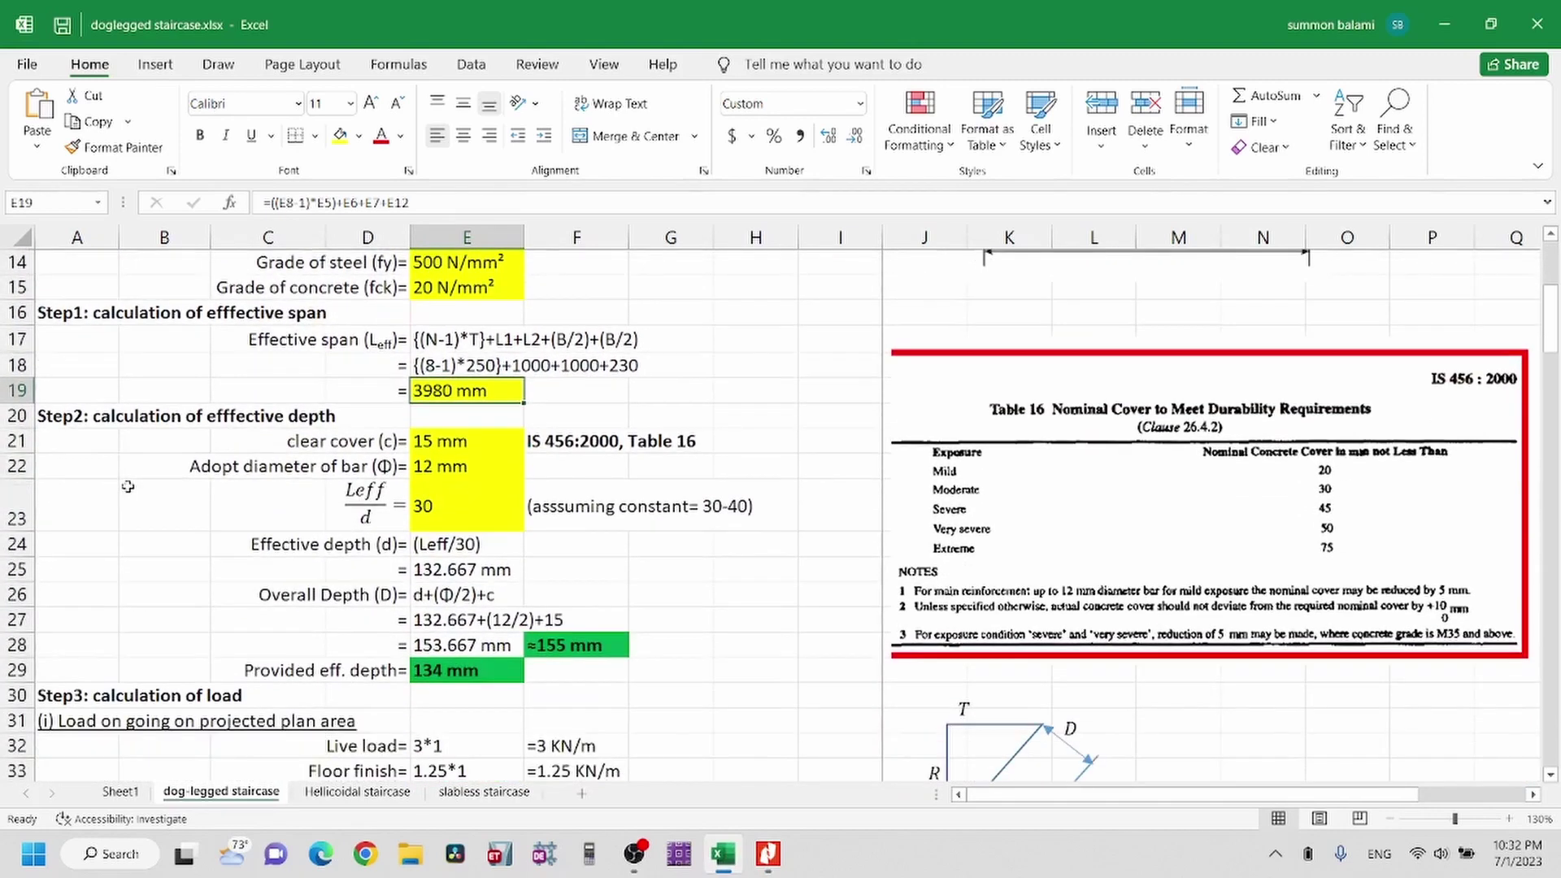
scroll(470, 514, "down", 1)
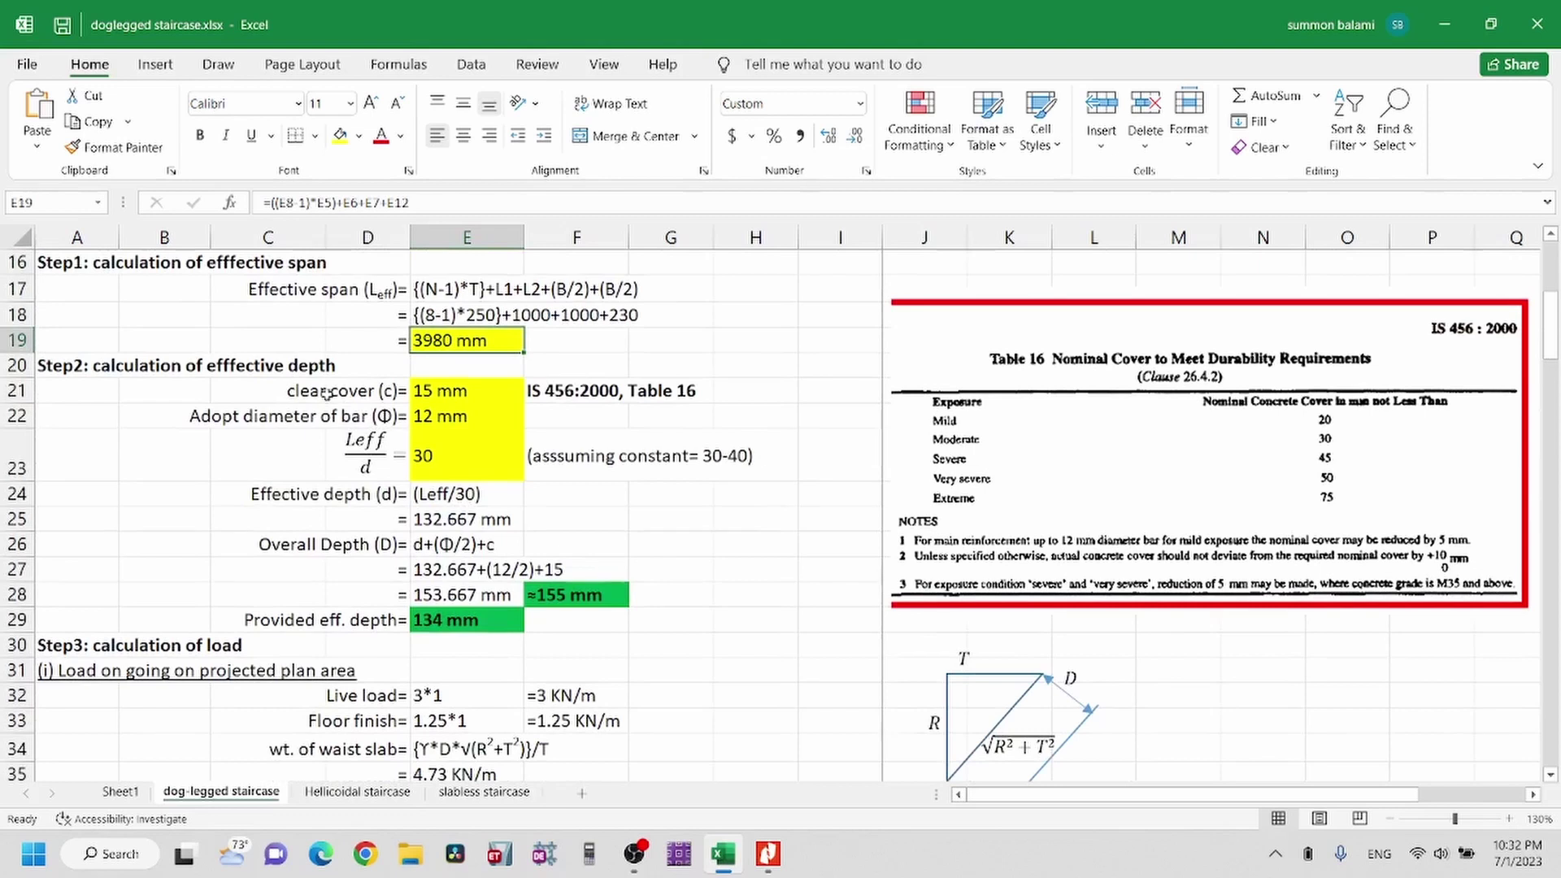
left_click(433, 391)
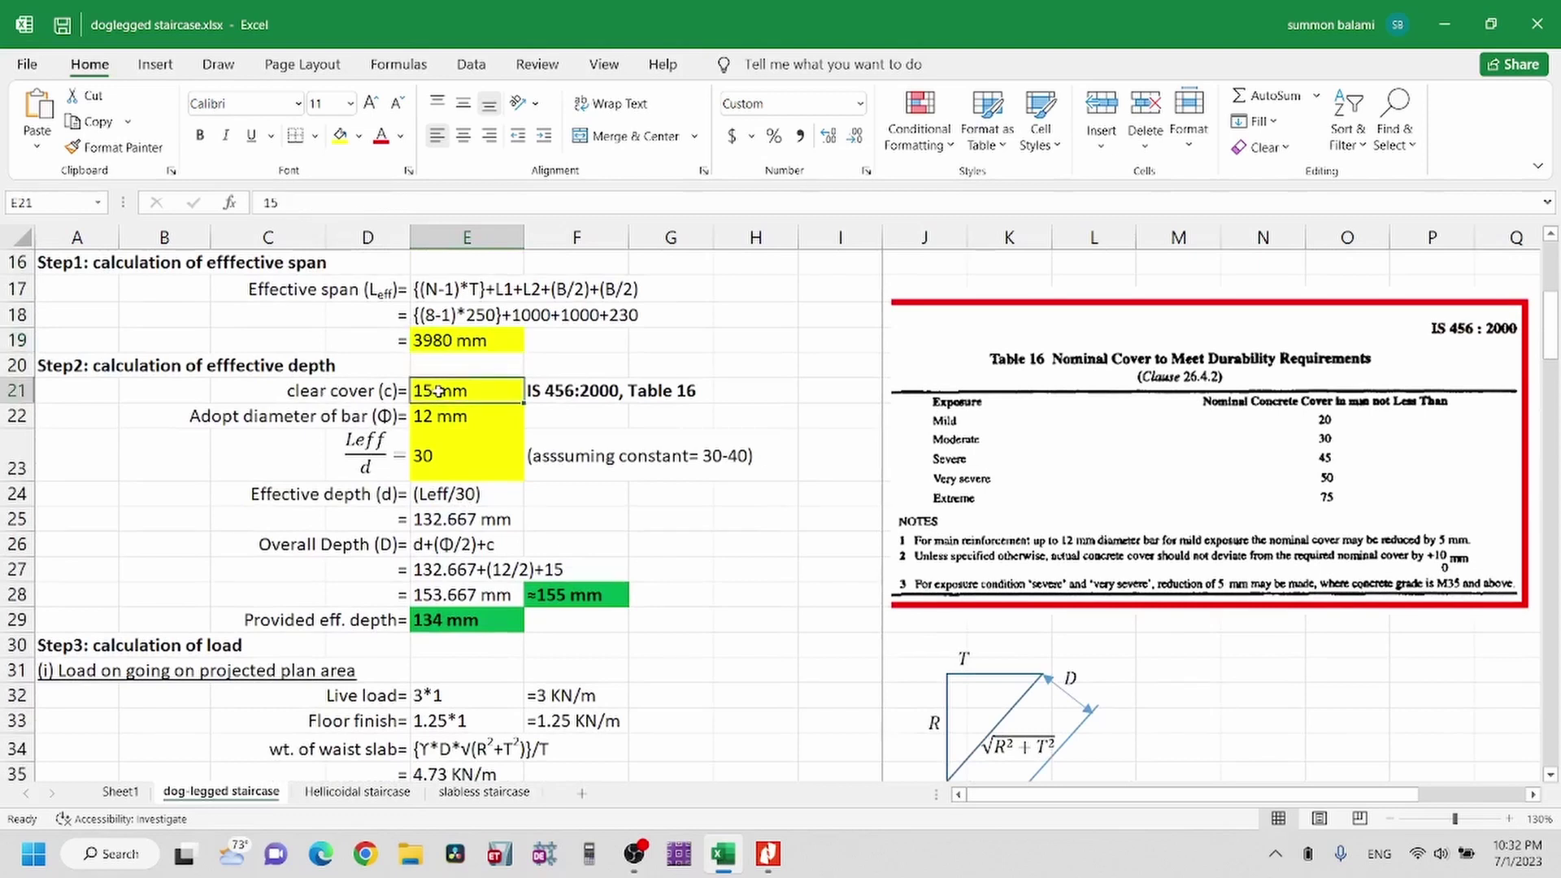
left_click_drag(537, 393, 683, 391)
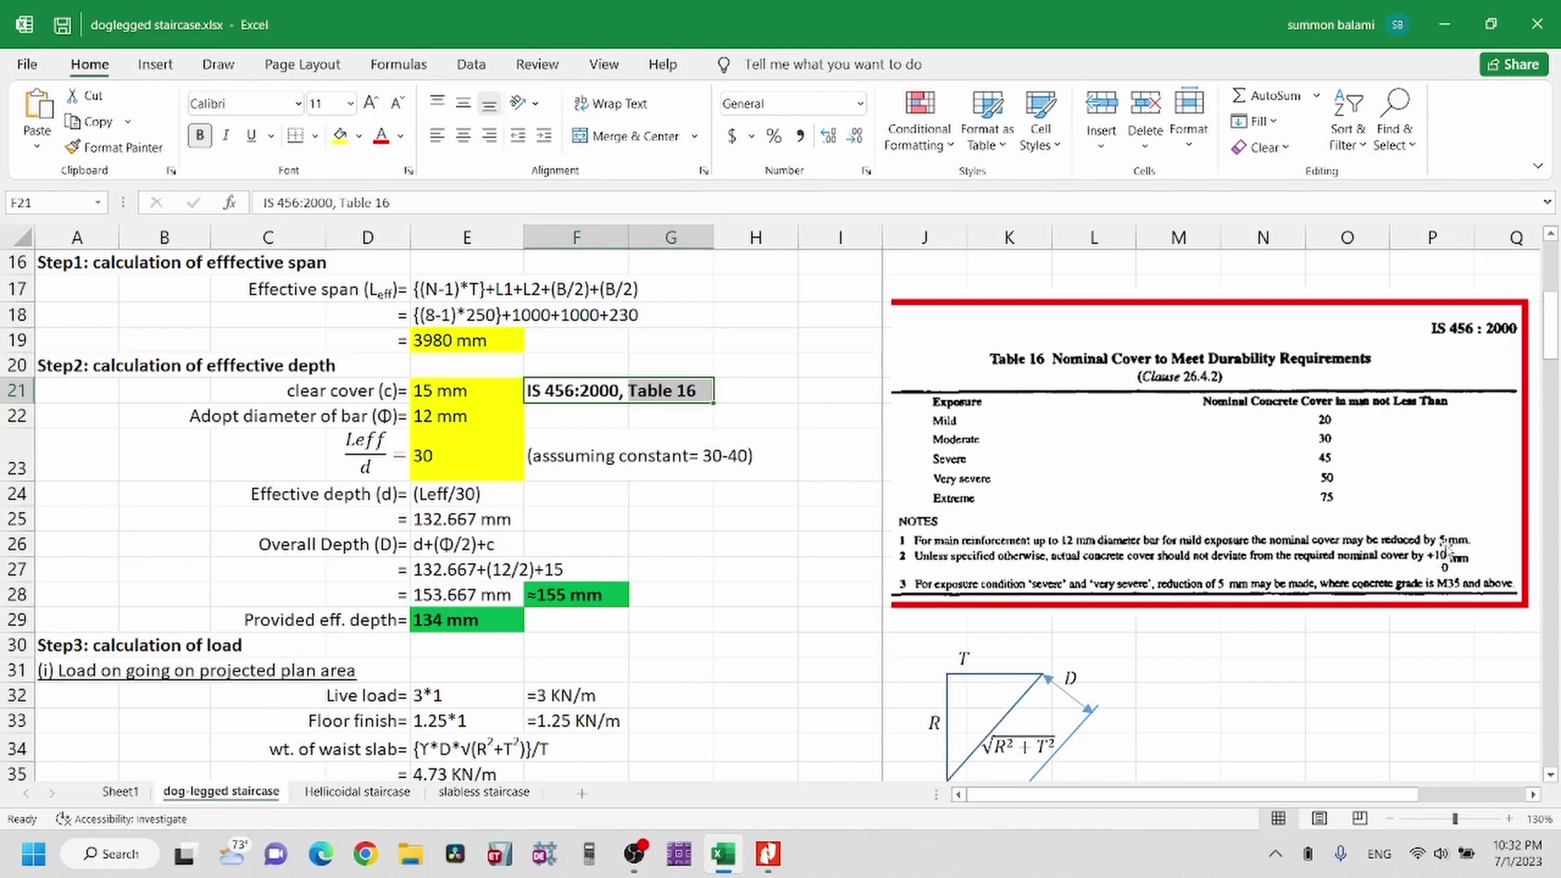
left_click(452, 392)
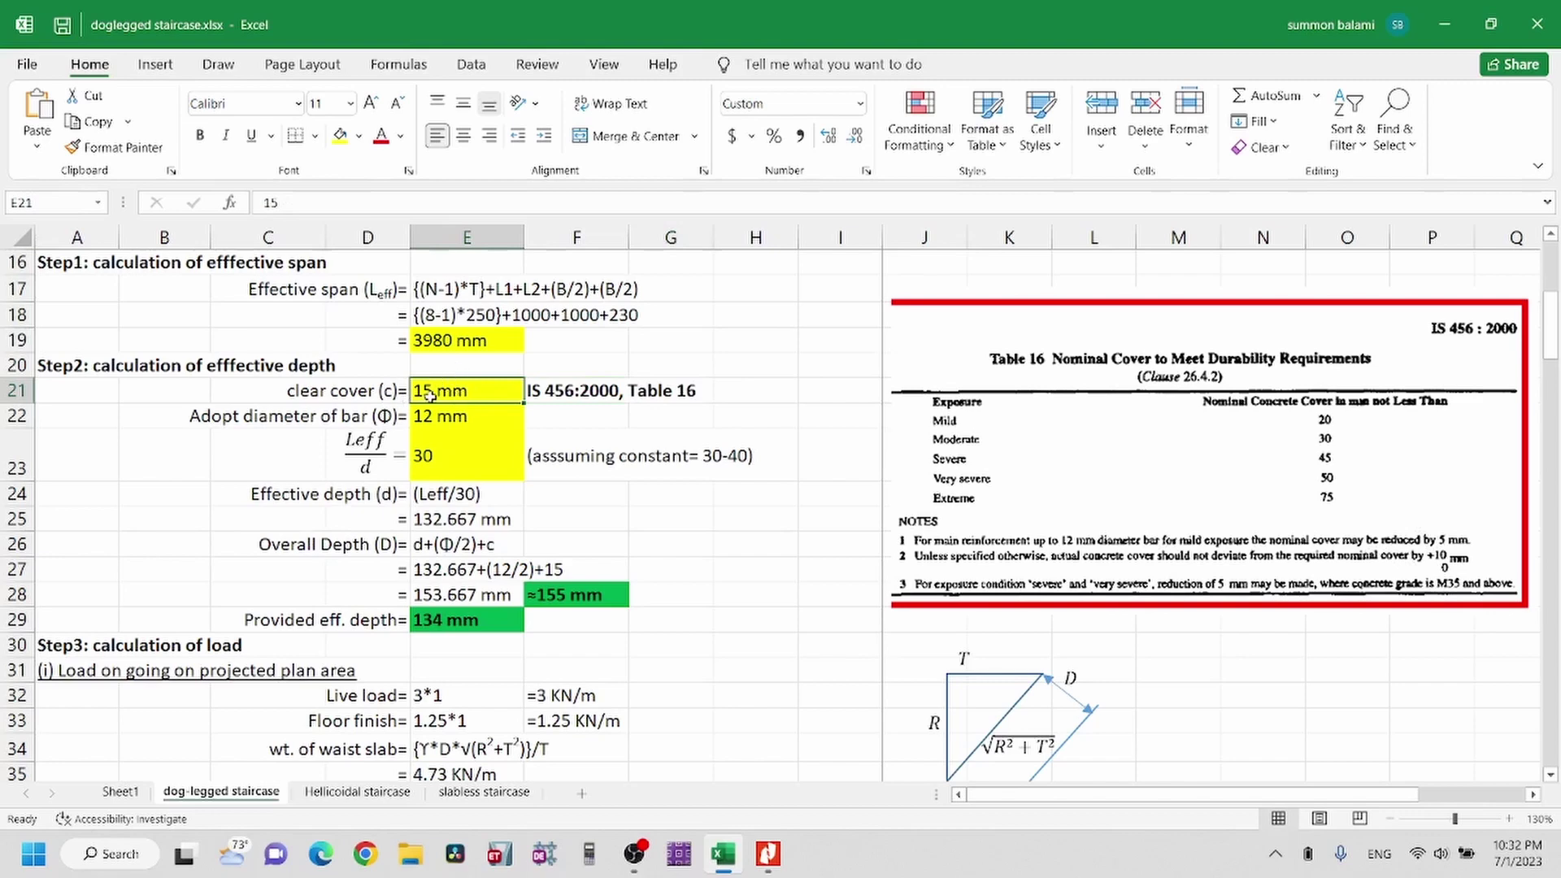
scroll(438, 412, "down", 1)
left_click(440, 390)
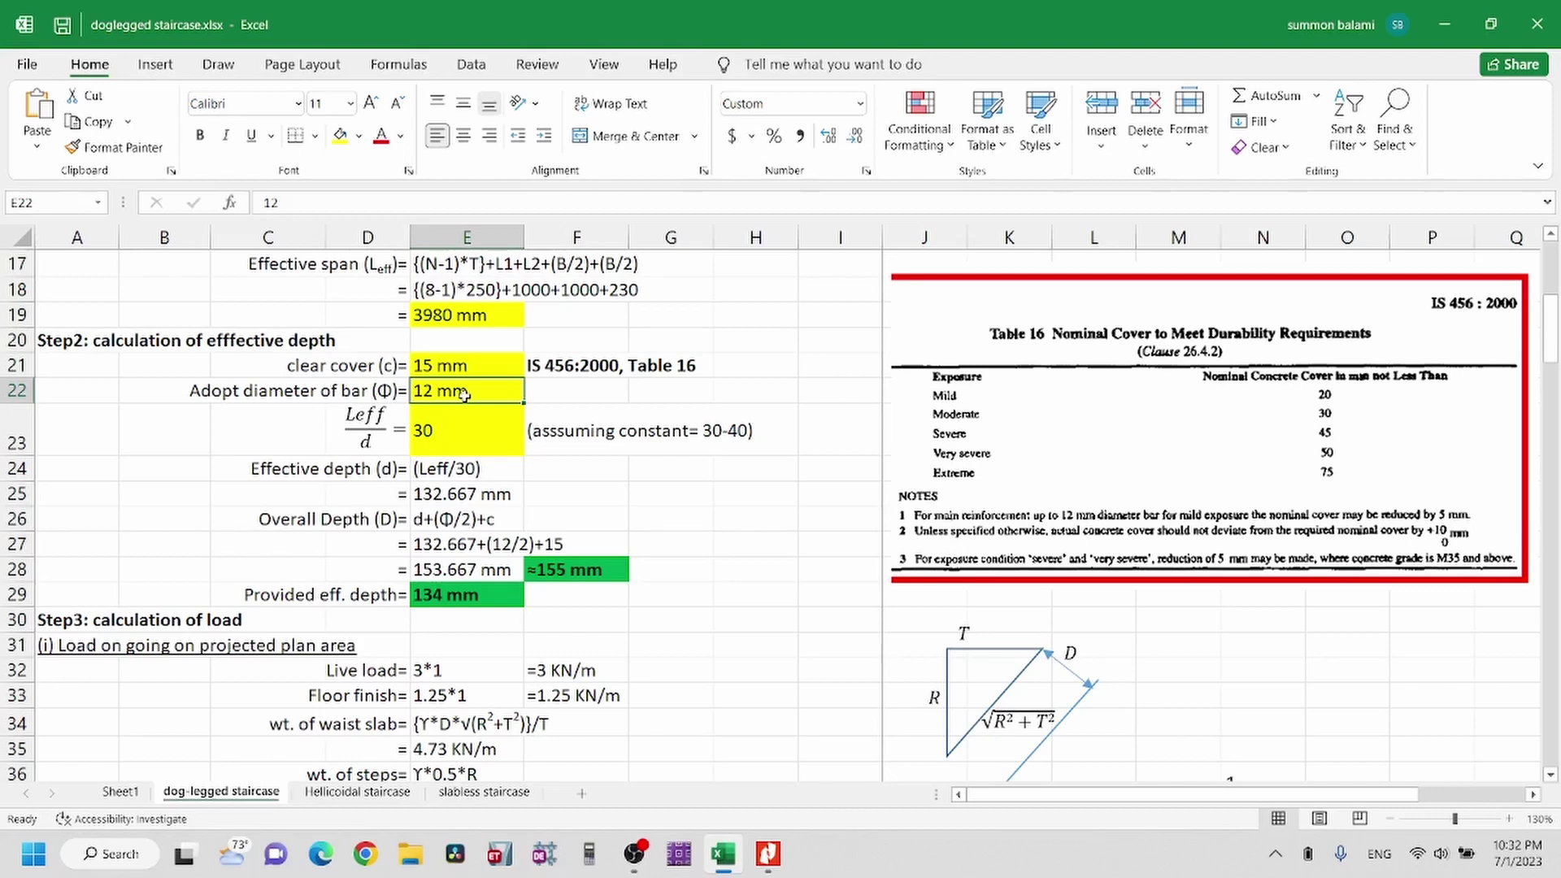
Check the Leff/d ratio of 30 on the staircase sheet, then move to Sheet1
scroll(464, 395, "down", 1)
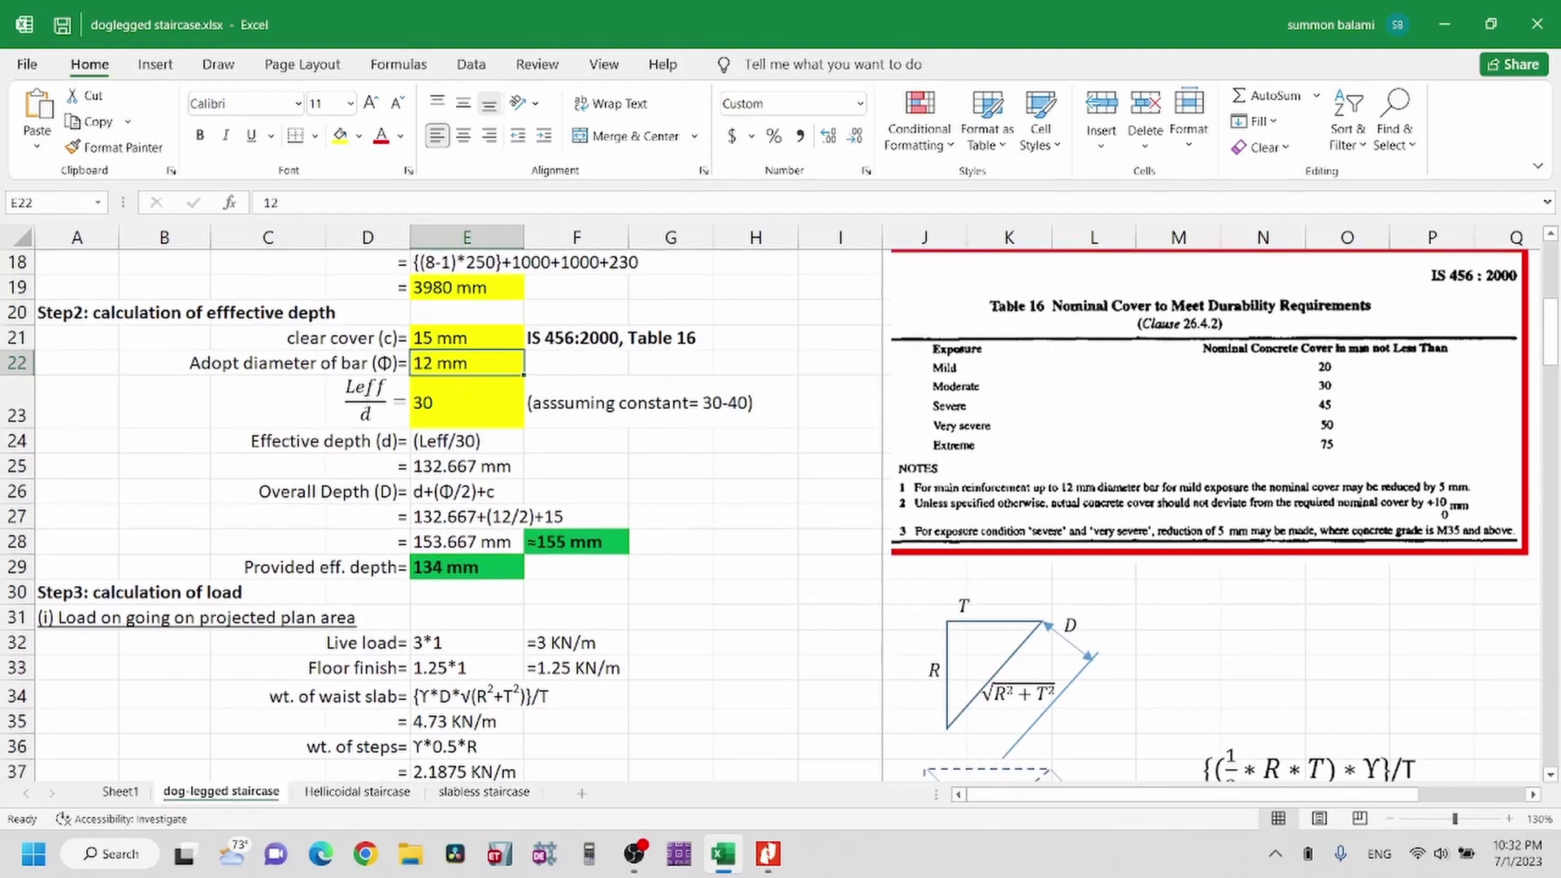
left_click(428, 402)
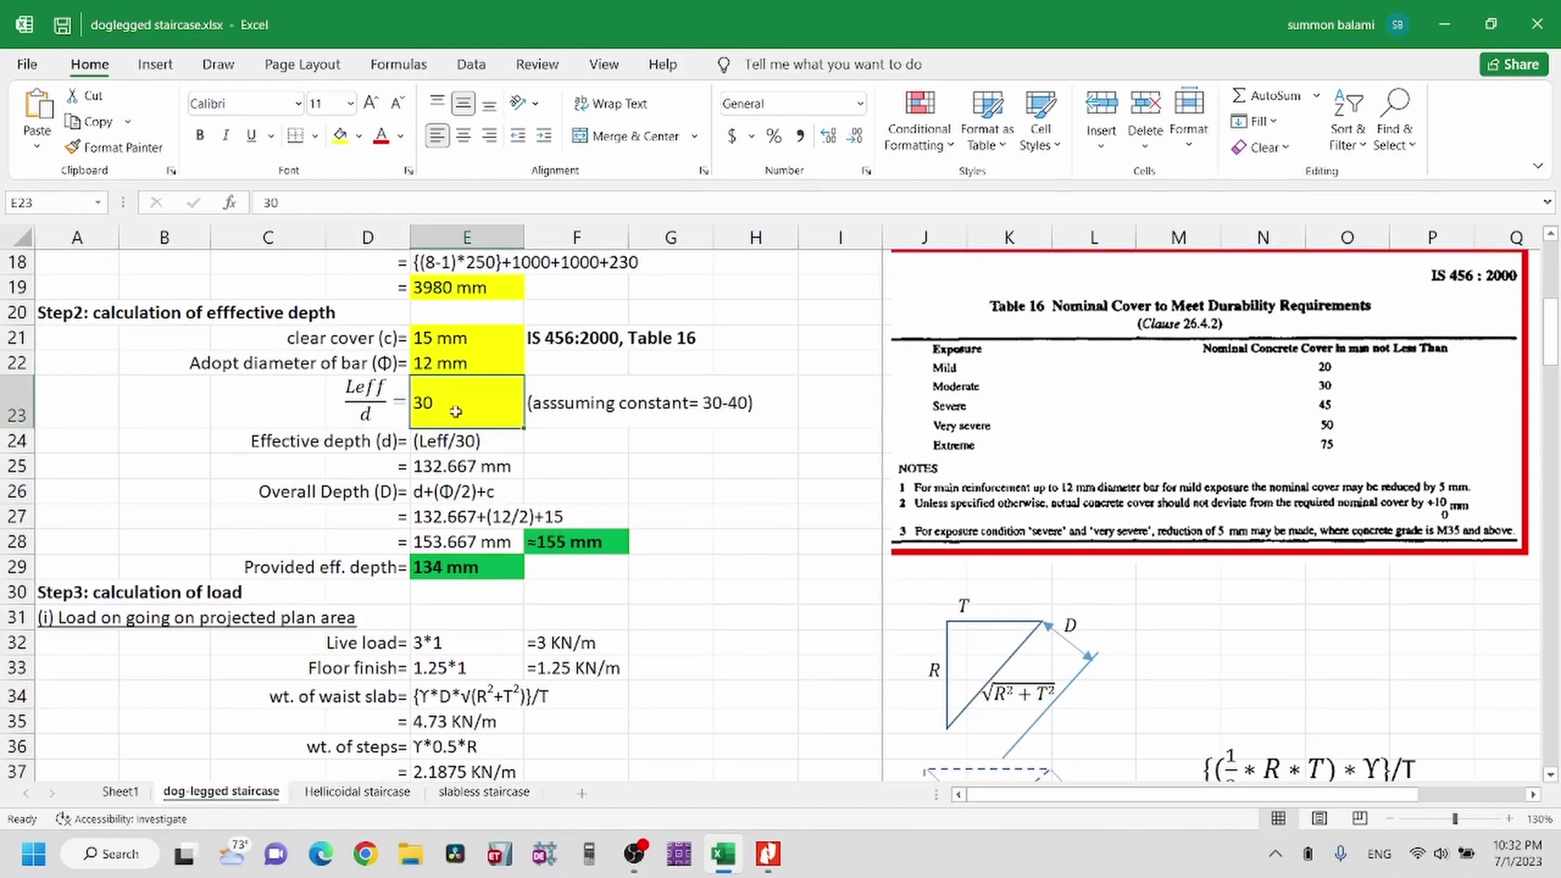
scroll(452, 410, "down", 2)
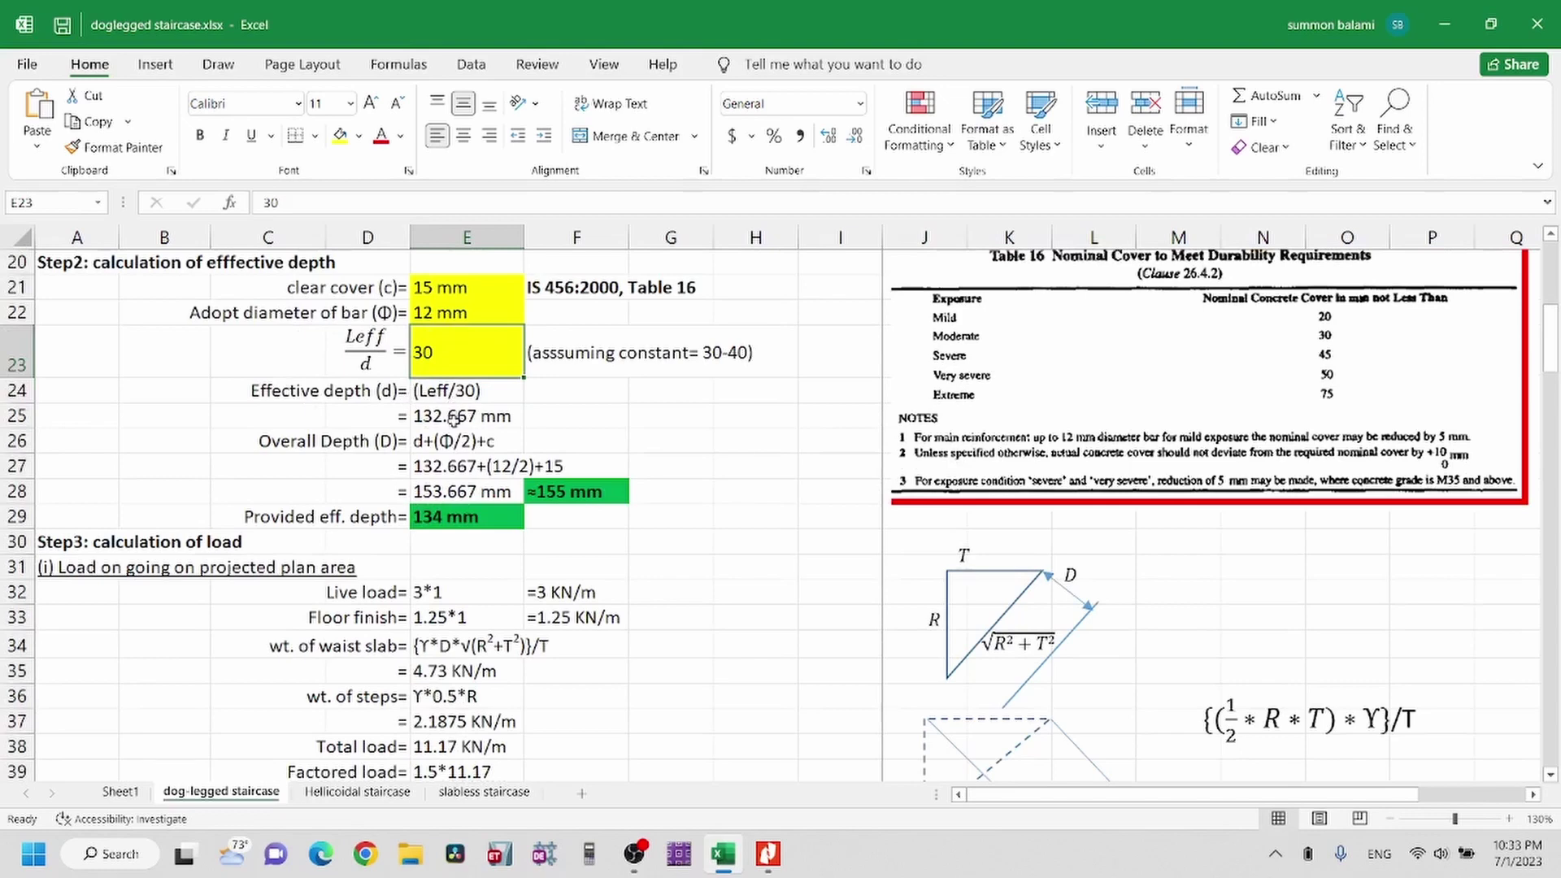
scroll(453, 417, "down", 1)
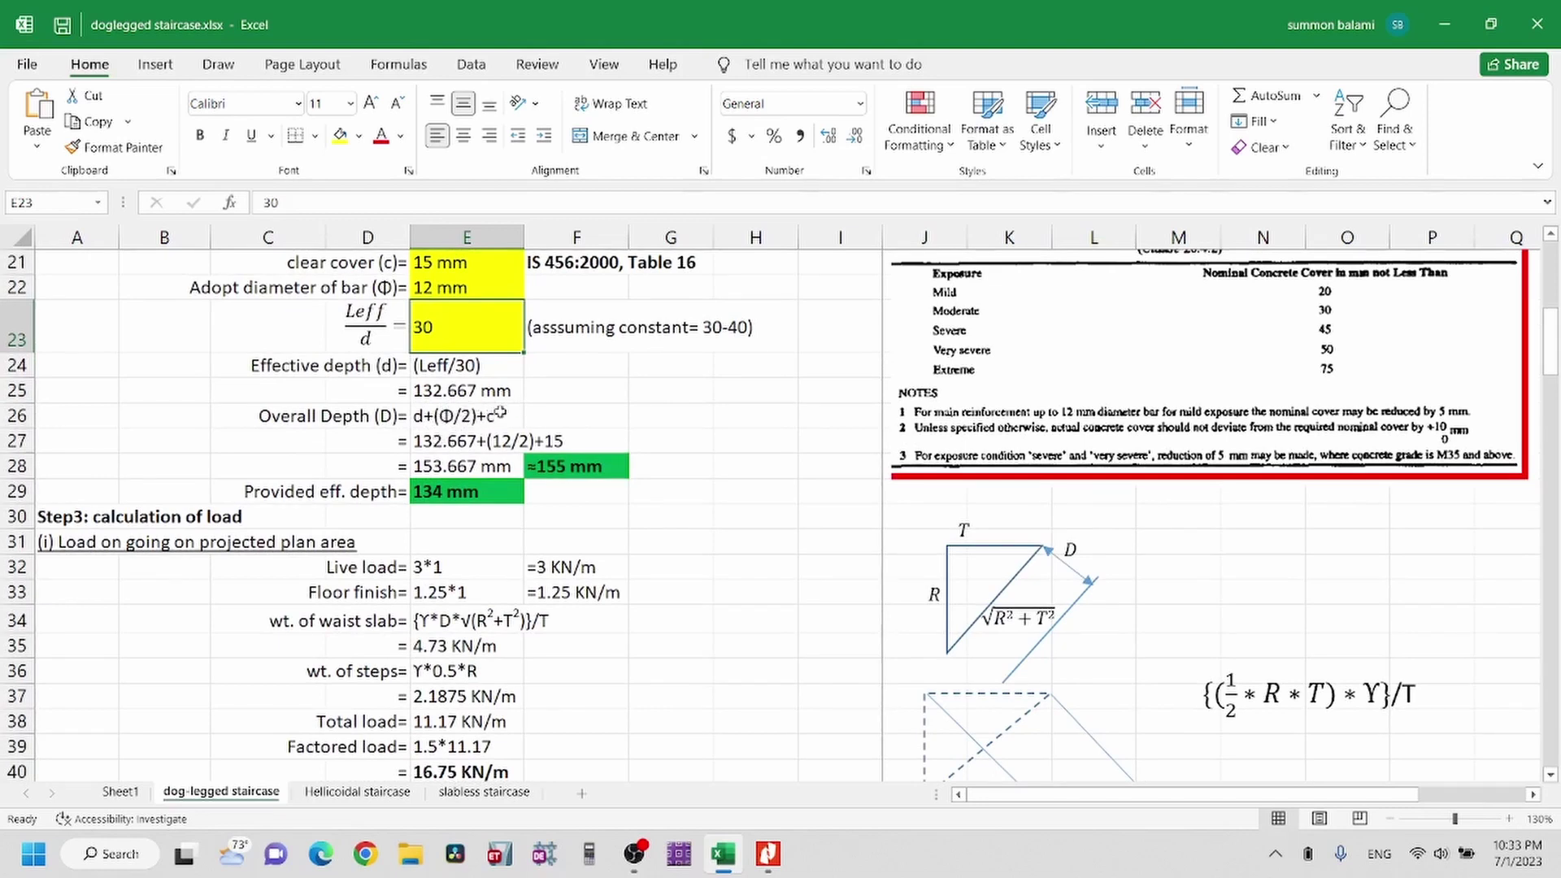
scroll(513, 428, "up", 1)
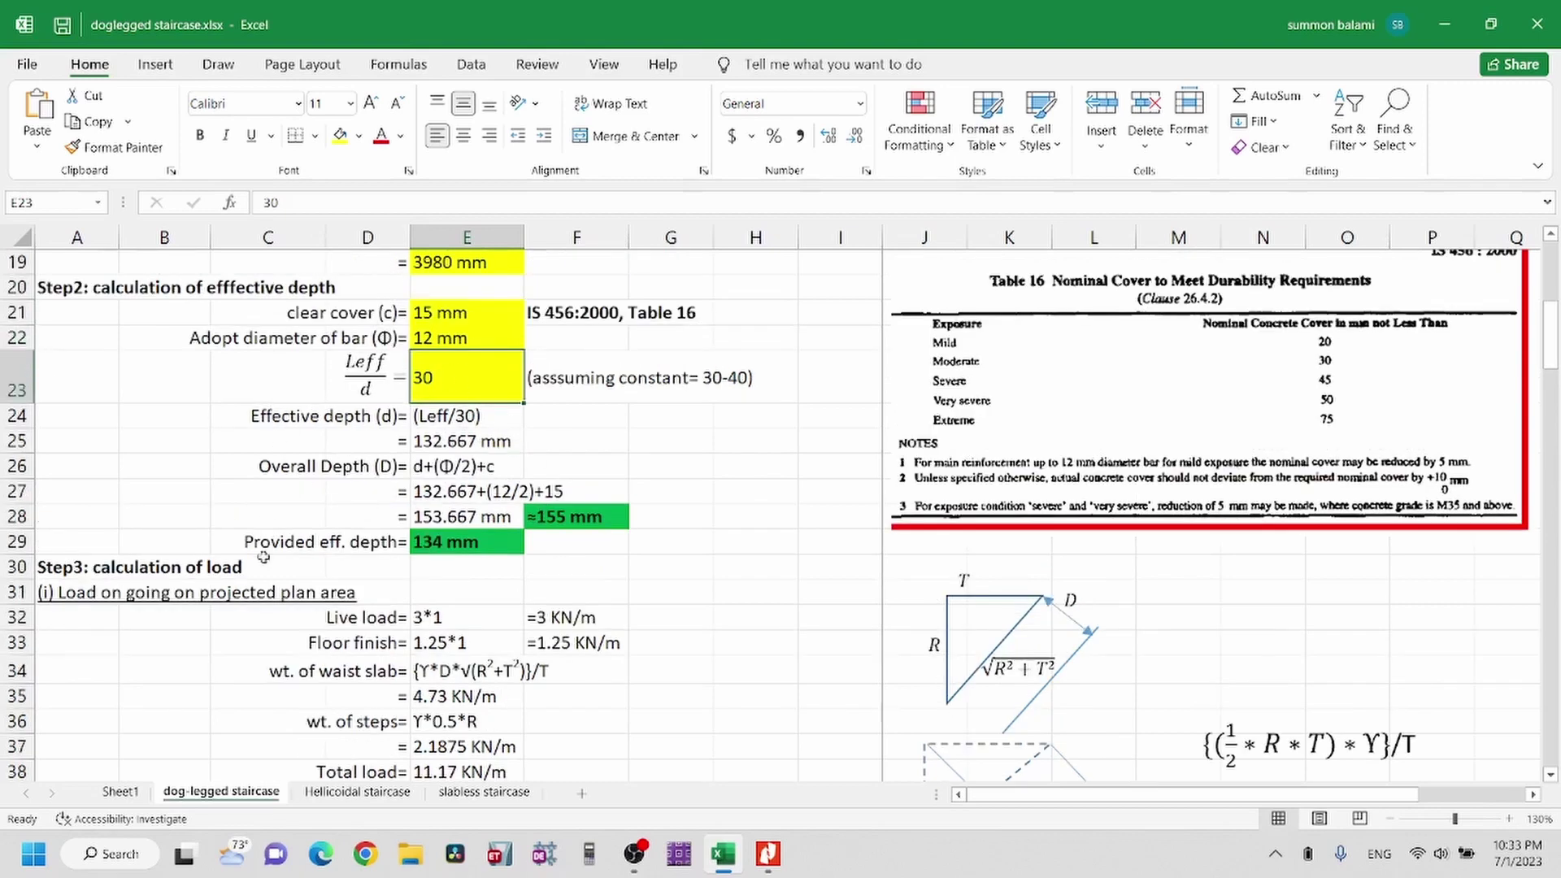
left_click(108, 796)
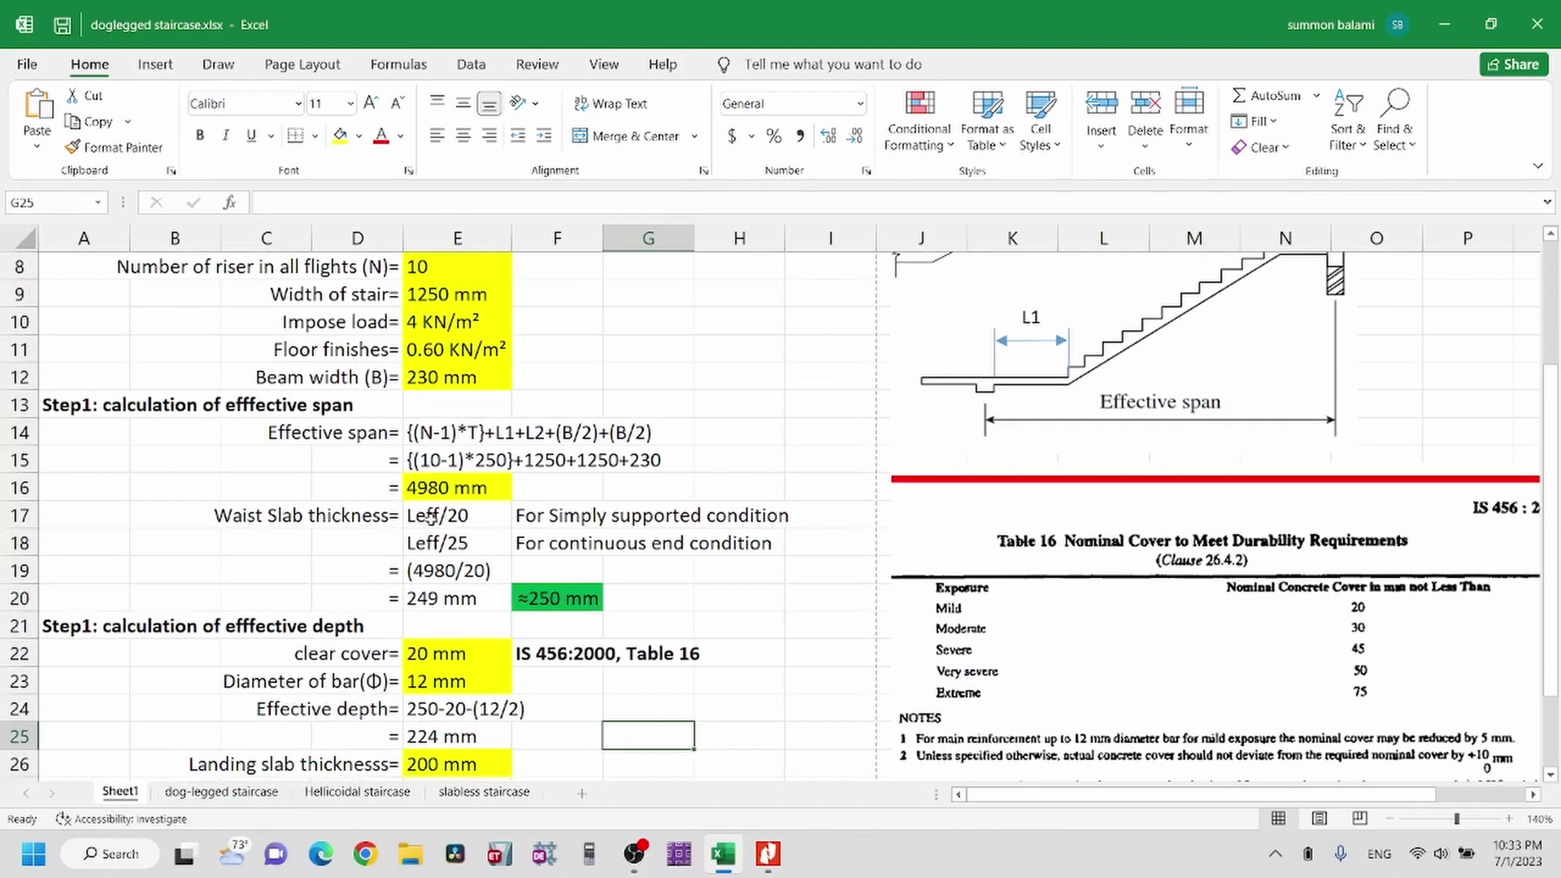
Inspect Sheet1's Leff/20 and Leff/25 waist slab formulas and support notes, then go back
left_click_drag(583, 517, 767, 515)
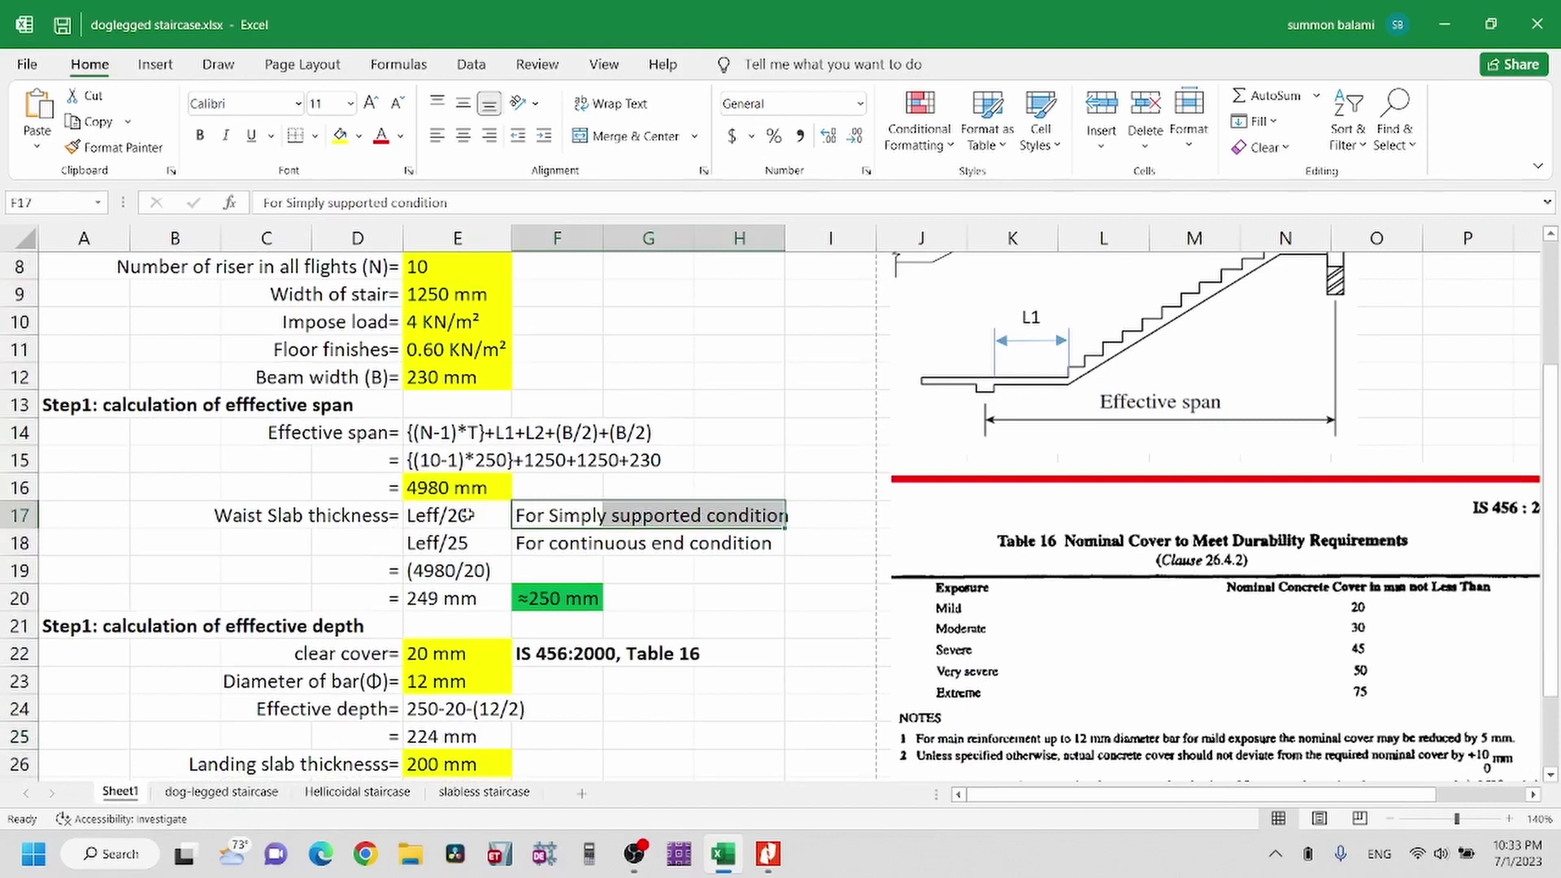
left_click(467, 515)
left_click_drag(533, 549, 768, 540)
left_click(446, 540)
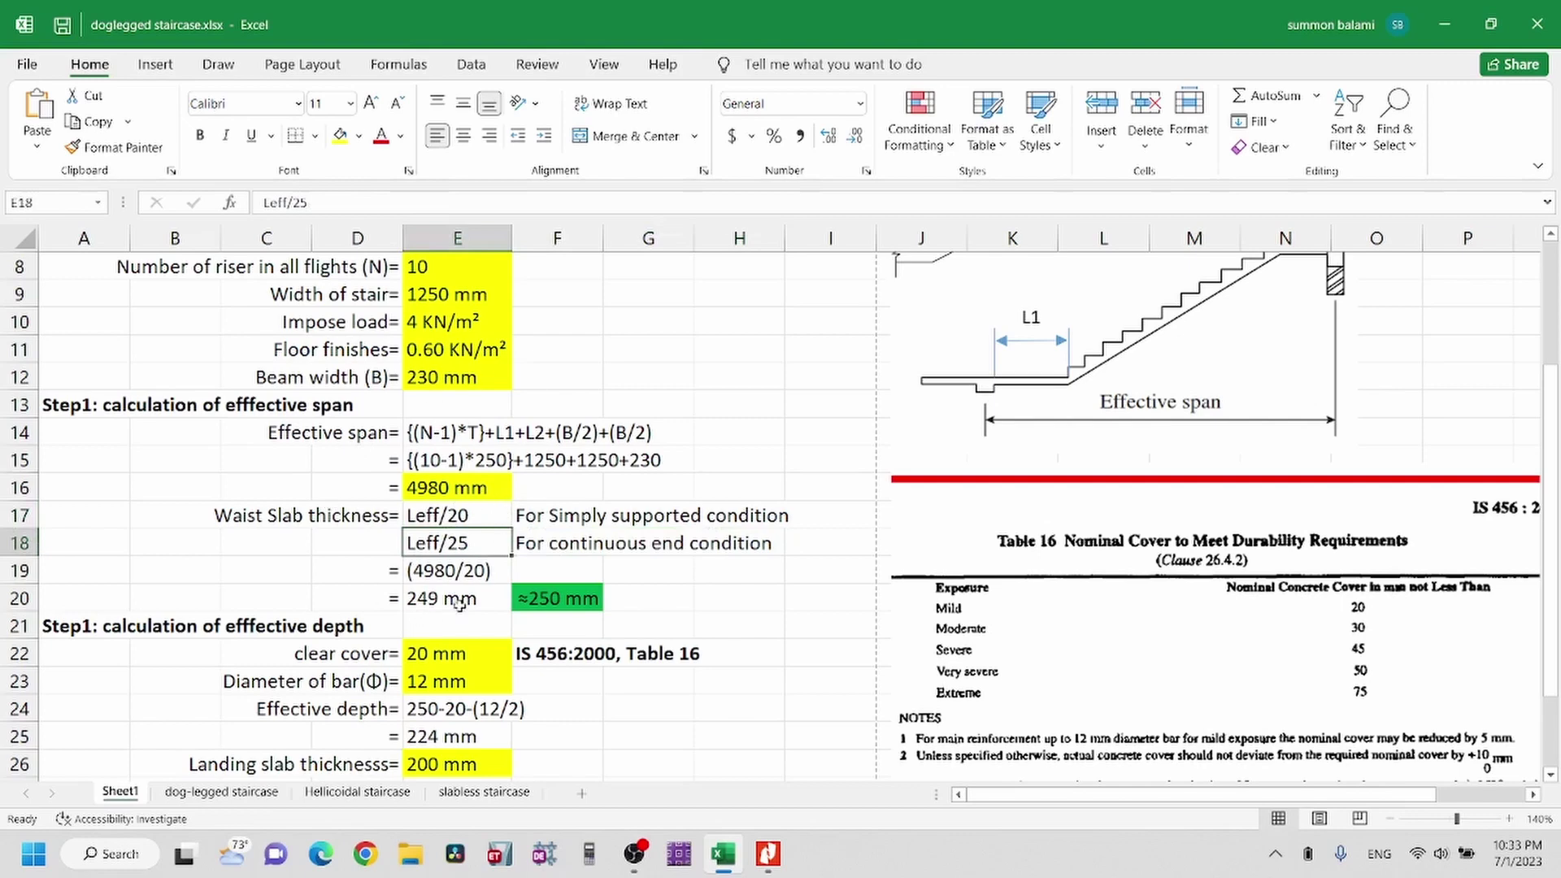
scroll(520, 528, "down", 1)
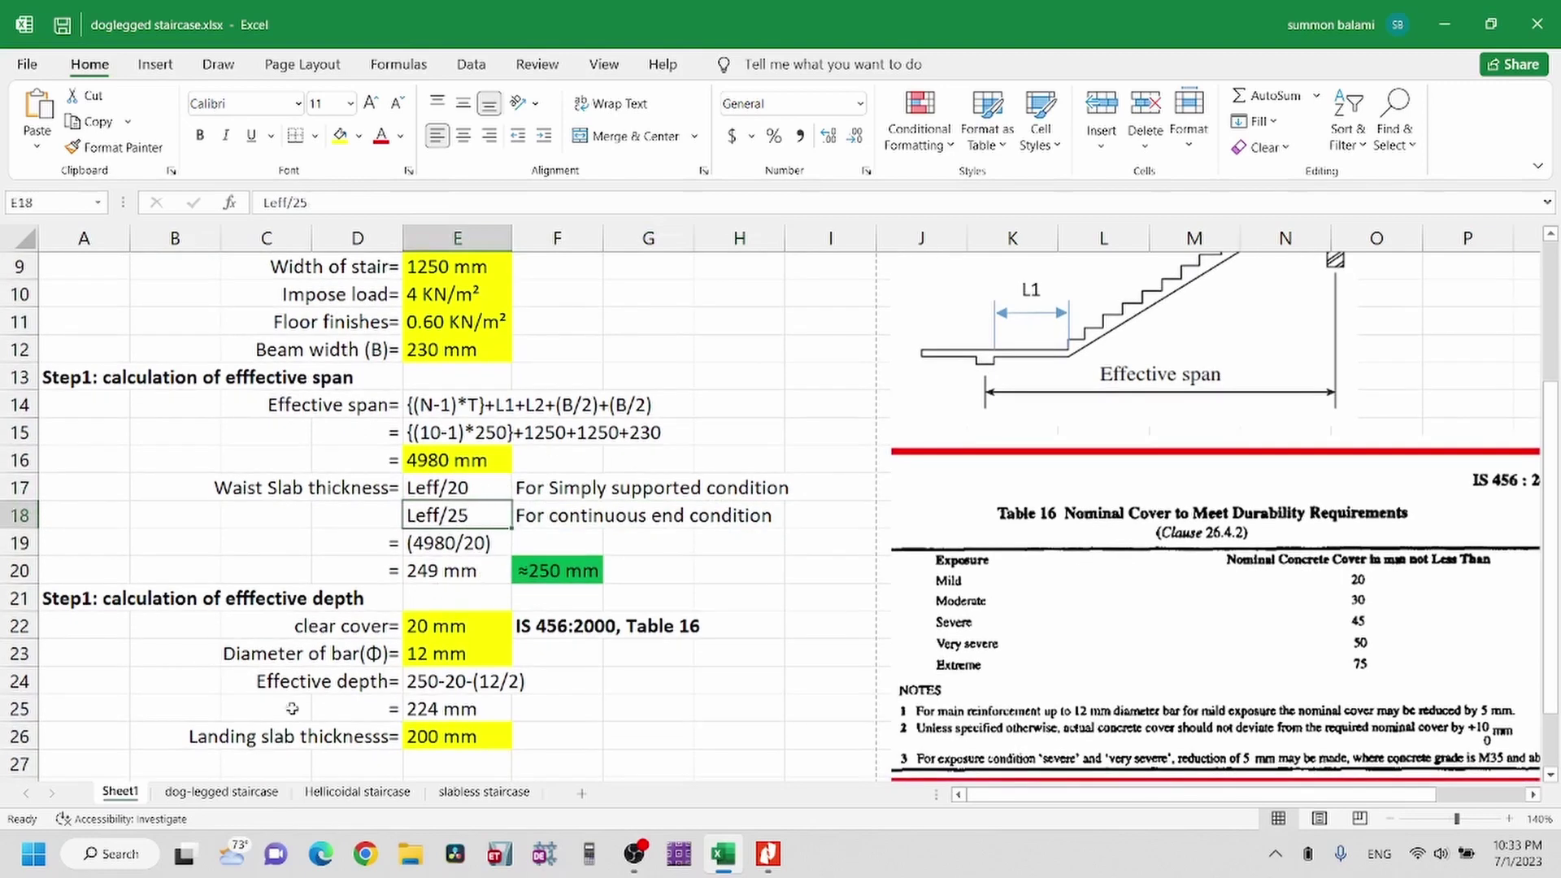
left_click(259, 790)
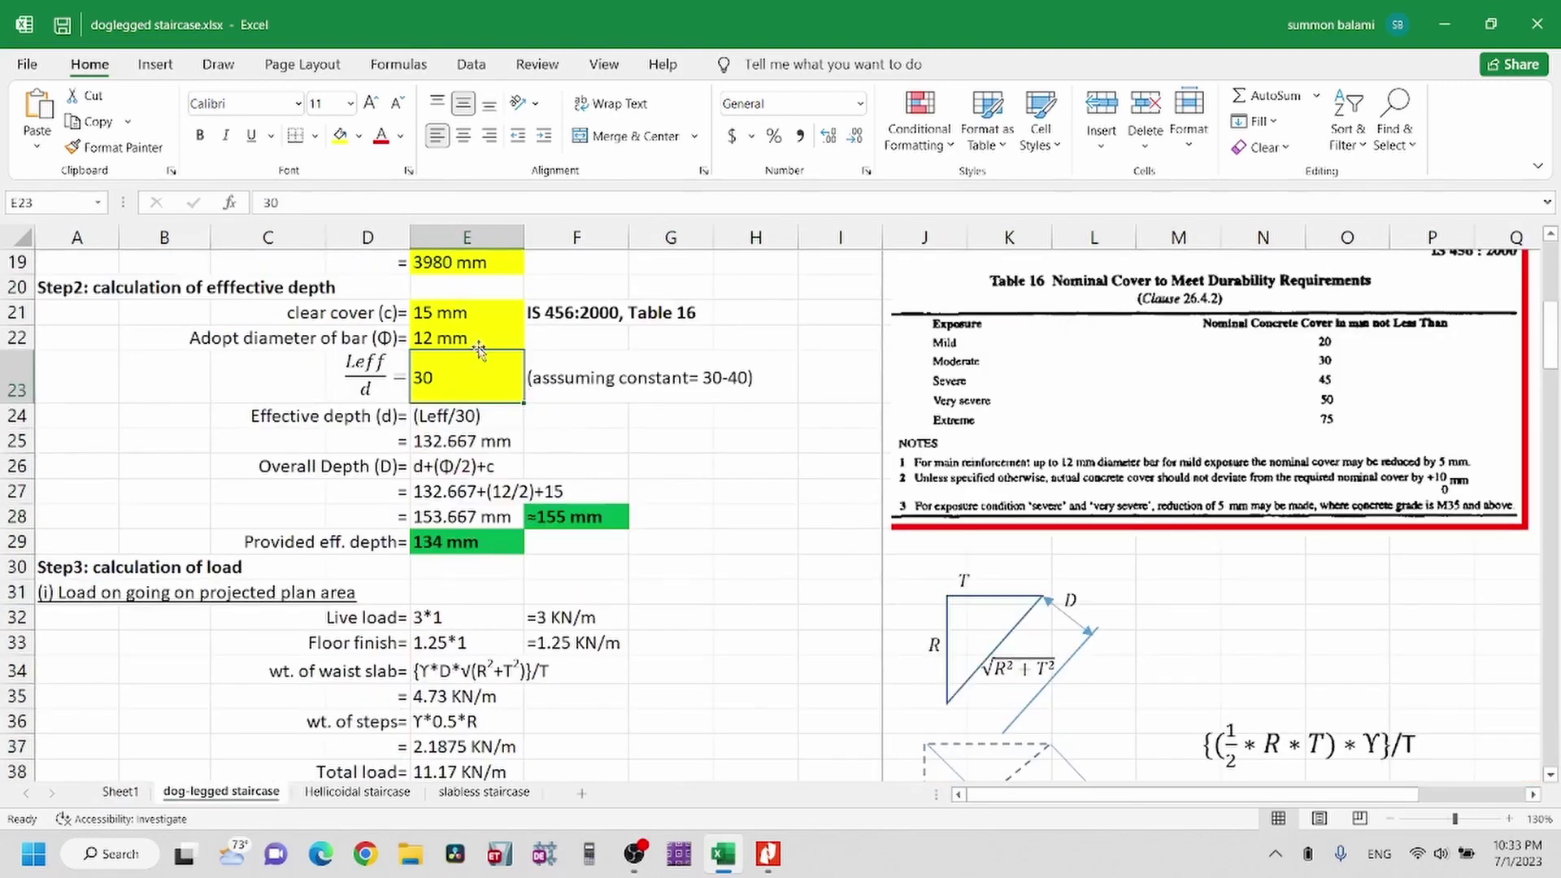
scroll(473, 553, "down", 2)
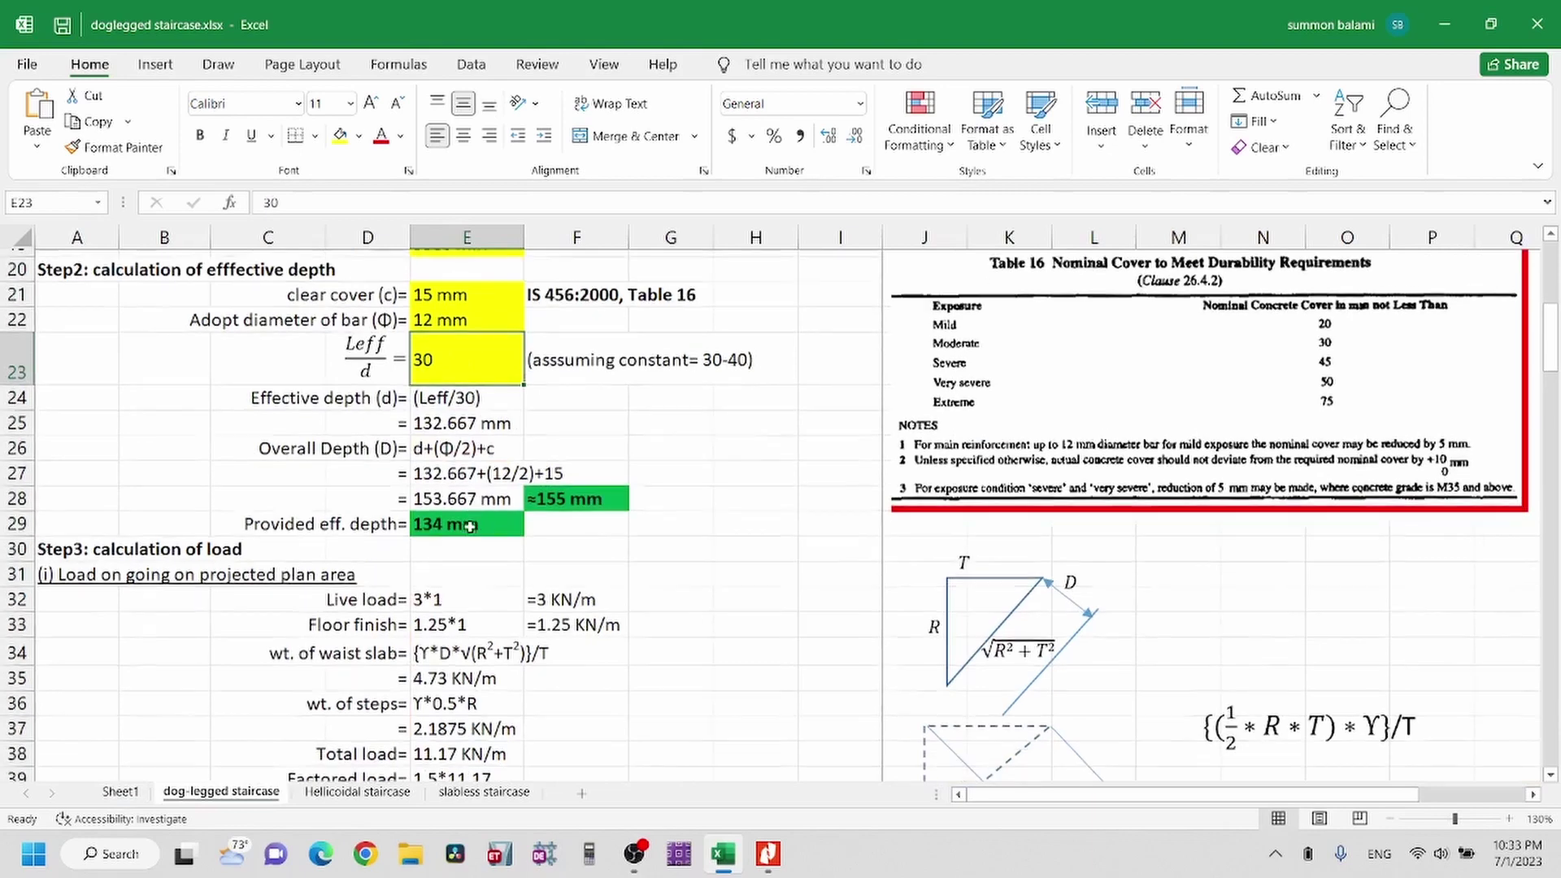
scroll(470, 522, "down", 1)
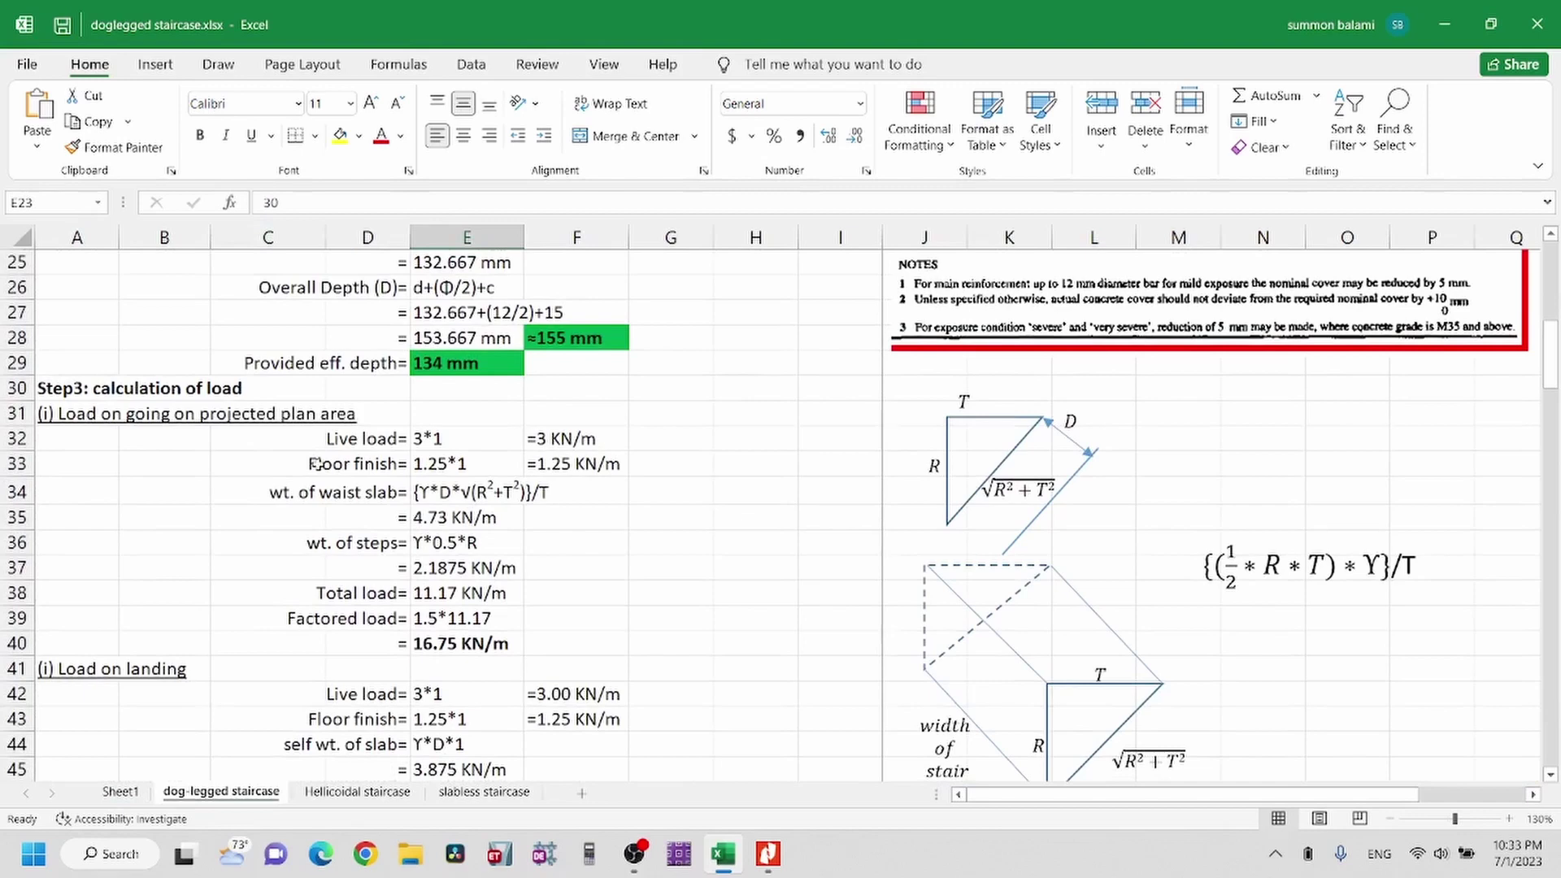
scroll(315, 464, "down", 1)
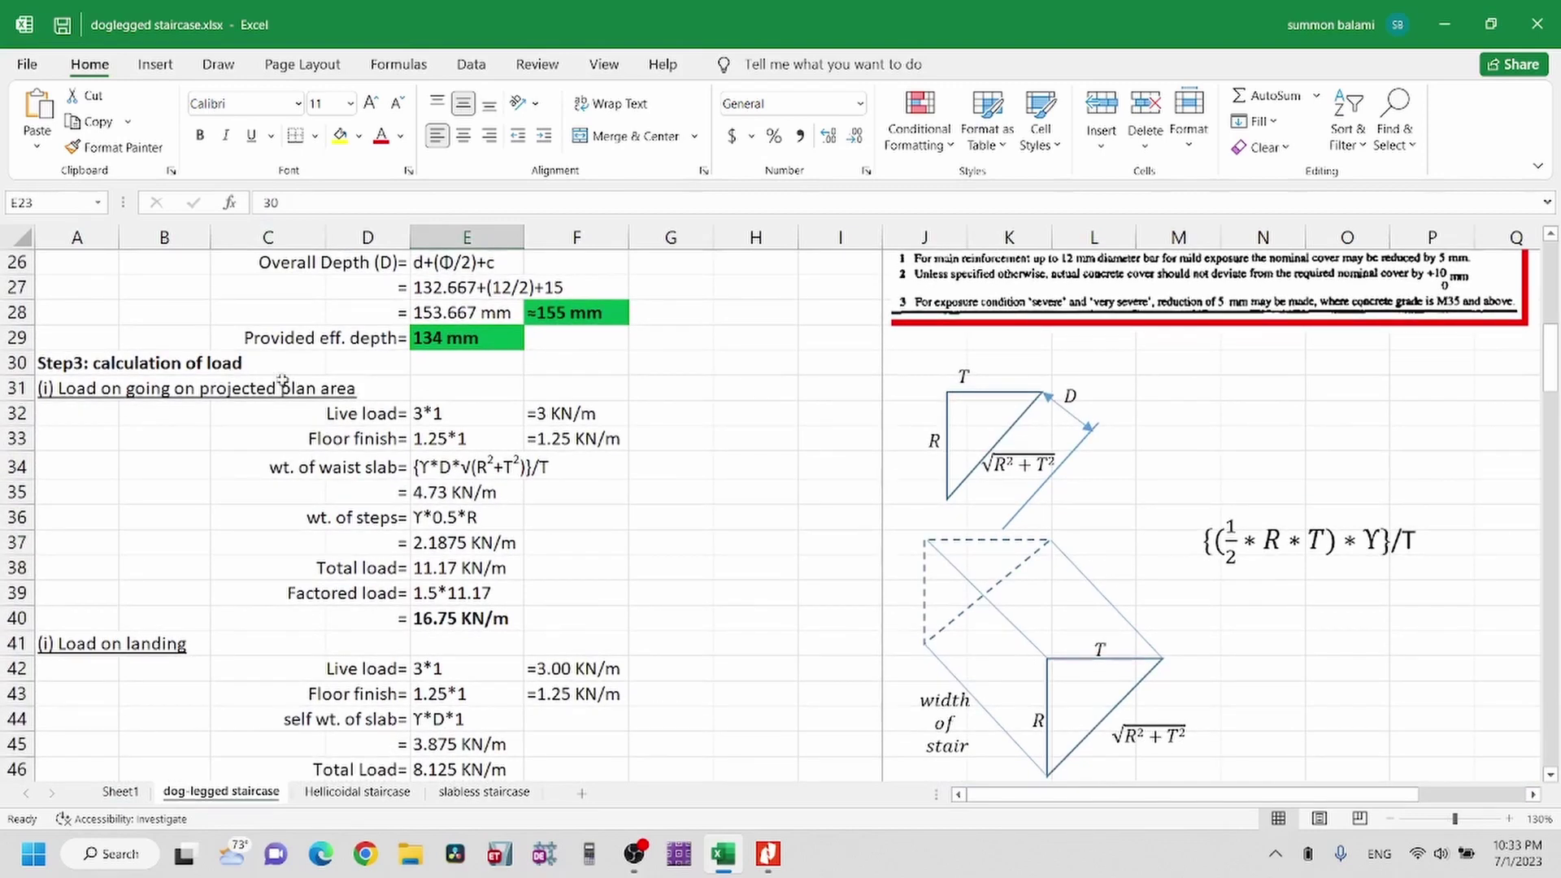
scroll(378, 427, "down", 1)
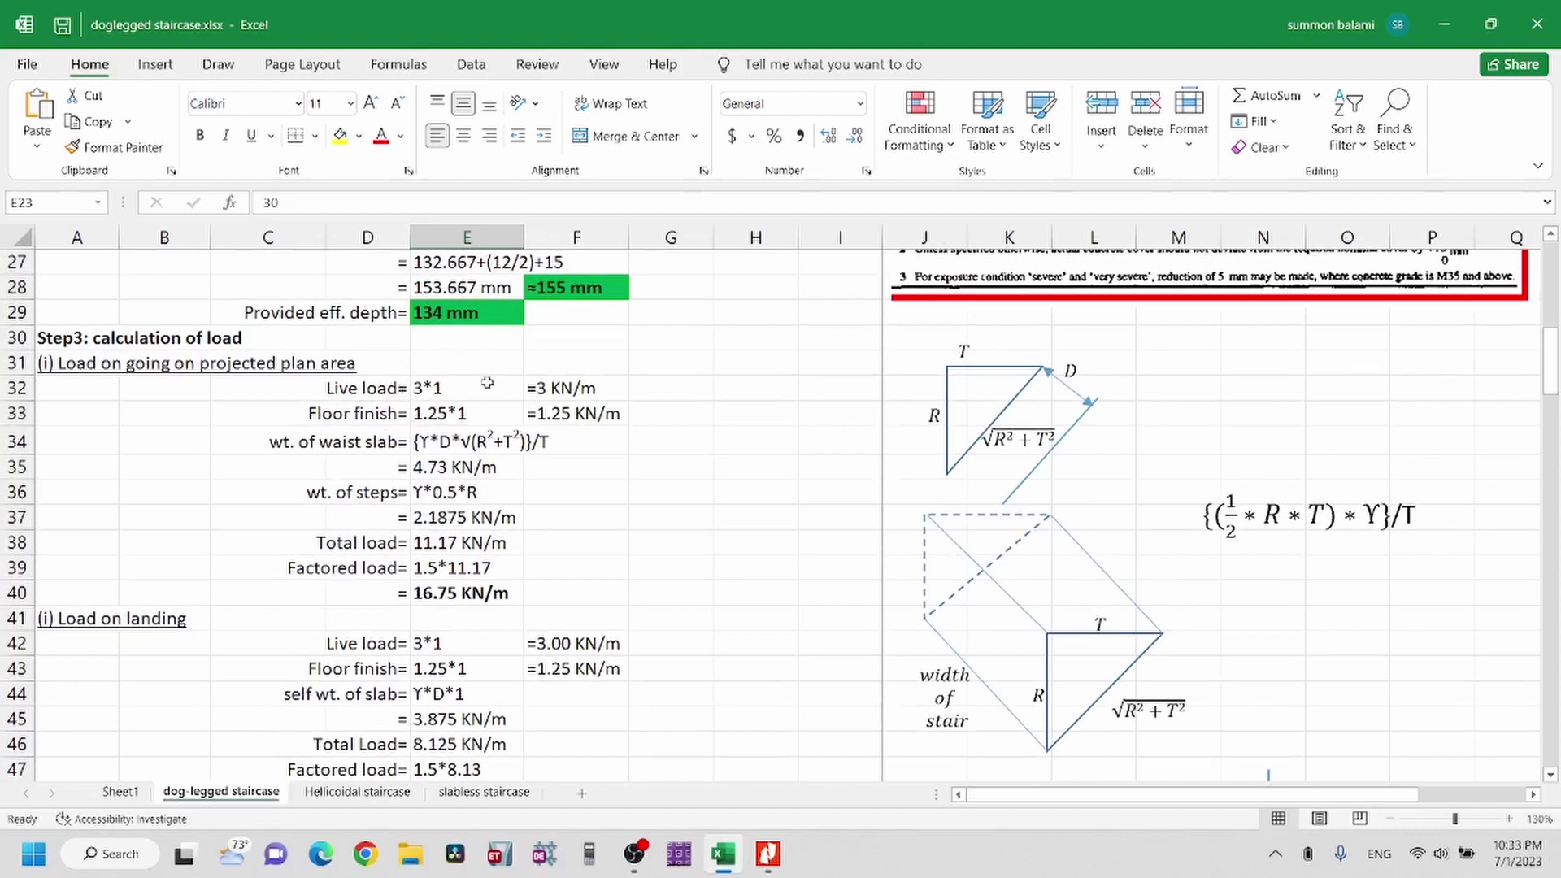
left_click_drag(432, 395, 573, 390)
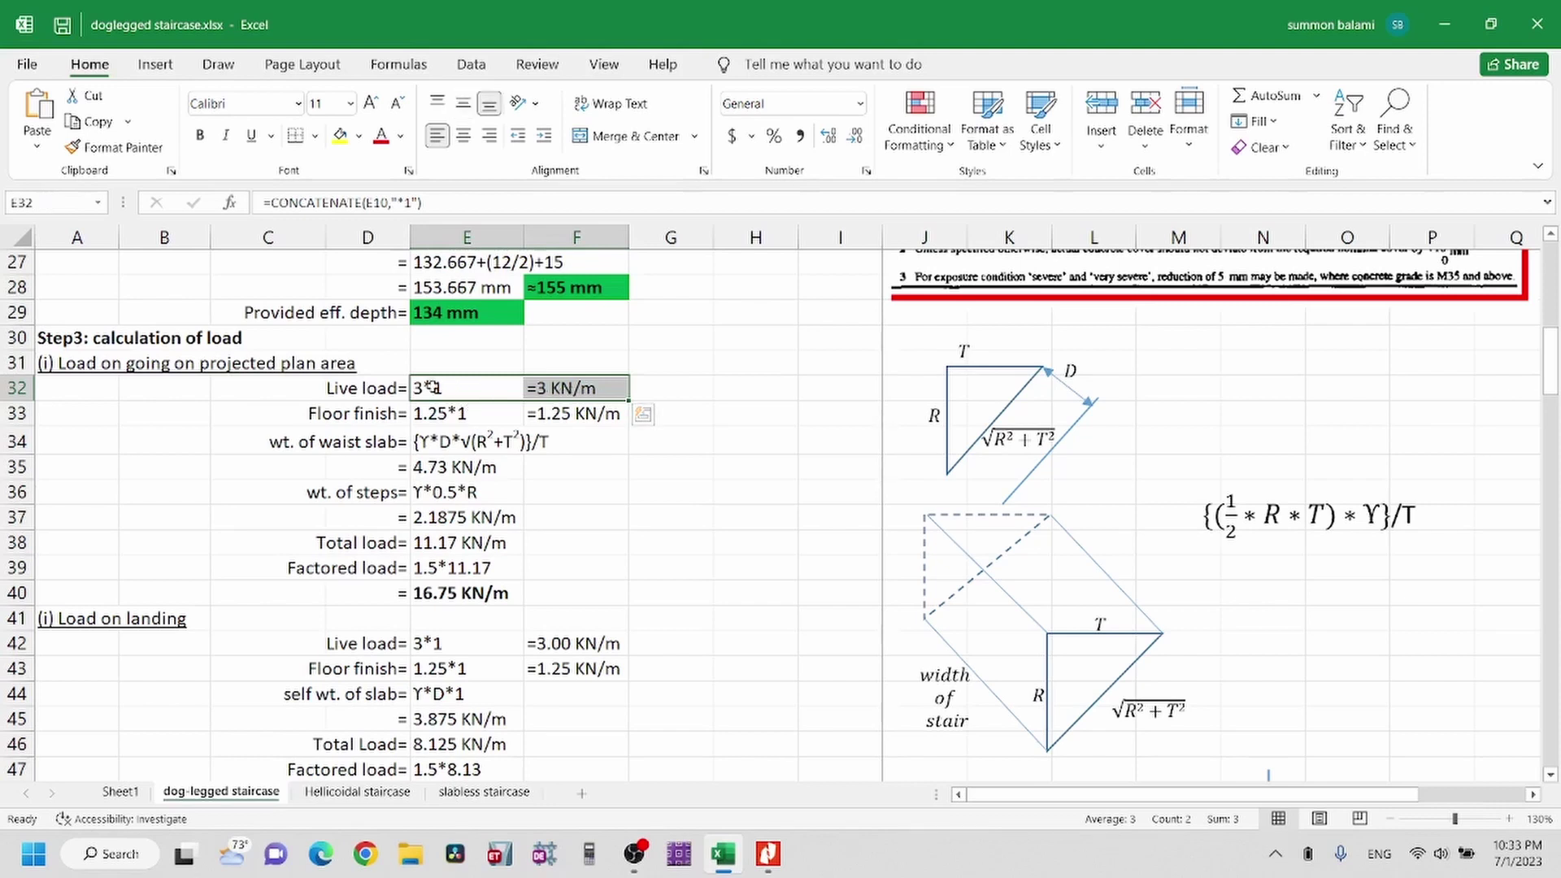
left_click(588, 391)
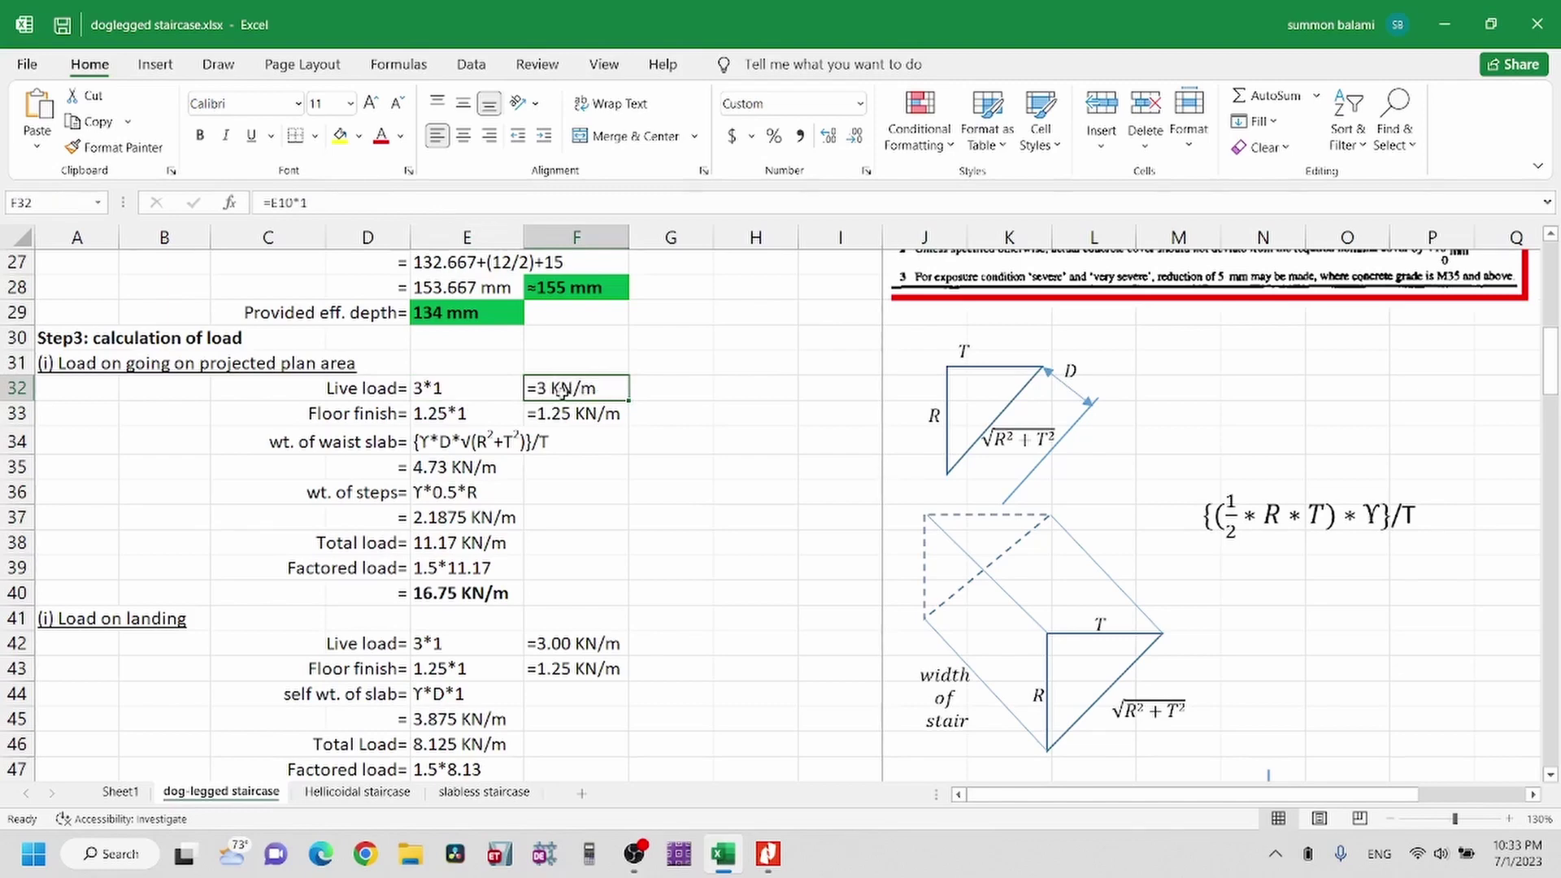
left_click_drag(341, 413, 560, 415)
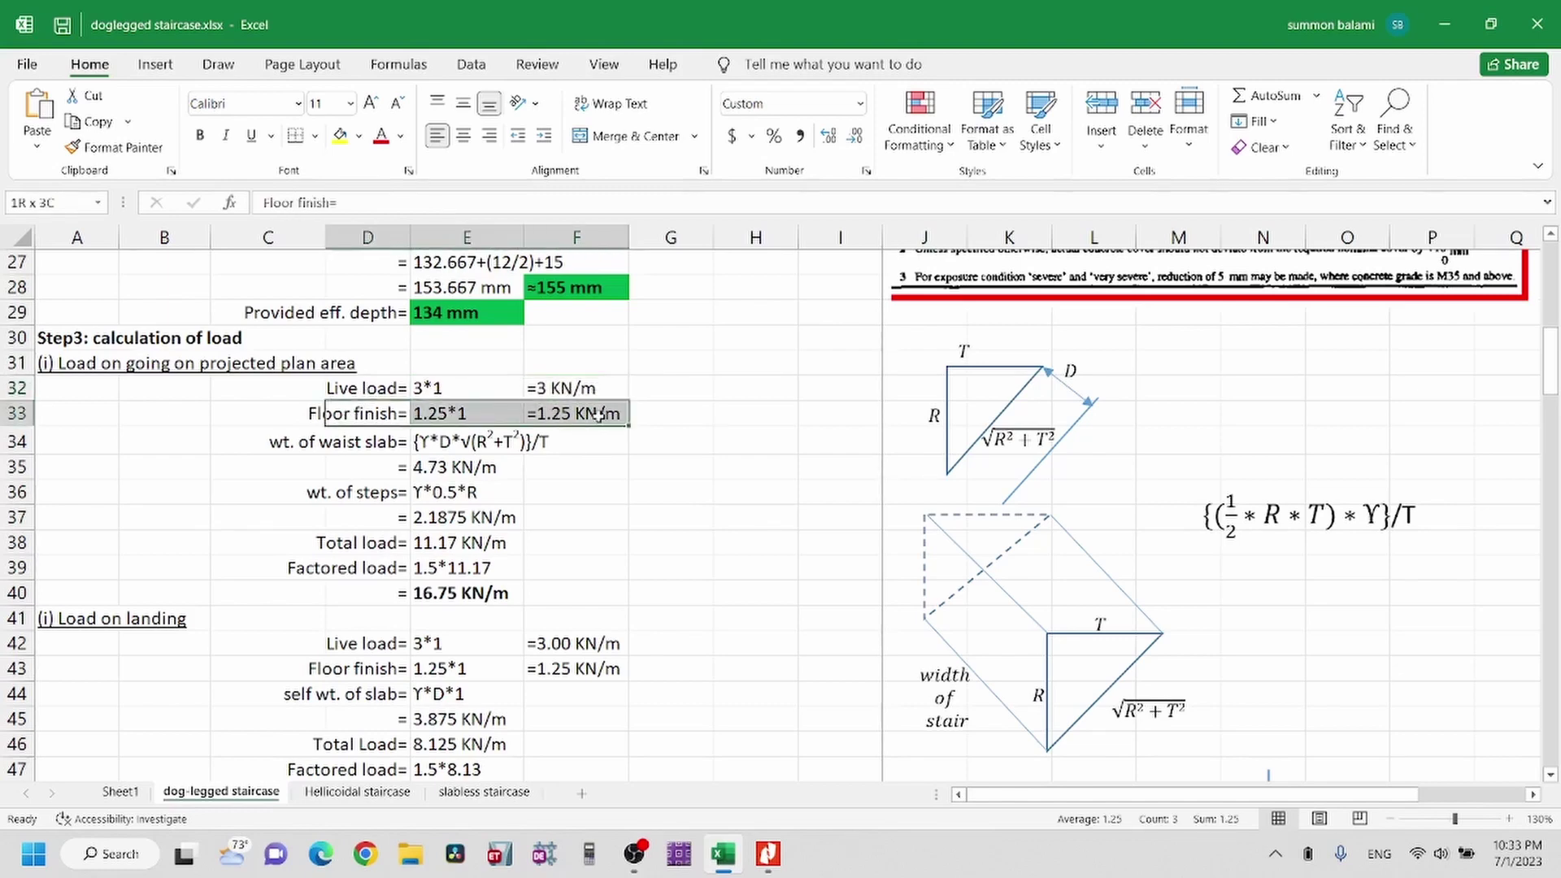
scroll(550, 420, "down", 1)
left_click_drag(279, 418, 567, 423)
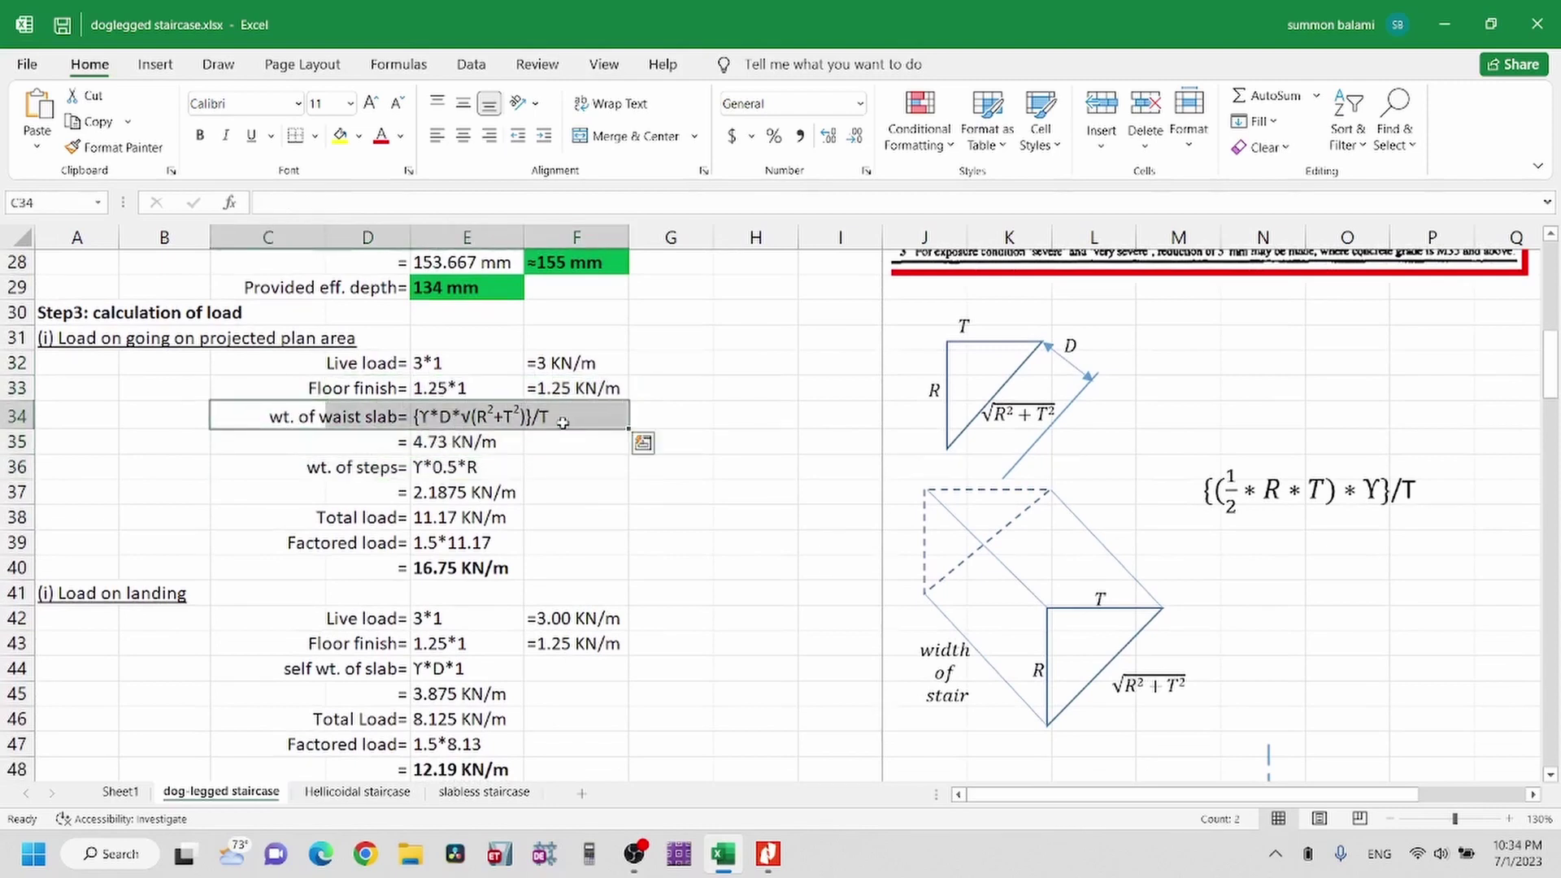
left_click(328, 414)
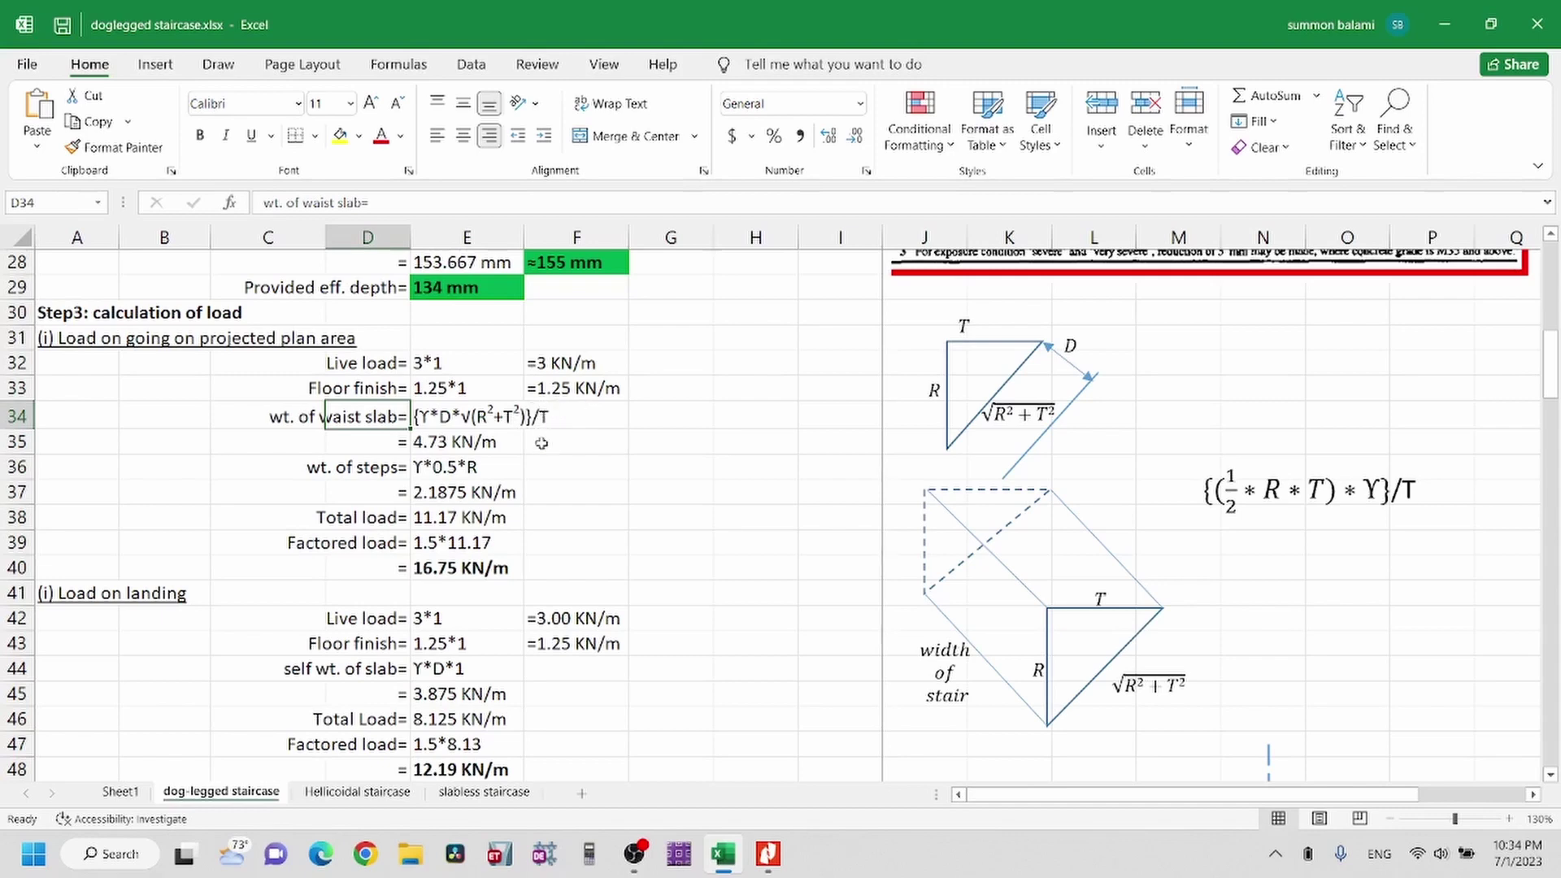
scroll(550, 403, "down", 1)
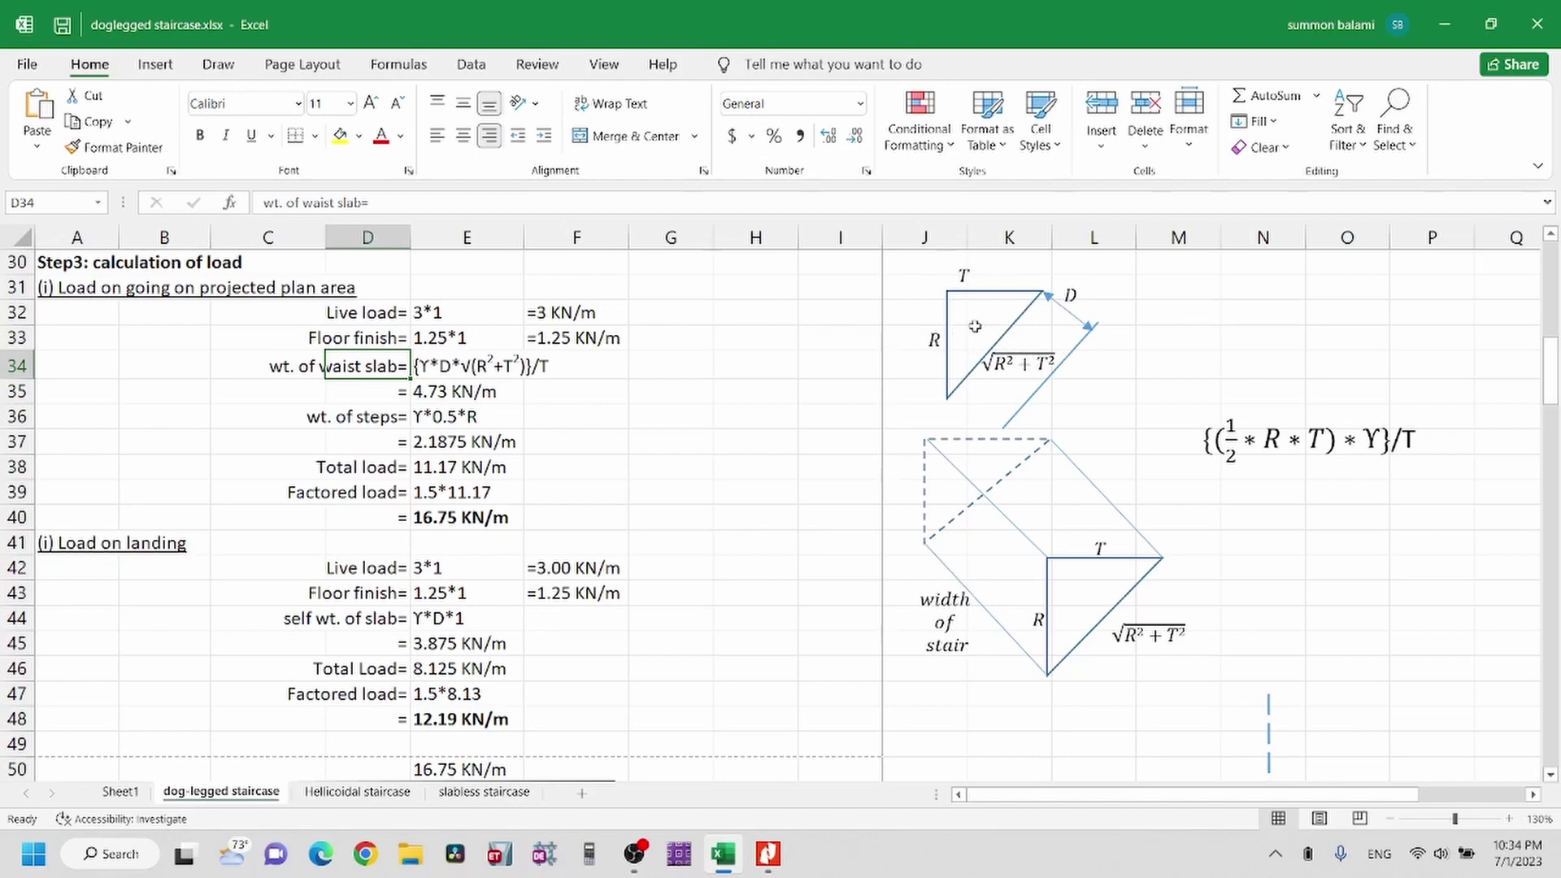
scroll(975, 325, "down", 1)
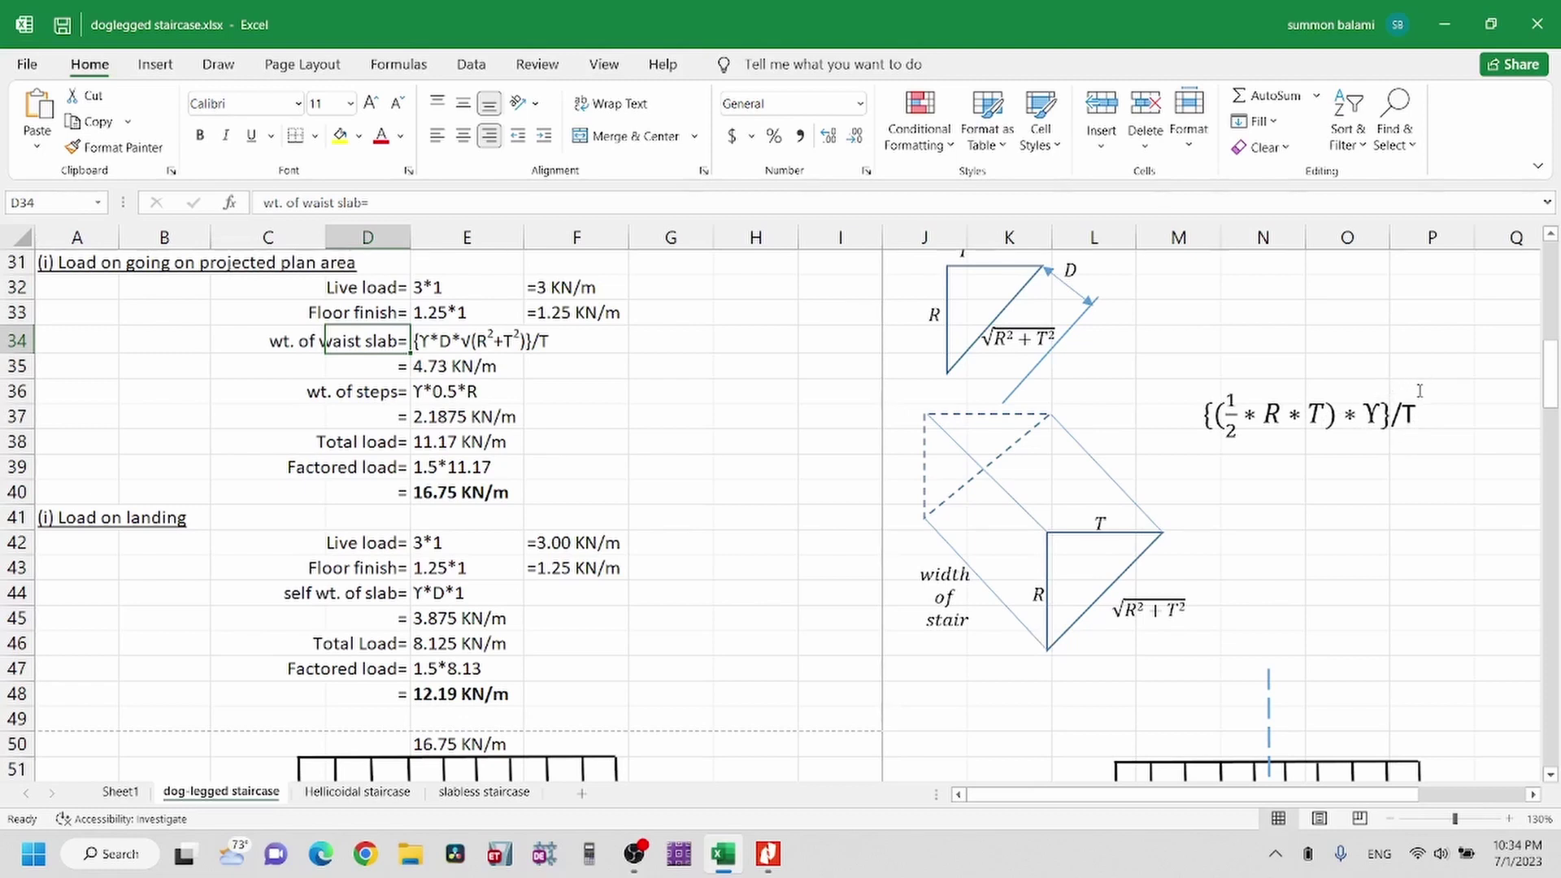
left_click(1268, 427)
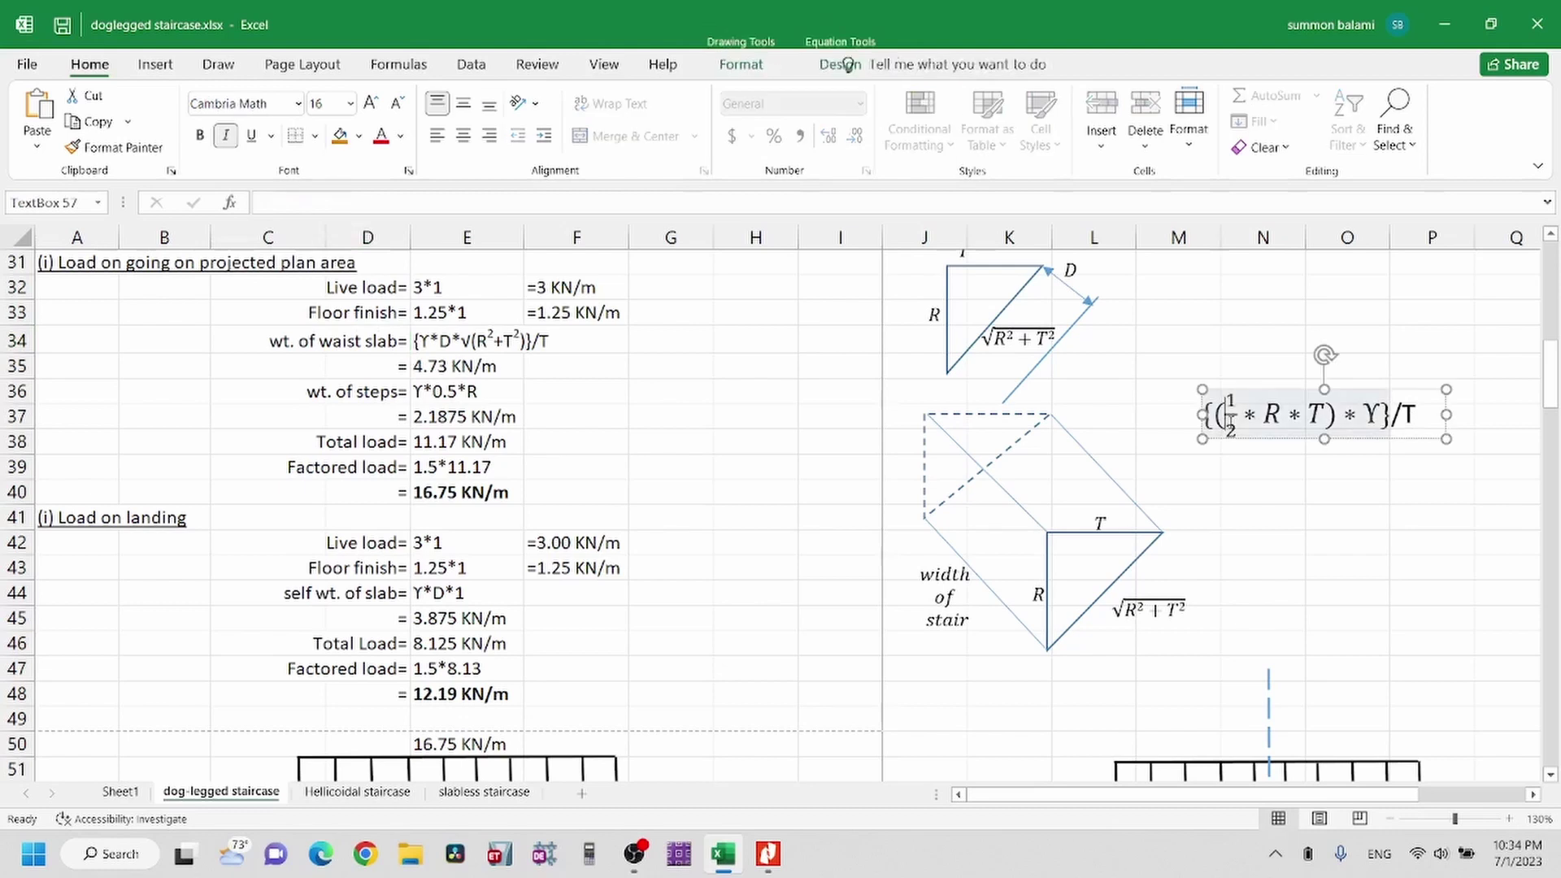
left_click(452, 373)
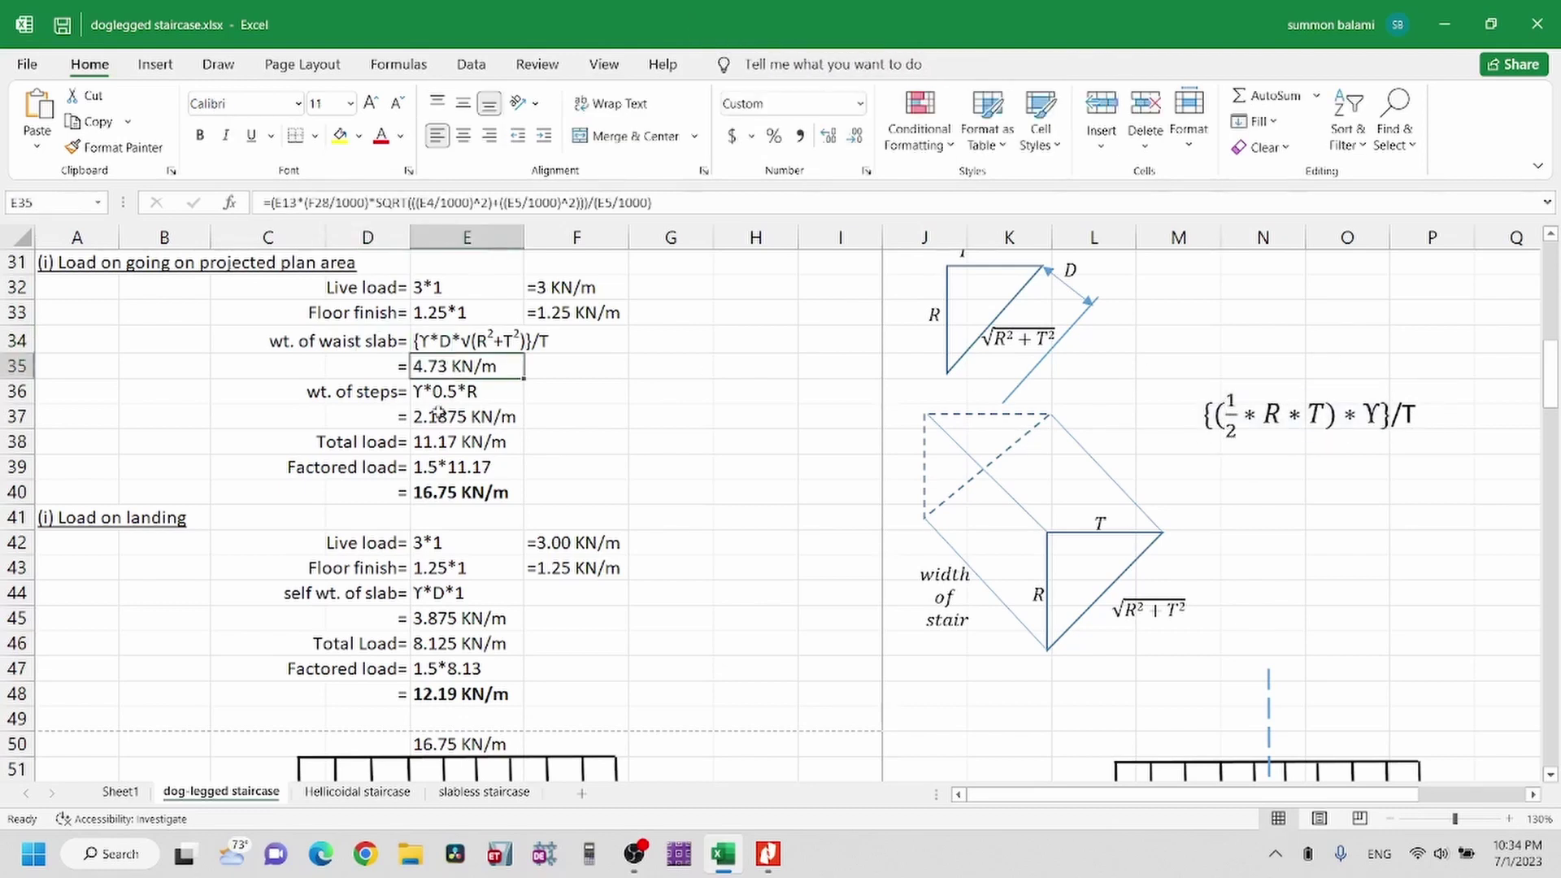
mouse_move(293, 397)
left_mouse_down()
mouse_move(549, 688)
mouse_move(480, 392)
left_mouse_up()
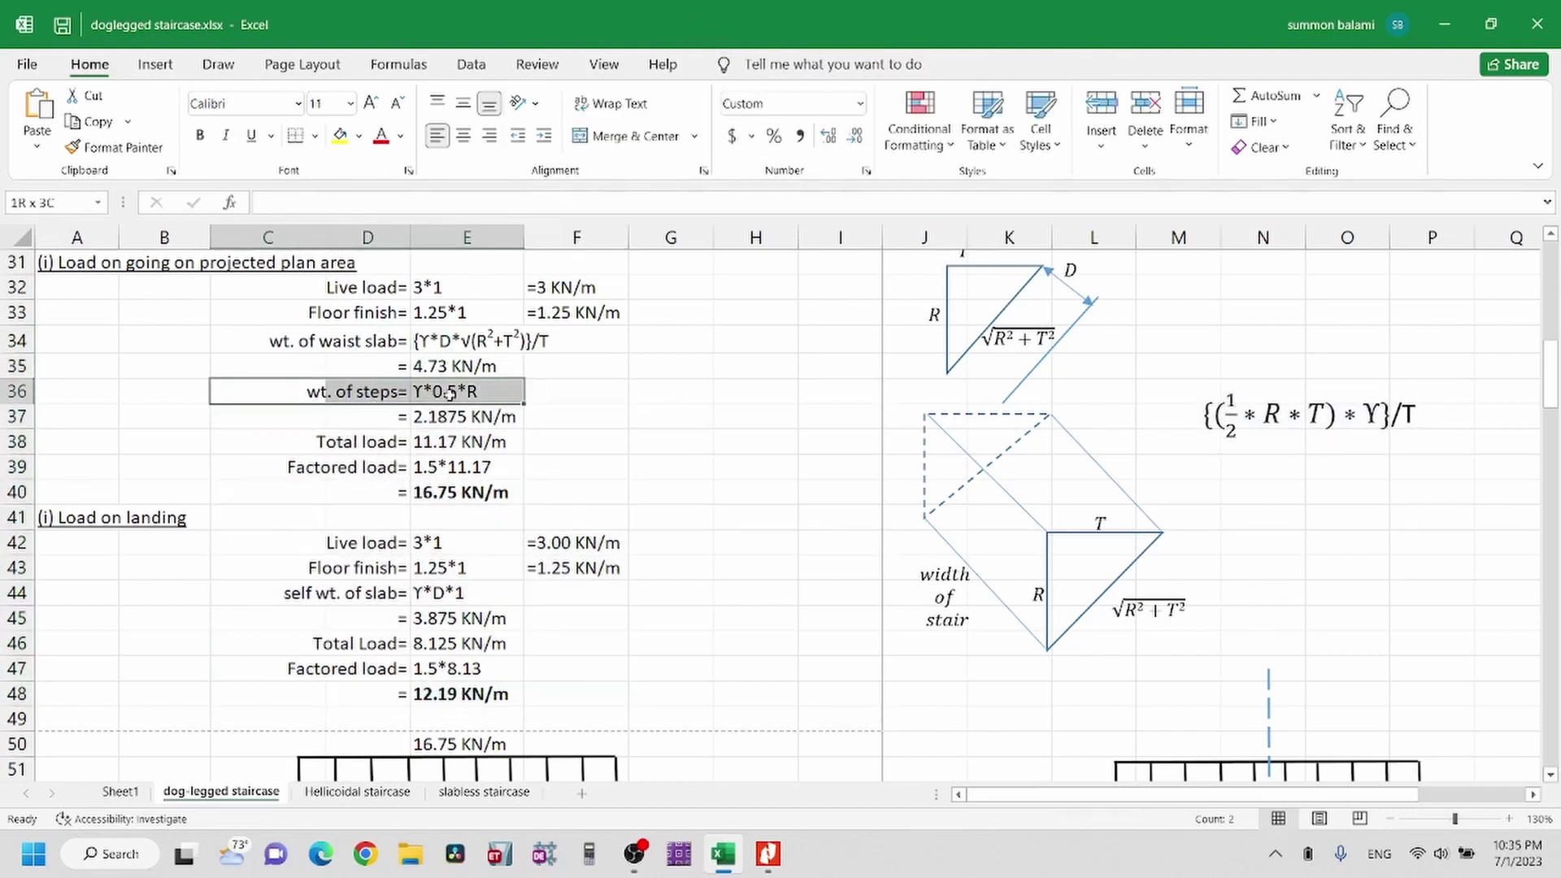
left_click(481, 398)
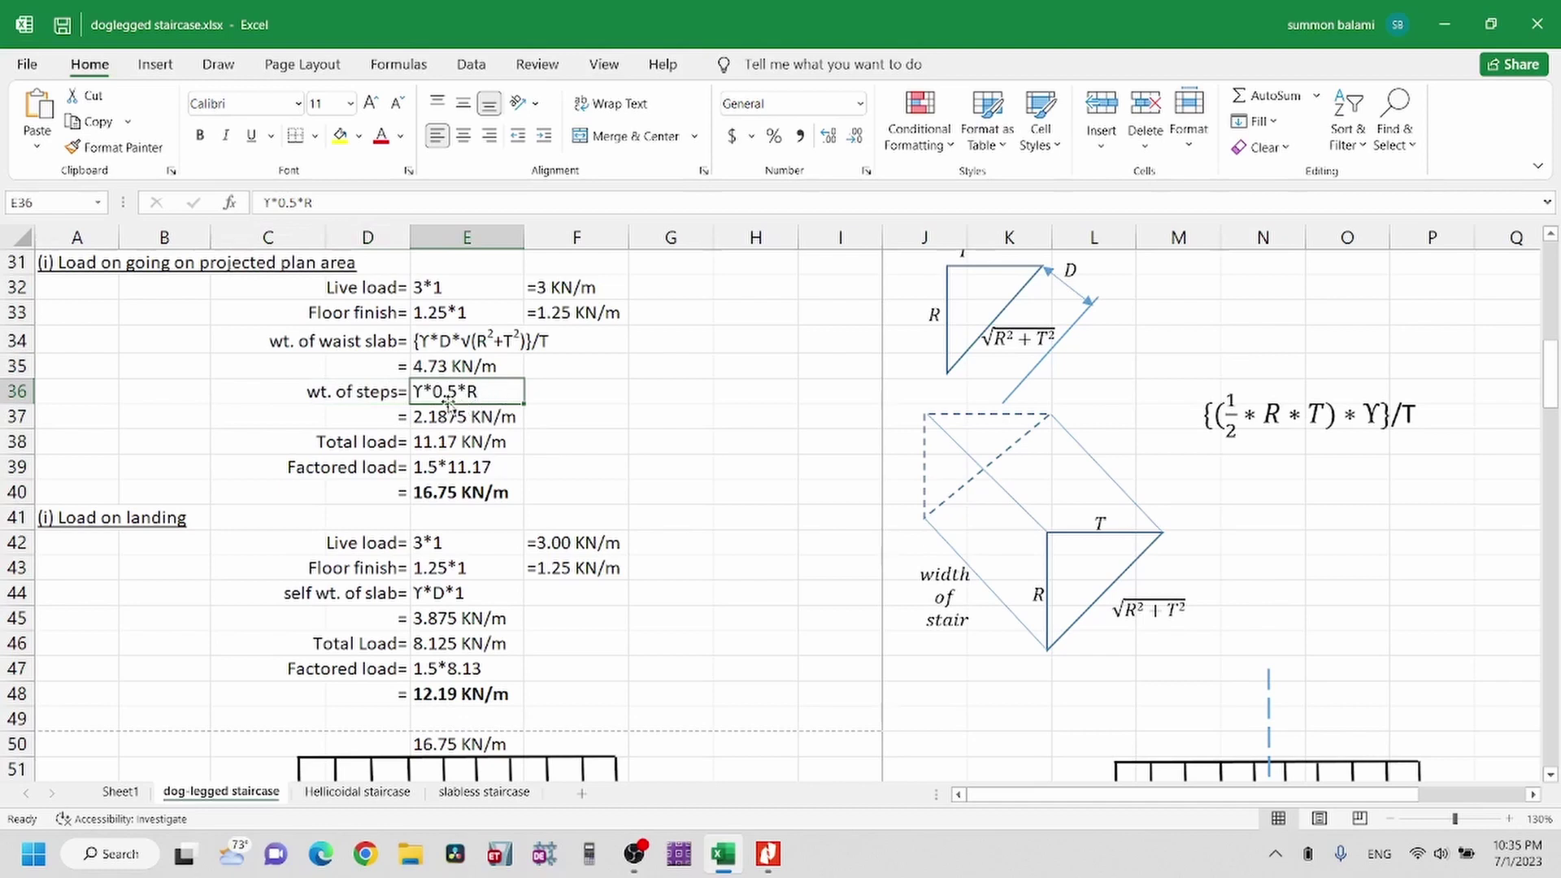
left_click_drag(447, 418, 456, 470)
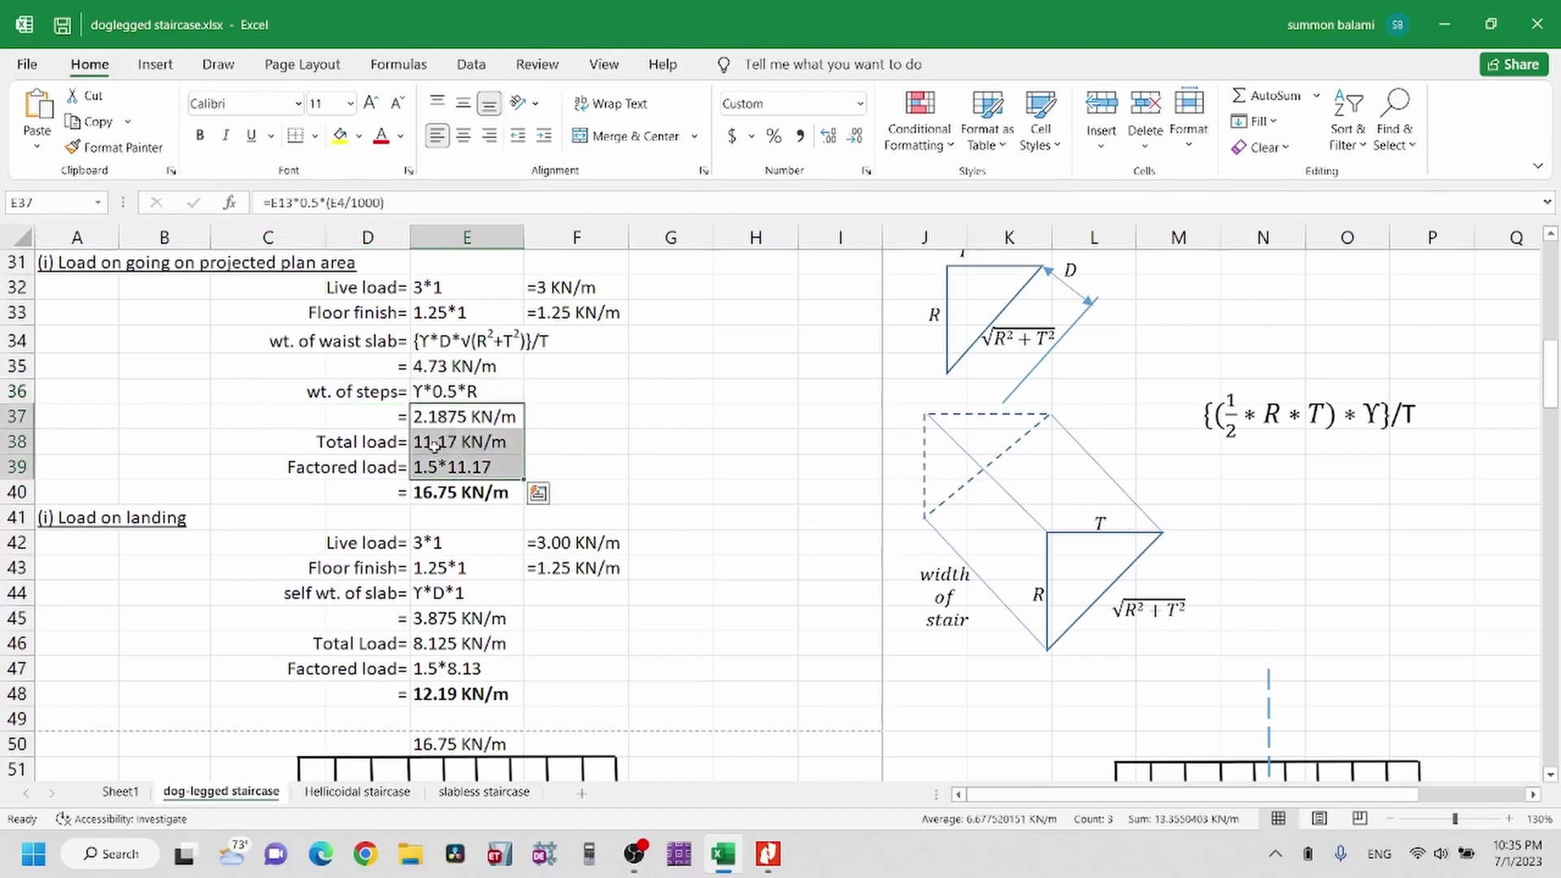
left_click(456, 443)
left_click(467, 470)
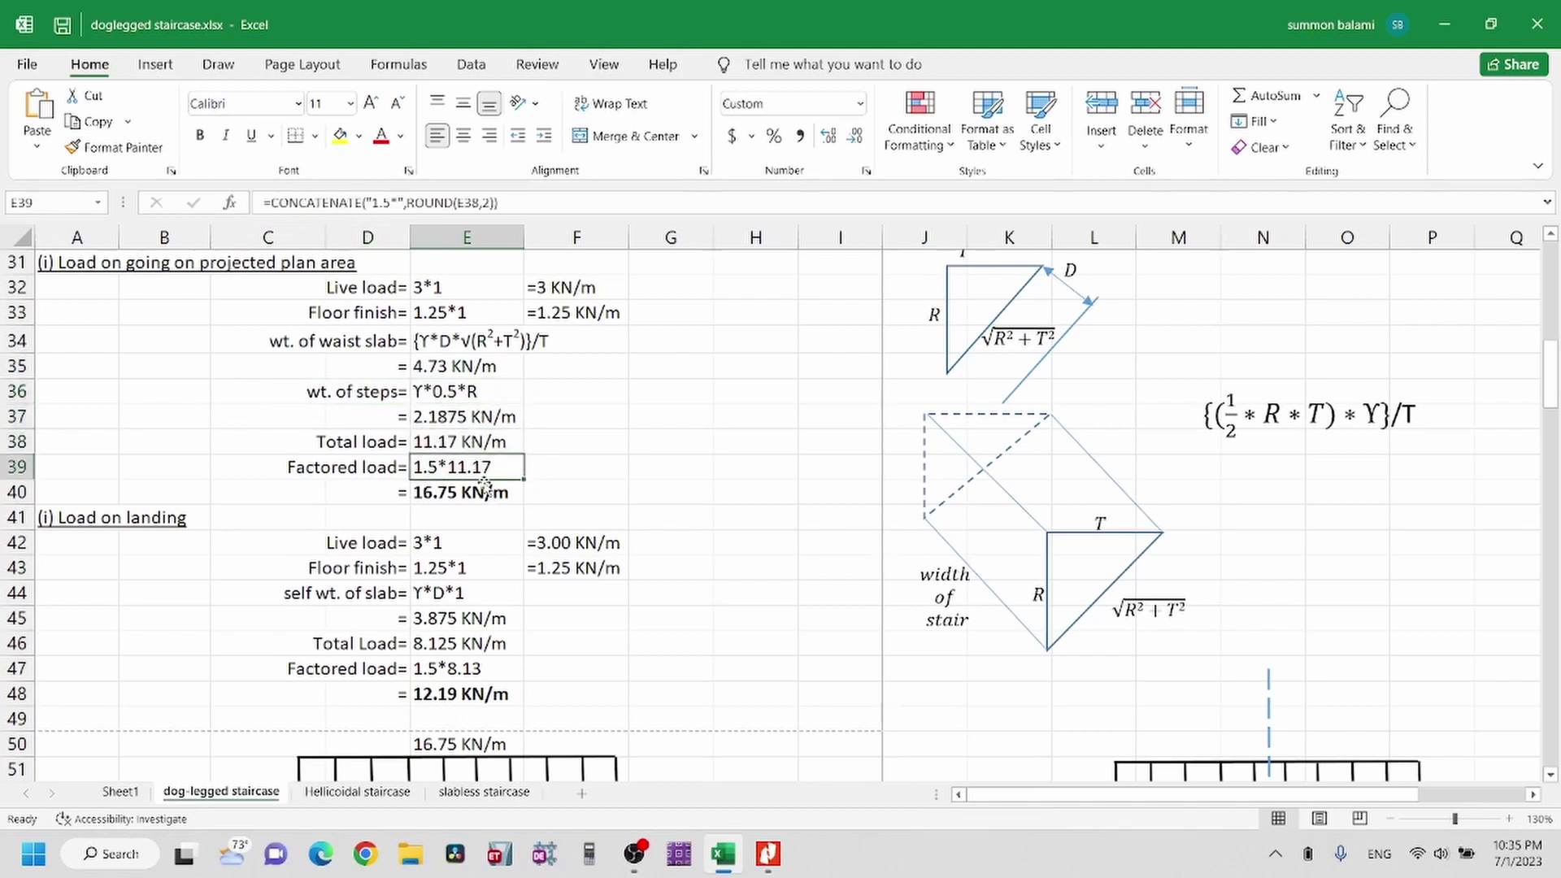
scroll(485, 486, "up", 1)
left_click_drag(57, 289, 633, 522)
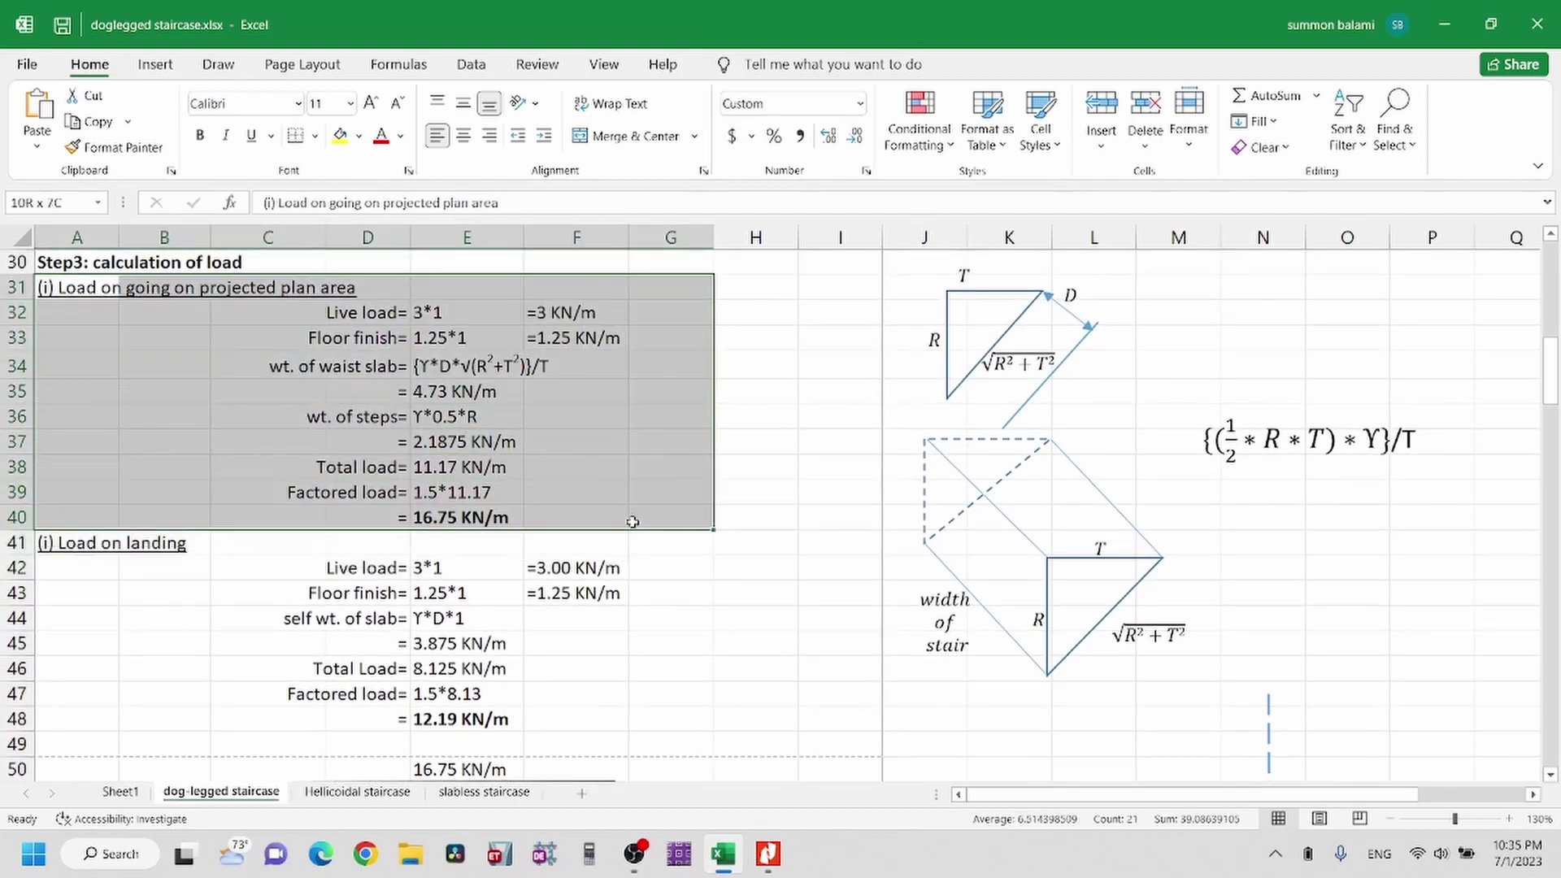
left_click(475, 517)
scroll(475, 518, "down", 2)
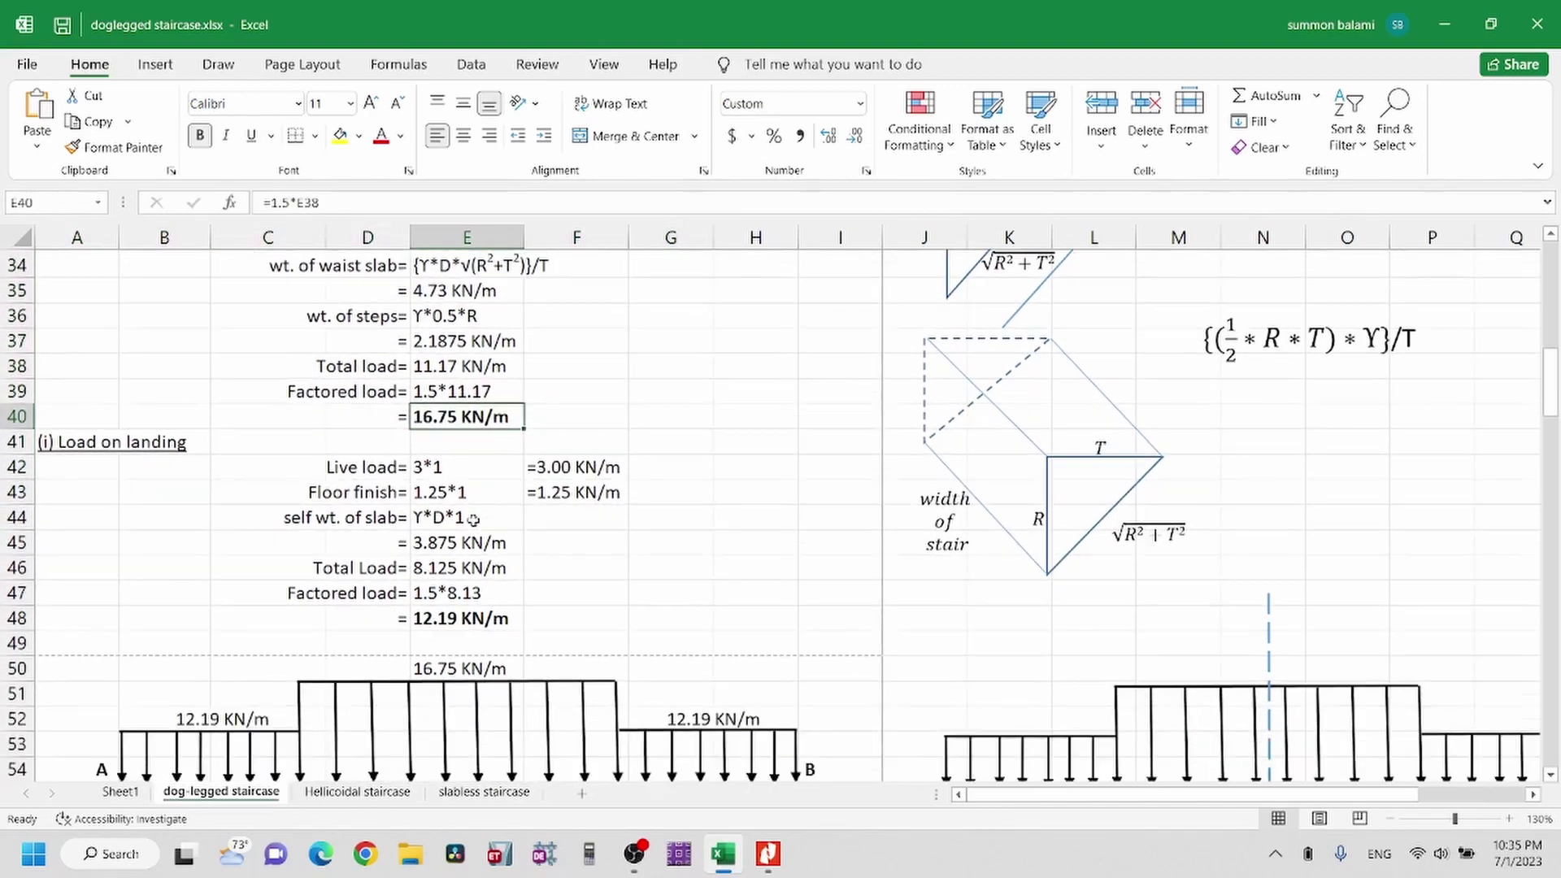
scroll(112, 467, "down", 1)
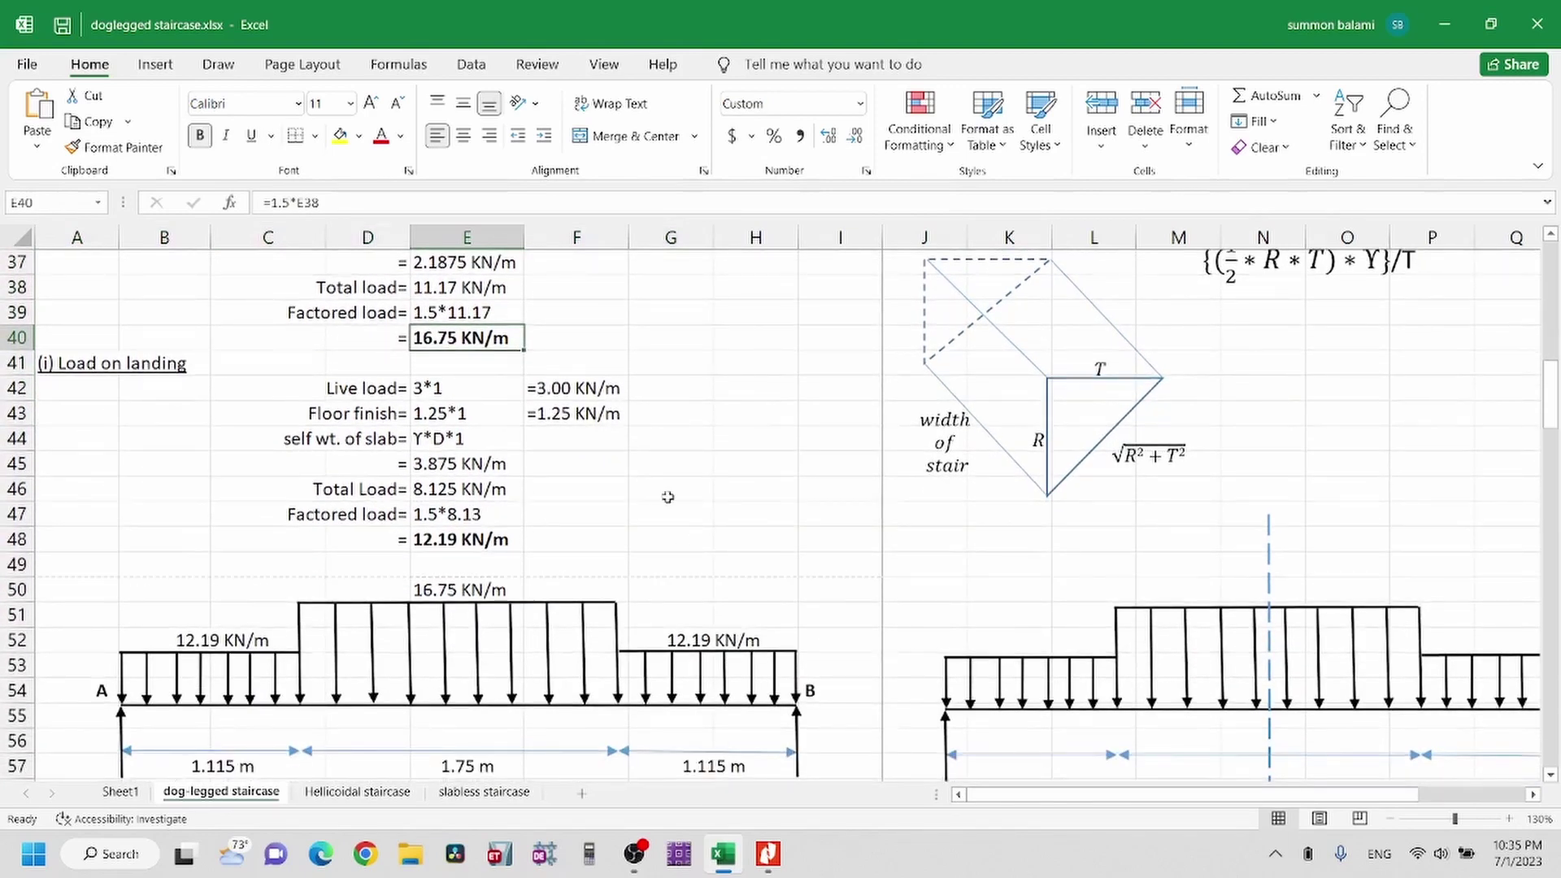
scroll(659, 494, "down", 1)
left_click_drag(345, 312, 341, 333)
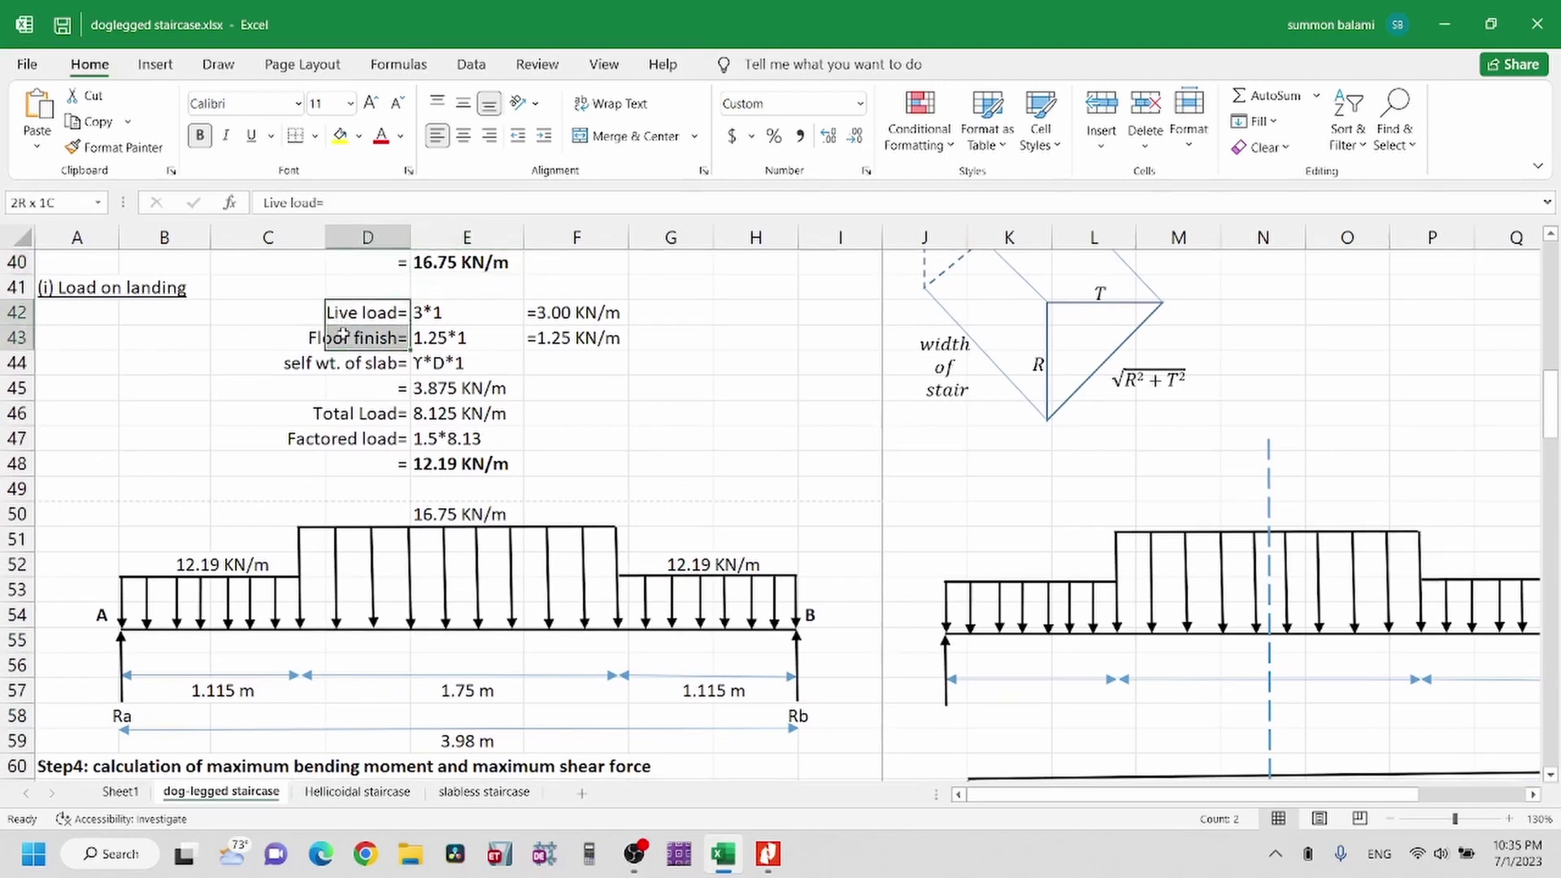
left_click(280, 364)
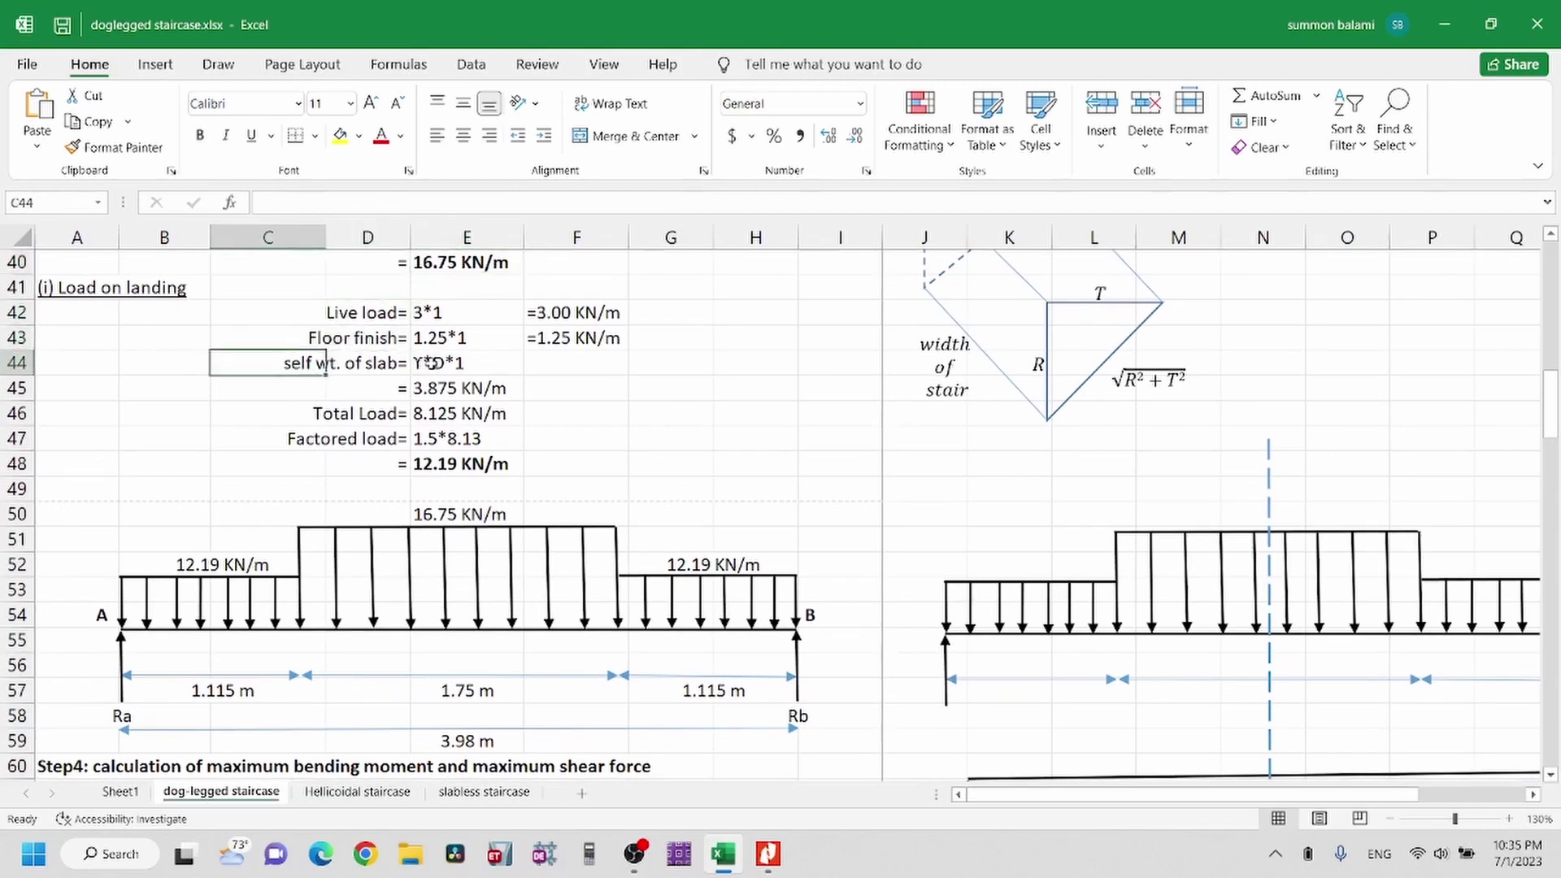
left_click(451, 365)
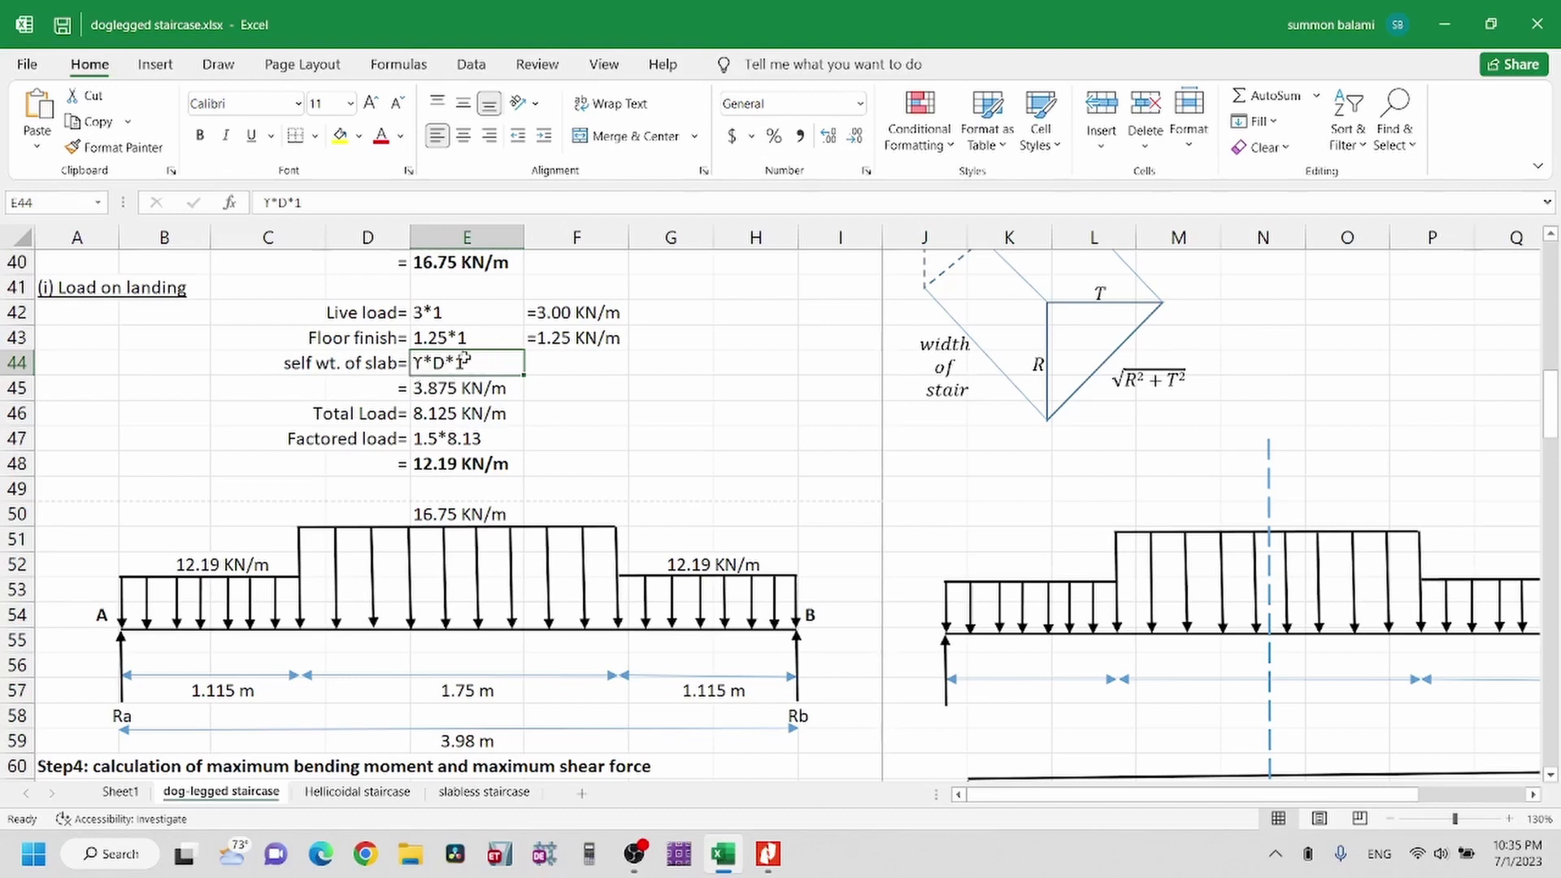
left_click(487, 388)
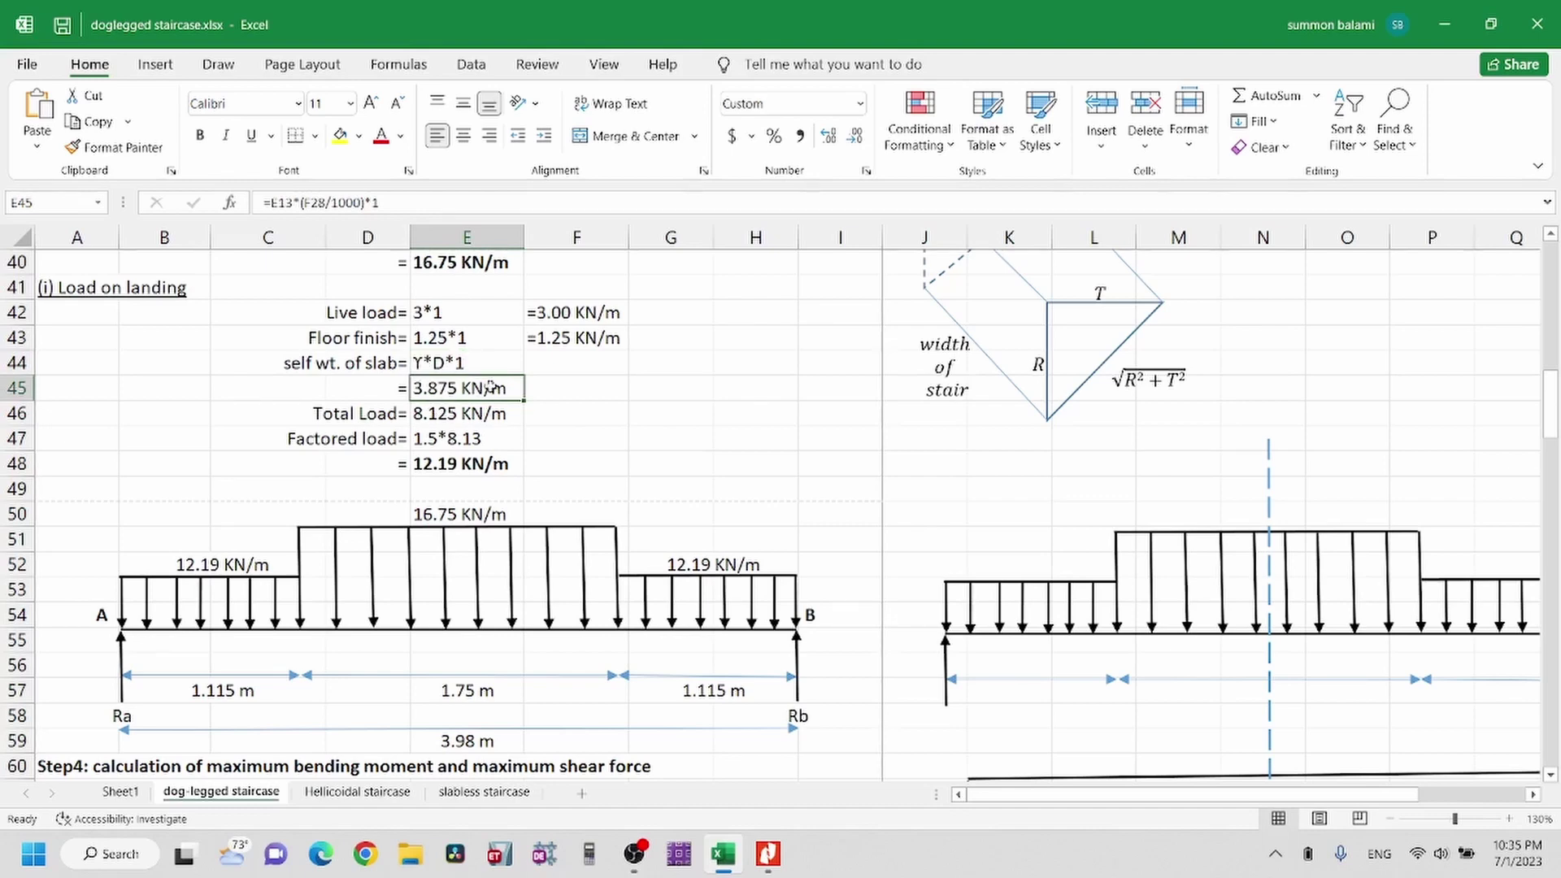
scroll(494, 387, "down", 1)
left_click(380, 388)
double_click(444, 388)
scroll(562, 404, "up", 2)
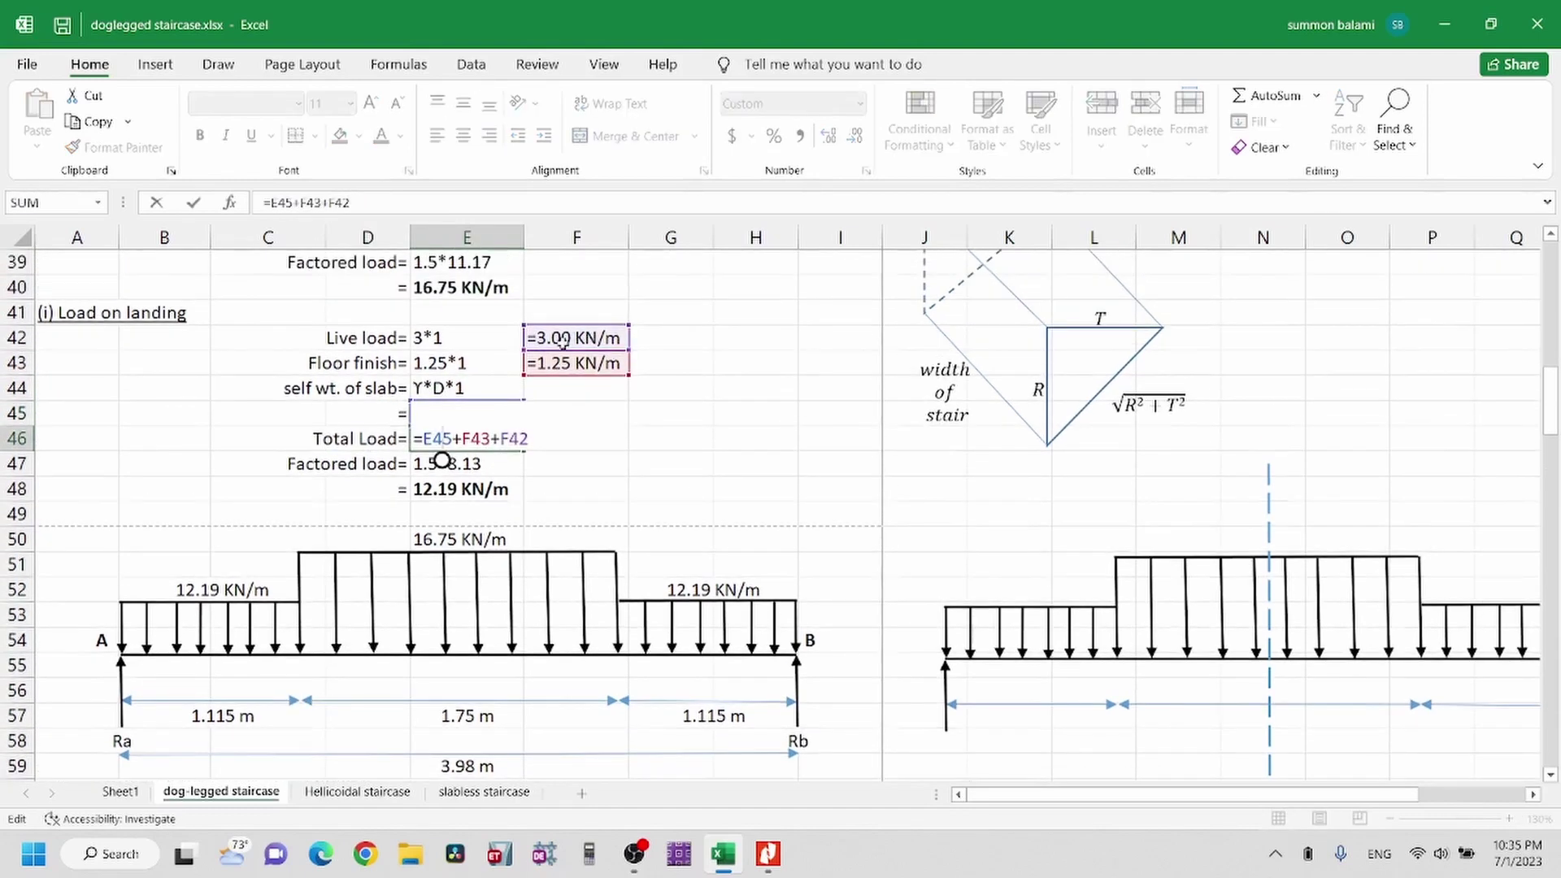
scroll(491, 435, "down", 1)
scroll(490, 435, "down", 1)
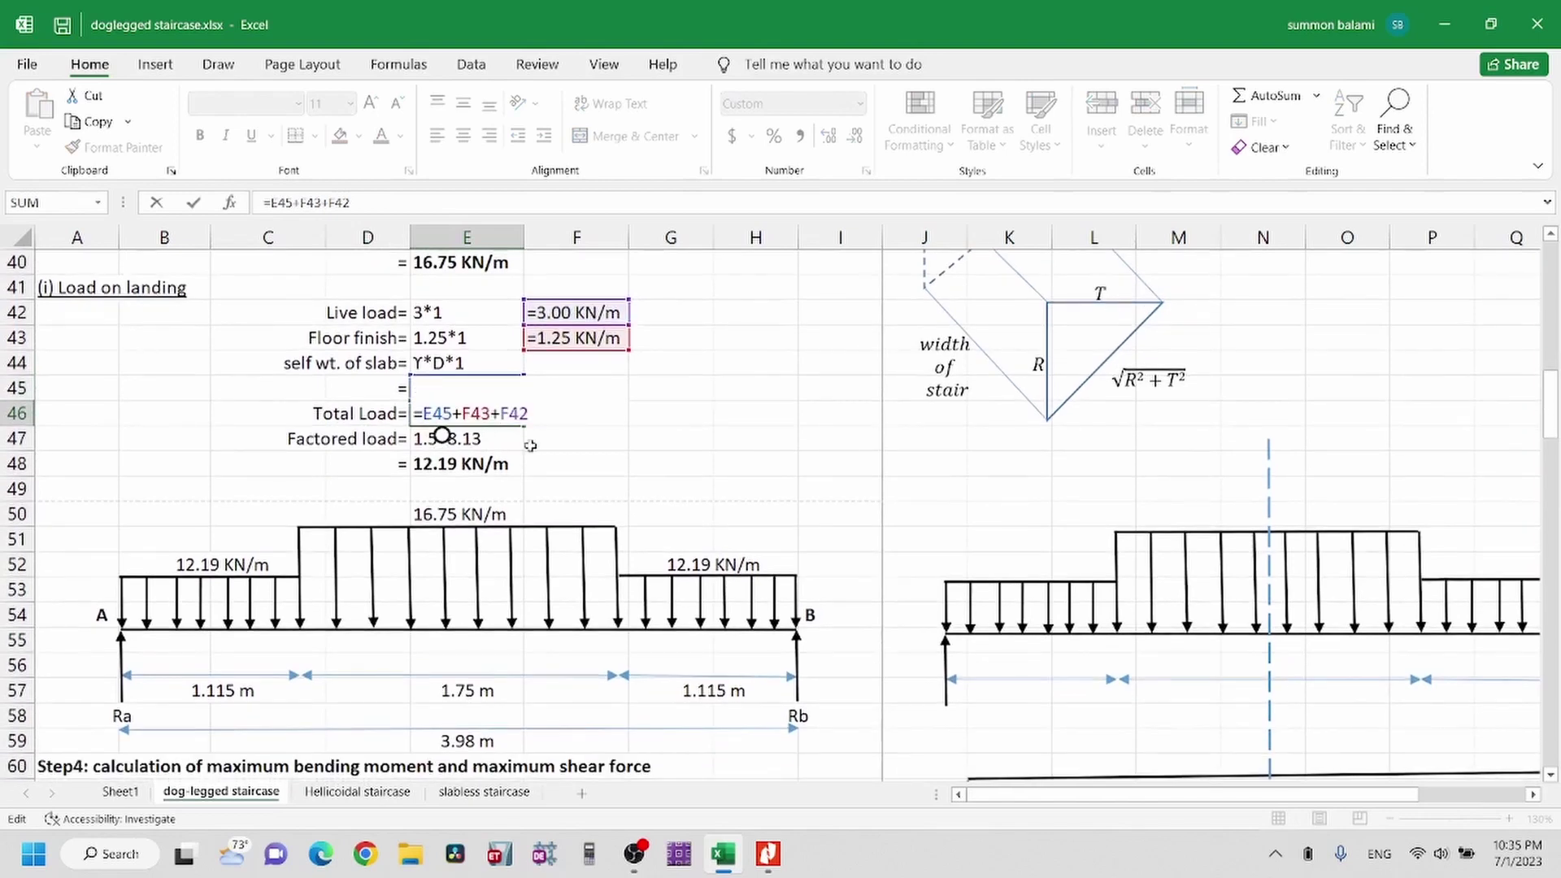
left_click(442, 438)
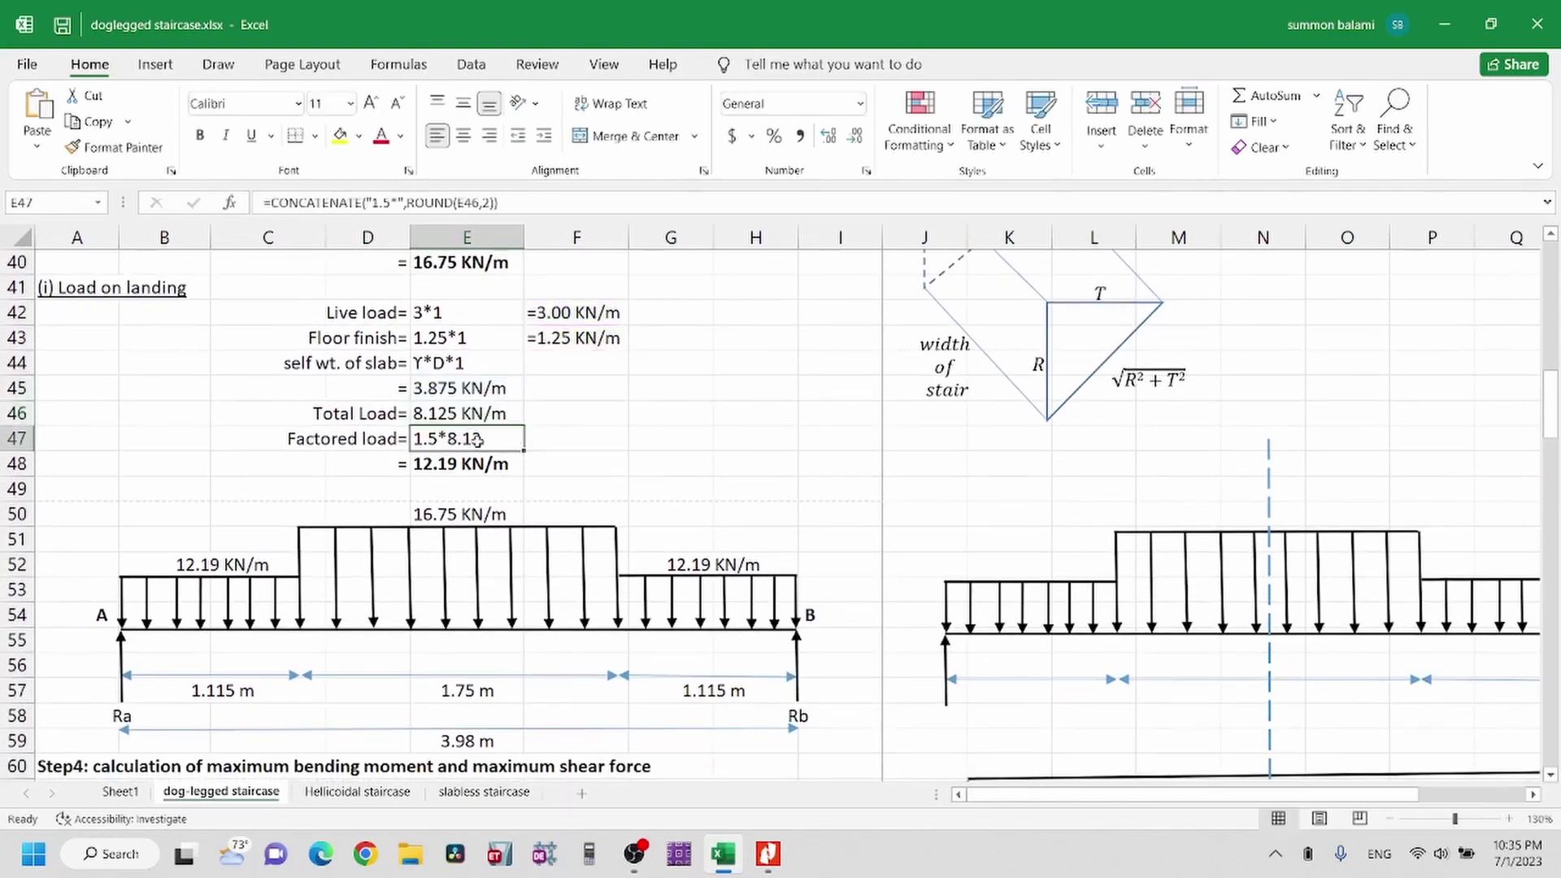
scroll(465, 442, "down", 2)
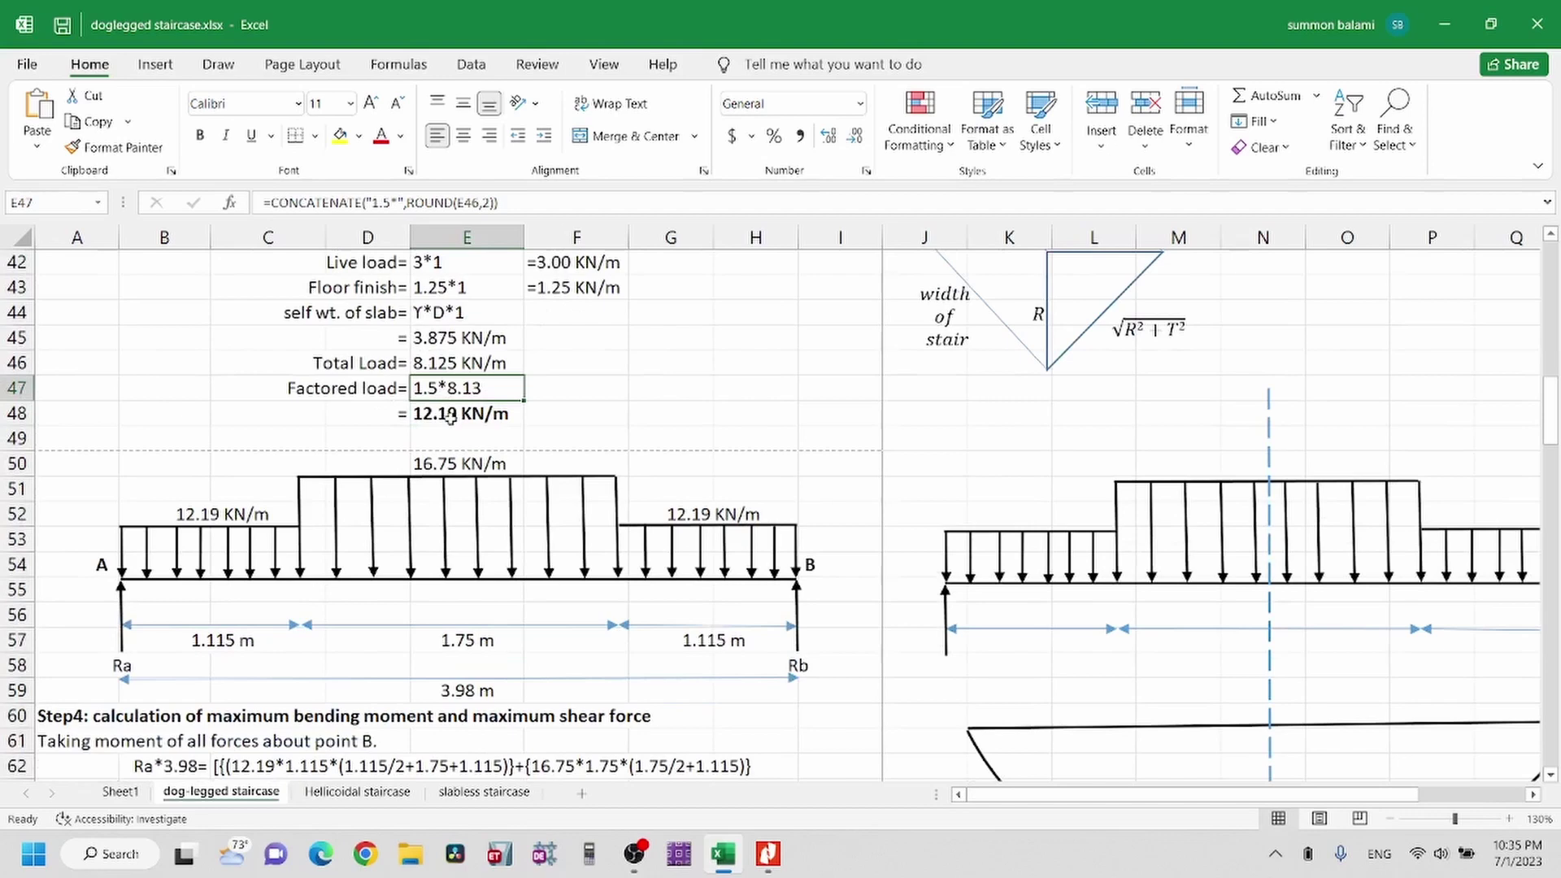
left_click(451, 418)
scroll(457, 394, "down", 1)
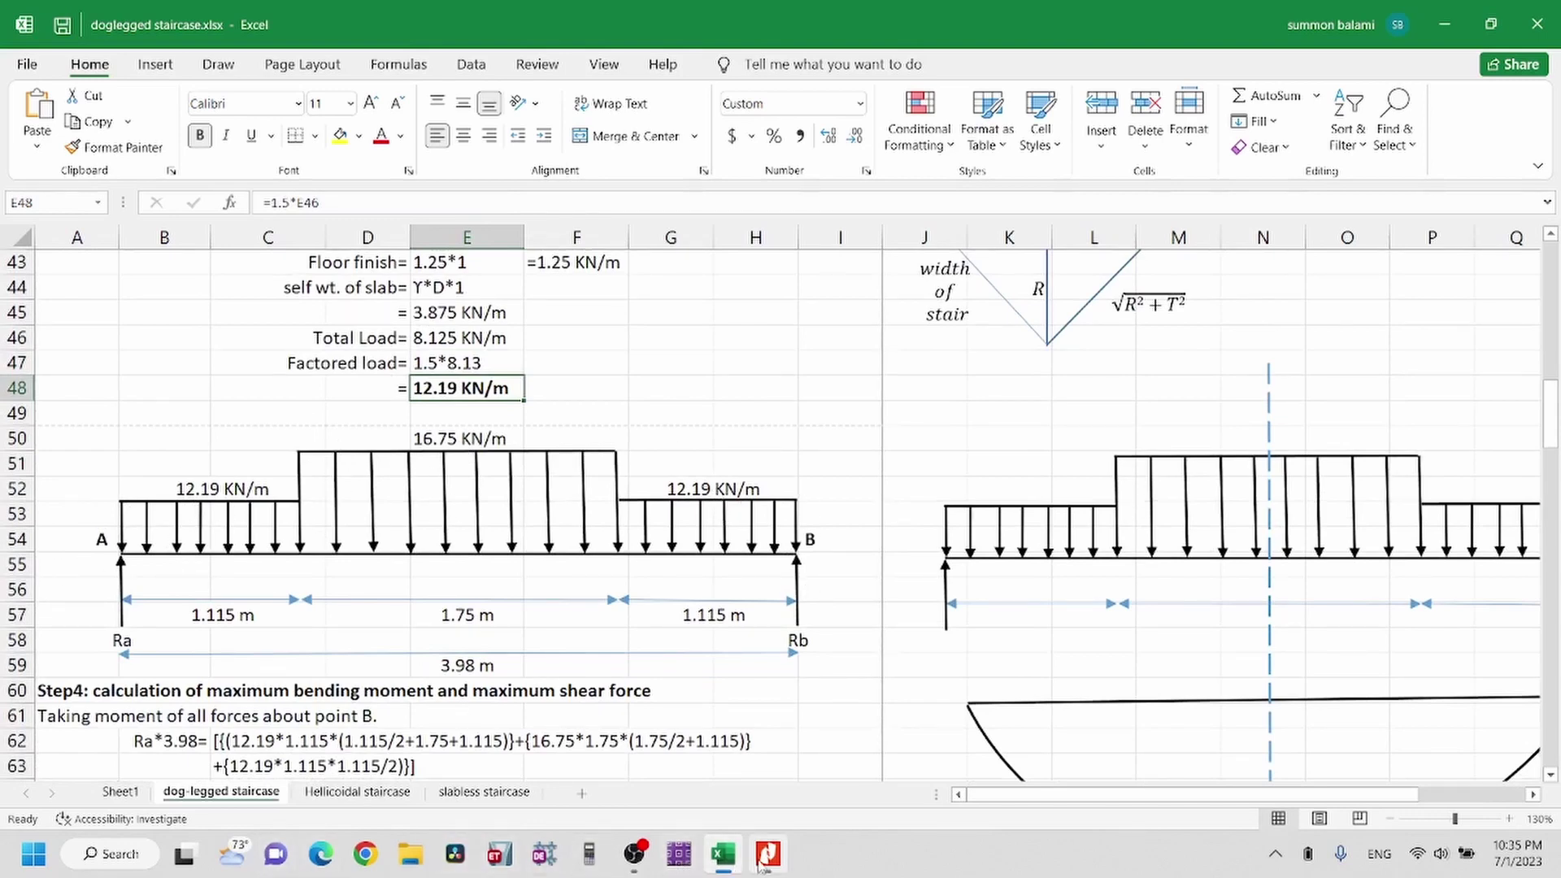
left_click(767, 853)
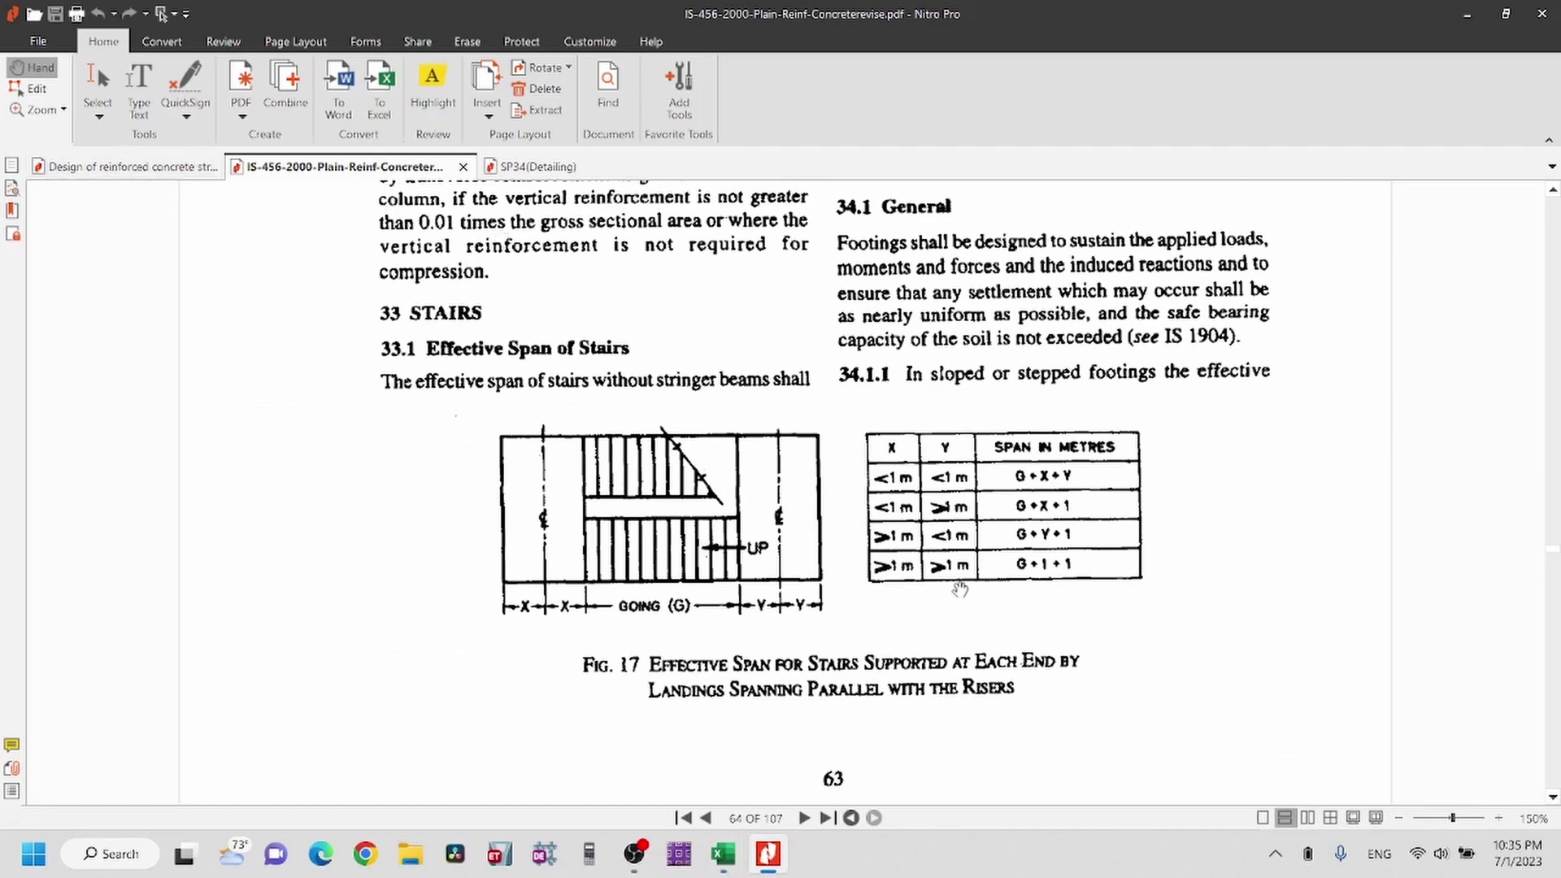
Scroll through the IS 456 Figs. 17–19 stair loading figures, then return to the workbook
scroll(811, 547, "down", 3)
scroll(811, 547, "down", 10)
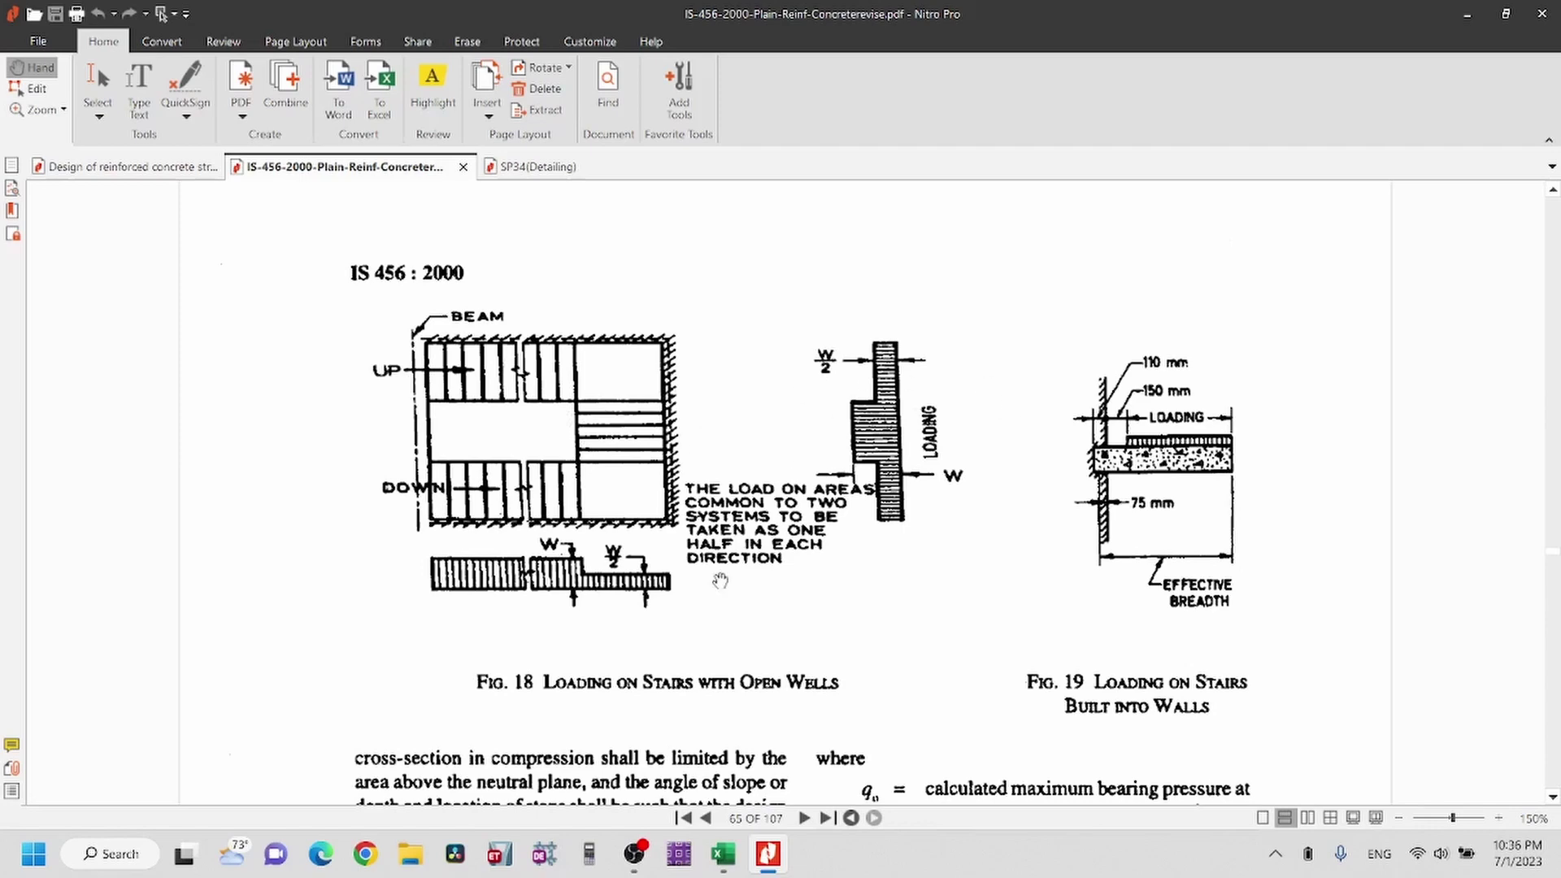
left_click(722, 854)
scroll(508, 491, "down", 1)
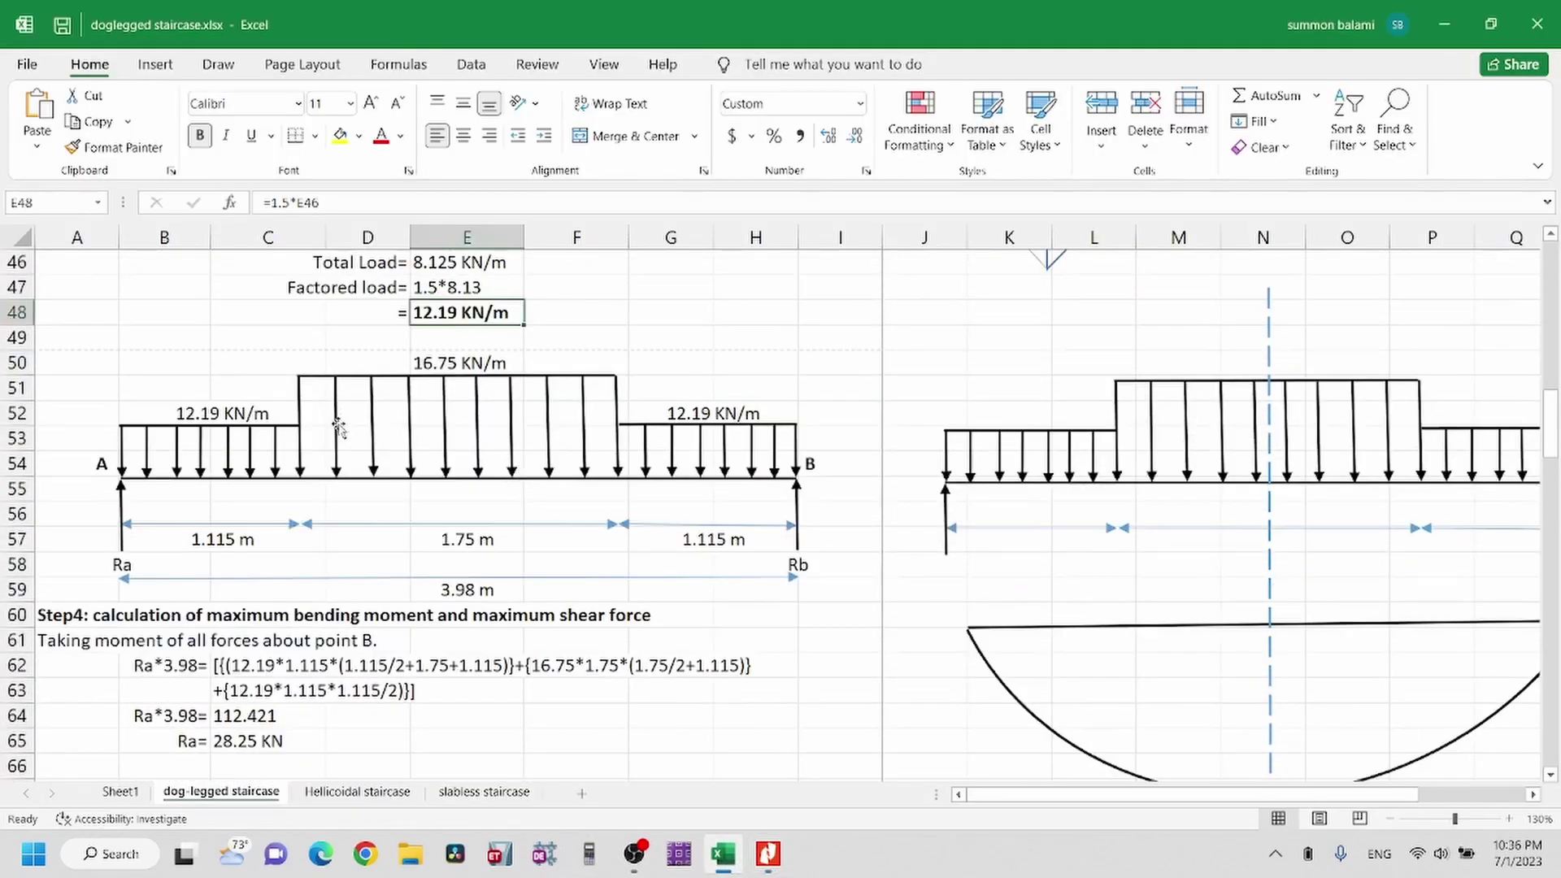
Inspect the reaction Ra calculation and select the reaction results from B64 to C69
scroll(430, 506, "down", 1)
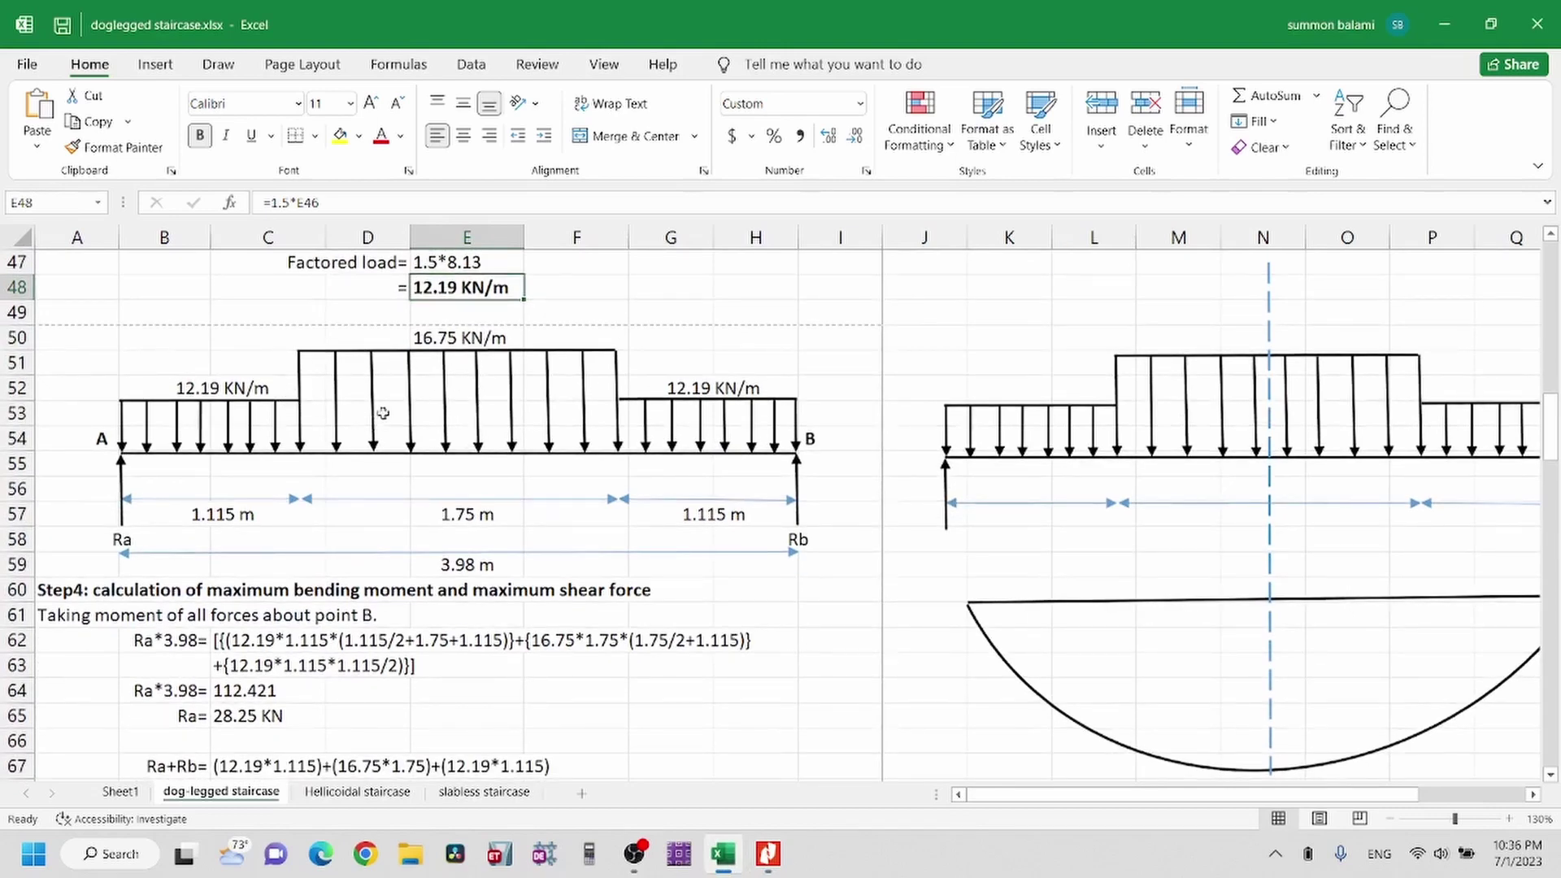
scroll(397, 410, "down", 1)
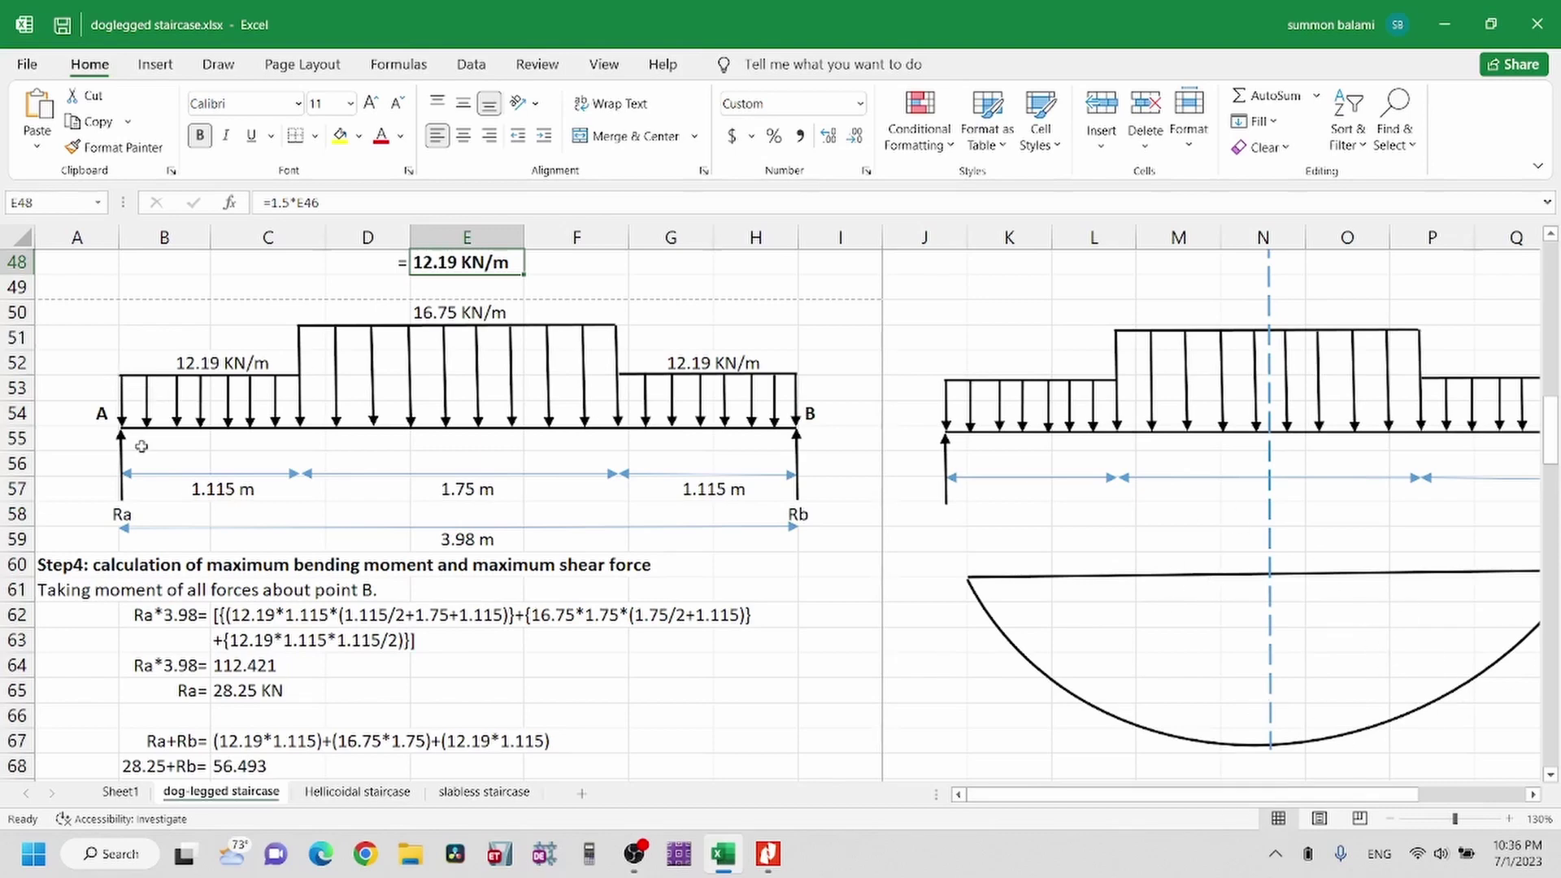
scroll(141, 447, "down", 1)
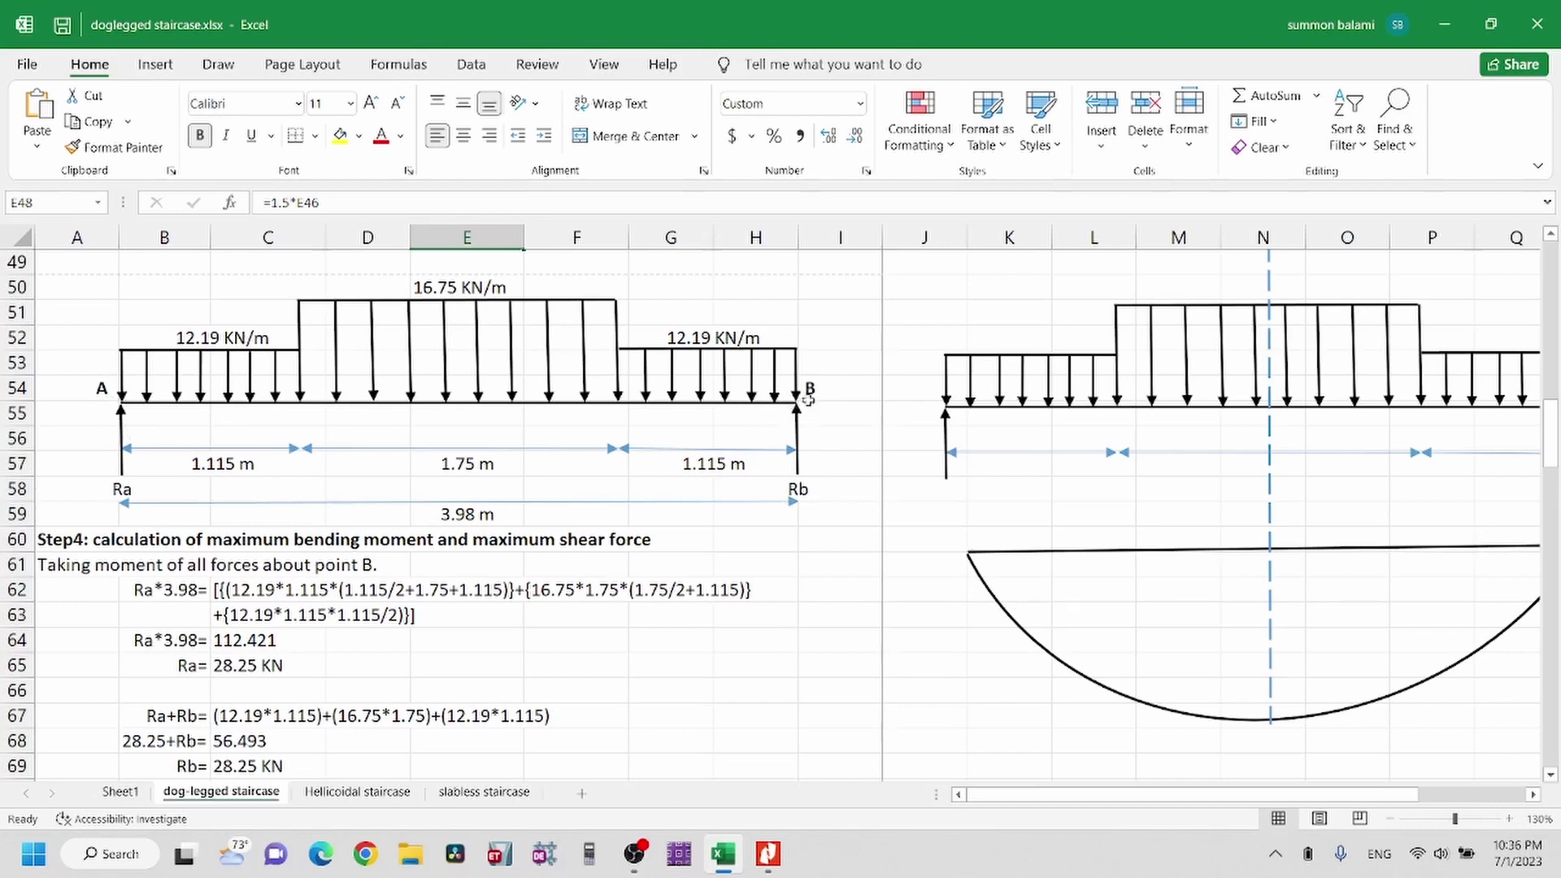
scroll(805, 406, "down", 1)
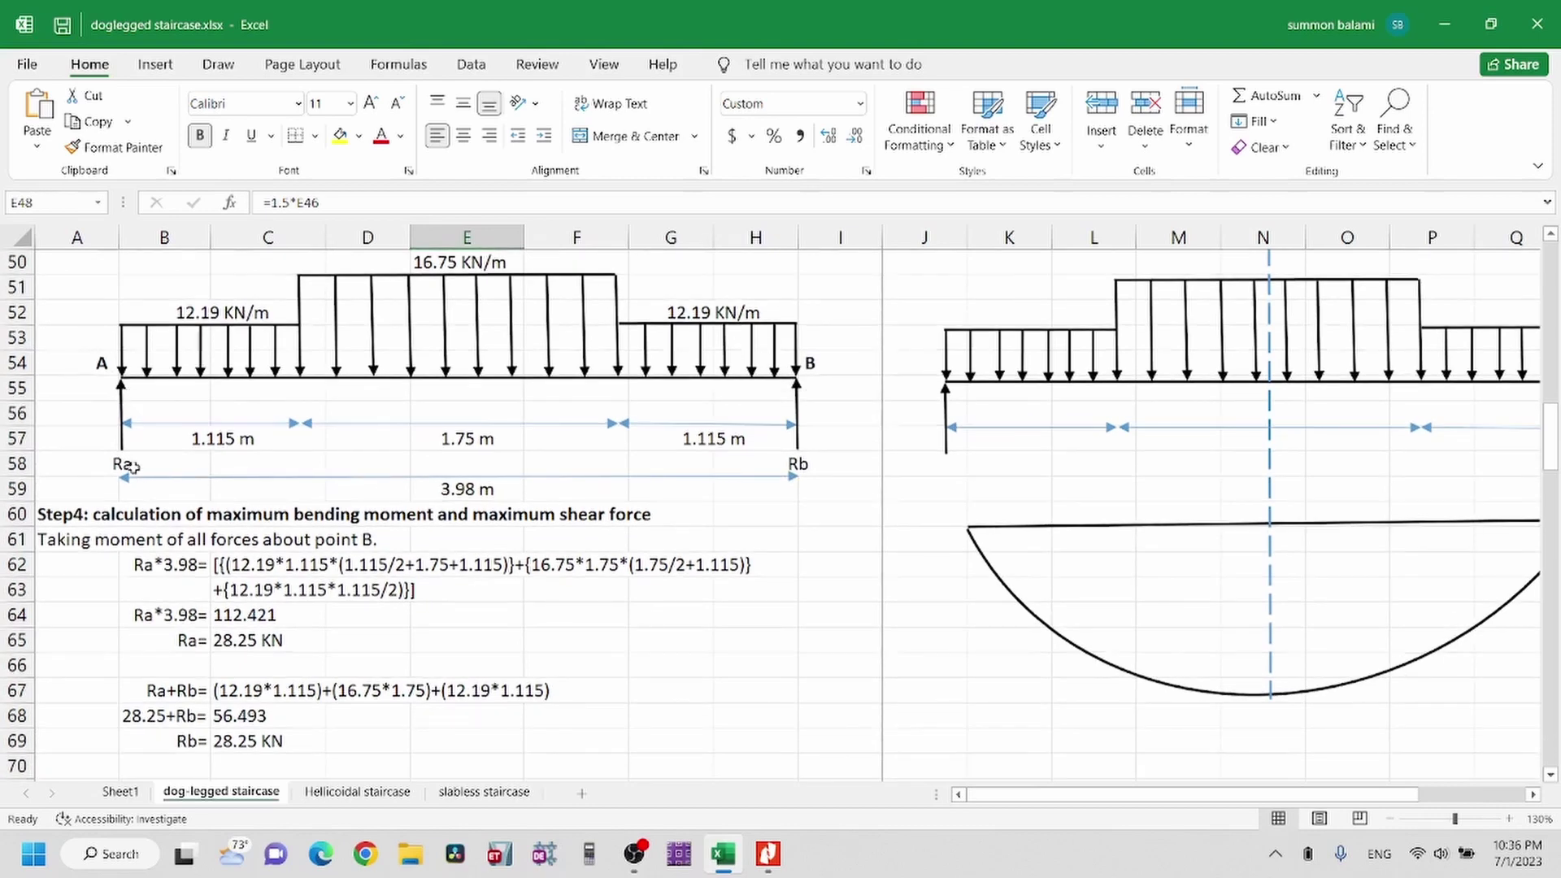
left_click(260, 639)
scroll(260, 640, "down", 3)
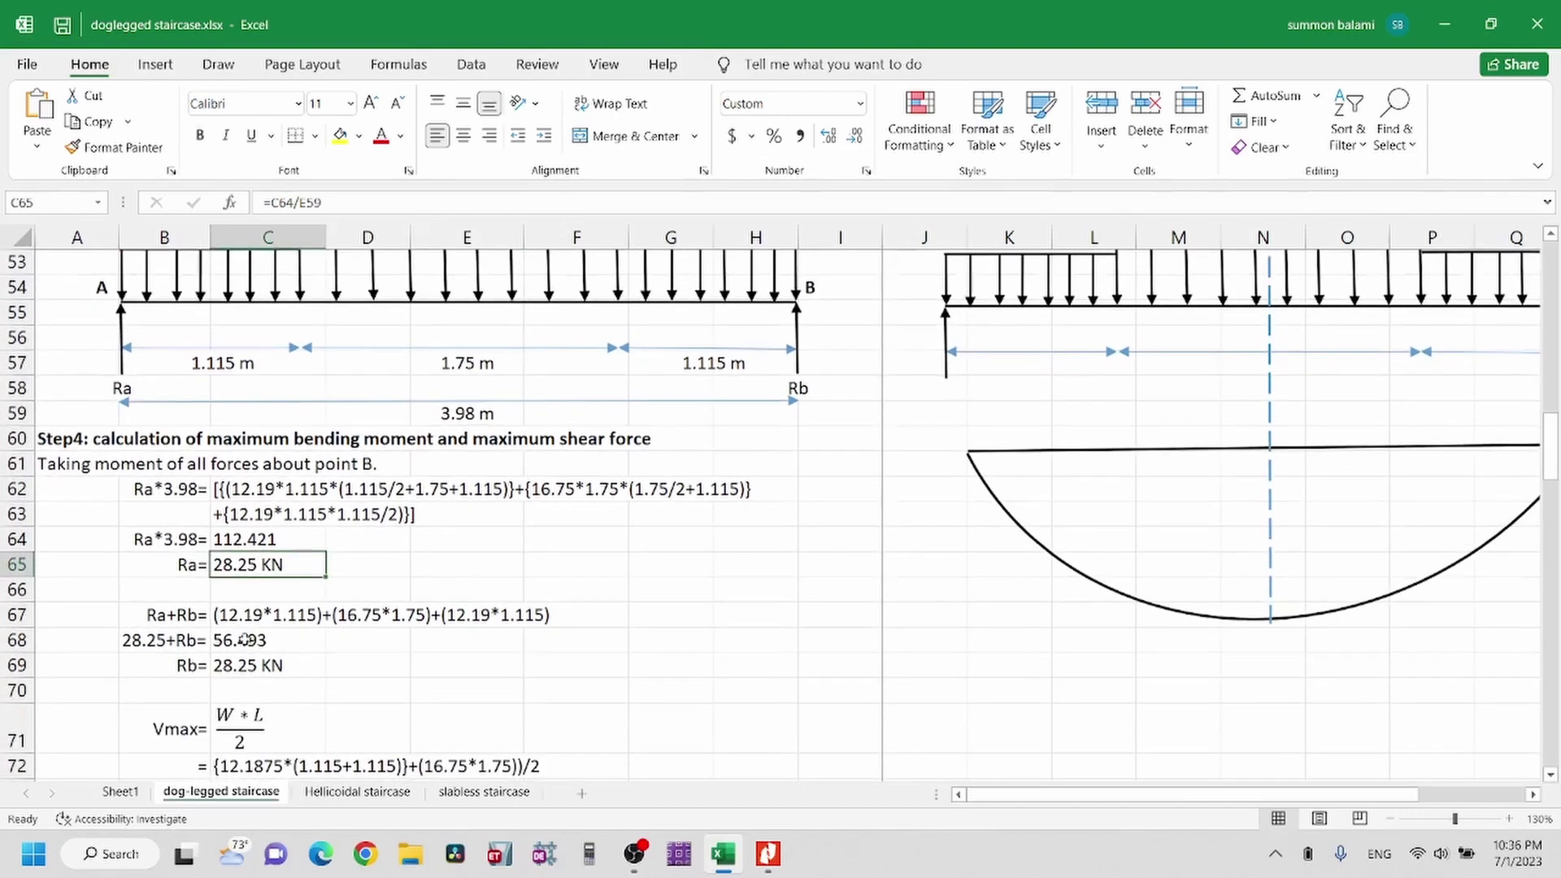
key("Down")
key("Down")
key("Down")
left_click(249, 668)
left_click_drag(135, 537, 270, 671)
Mark the whole reaction calculation in rows 61–69, then select the W*L/2 Vmax equation
scroll(270, 671, "down", 3)
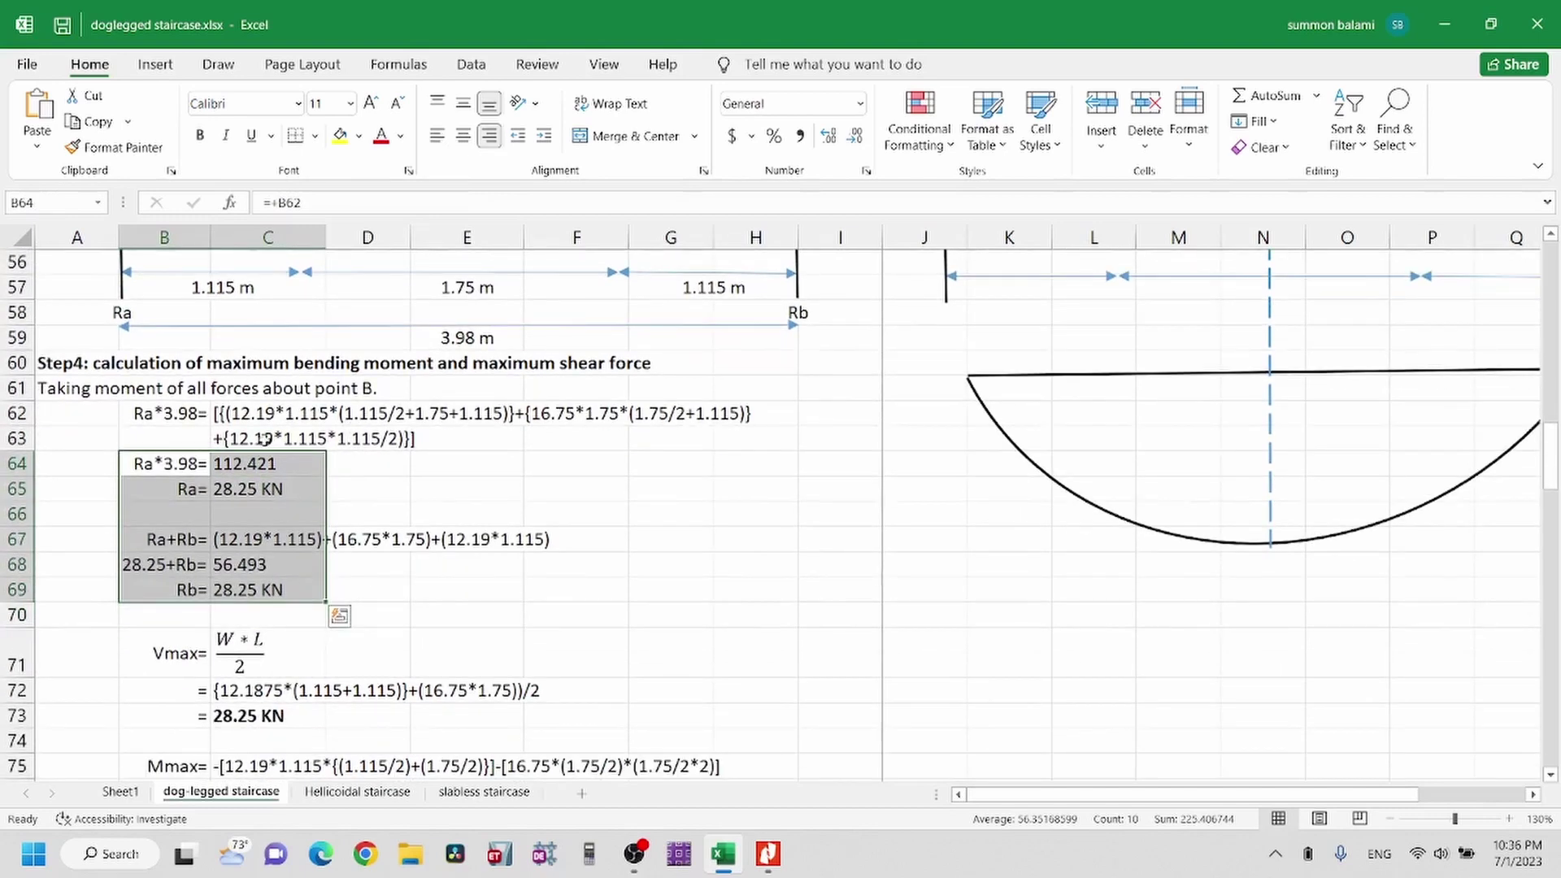
left_click_drag(44, 385, 366, 470)
left_click_drag(430, 514, 832, 587)
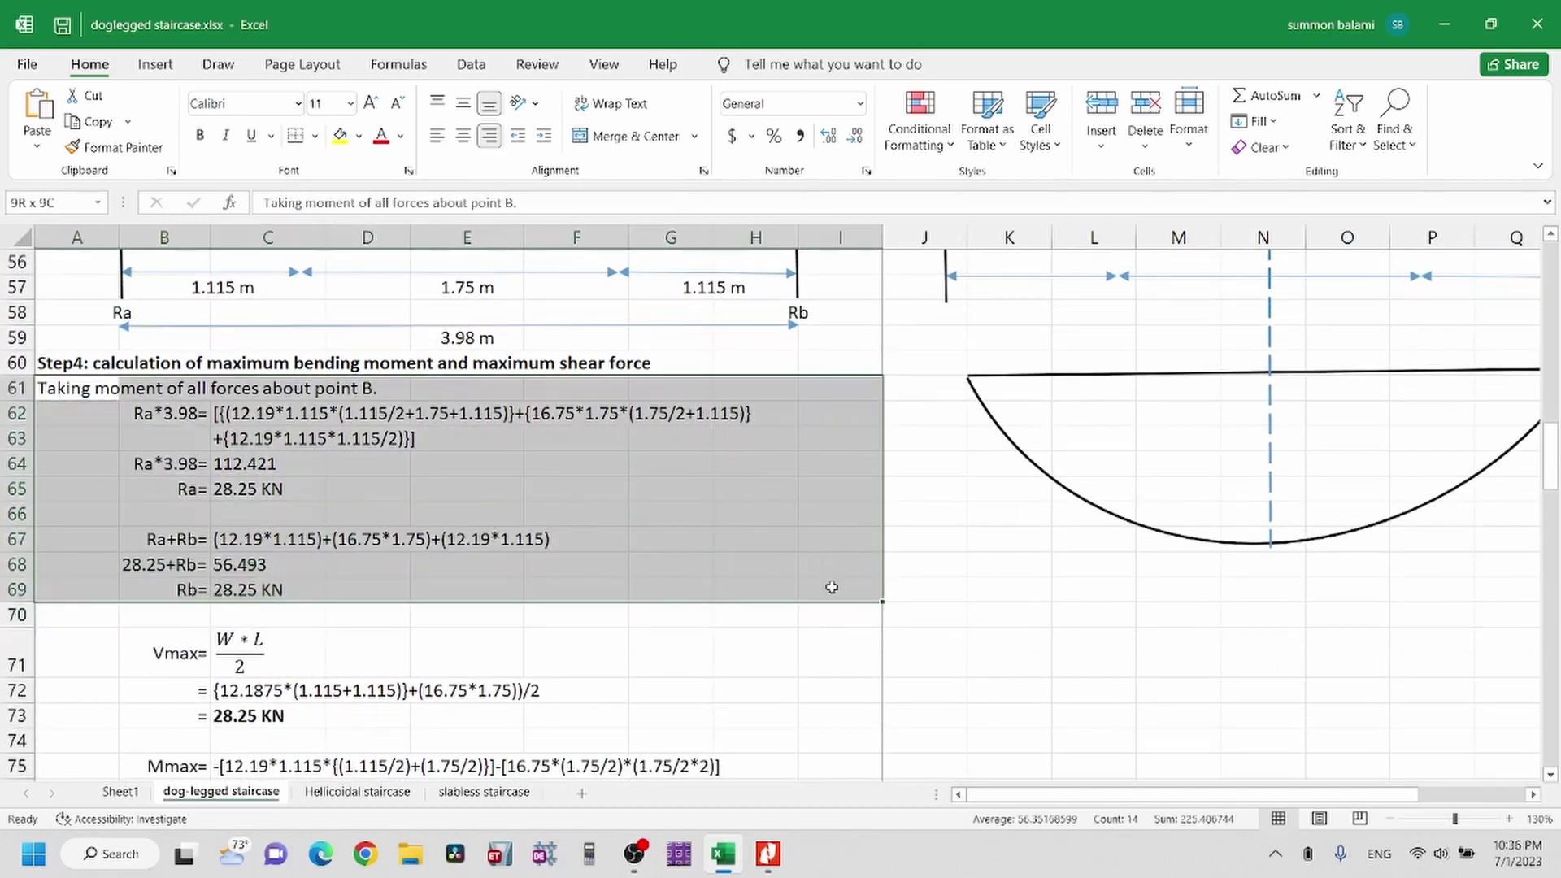
scroll(714, 529, "down", 2)
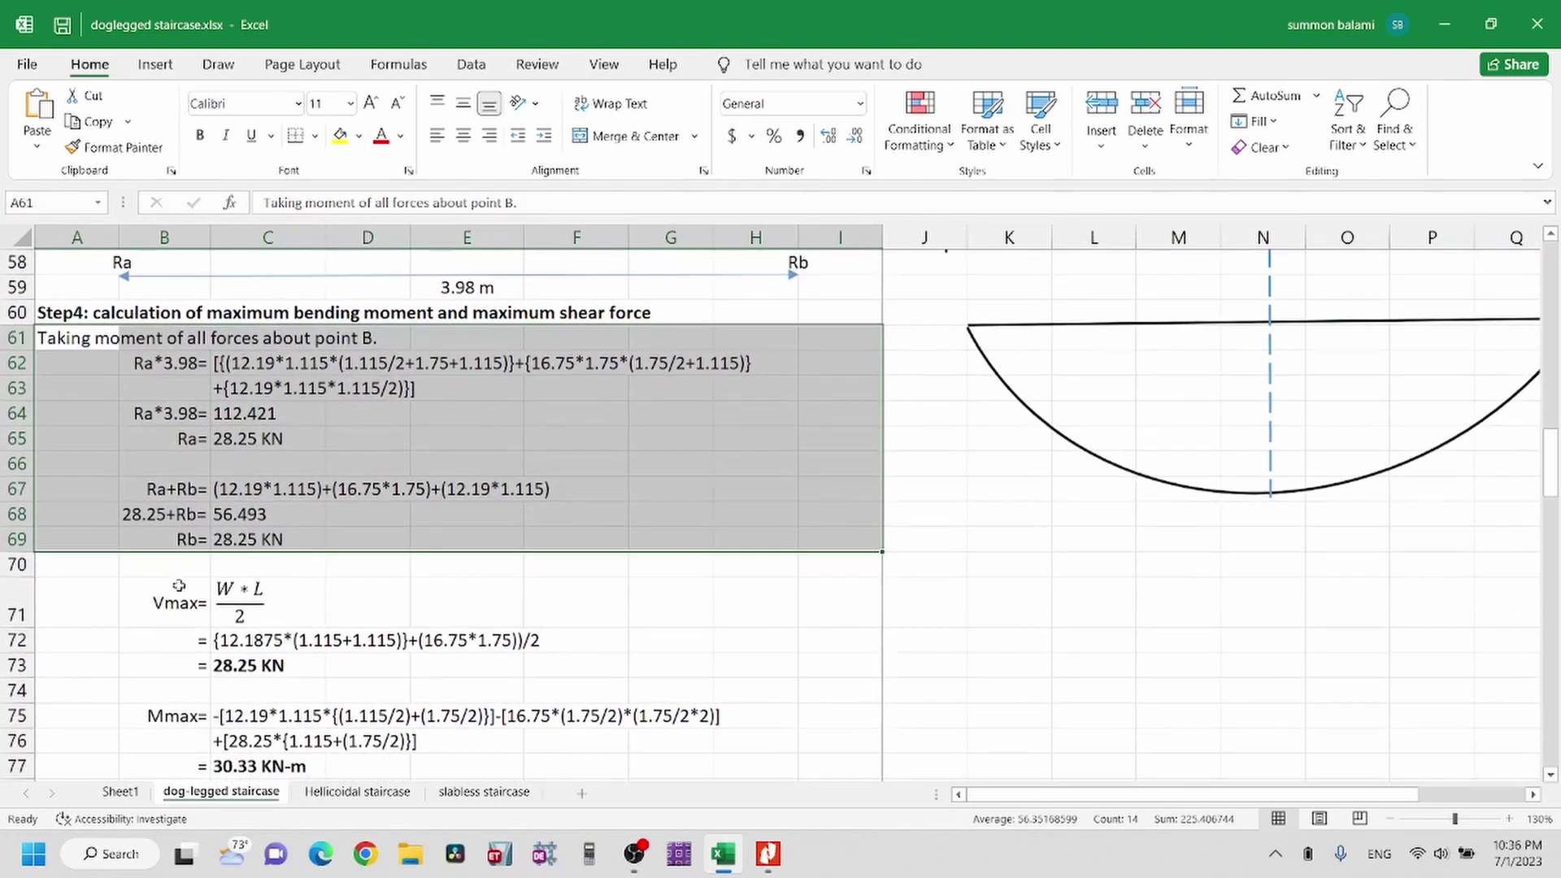
left_click(179, 586)
left_click(241, 589)
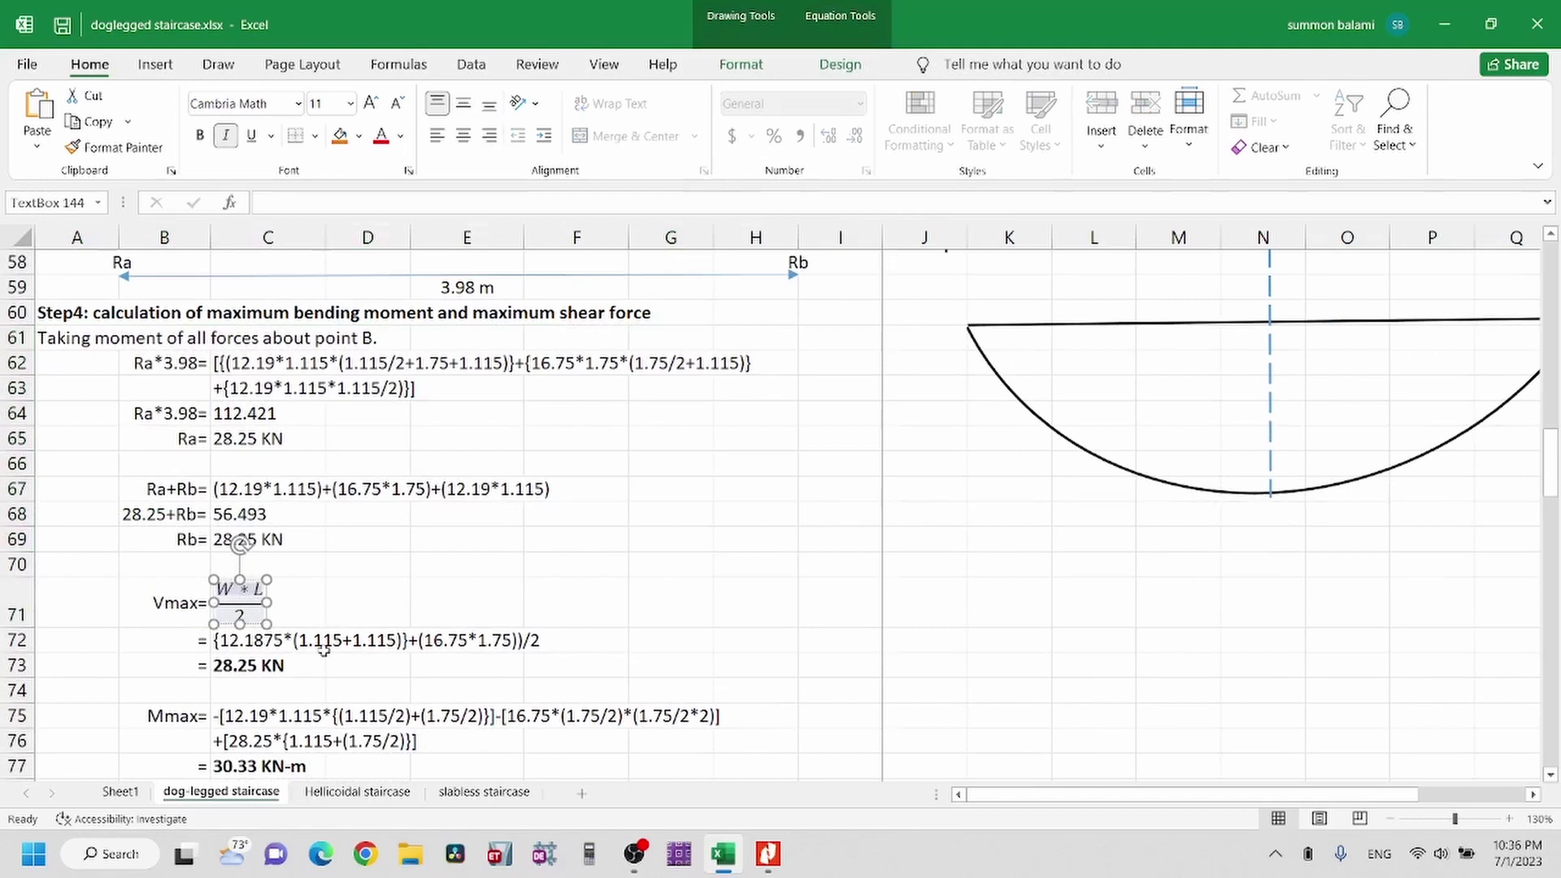
Check the Vmax, Rb (=C68-C65) and Ra (=C64/E59) formulas and multi-select the three results
left_click(263, 668)
left_click(269, 540)
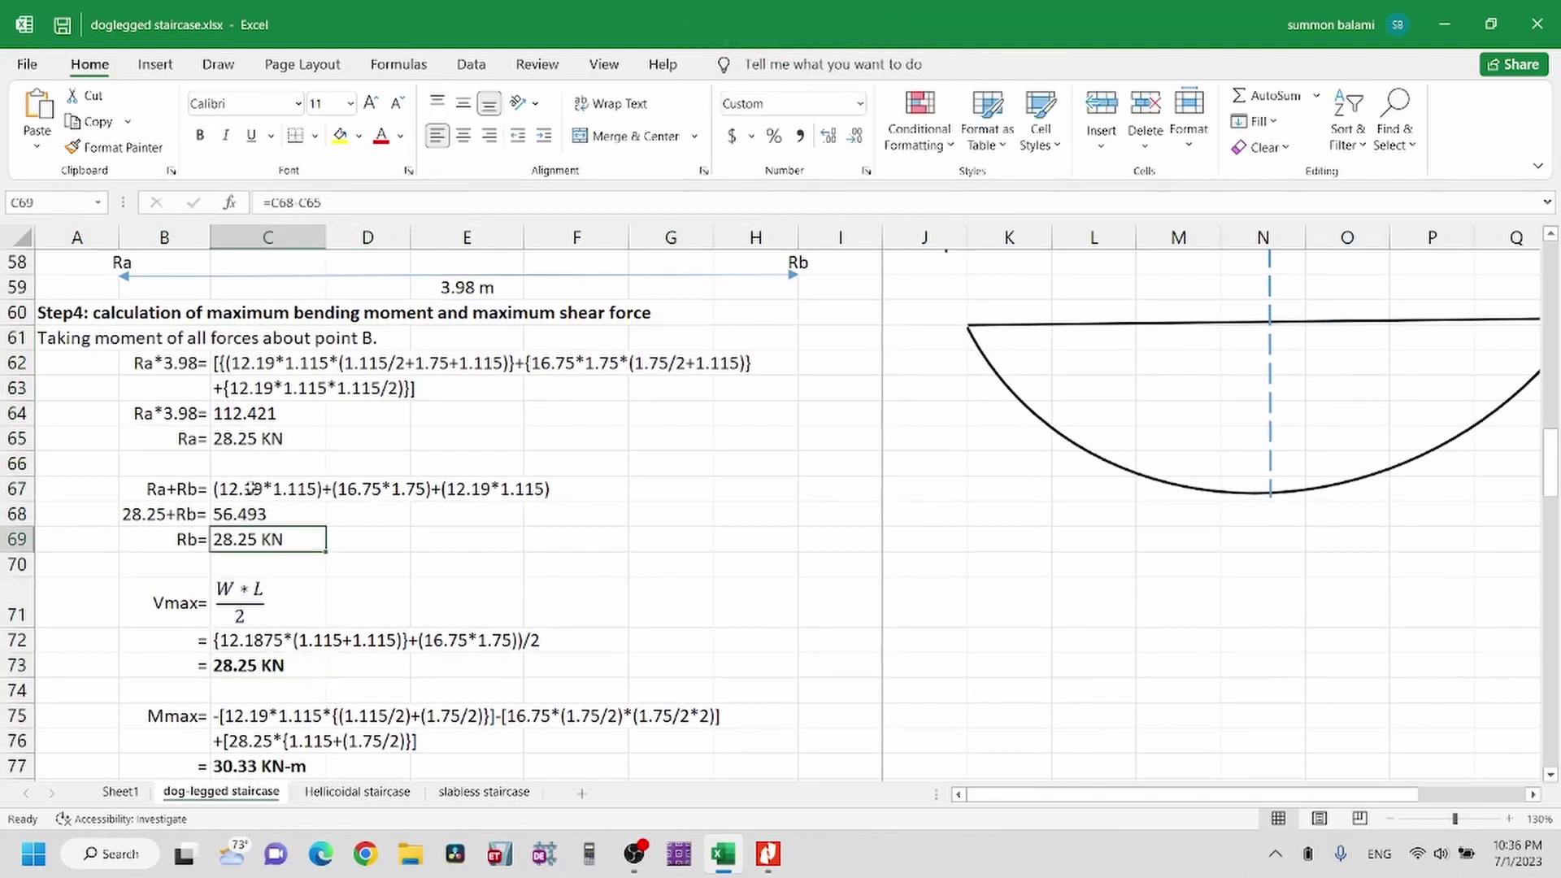
left_click(277, 438)
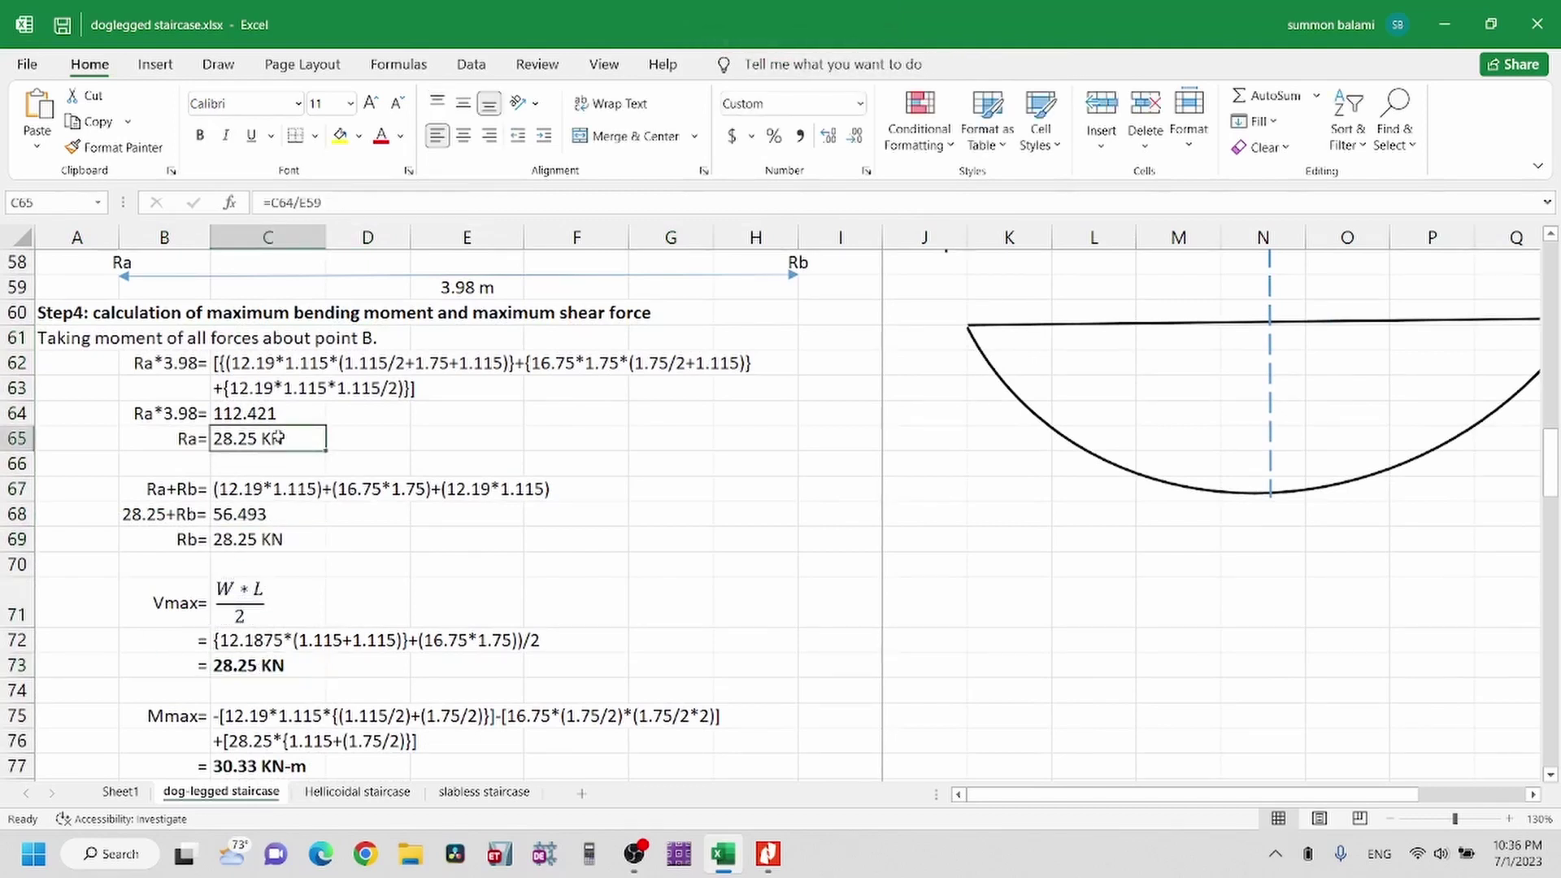
left_click(264, 539, "ctrl")
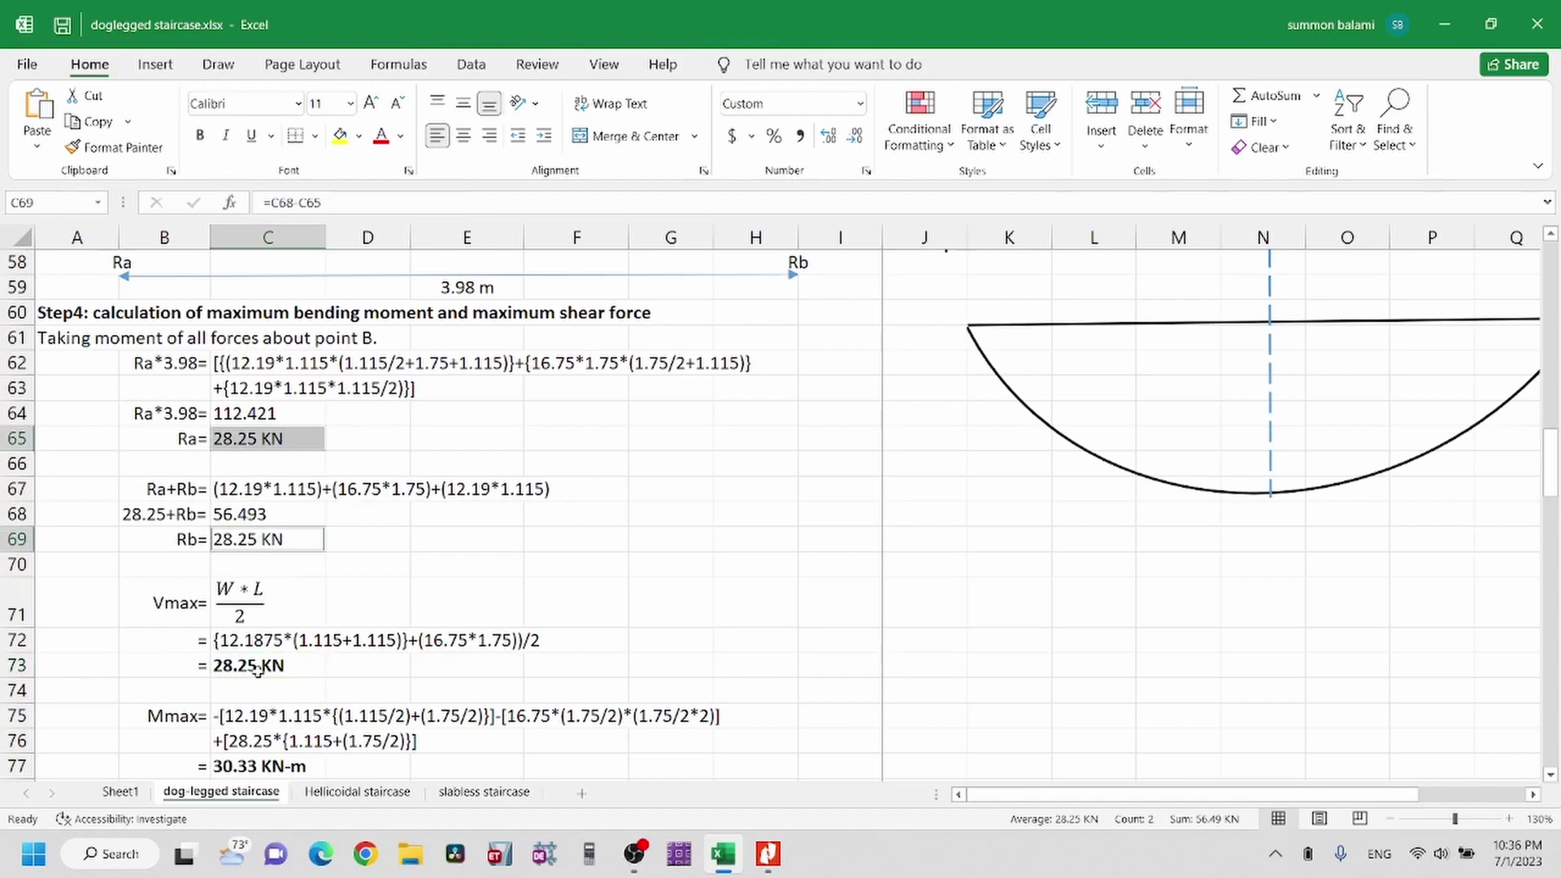
left_click(258, 670, "ctrl")
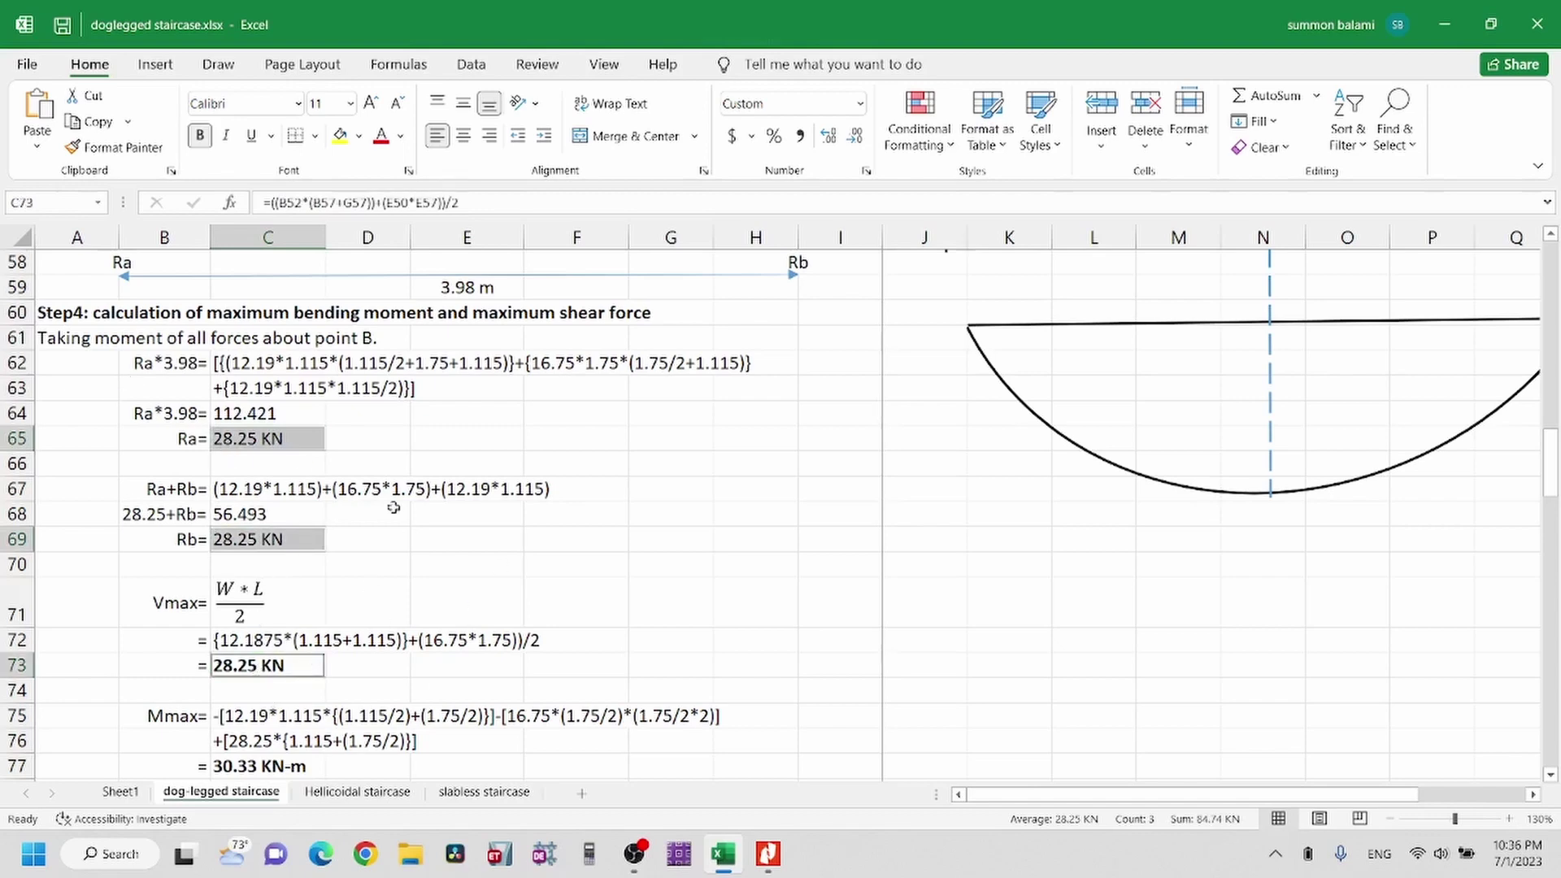
scroll(389, 509, "down", 1)
scroll(386, 510, "up", 1)
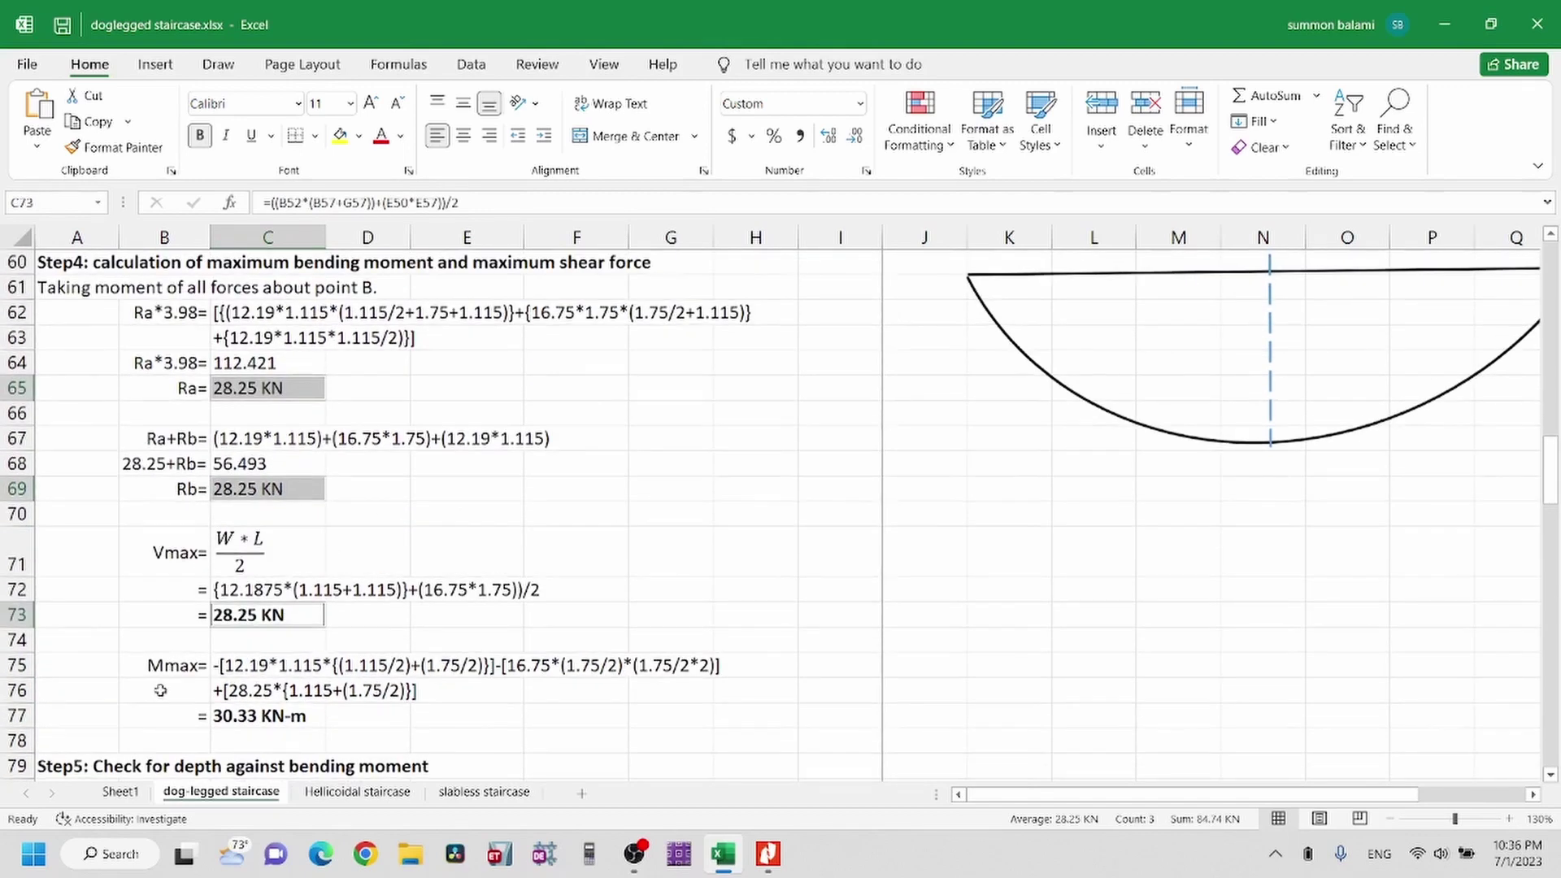
scroll(690, 456, "up", 5)
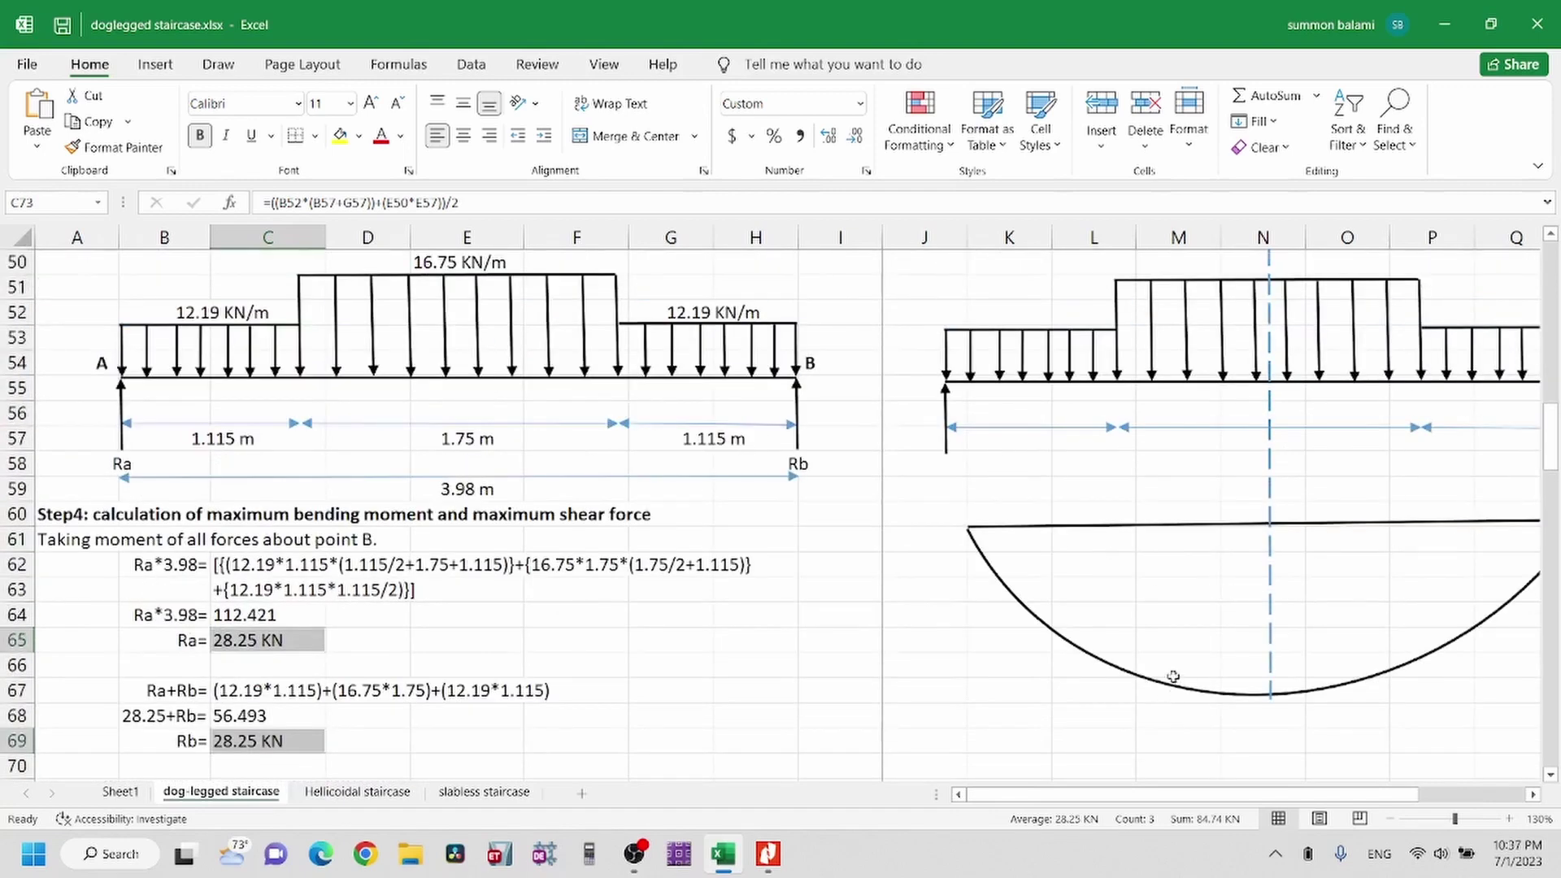
scroll(1140, 737, "down", 1)
scroll(411, 369, "up", 1)
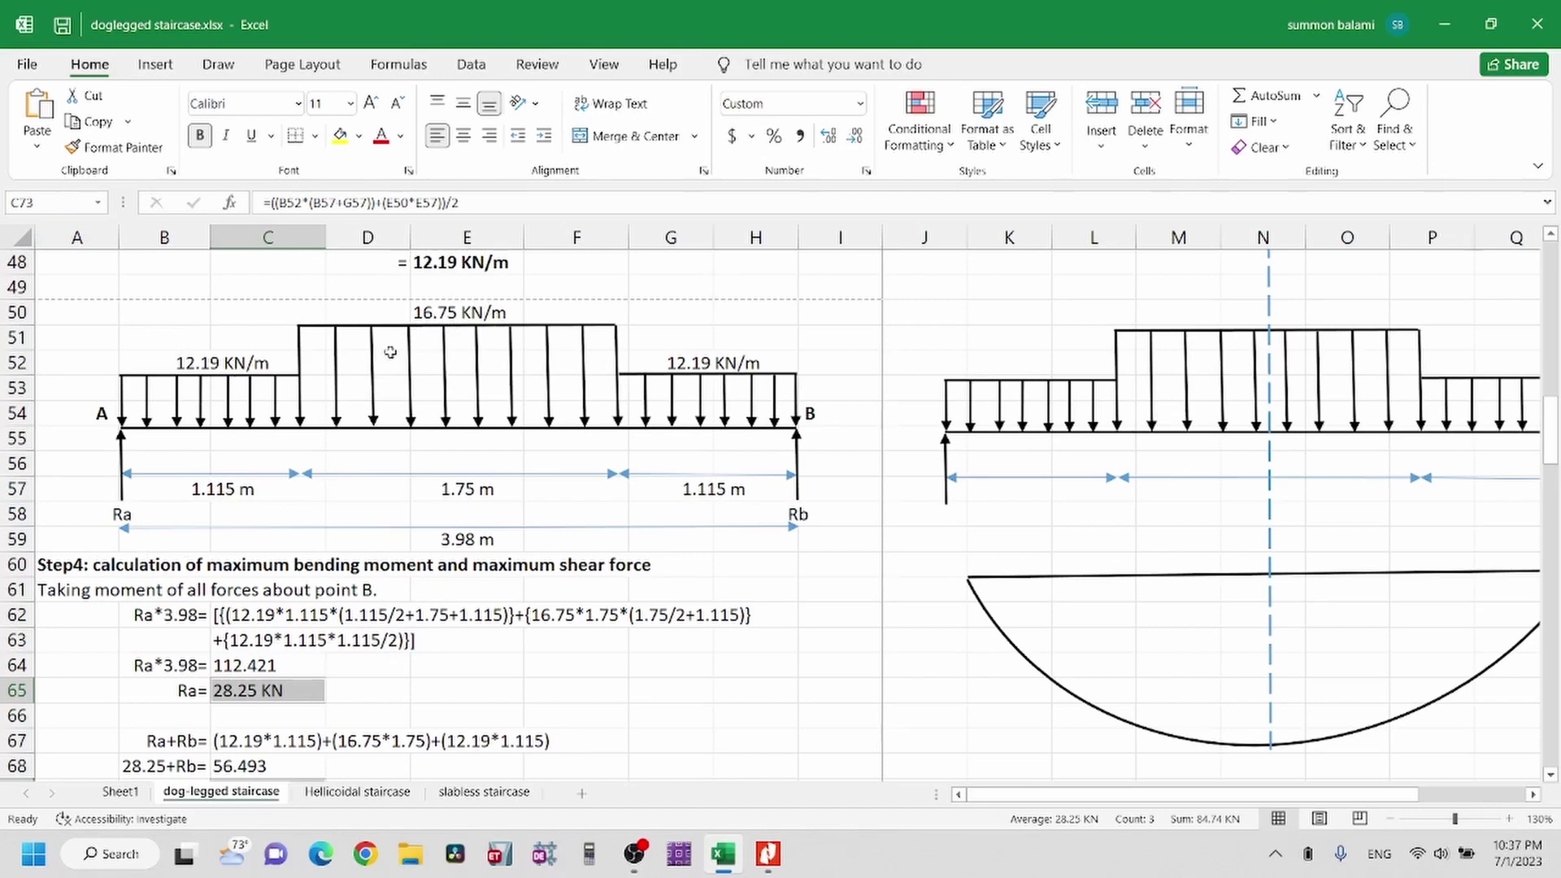
scroll(484, 413, "down", 3)
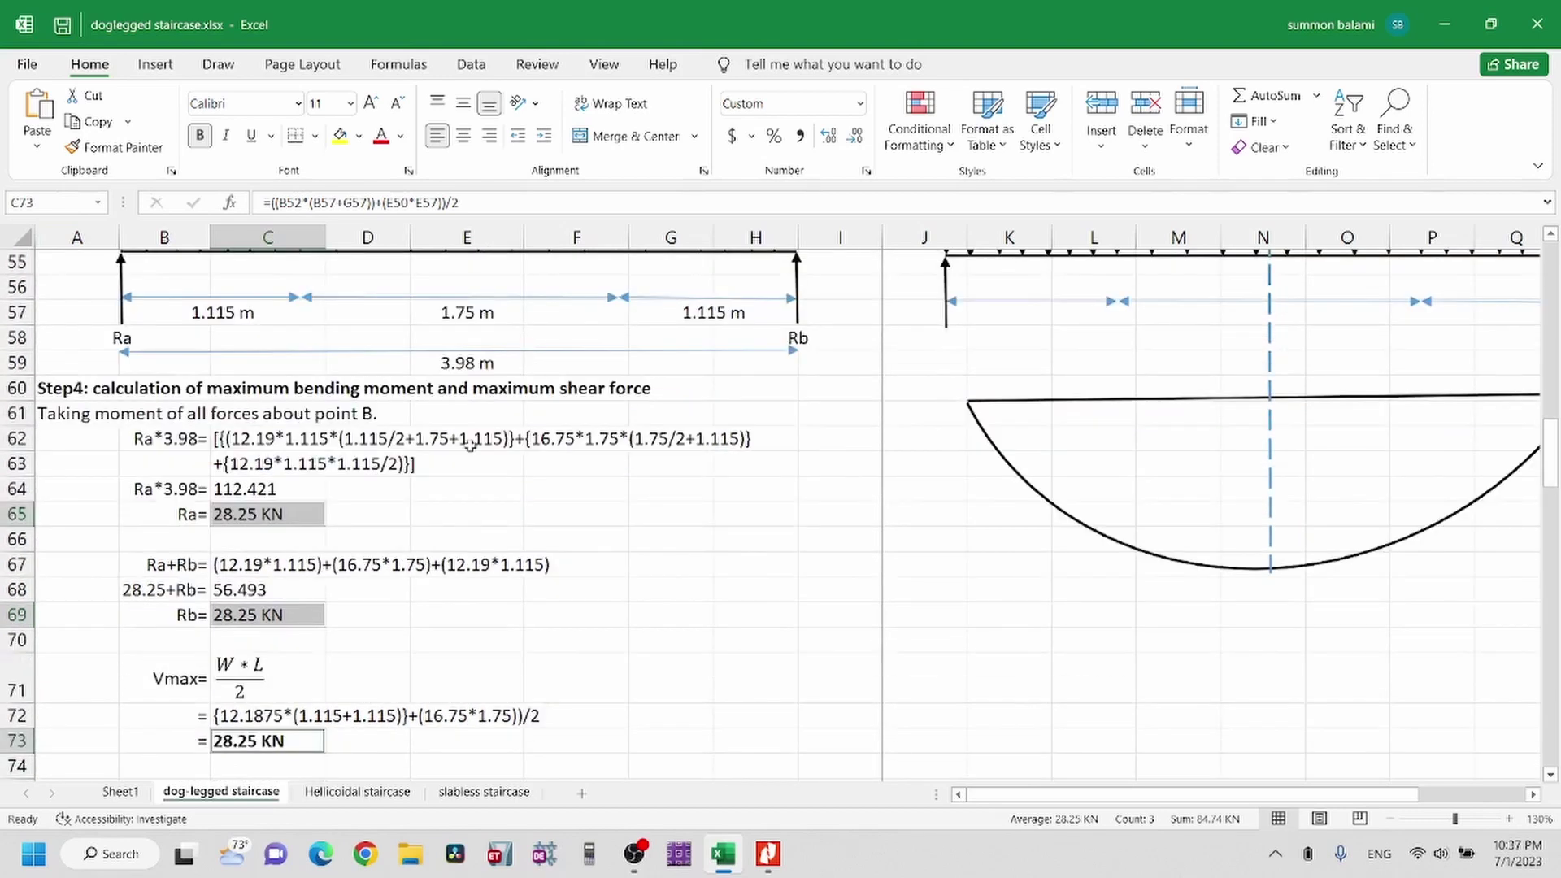
scroll(465, 454, "down", 3)
scroll(466, 450, "up", 5)
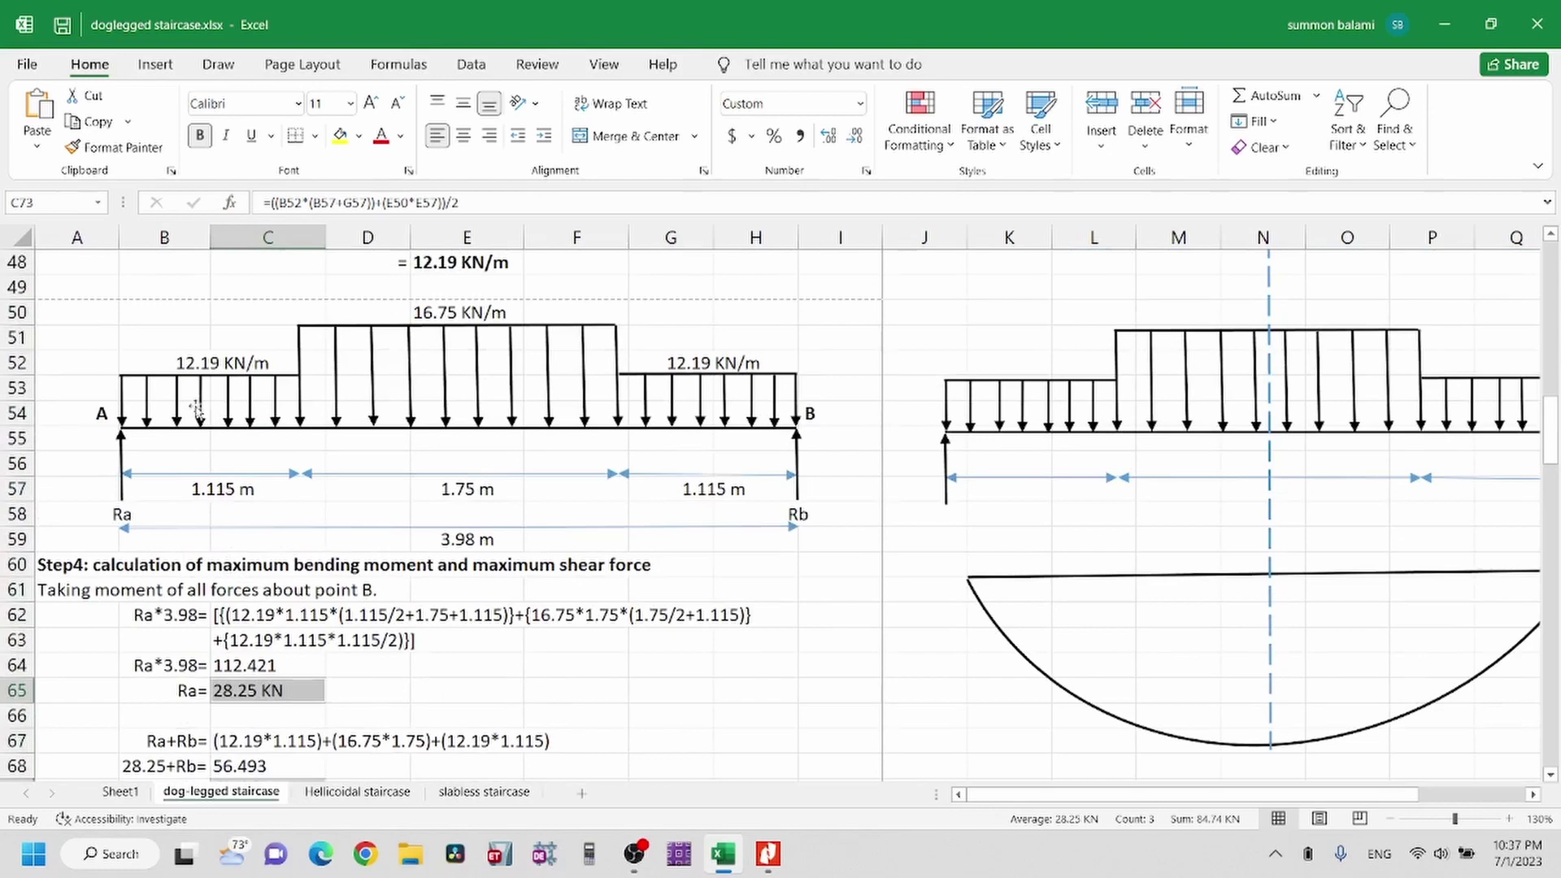
scroll(461, 595, "down", 5)
scroll(170, 633, "down", 1)
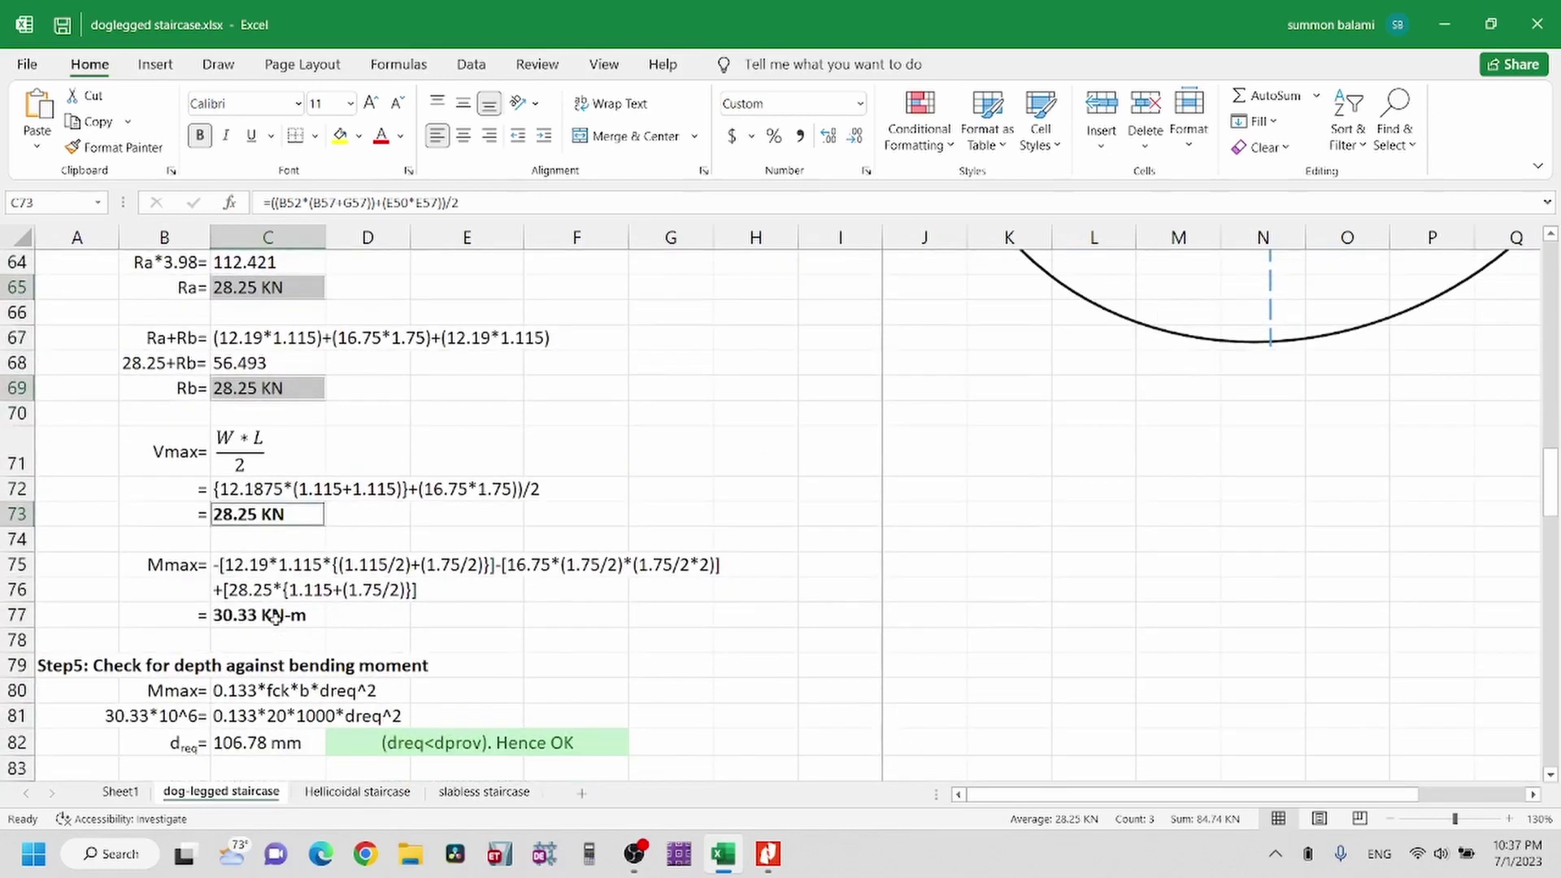
left_click_drag(237, 614, 231, 457)
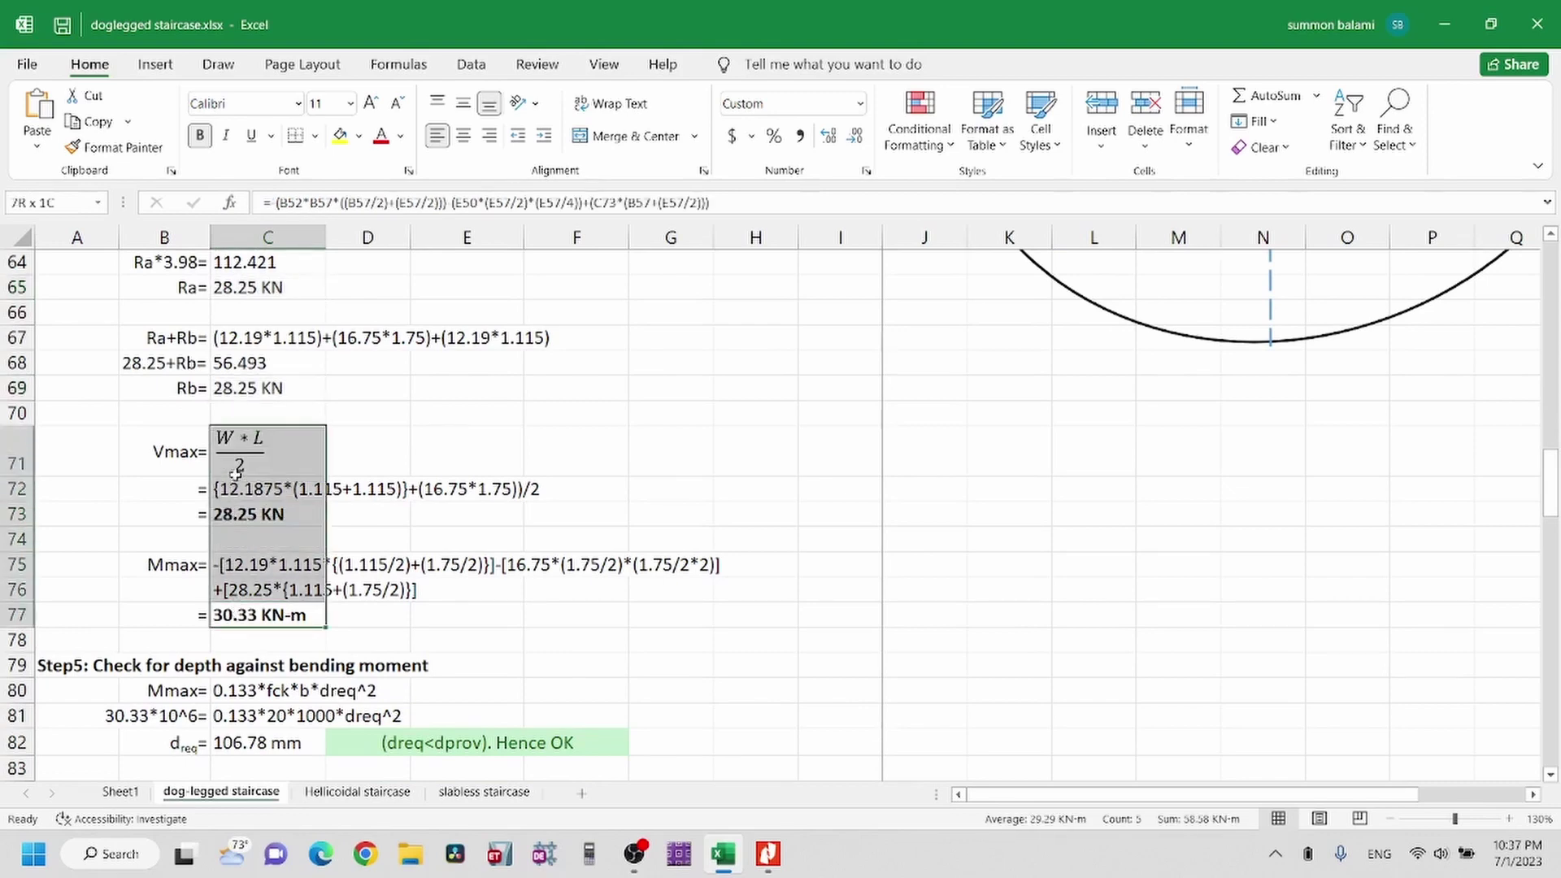
left_click(576, 616)
scroll(373, 511, "down", 2)
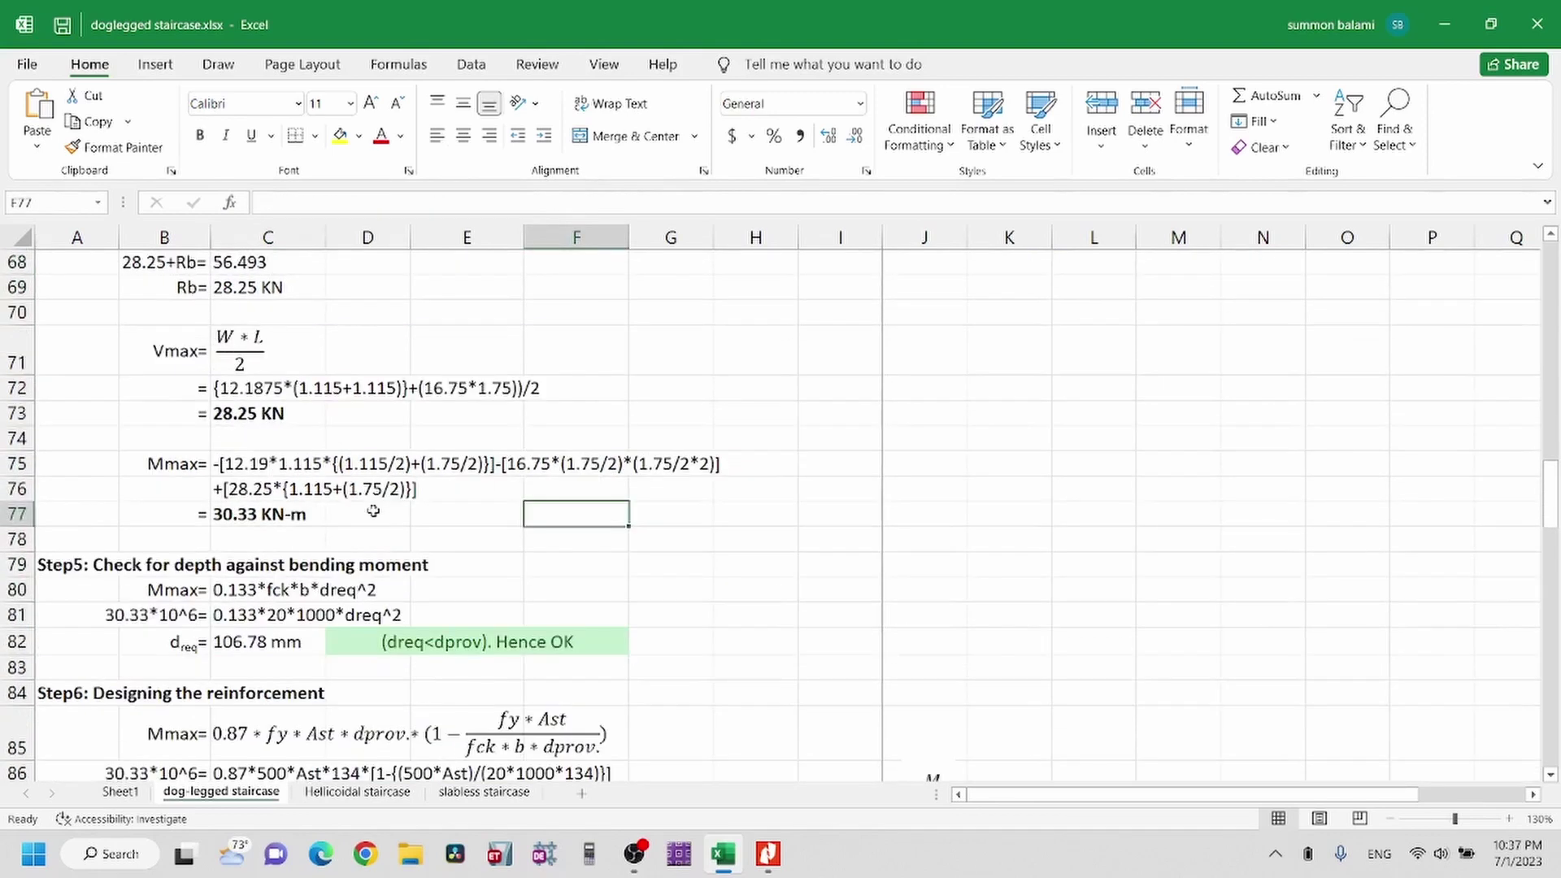
left_click(65, 574)
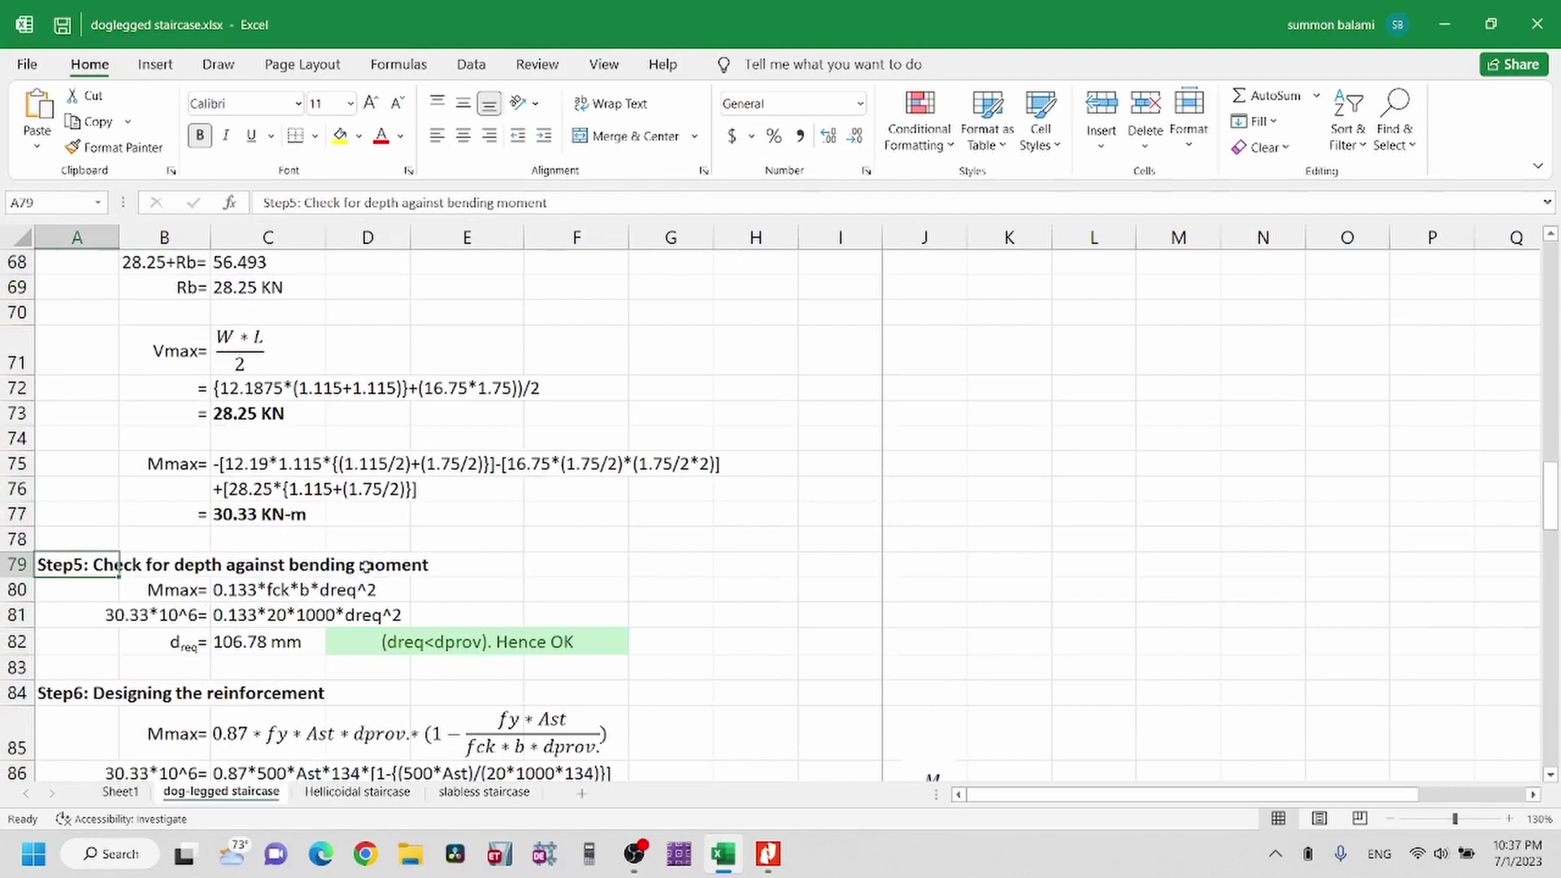
left_click(155, 591)
left_click(239, 594)
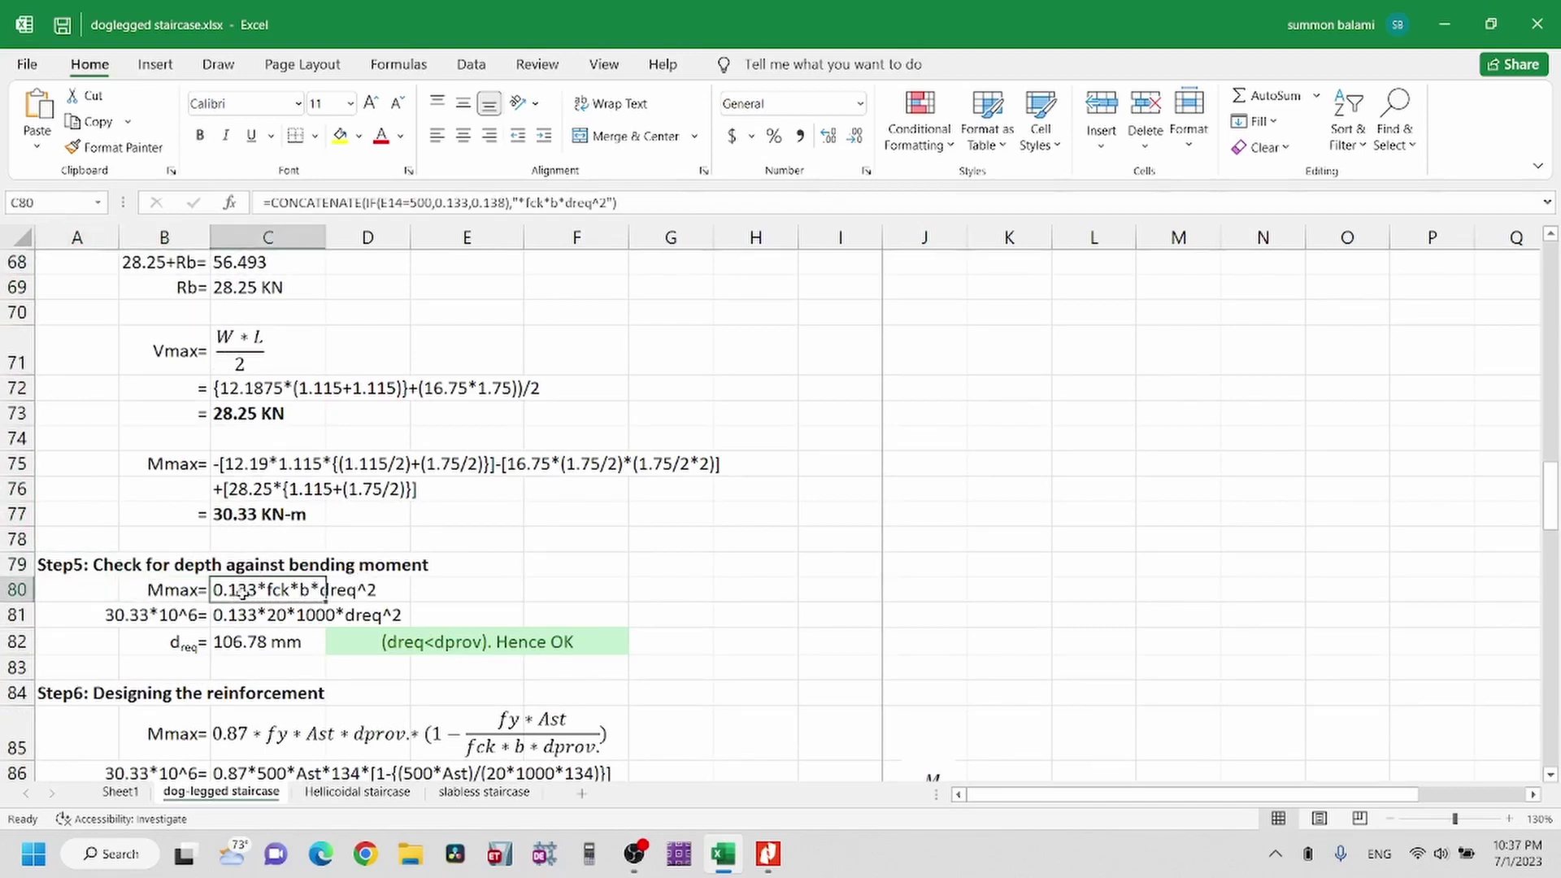
left_click_drag(230, 592, 472, 590)
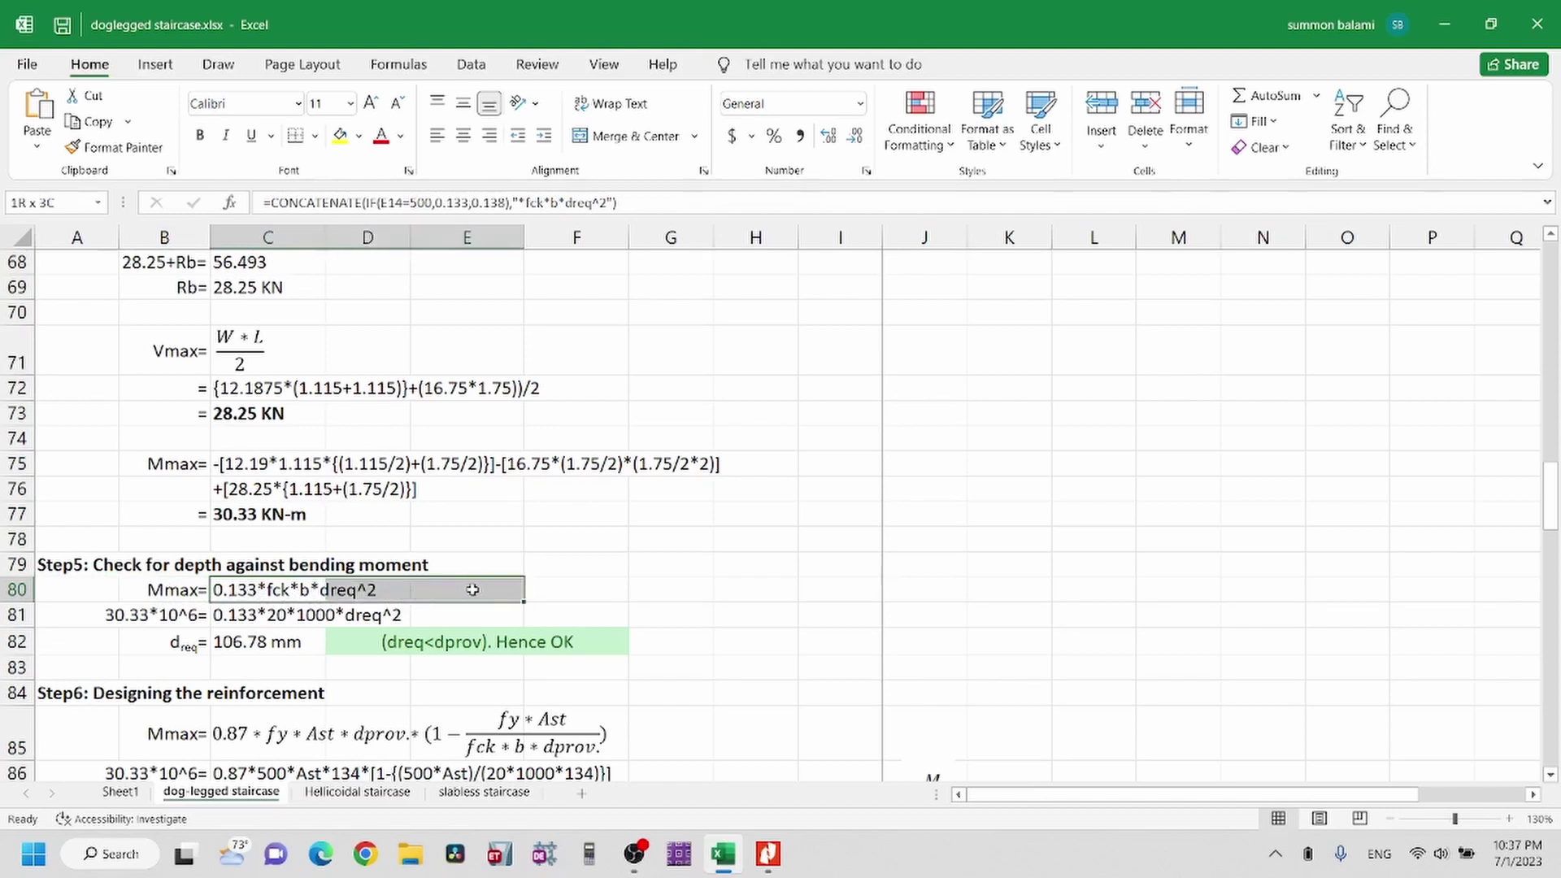
left_click(277, 614)
left_click(262, 587)
left_click_drag(220, 521, 406, 711)
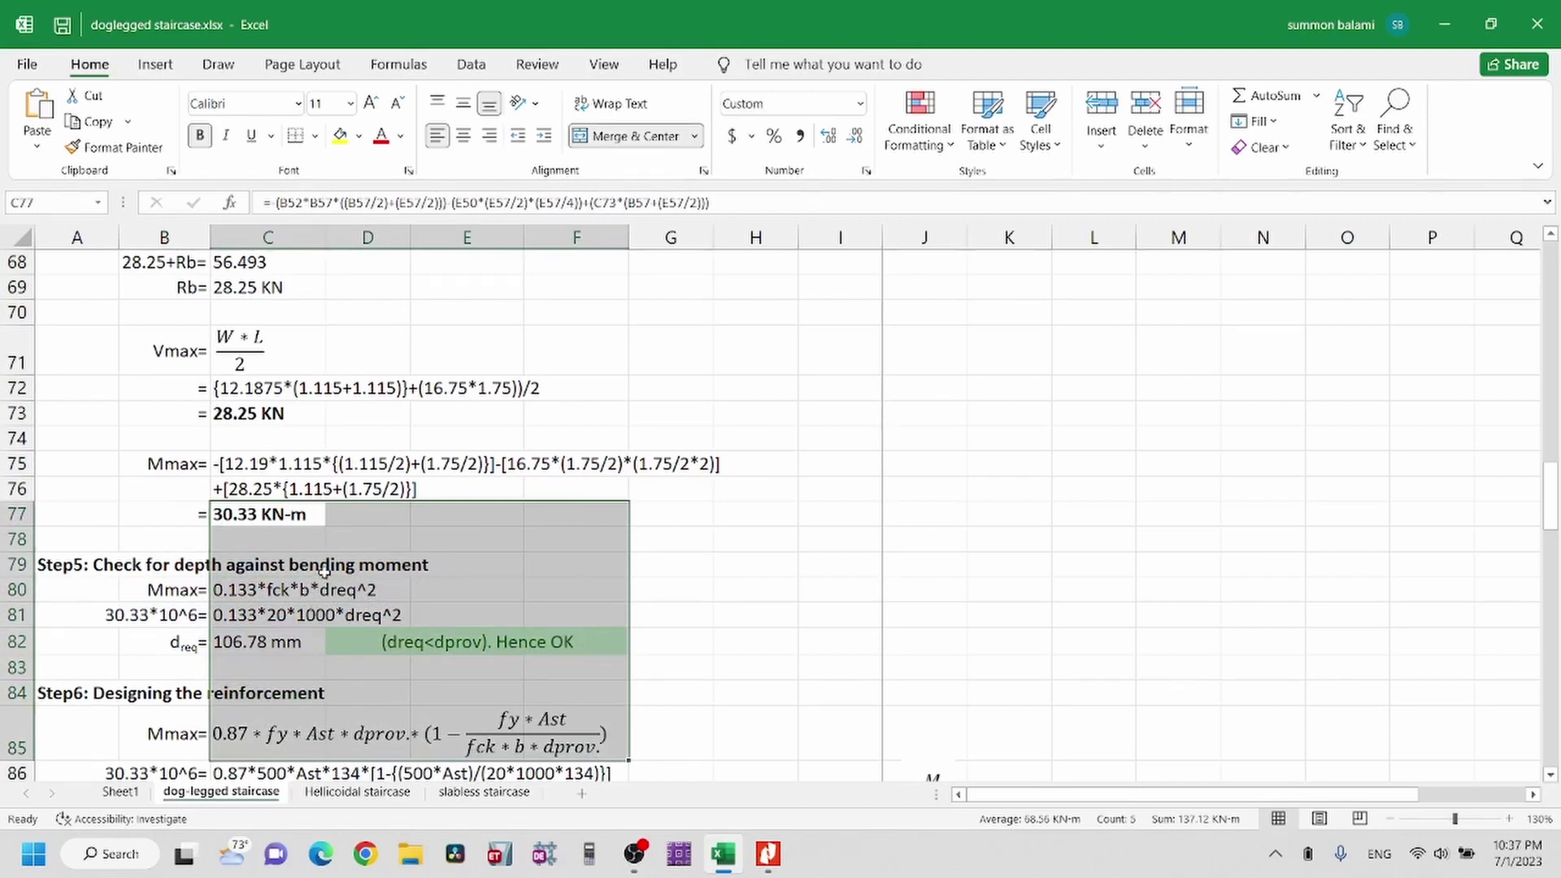
left_click(253, 598)
scroll(294, 536, "down", 1)
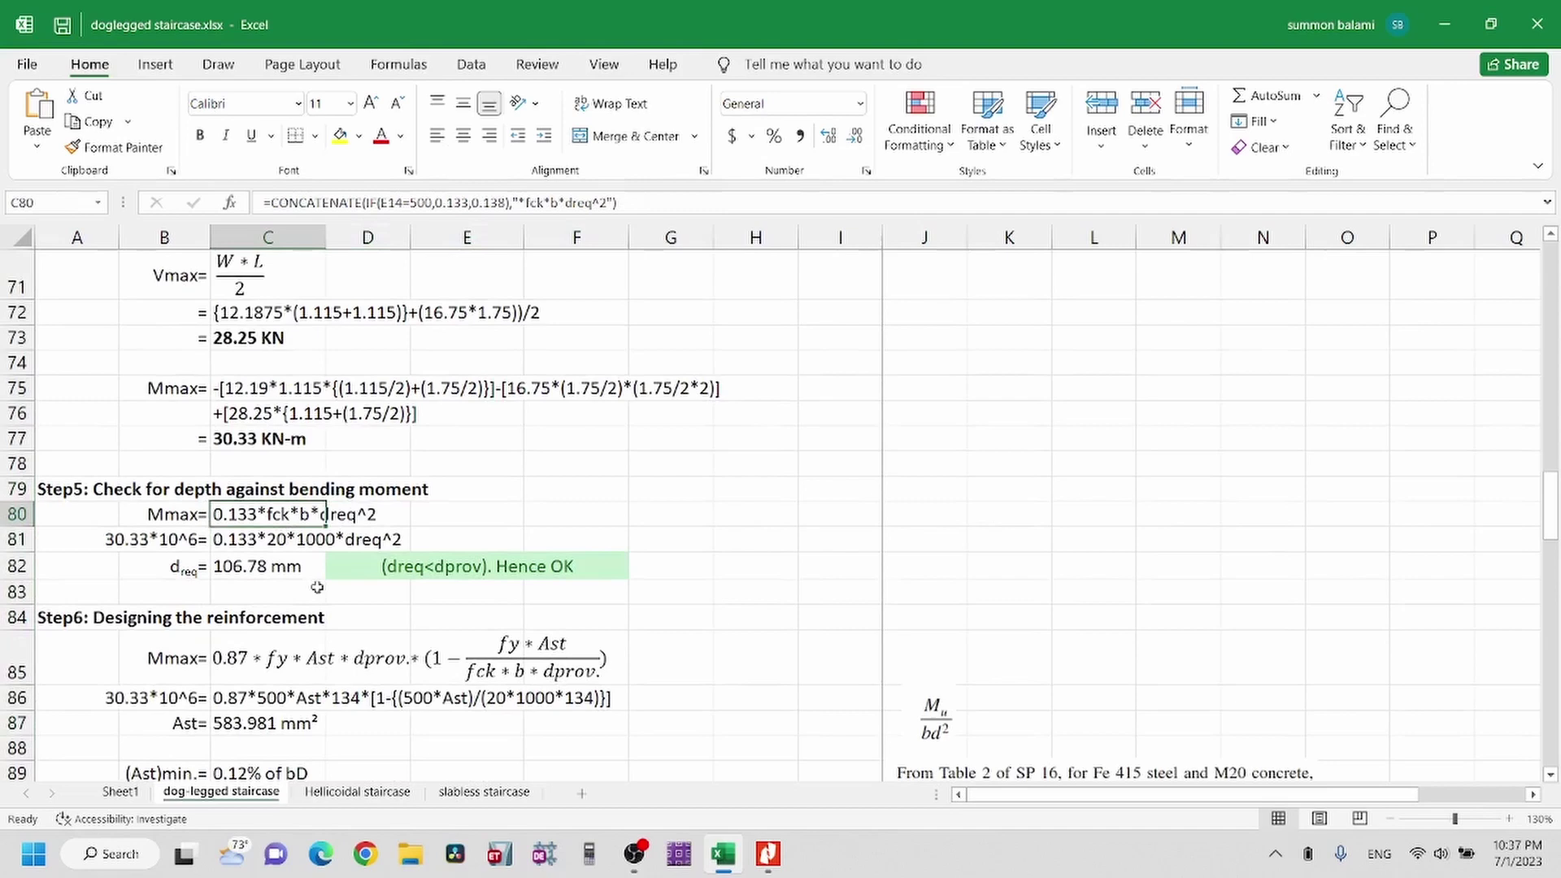
scroll(313, 586, "down", 1)
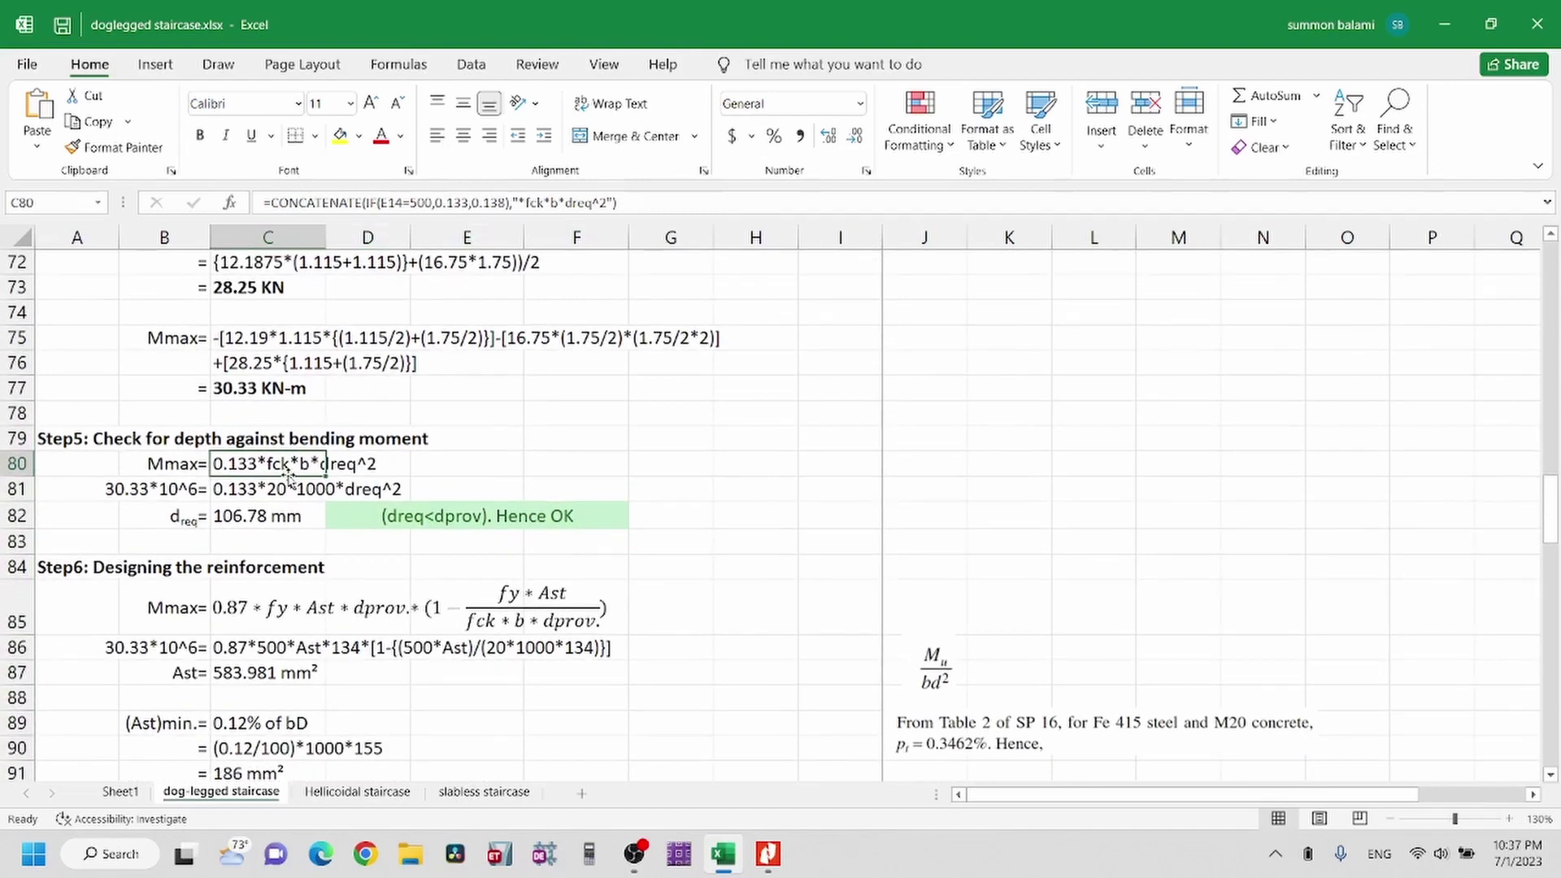
scroll(288, 476, "down", 1)
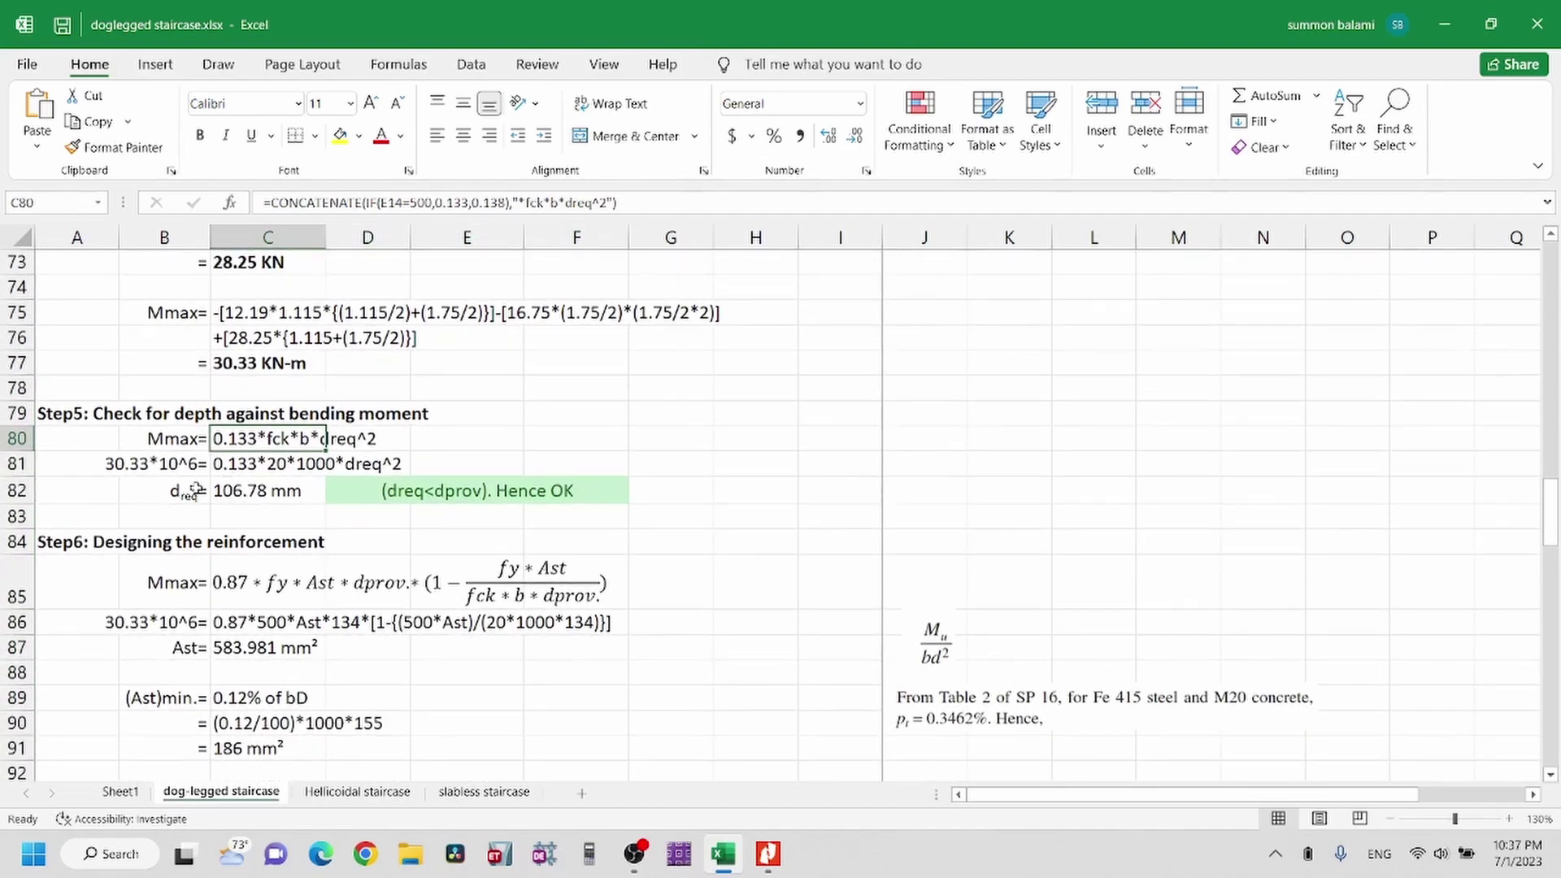
left_click(189, 496)
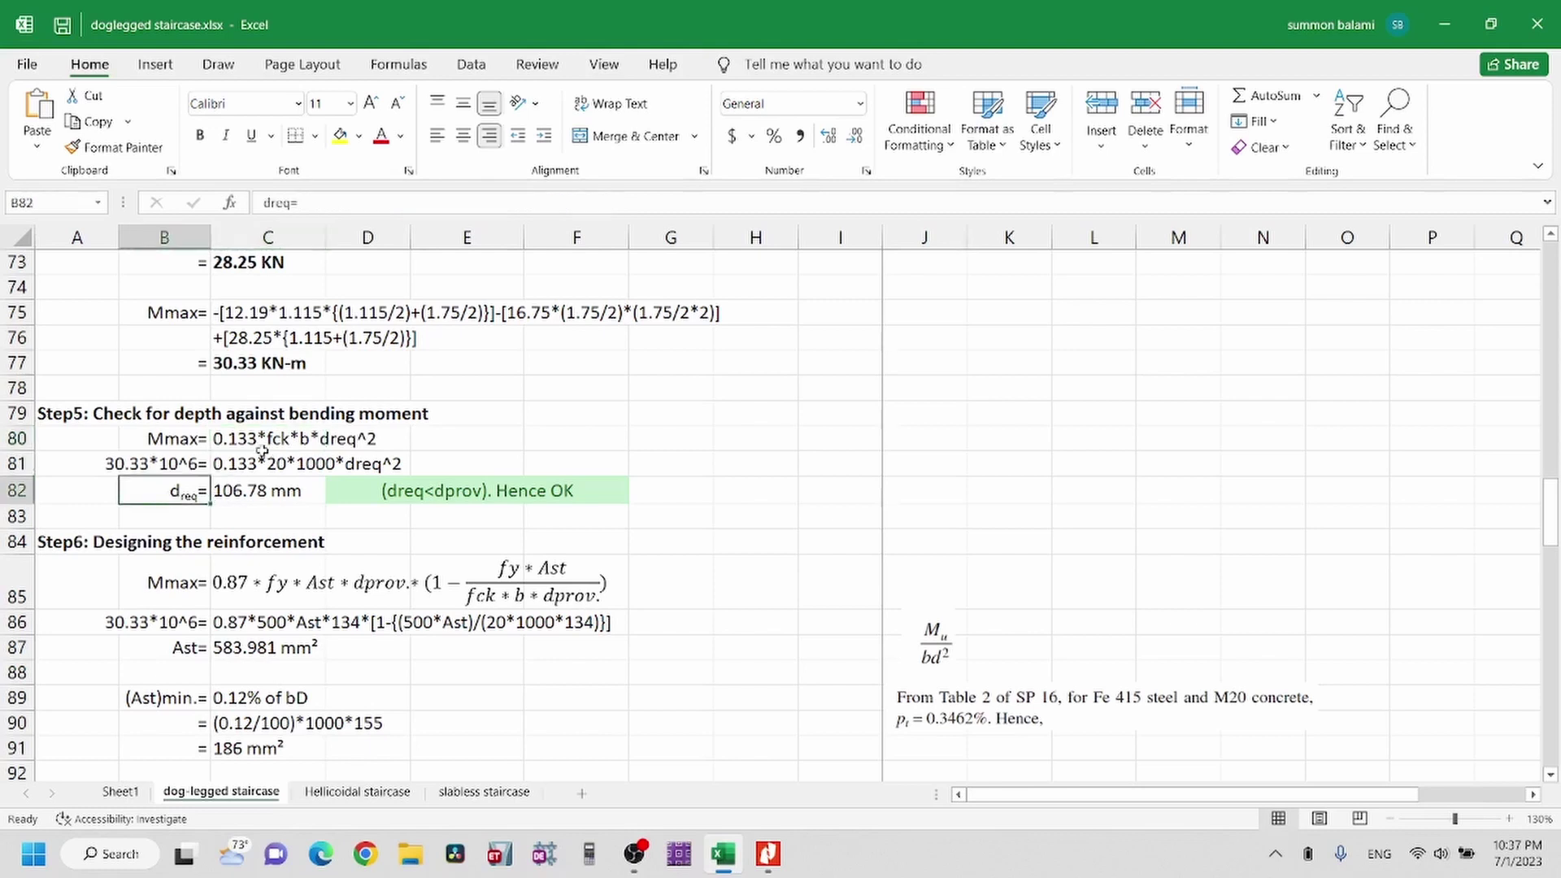
left_click(243, 492)
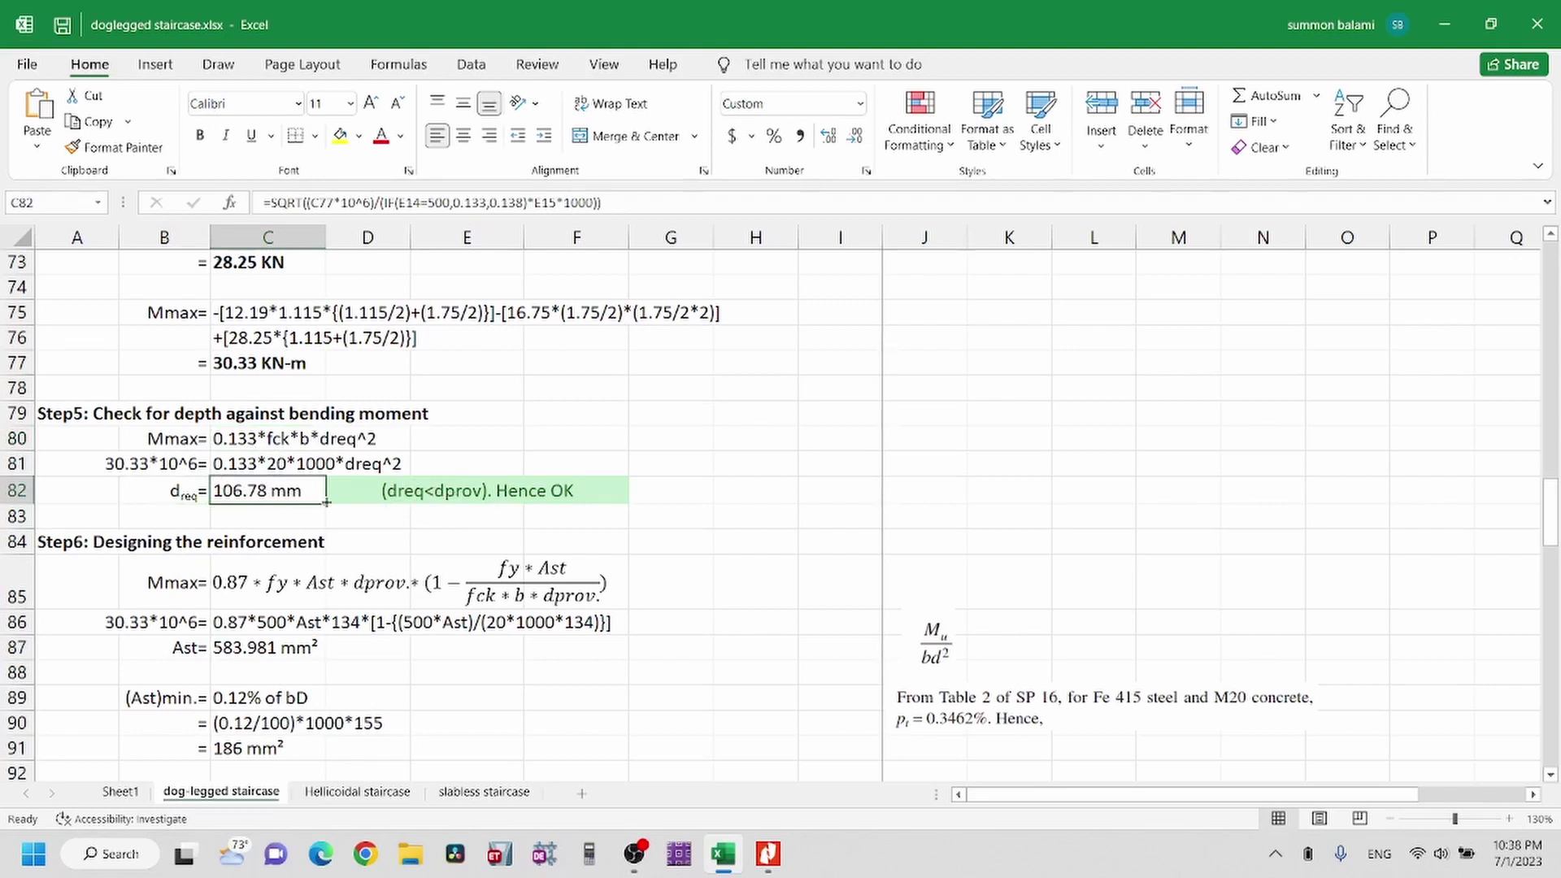
type("200")
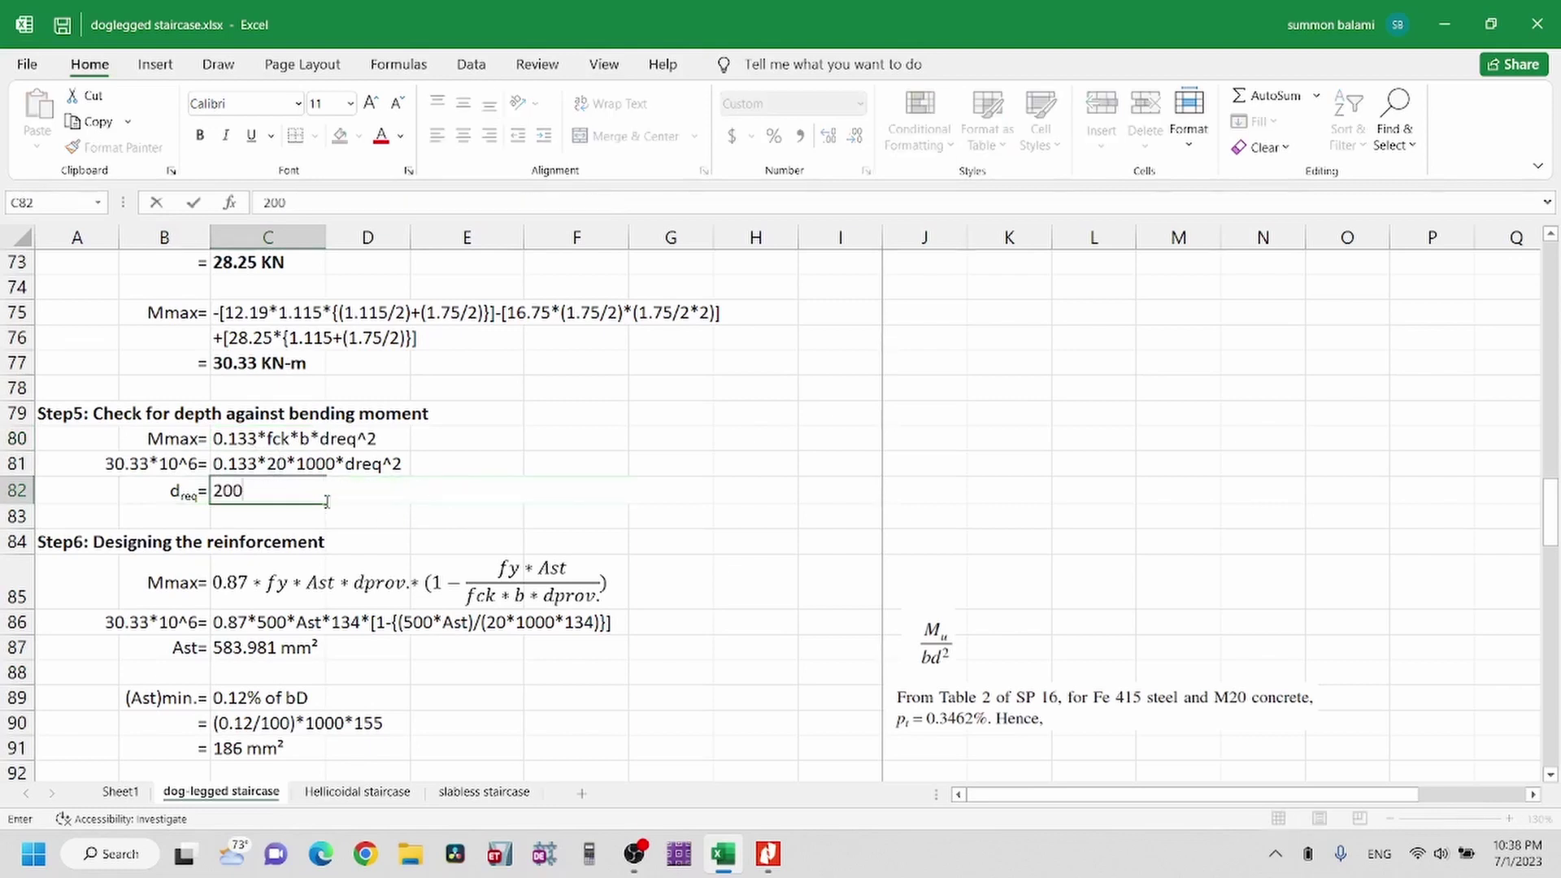
key("Return")
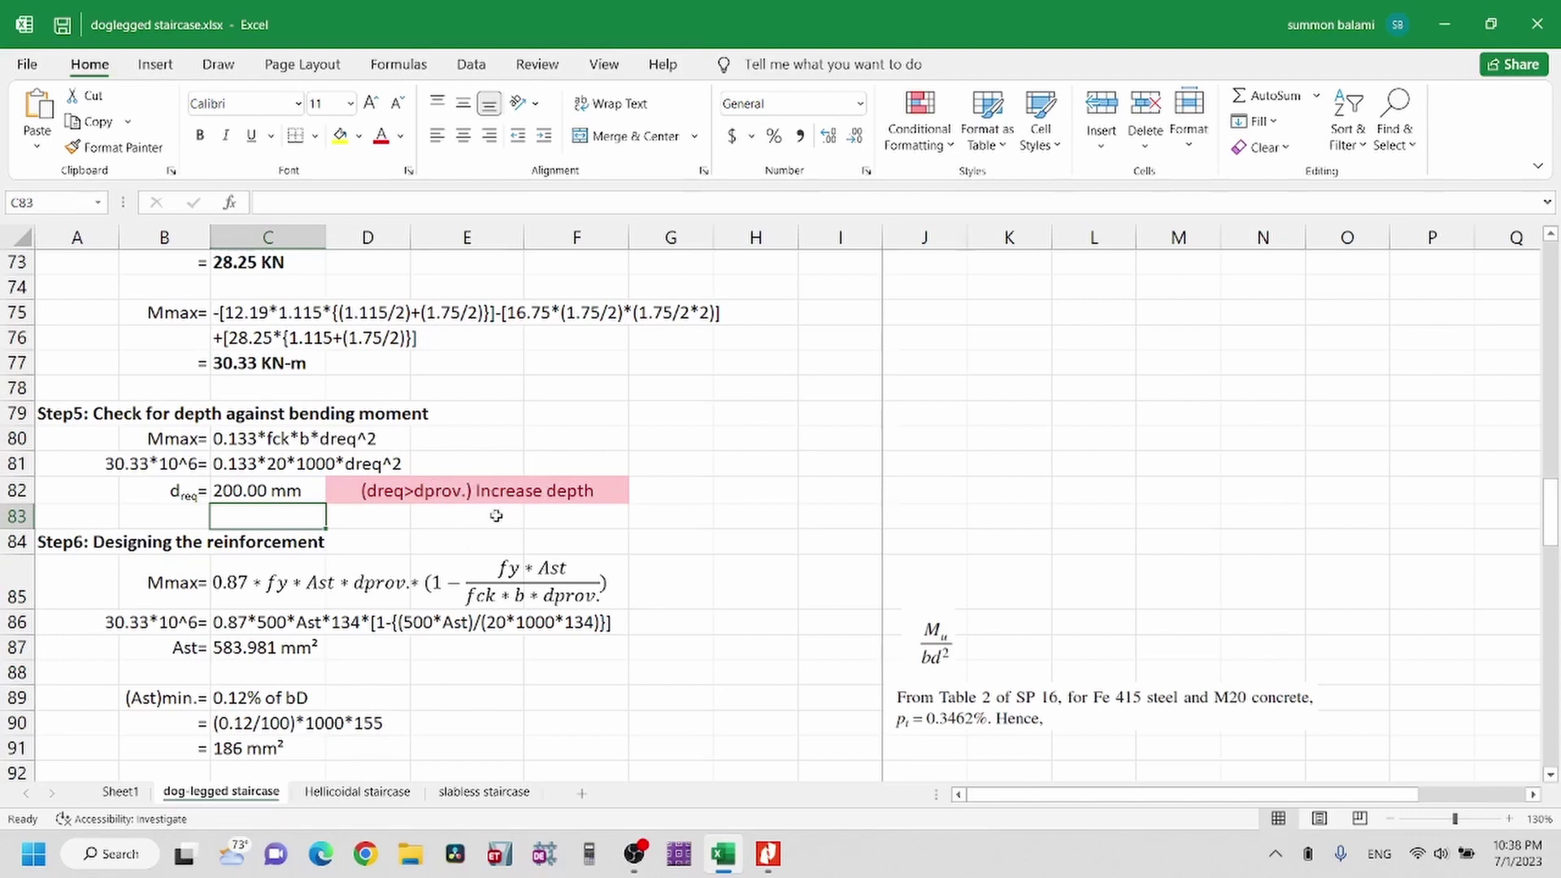
left_click(282, 498)
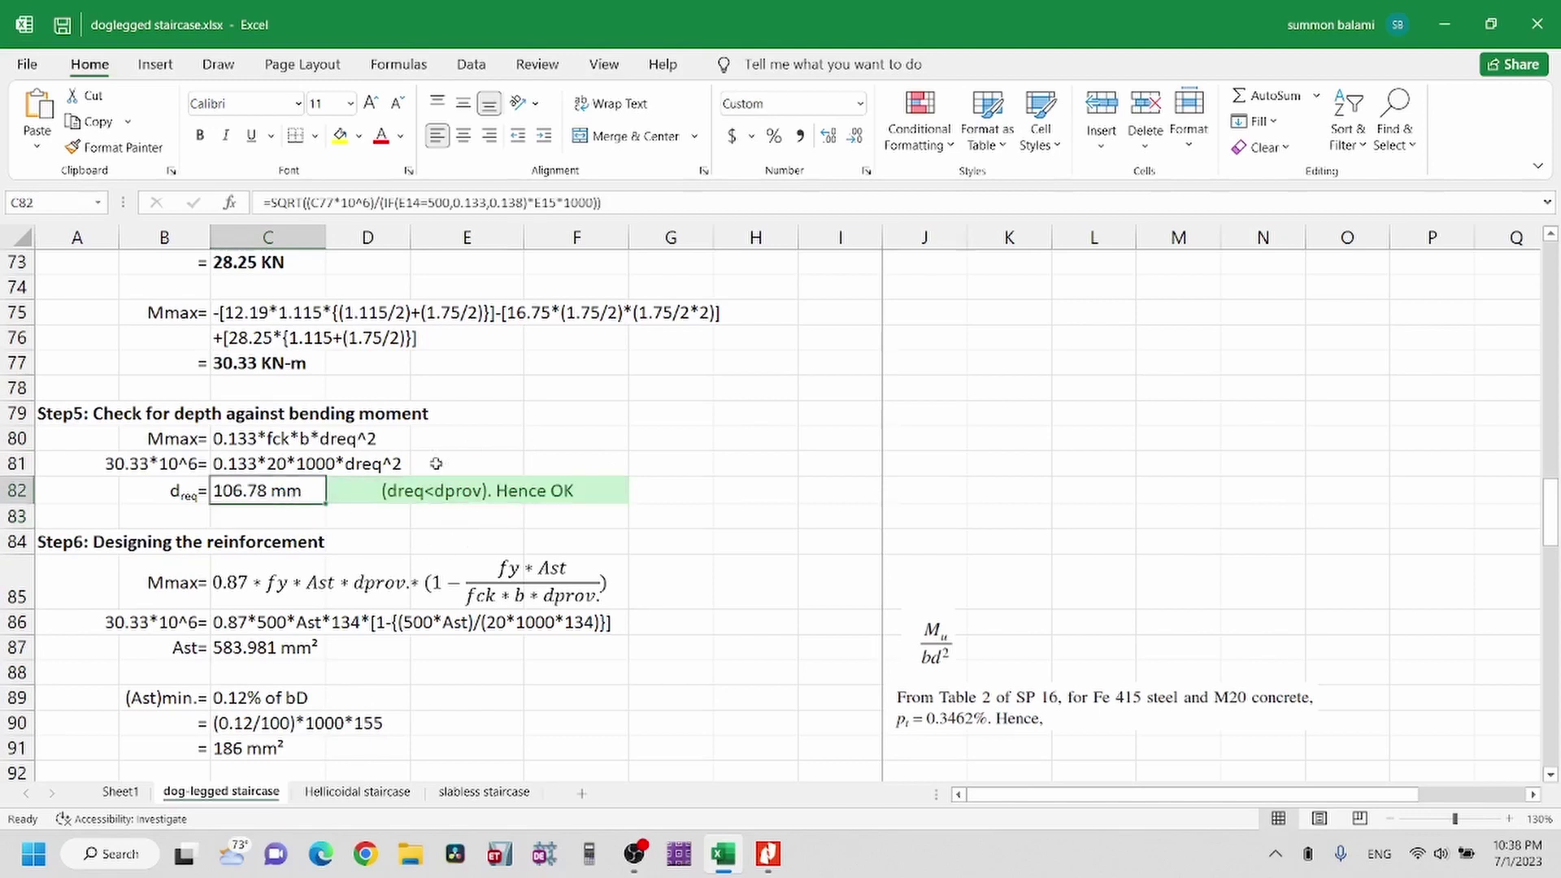
scroll(440, 490, "down", 2)
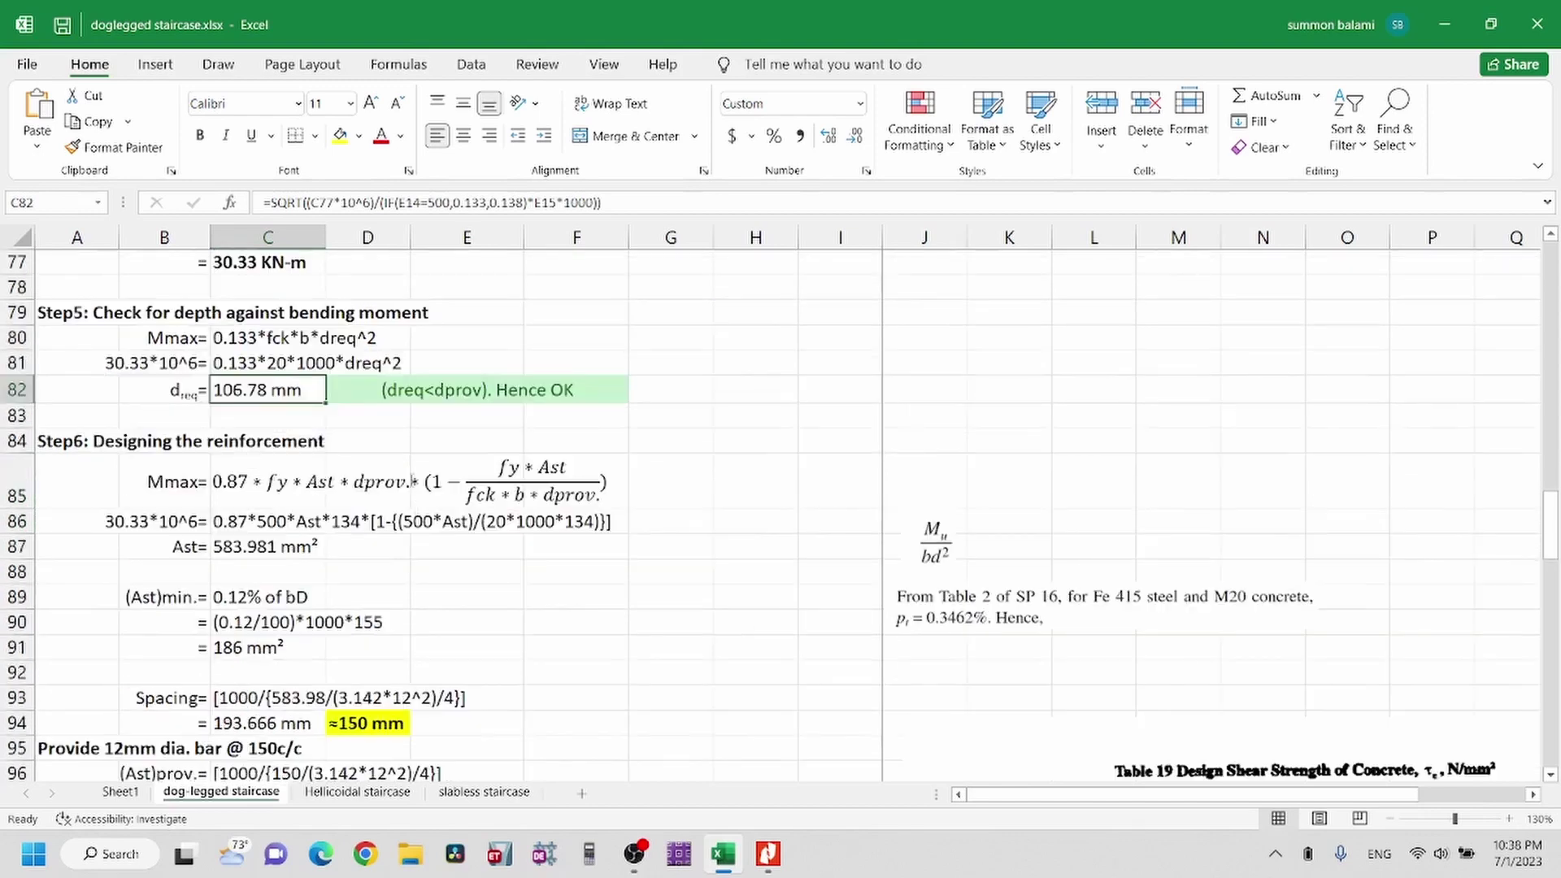
scroll(413, 481, "down", 1)
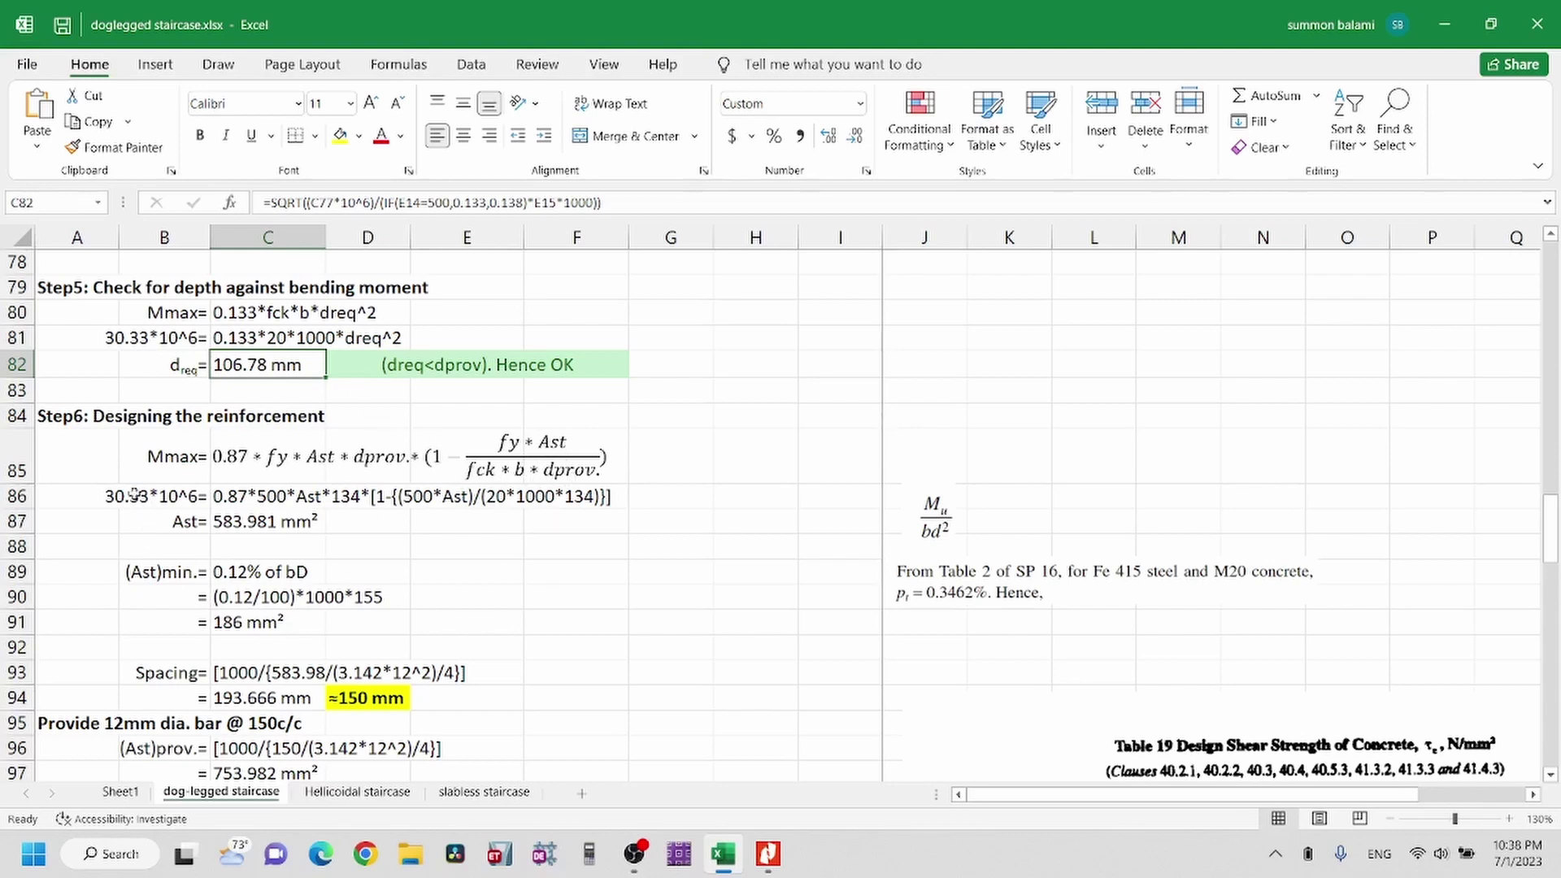
left_click_drag(159, 525, 859, 514)
left_click_drag(82, 520, 29, 528)
scroll(203, 504, "down", 1)
left_click(166, 496)
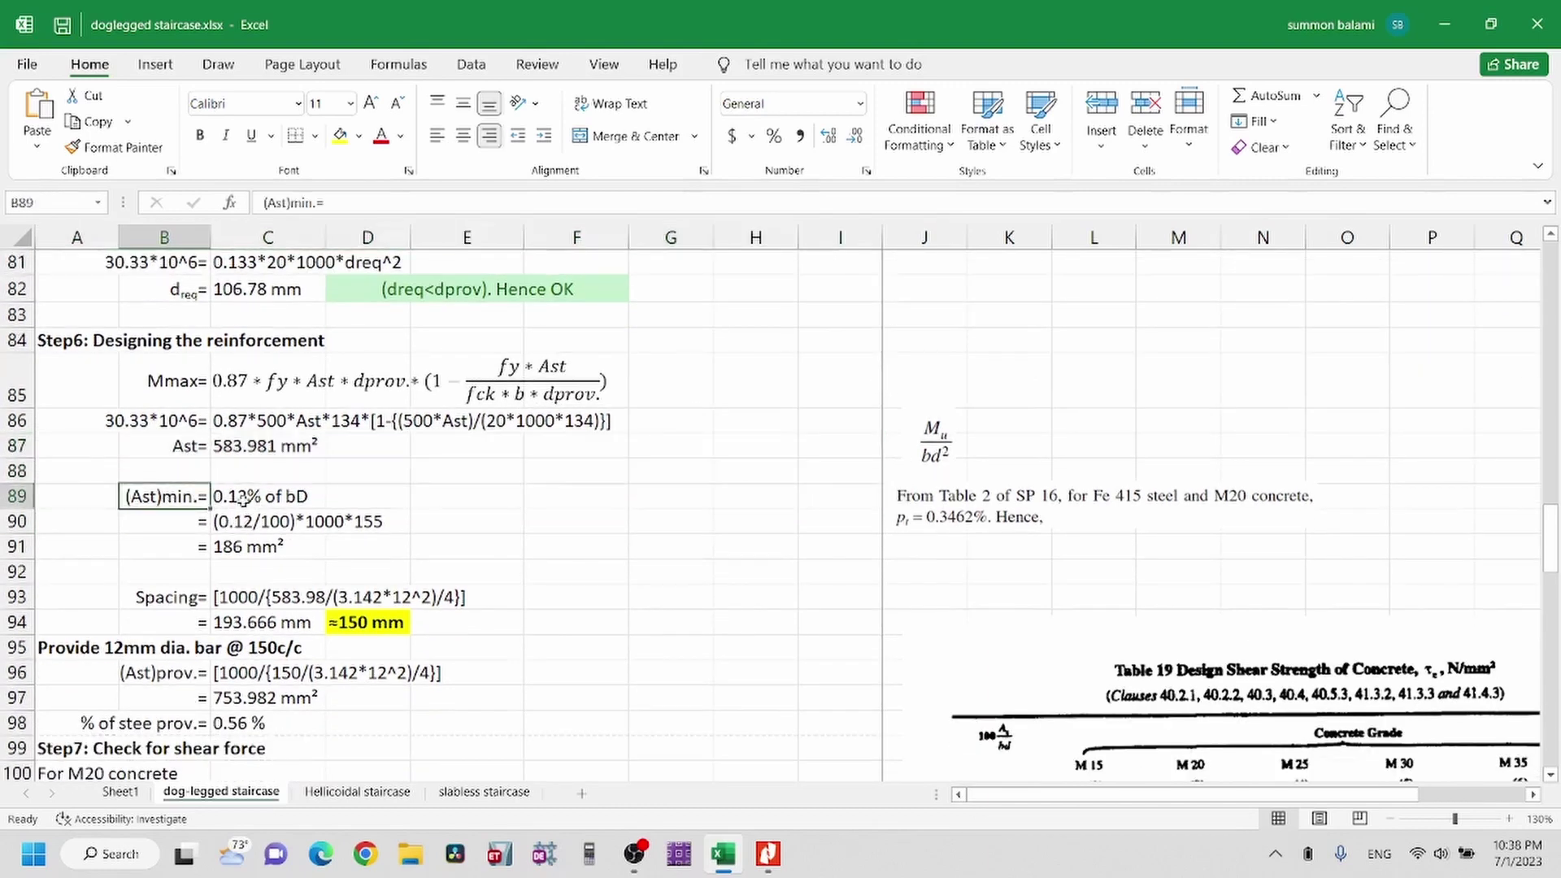
left_click(231, 496)
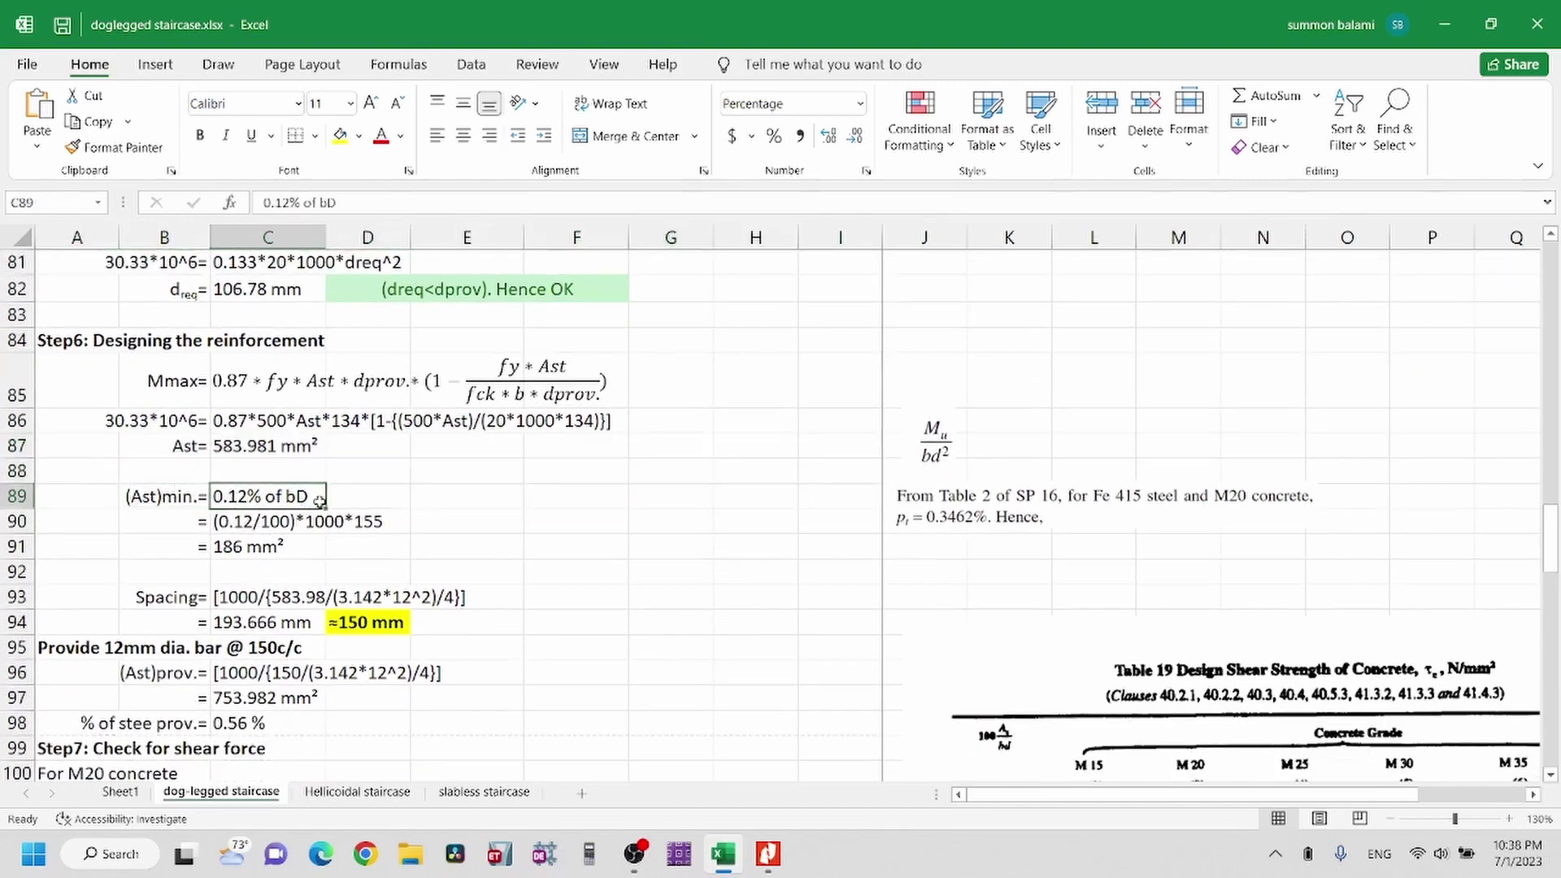
scroll(268, 526, "down", 1)
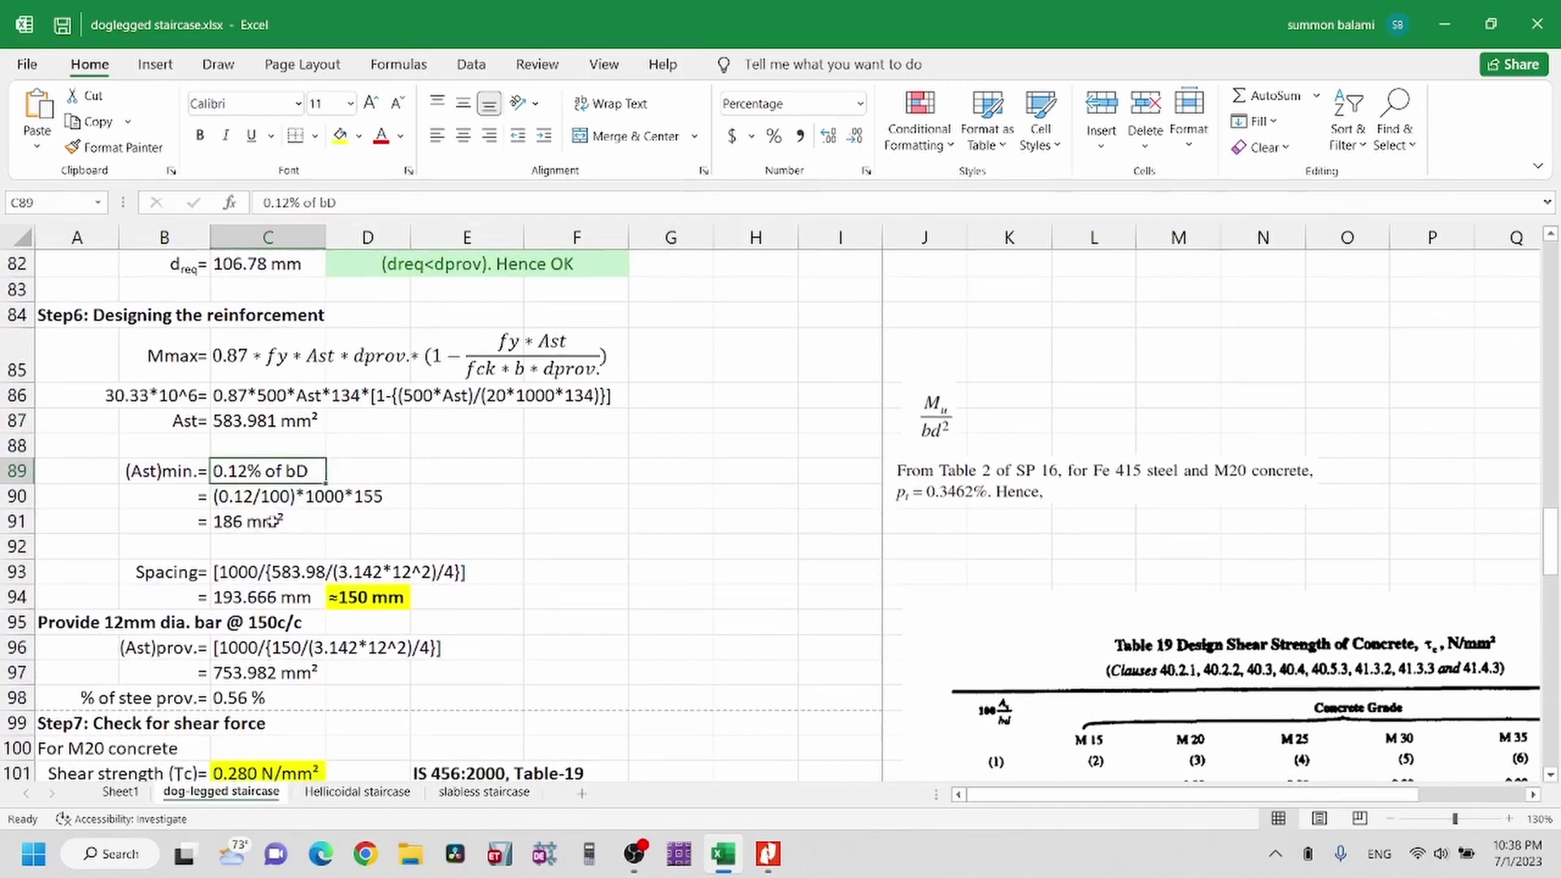
scroll(260, 527, "up", 1)
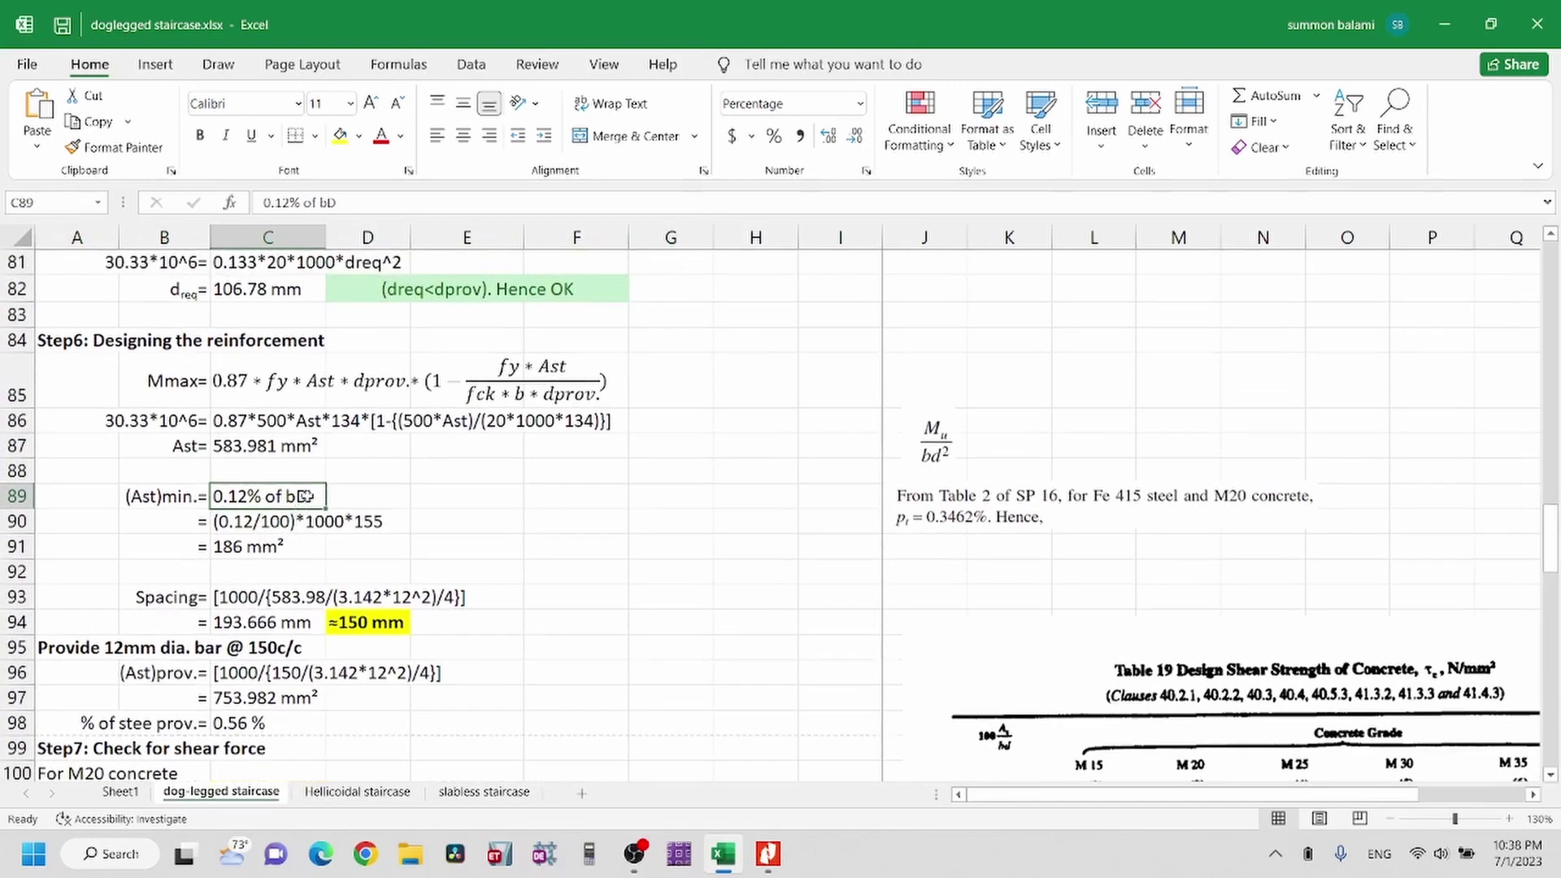
left_click_drag(273, 550, 73, 278)
scroll(364, 551, "down", 1)
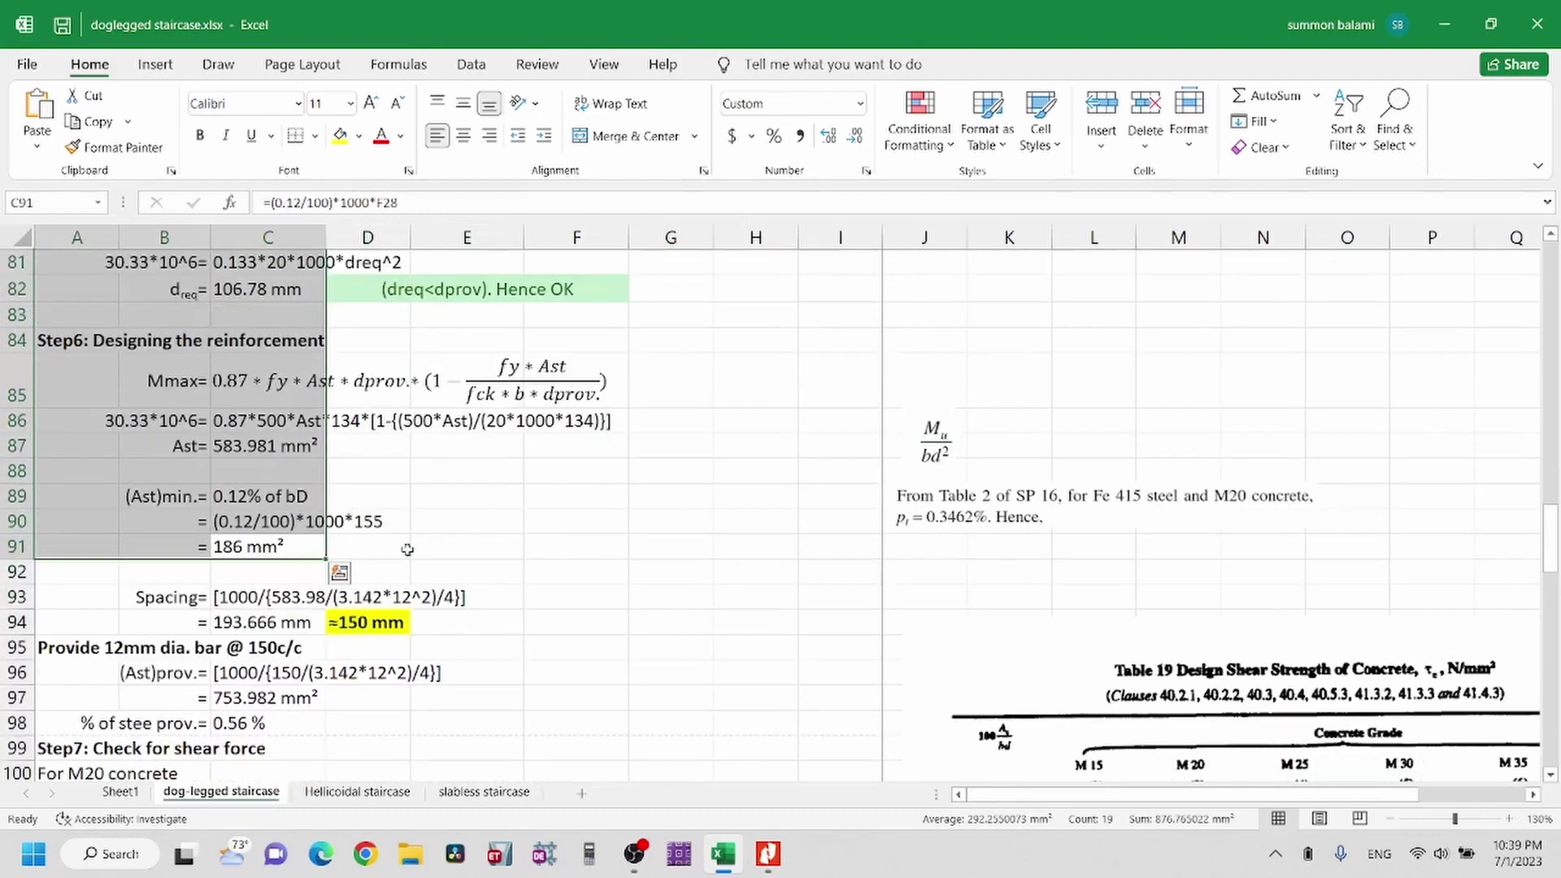
left_click(491, 524)
scroll(365, 506, "down", 2)
scroll(286, 490, "down", 1)
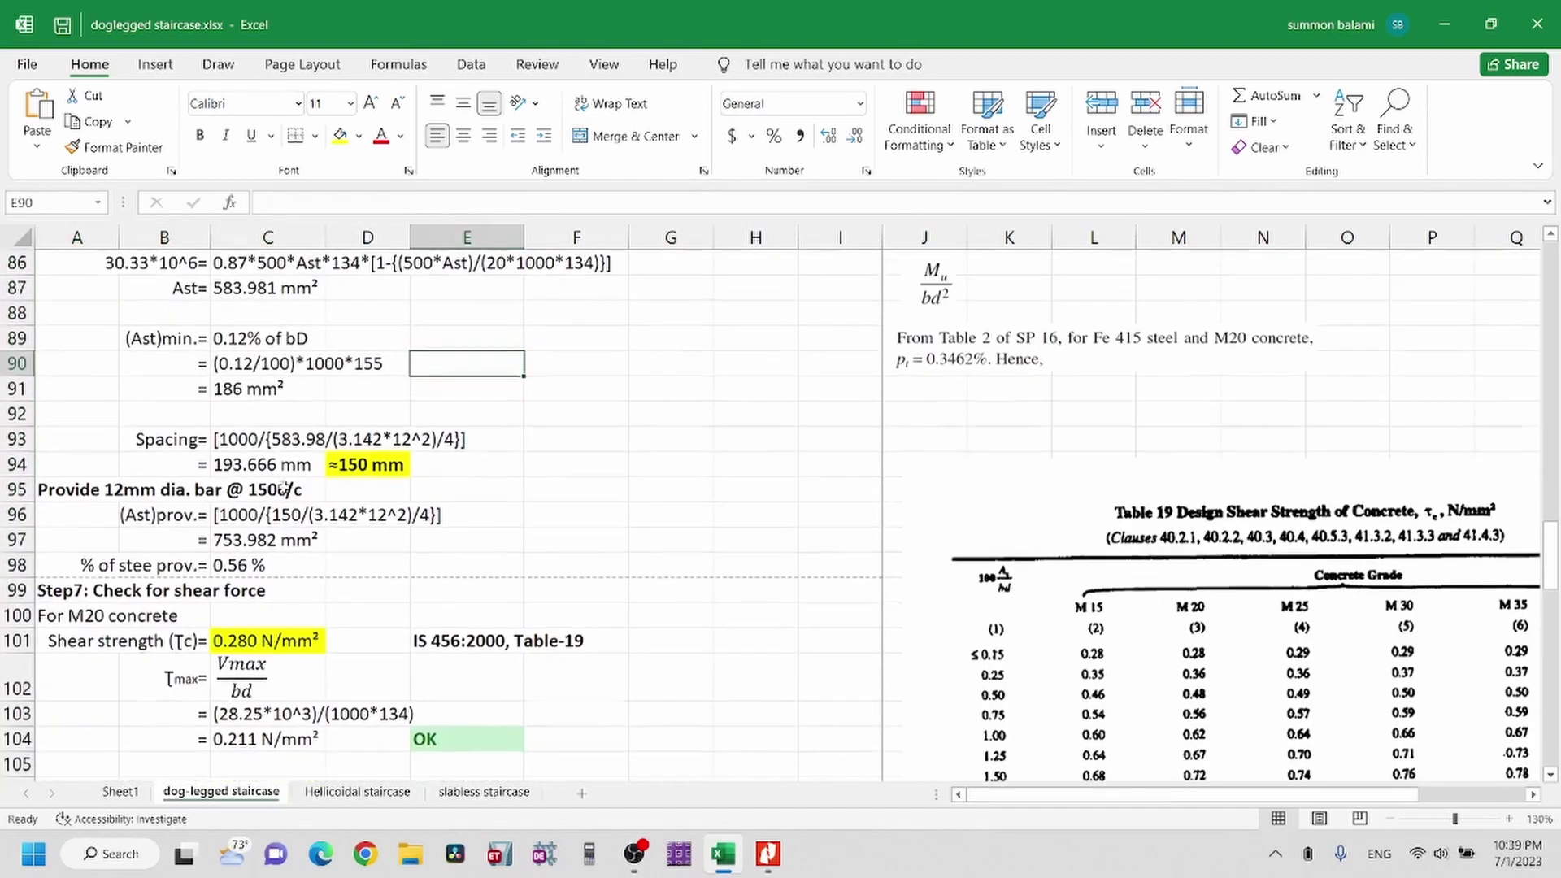
Inspect the C94 bar spacing formula, its rounded 150 mm value and the bar provision text
left_click(160, 434)
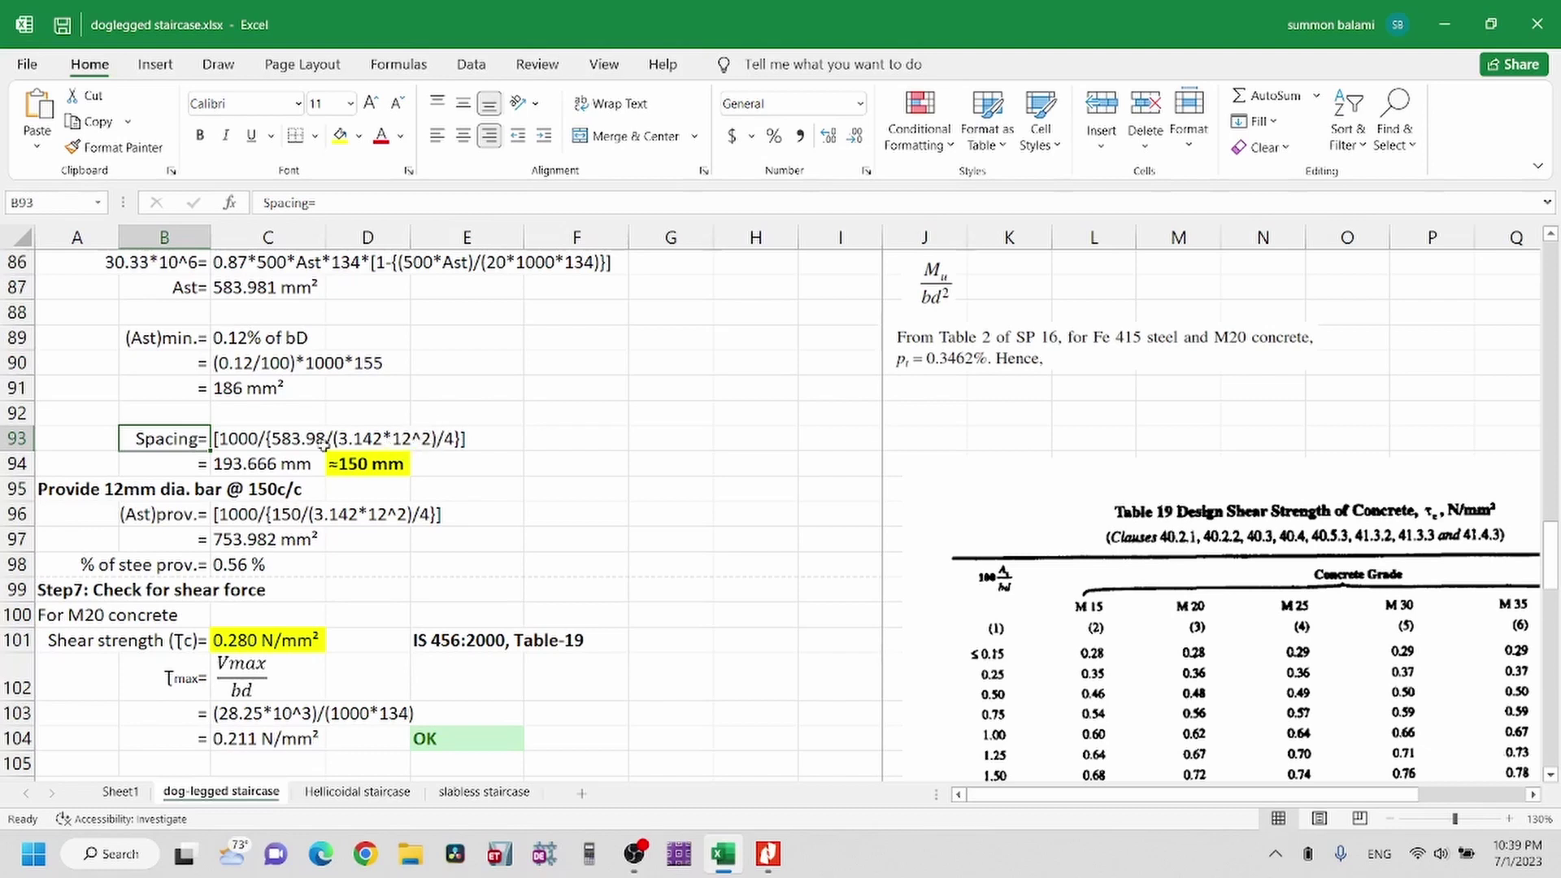
left_click(236, 464)
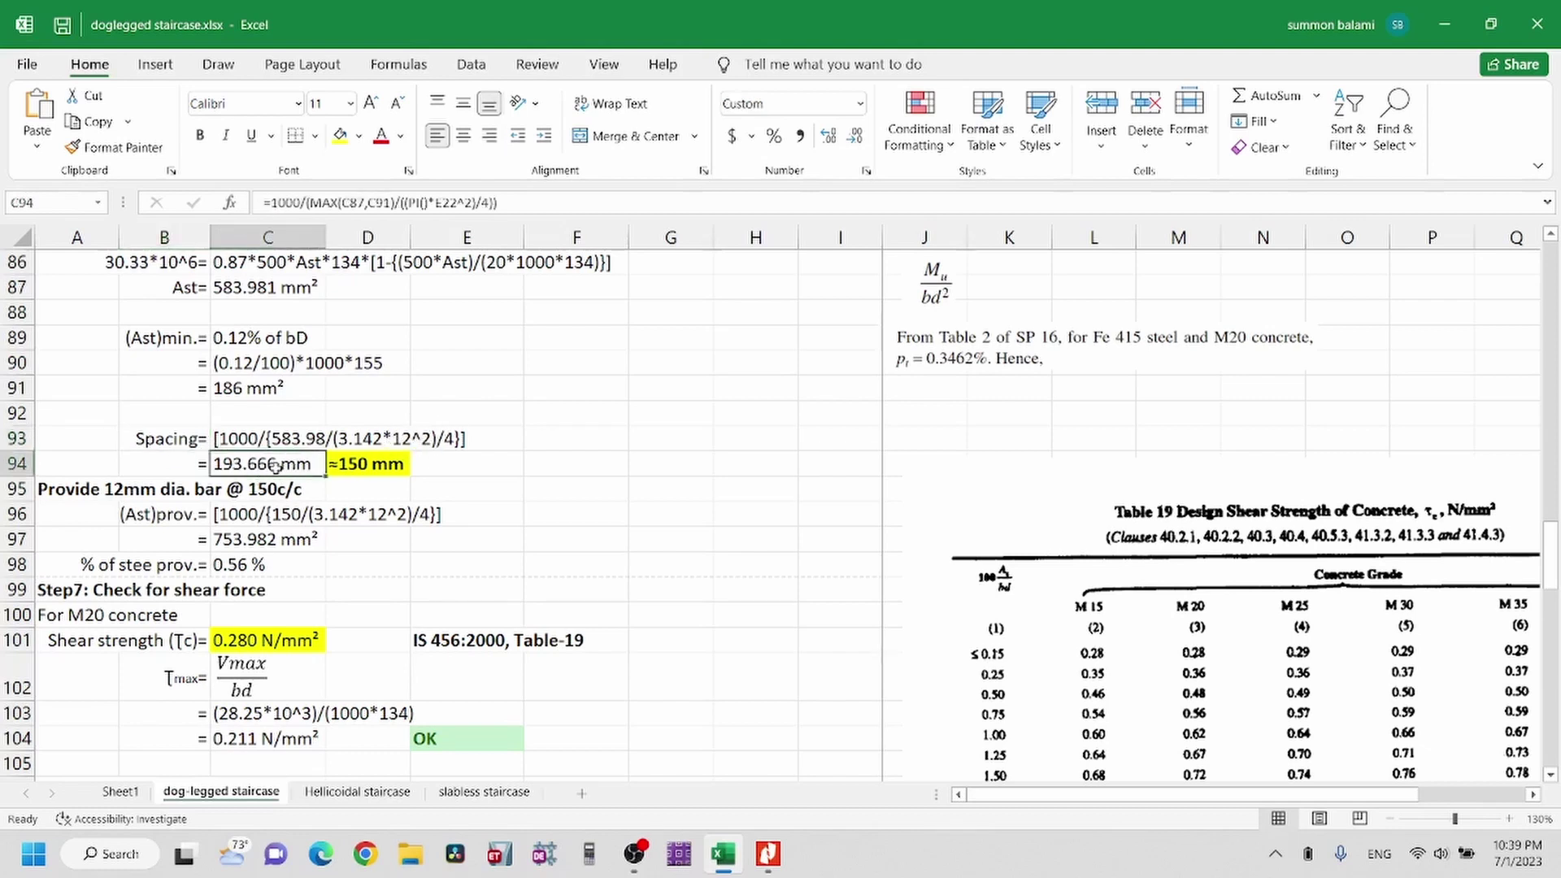
left_click(372, 465)
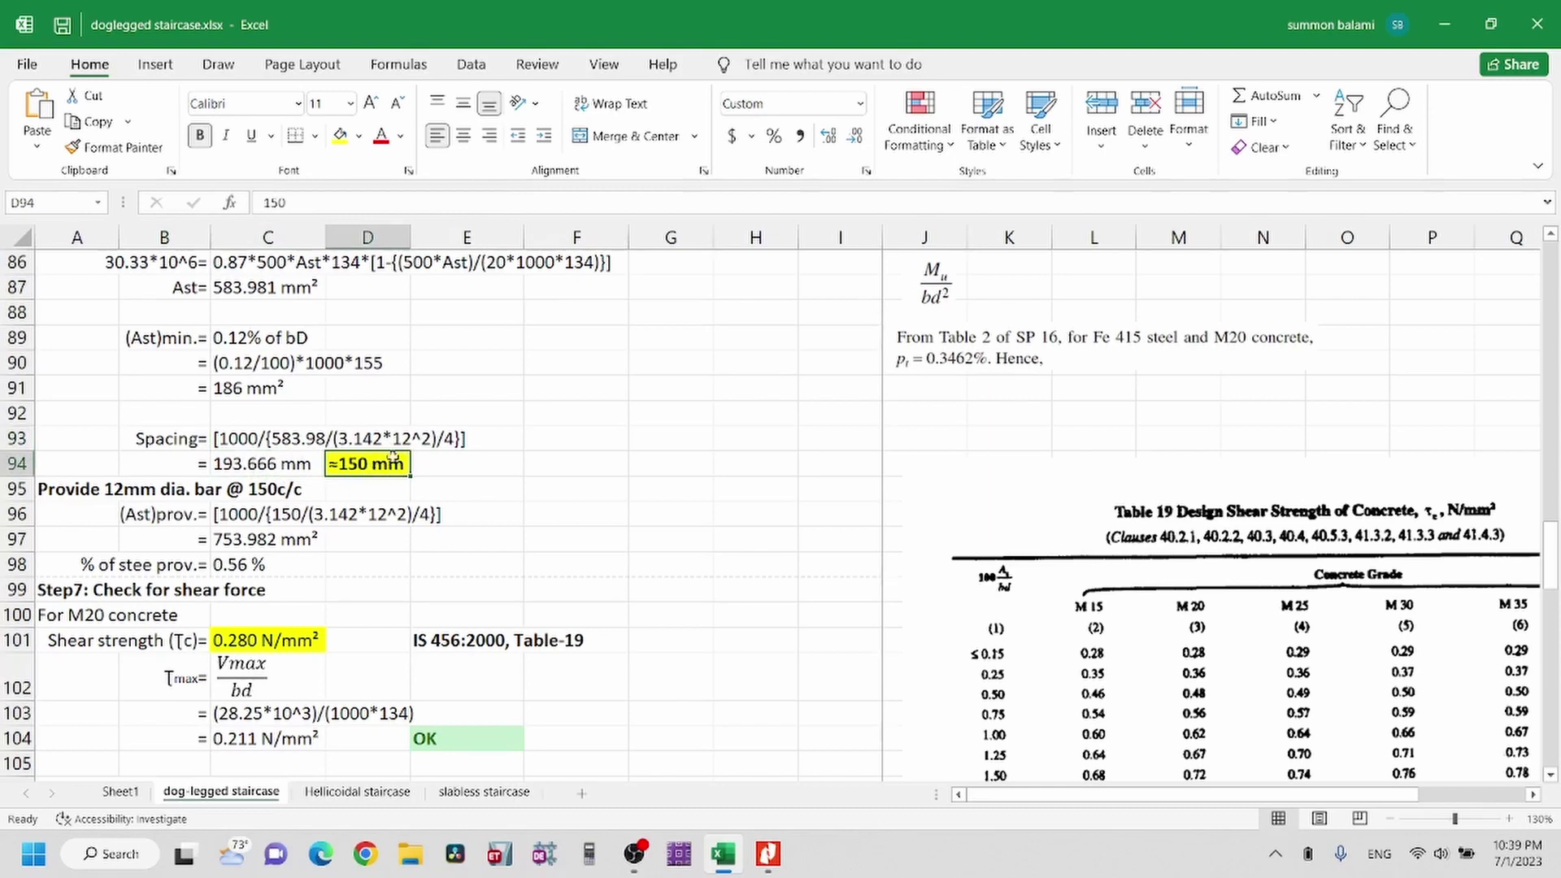
scroll(388, 462, "down", 1)
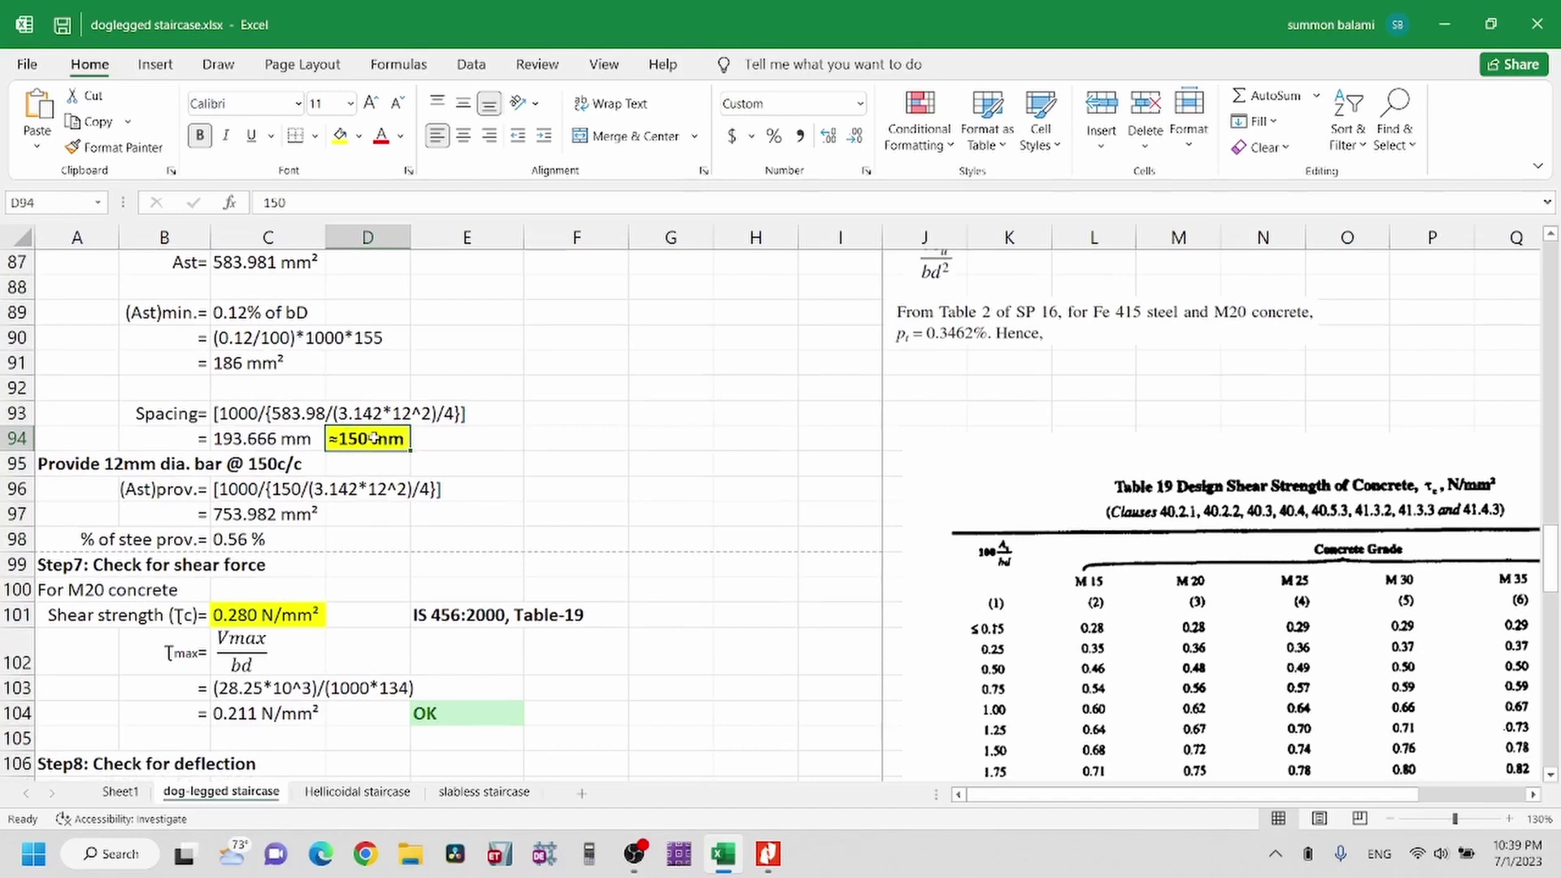
scroll(372, 438, "down", 1)
left_click(69, 443)
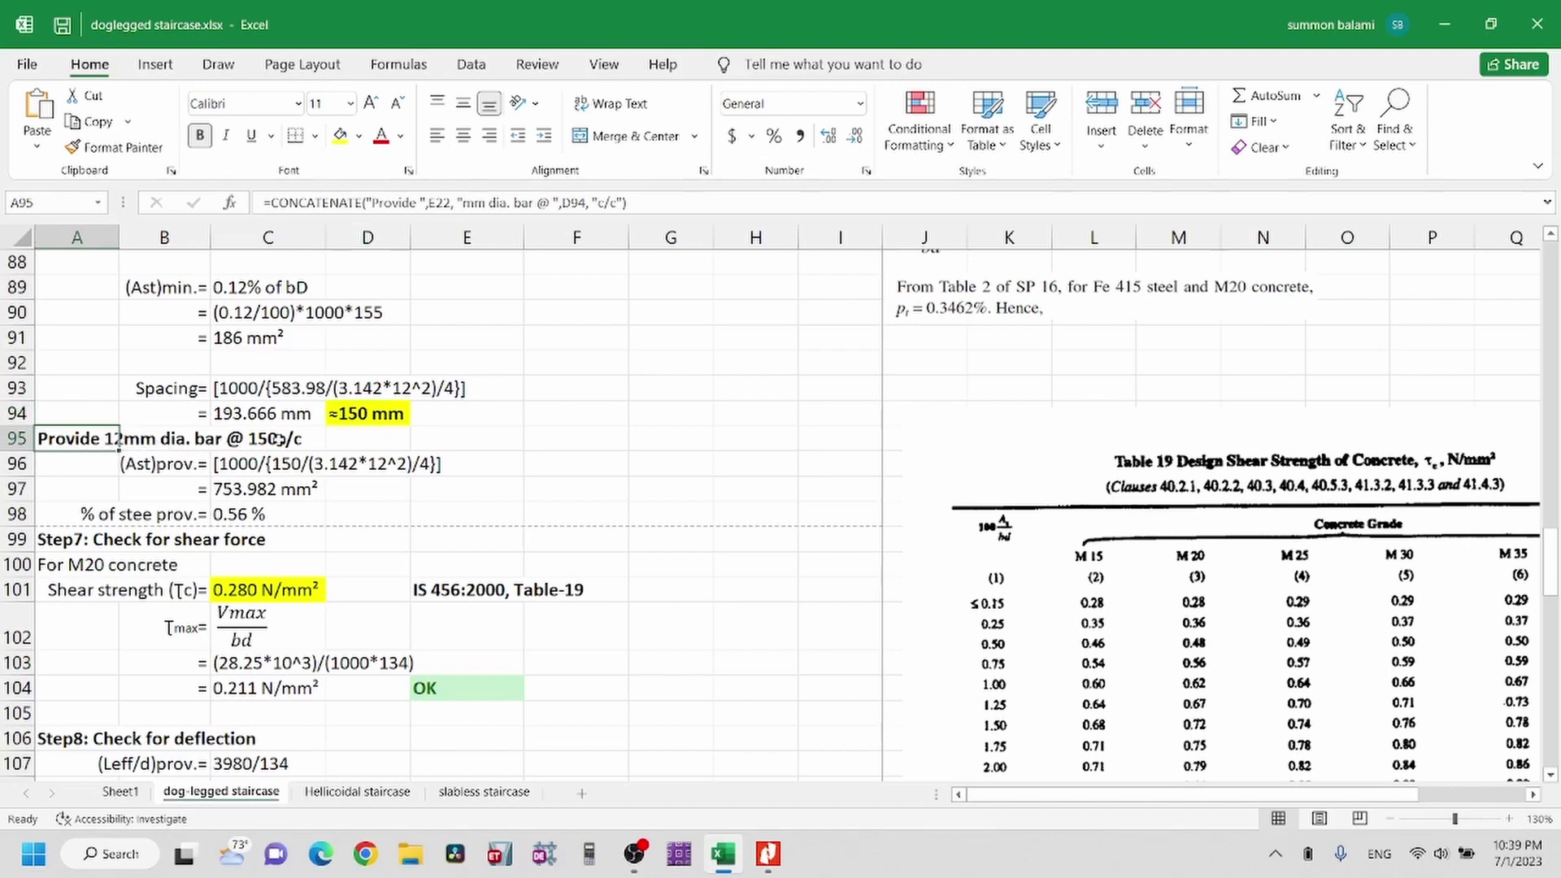
Scroll down to show the Step7 shear force check and Step8 deflection check
scroll(304, 438, "down", 1)
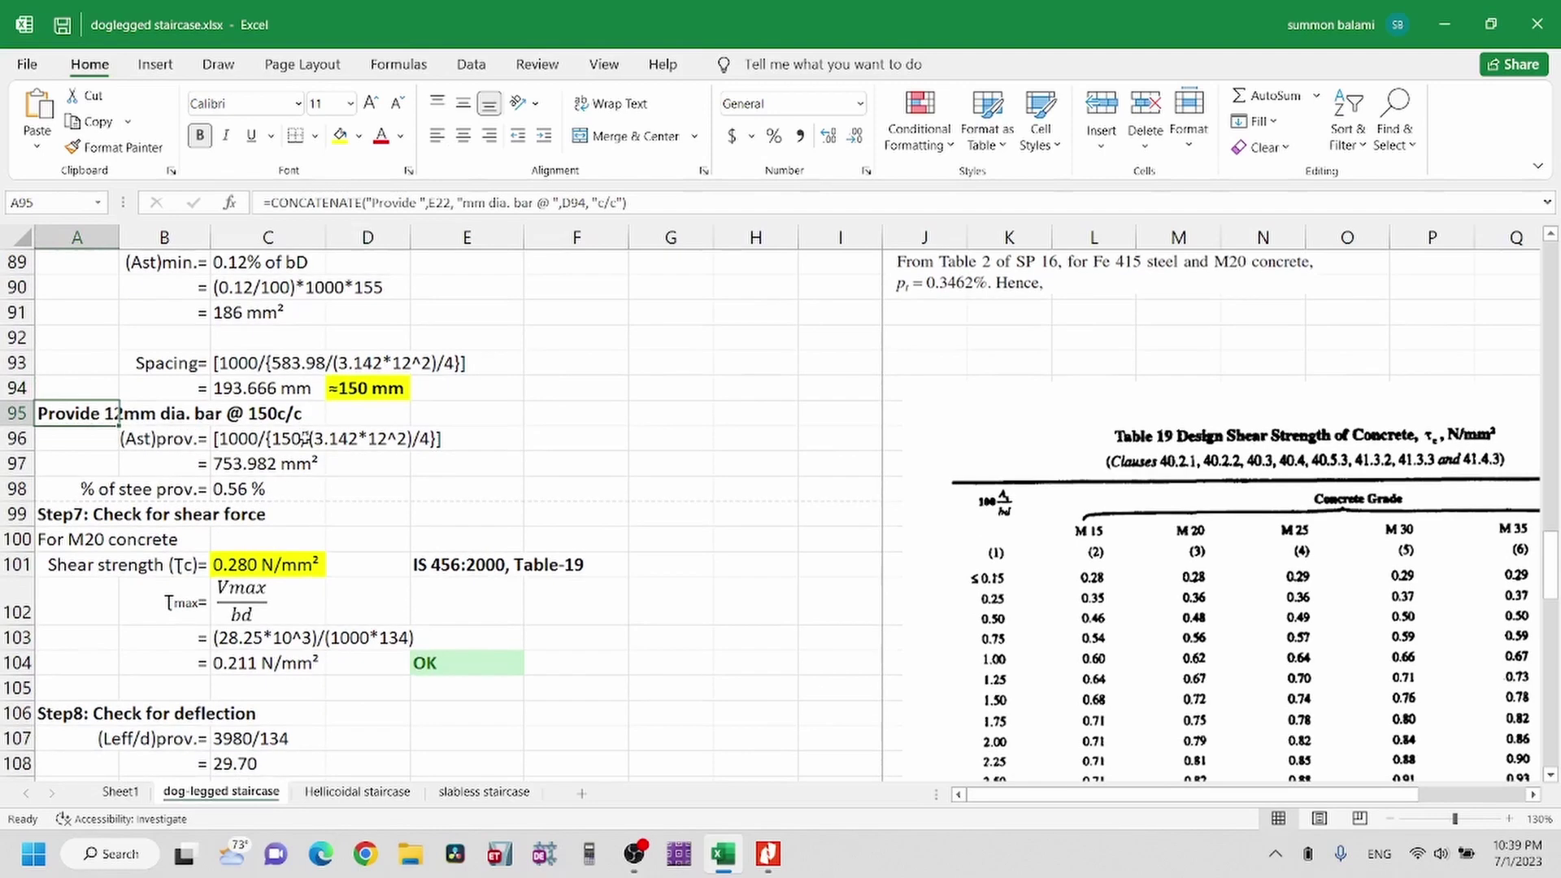
scroll(161, 427, "down", 1)
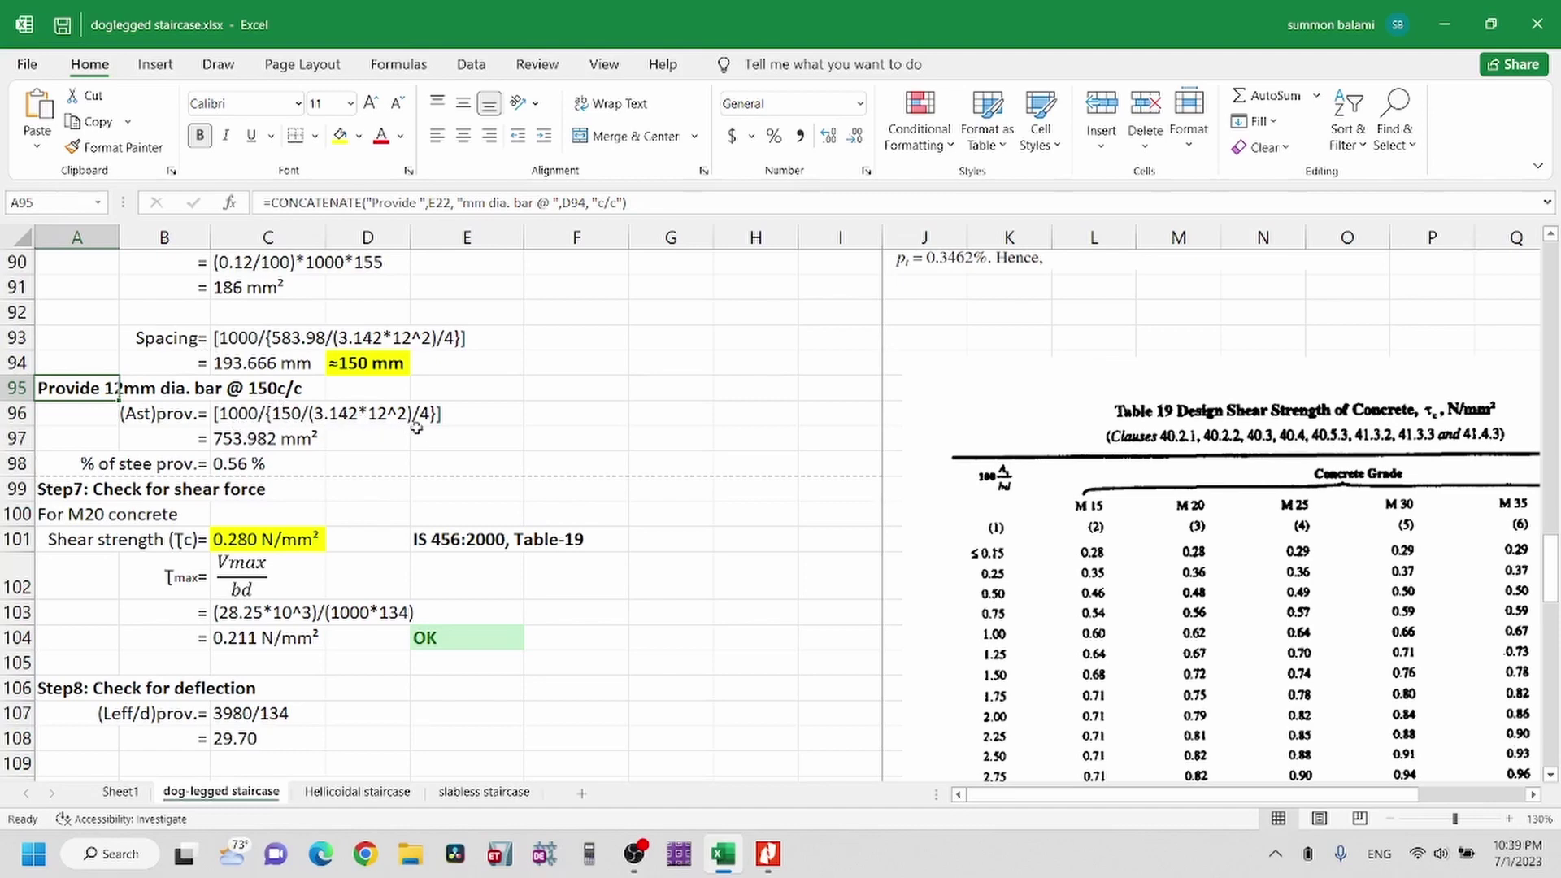
scroll(419, 426, "up", 2)
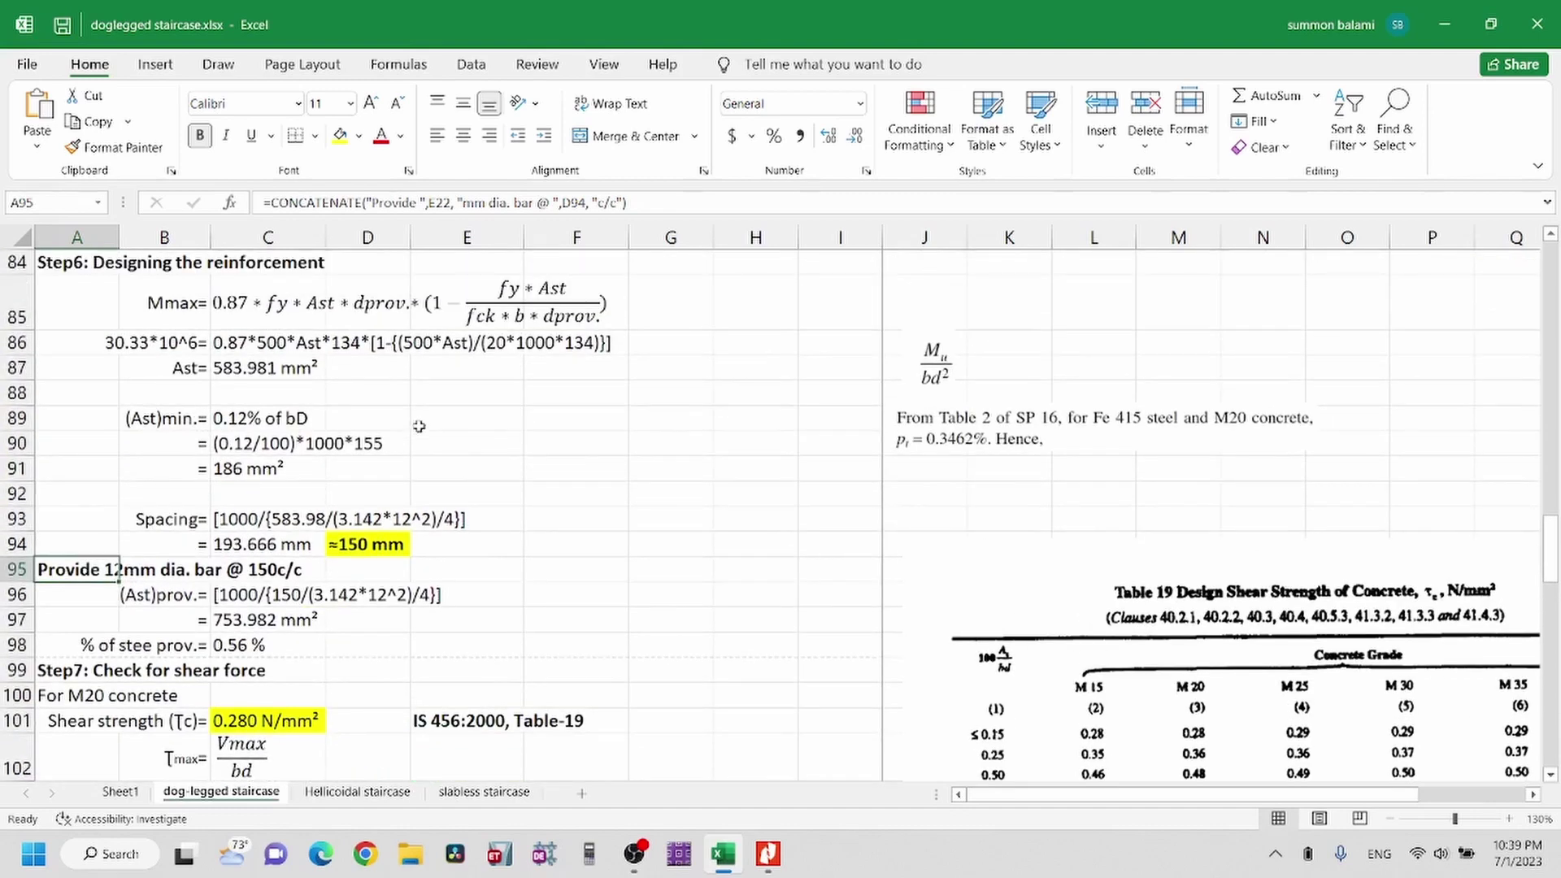
scroll(419, 426, "down", 1)
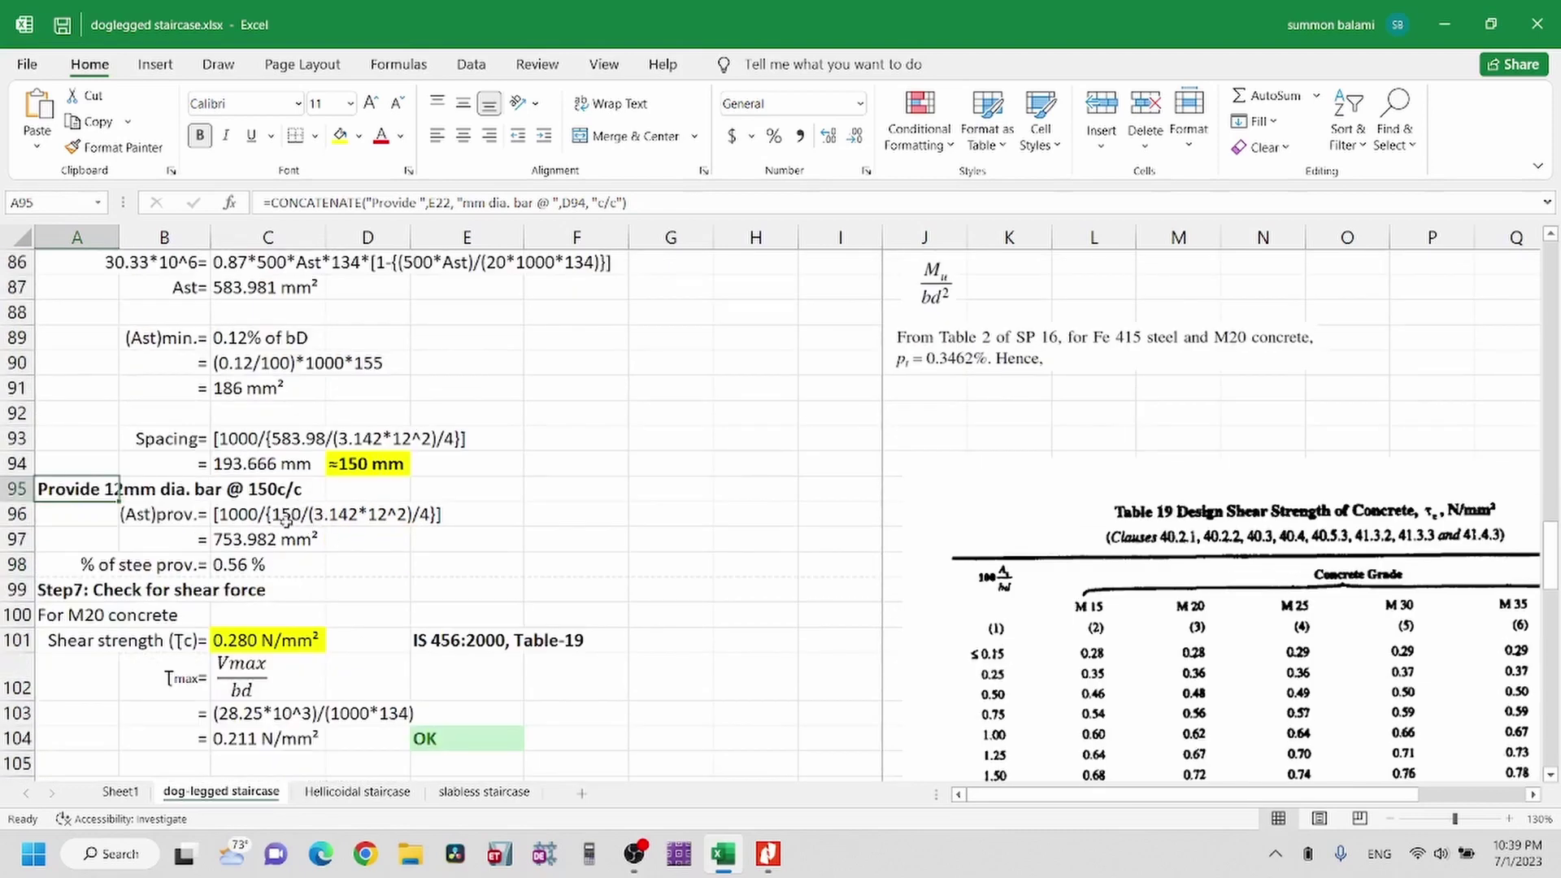
scroll(294, 521, "down", 1)
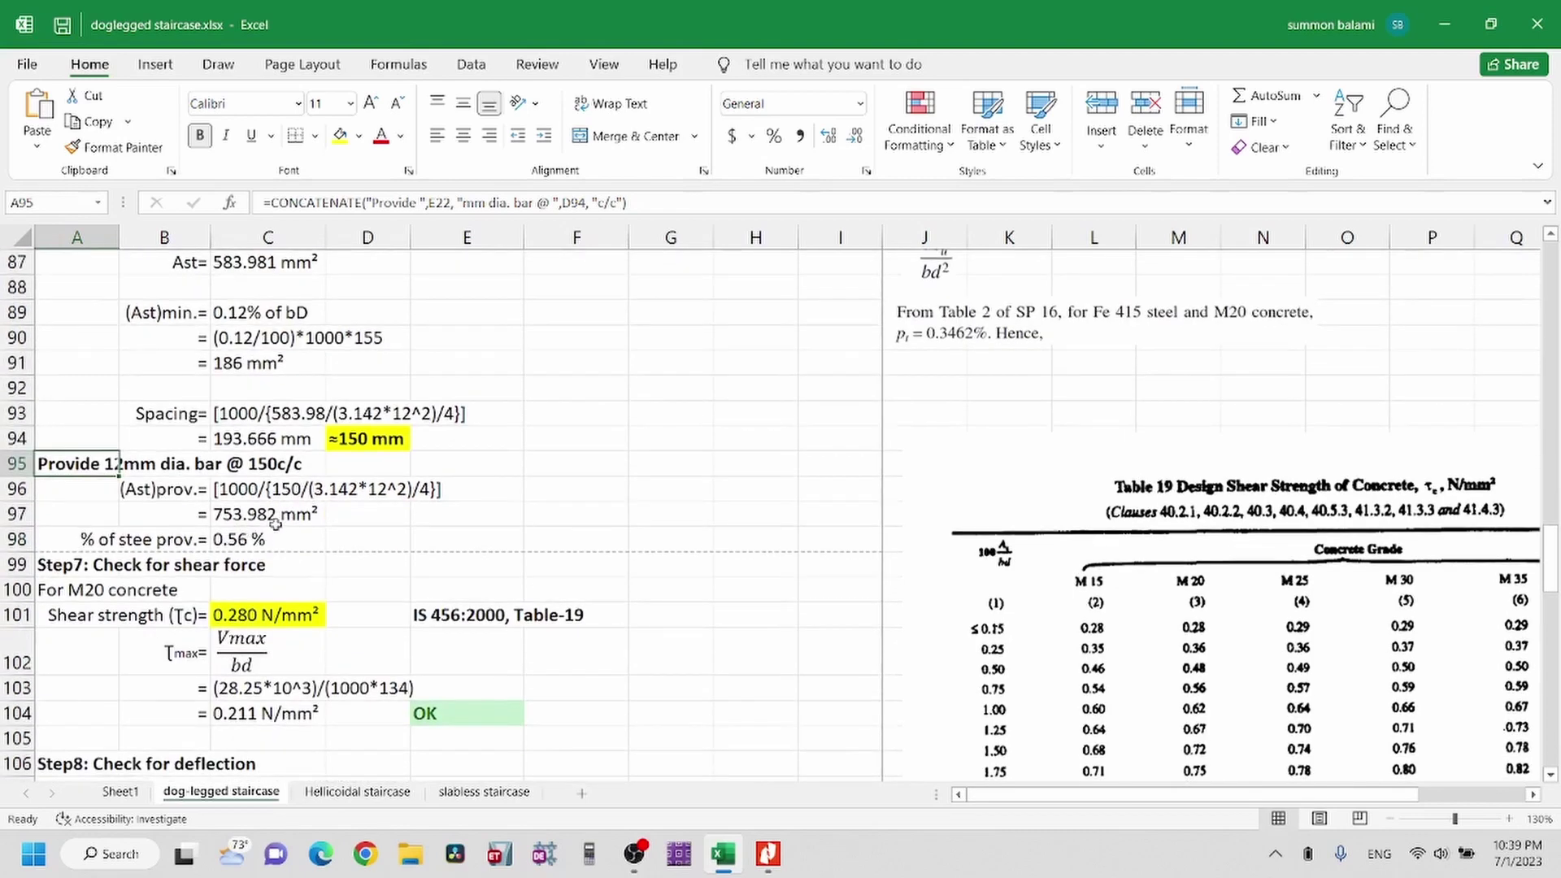
scroll(277, 517, "down", 3)
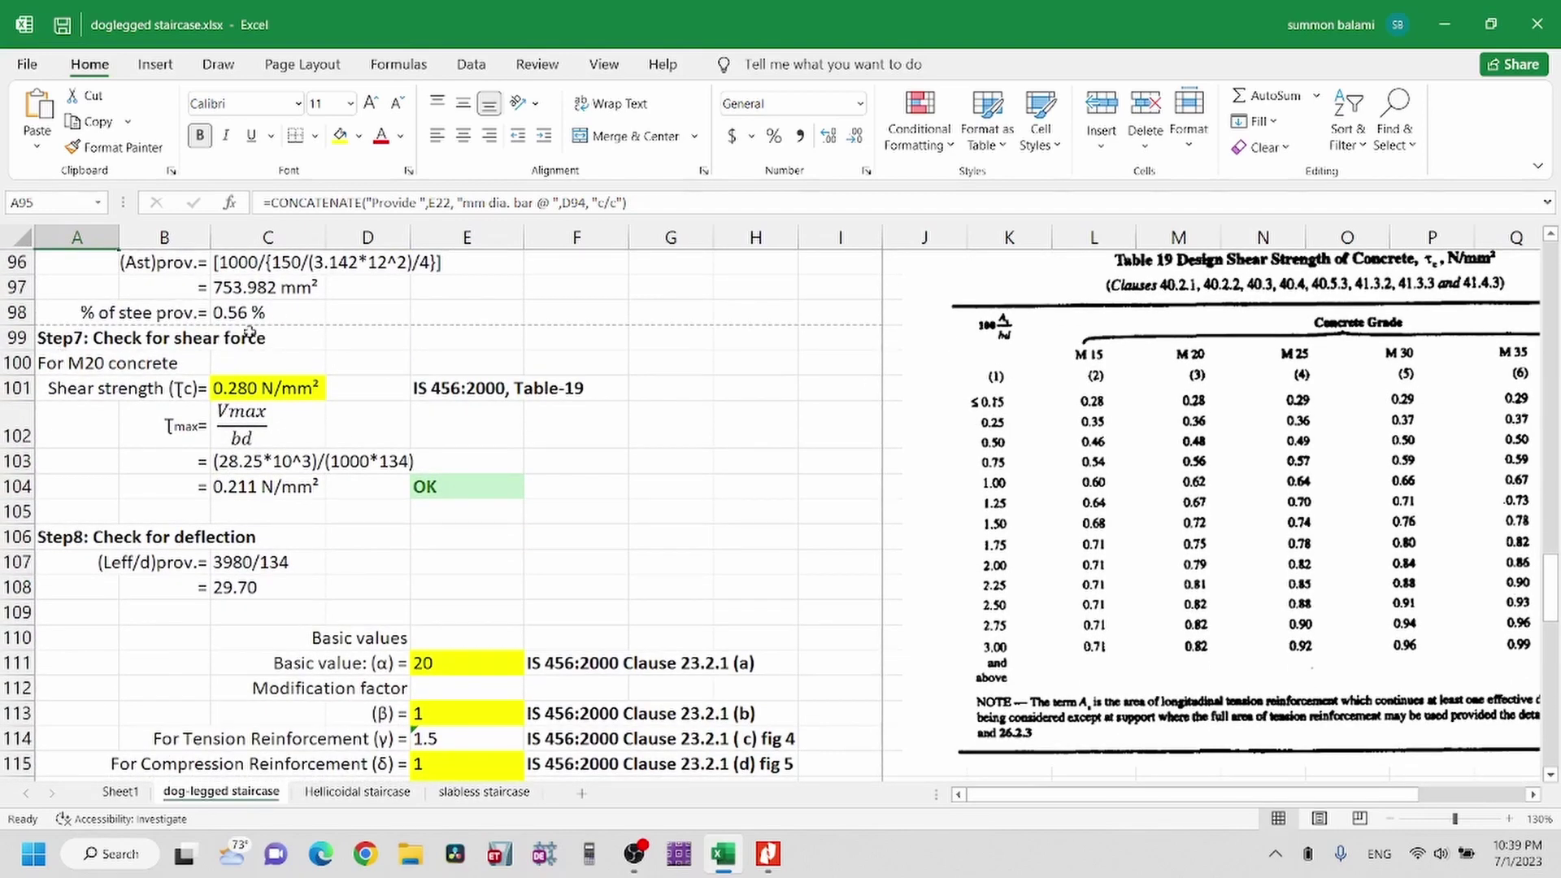
left_click_drag(55, 363, 153, 366)
left_click_drag(57, 390, 185, 388)
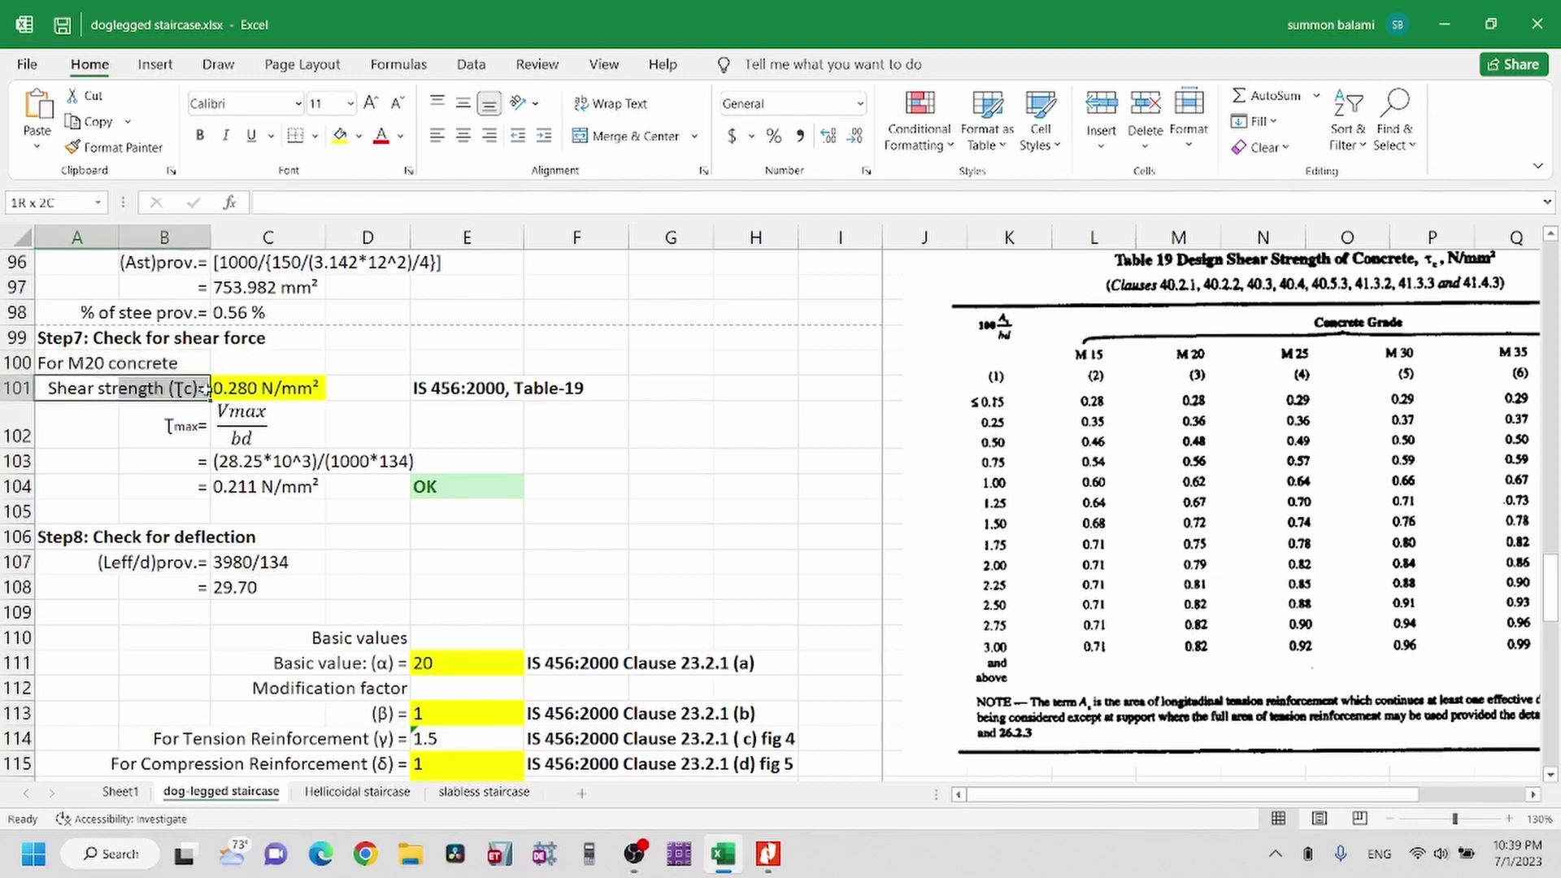
left_click(283, 391)
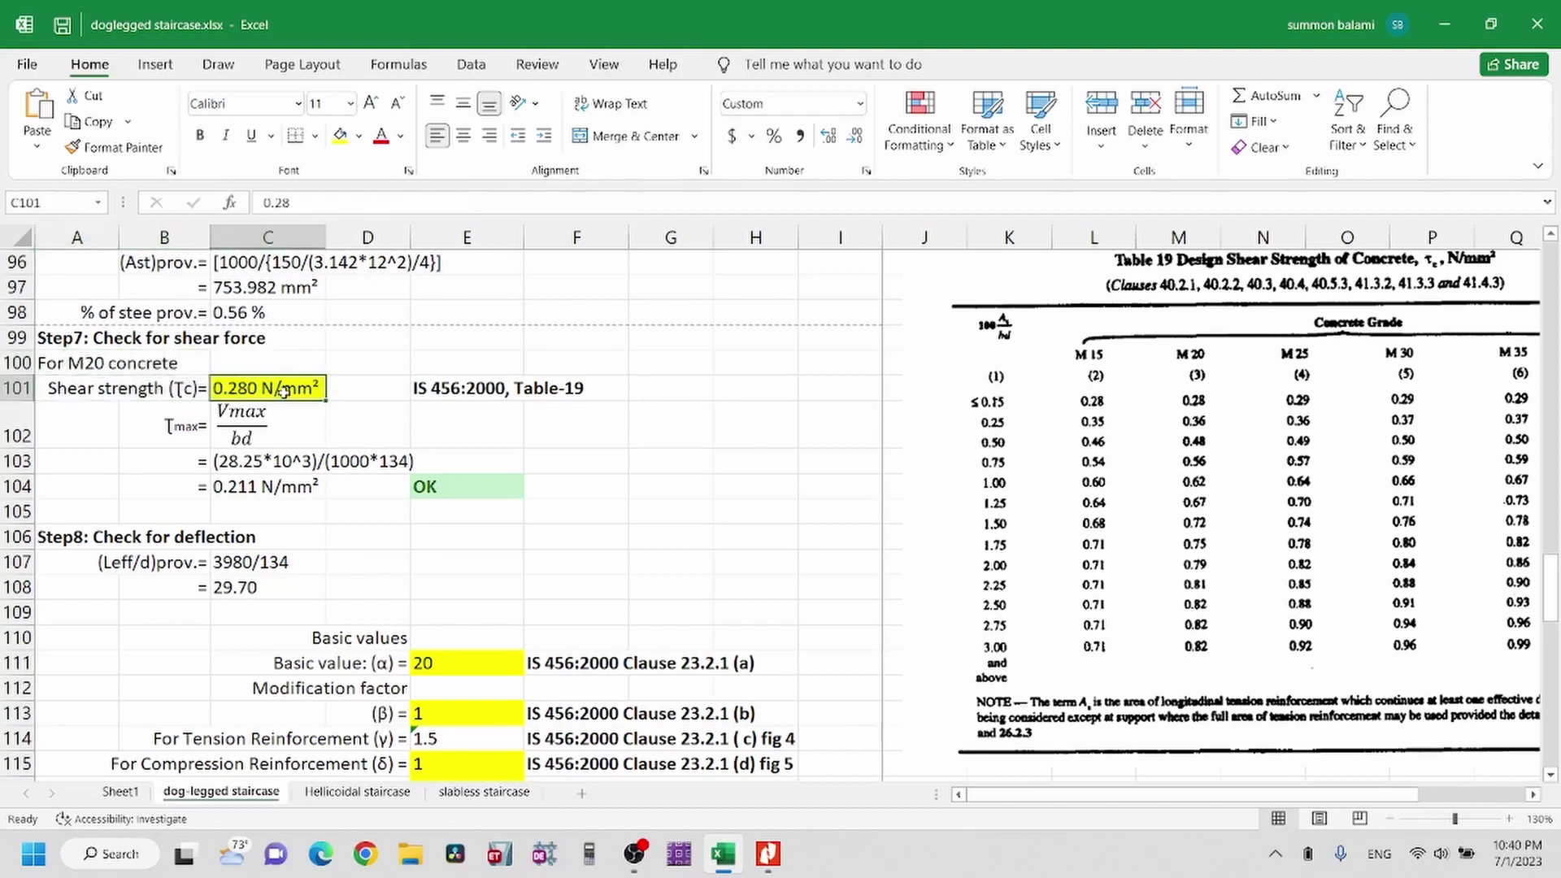
scroll(283, 391, "up", 1)
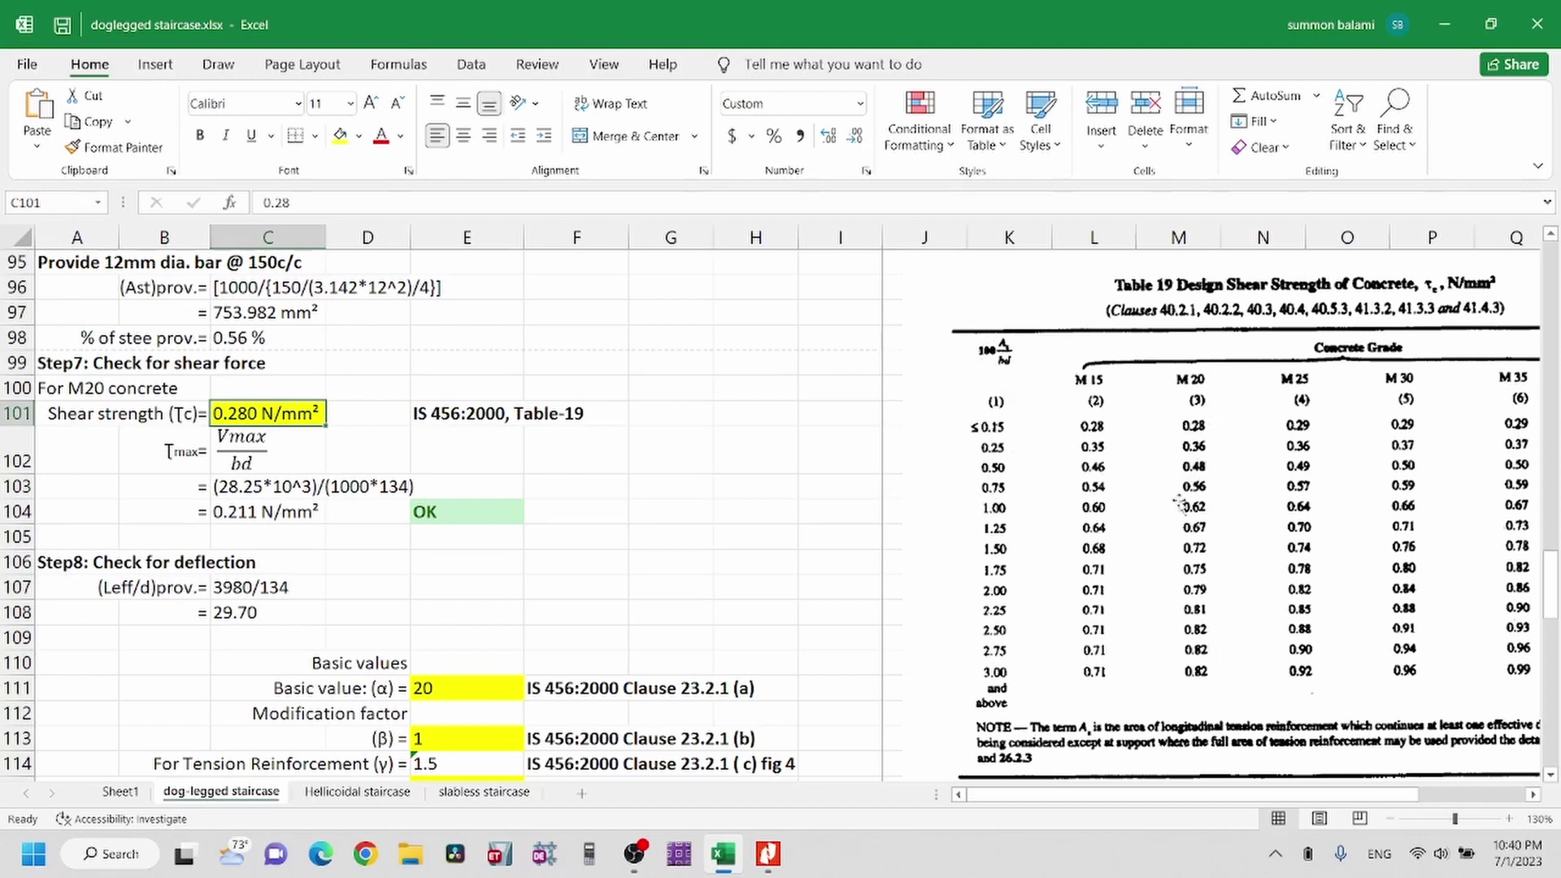
left_click(282, 391)
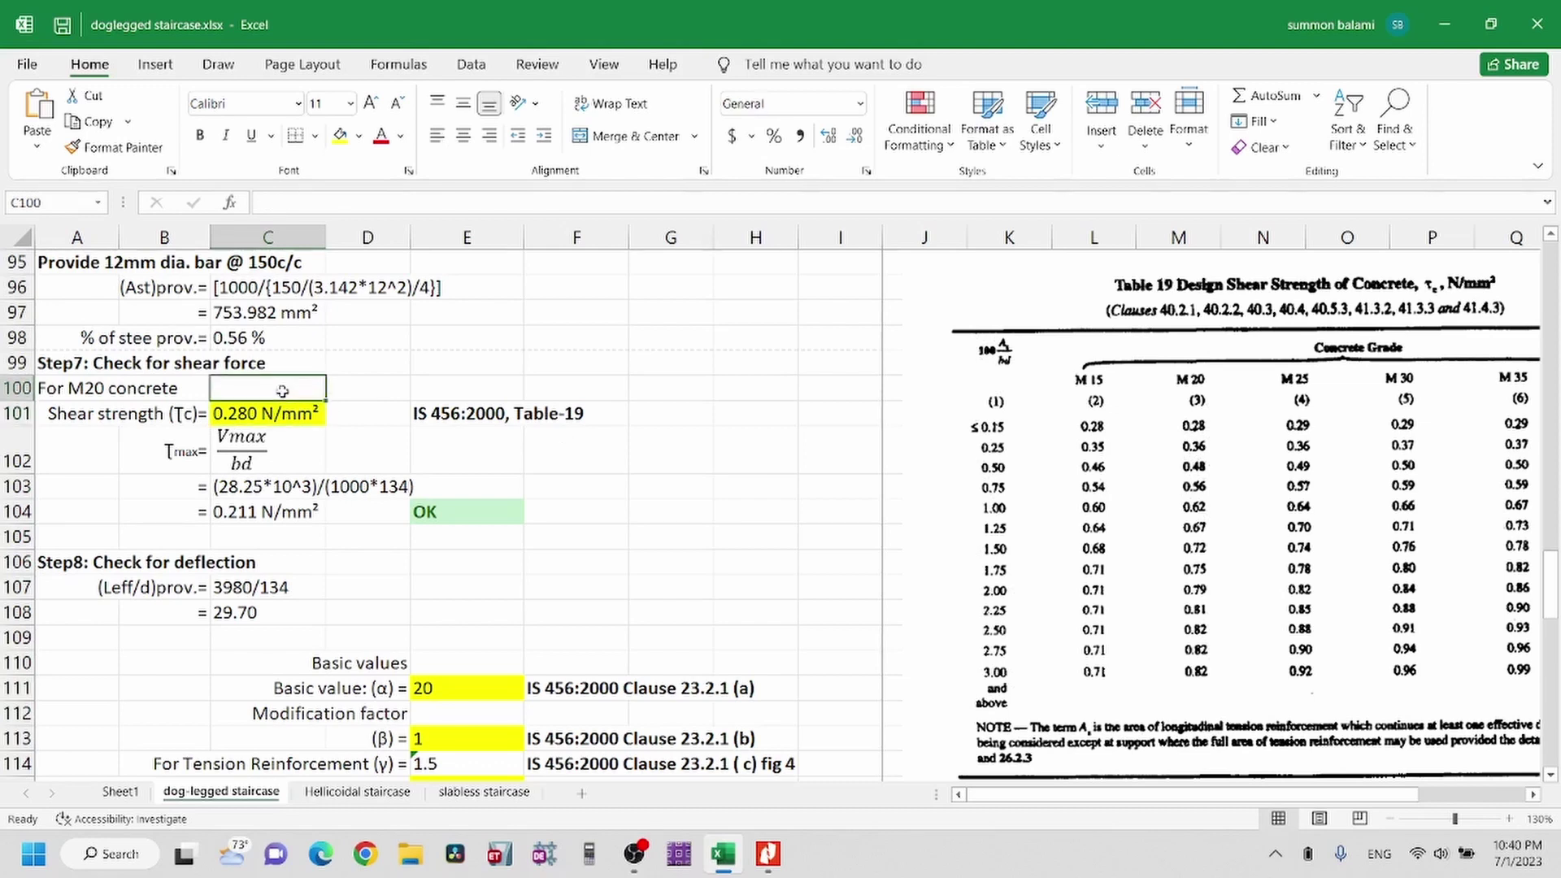
left_click(293, 421)
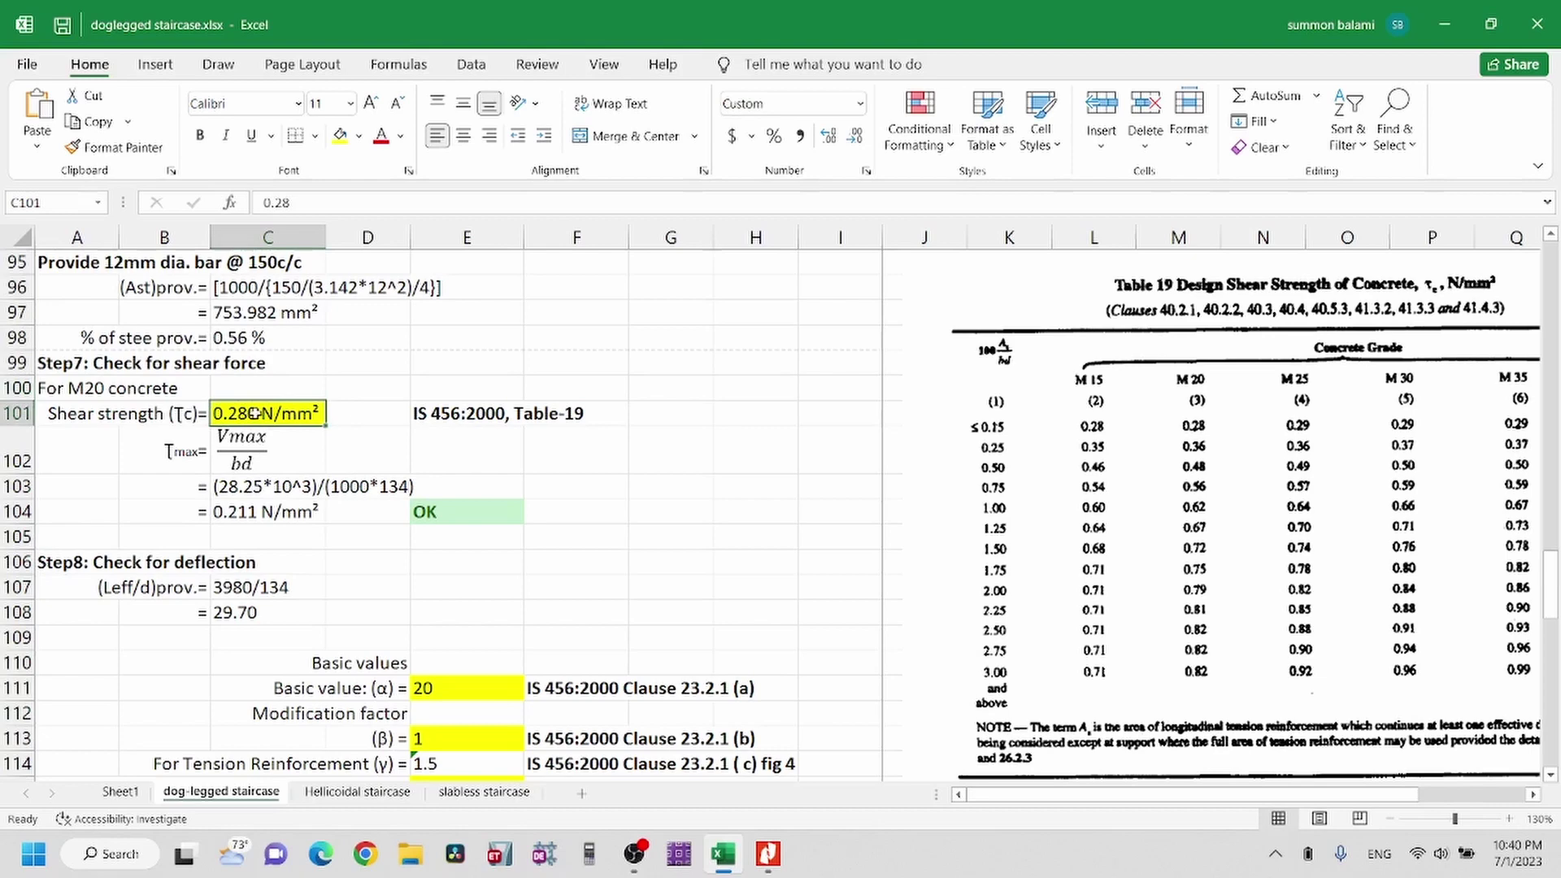
scroll(257, 413, "down", 1)
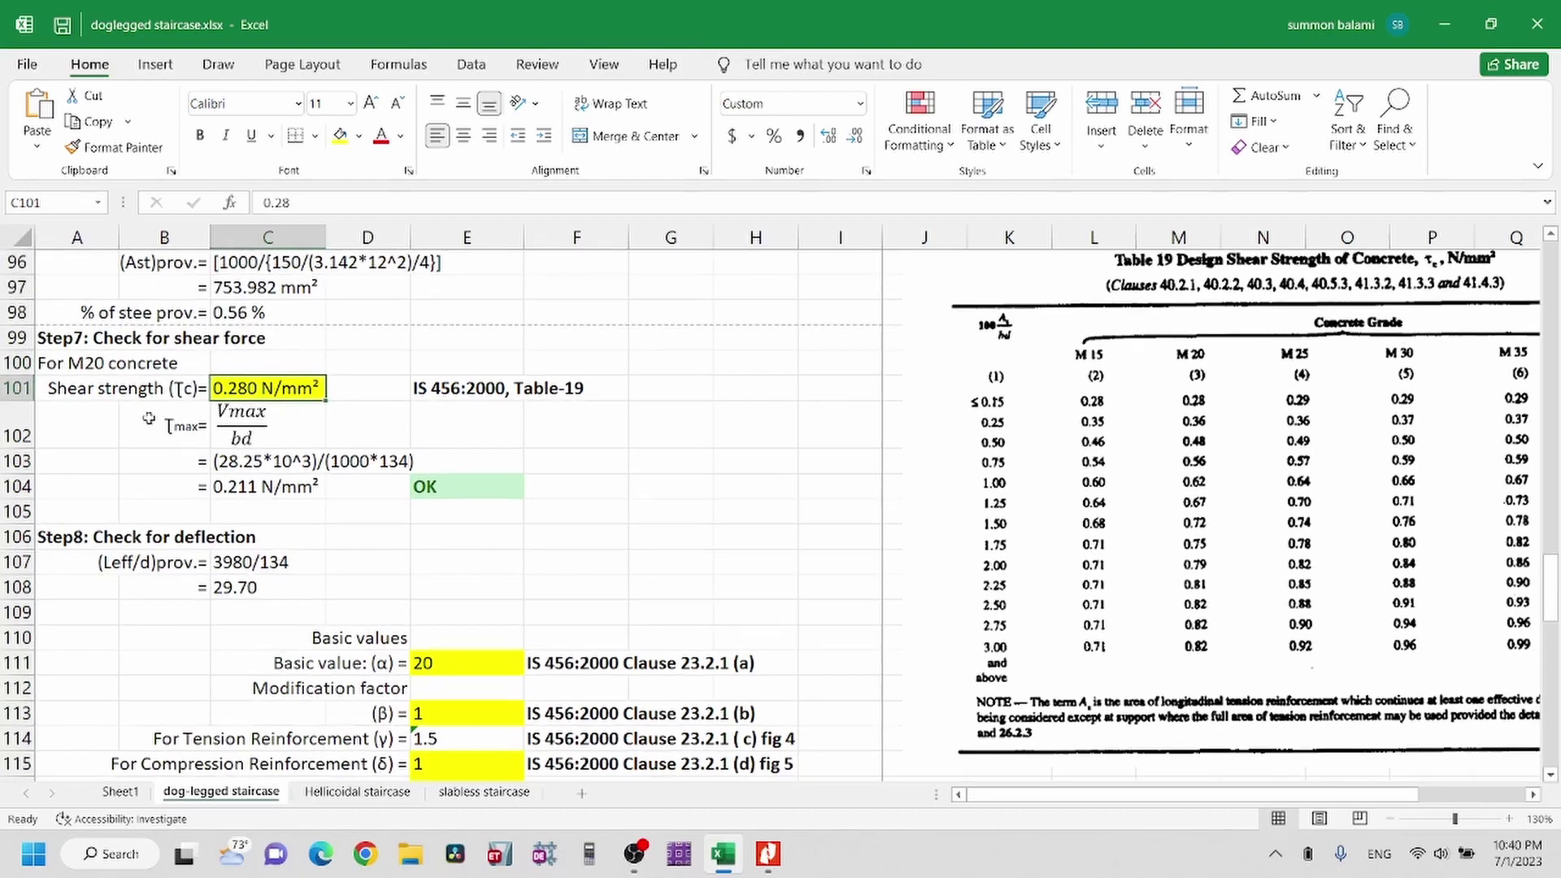
left_click(153, 420)
left_click_drag(154, 420, 284, 488)
left_click(116, 393)
left_click_drag(150, 394, 303, 393)
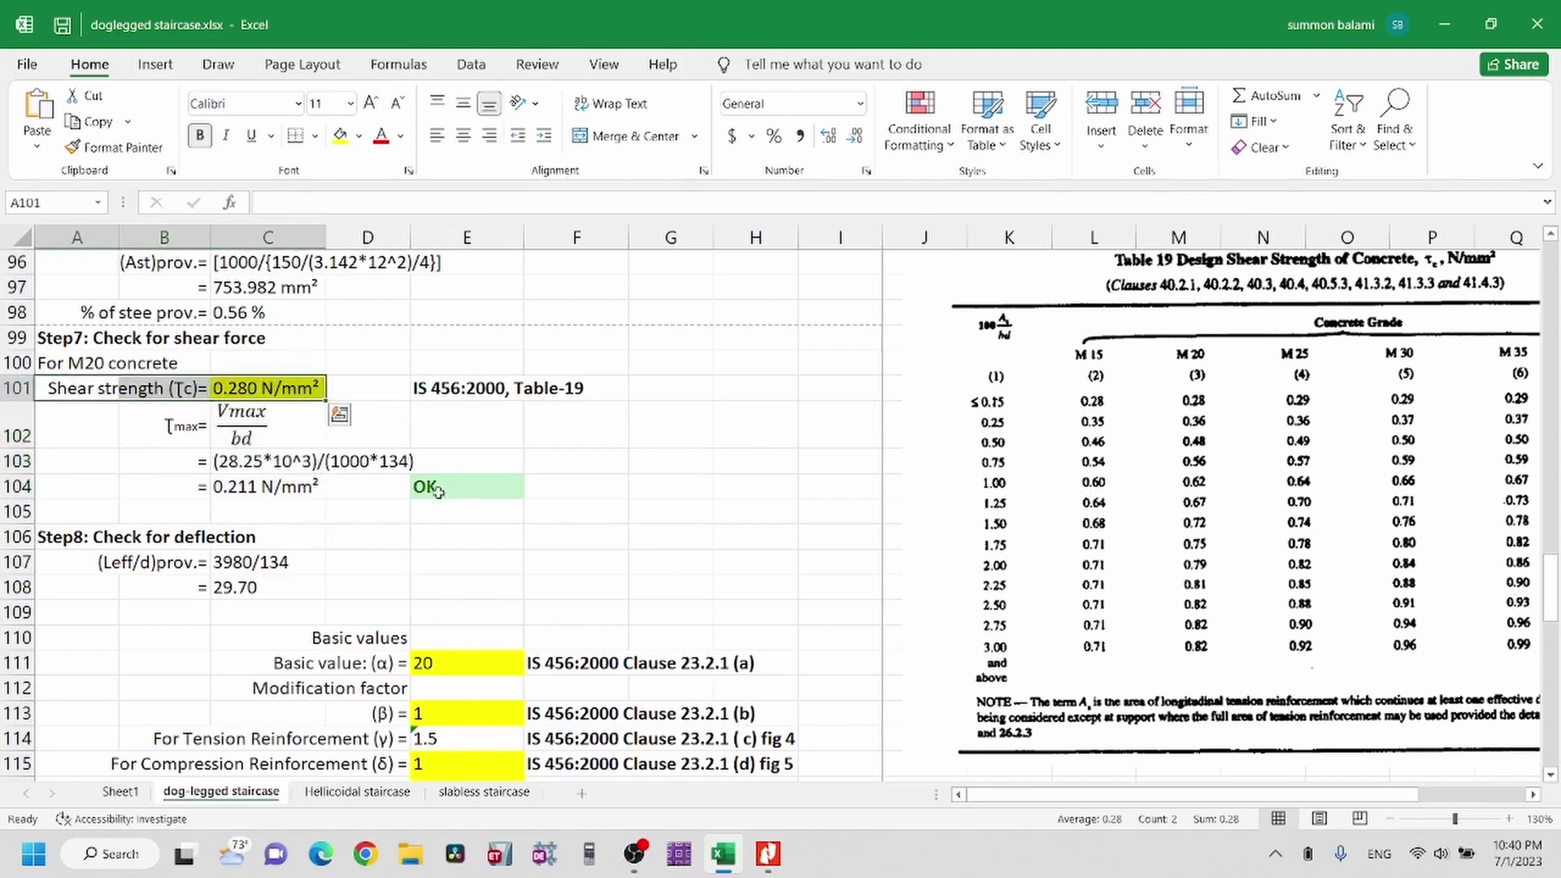
scroll(341, 455, "up", 1)
left_click(460, 515)
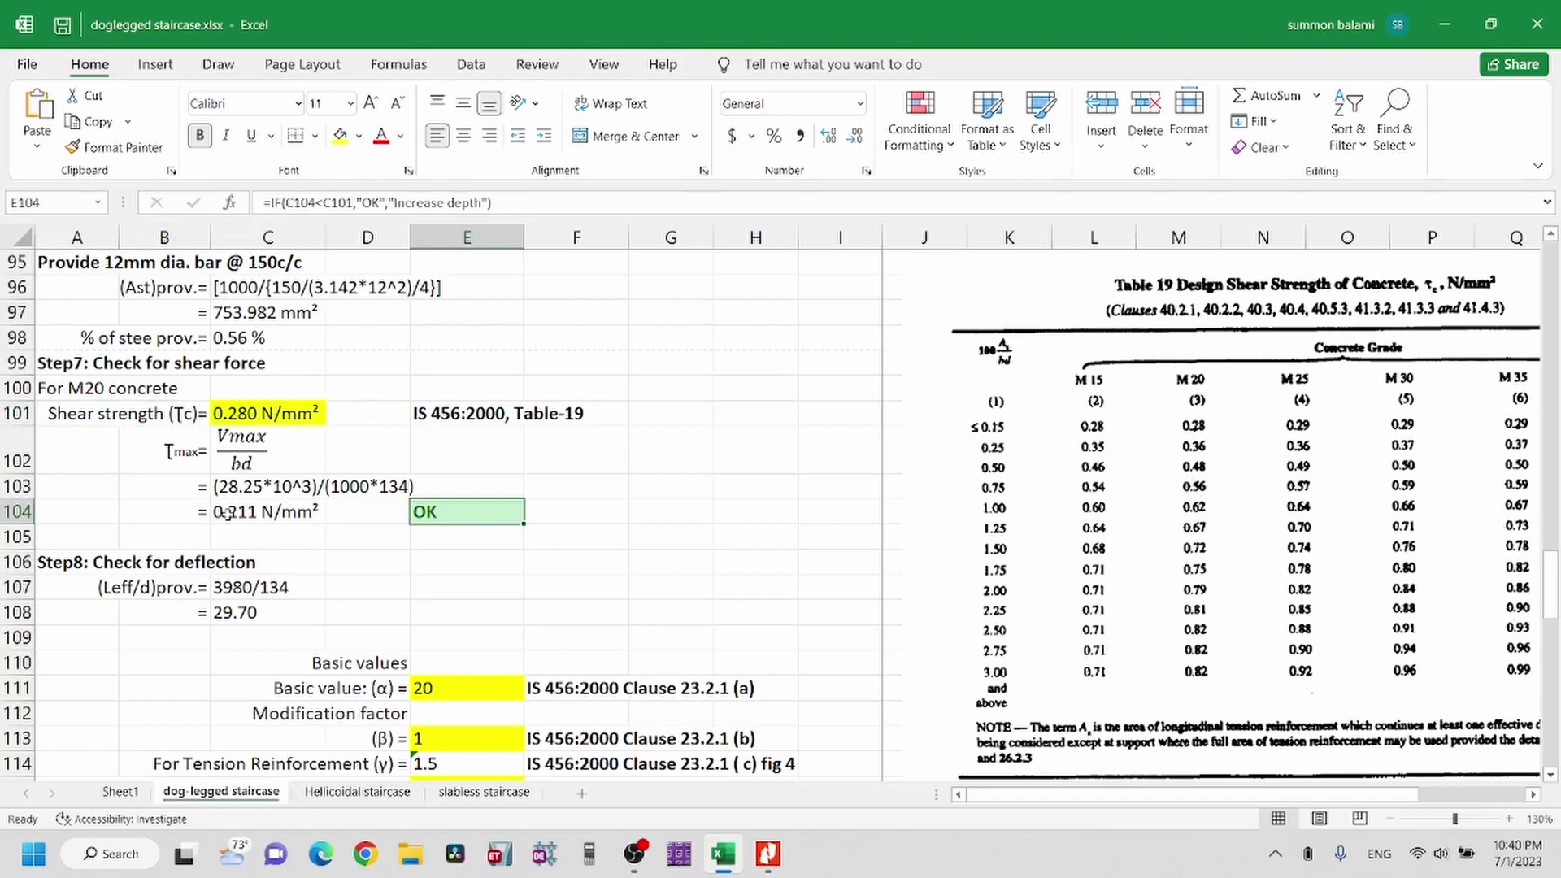
scroll(228, 513, "down", 1)
scroll(511, 447, "up", 3)
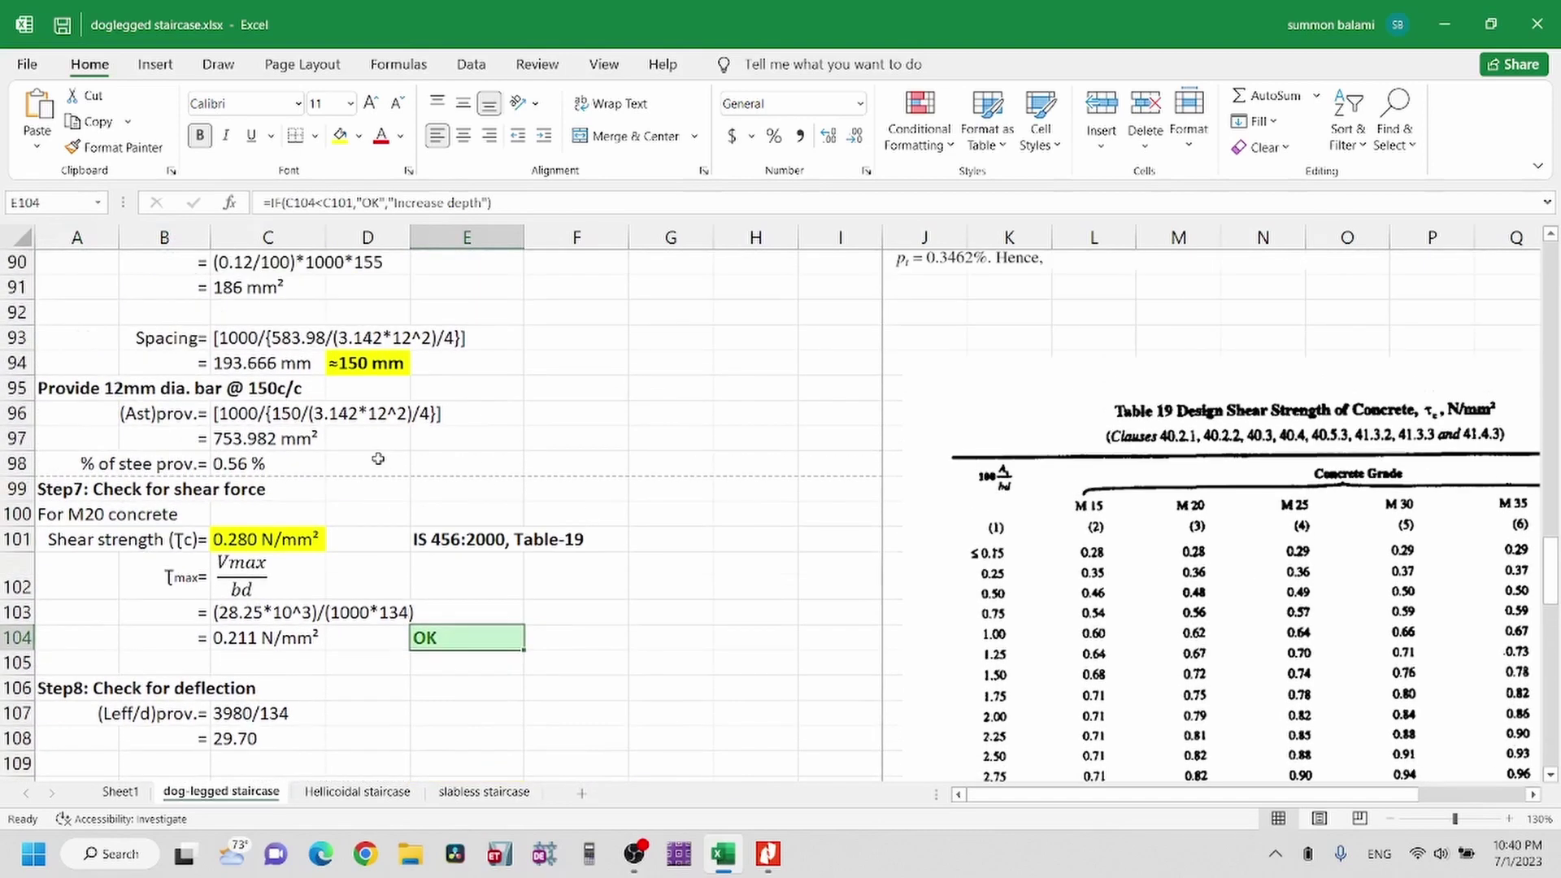
scroll(374, 463, "up", 1)
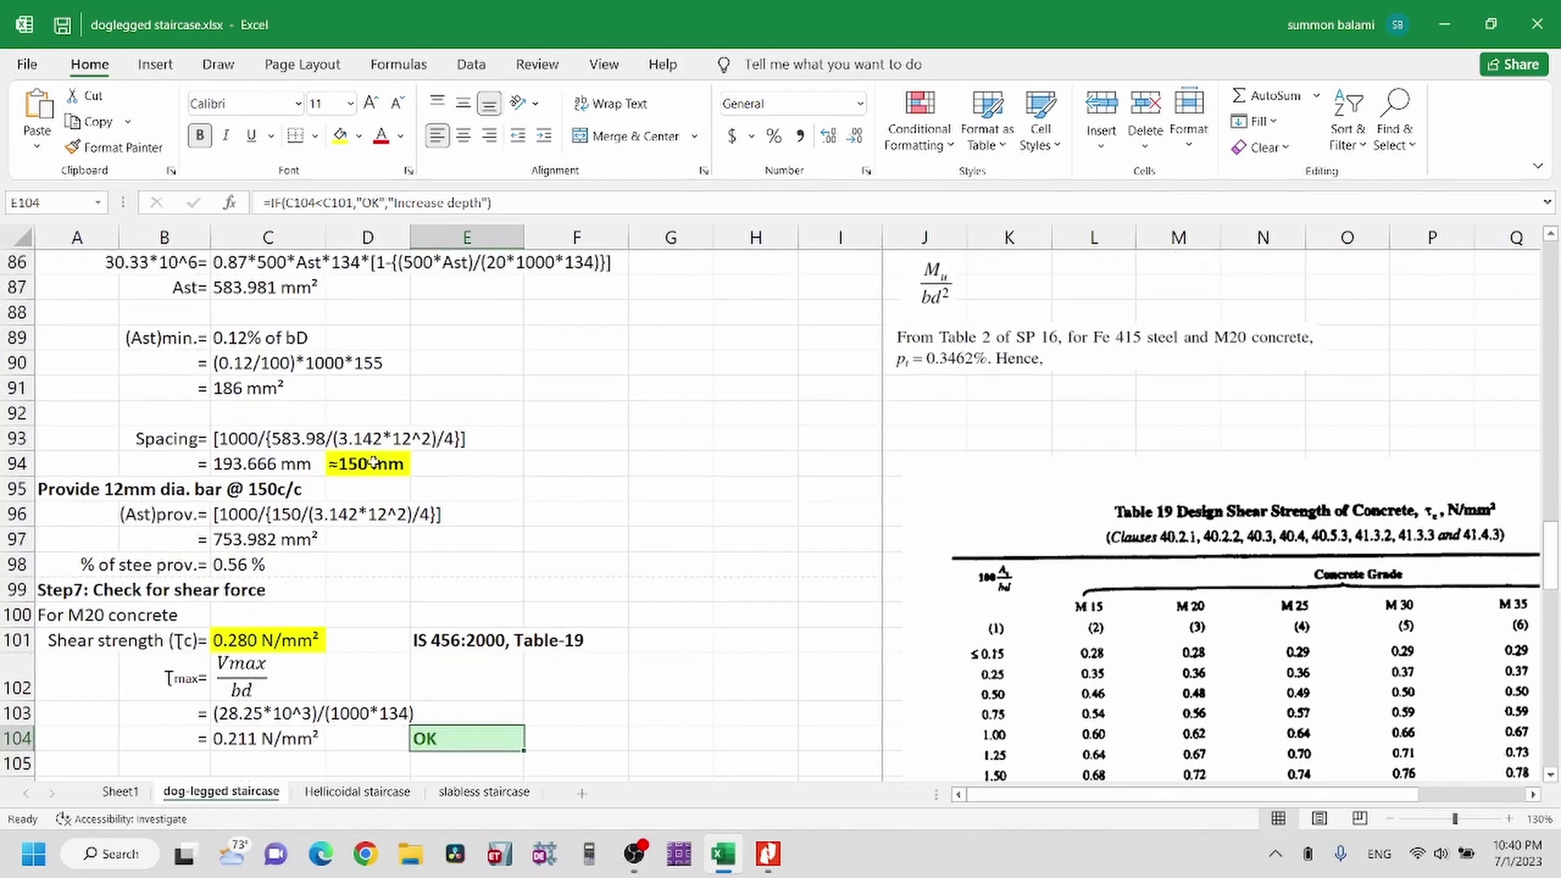
scroll(498, 524, "down", 3)
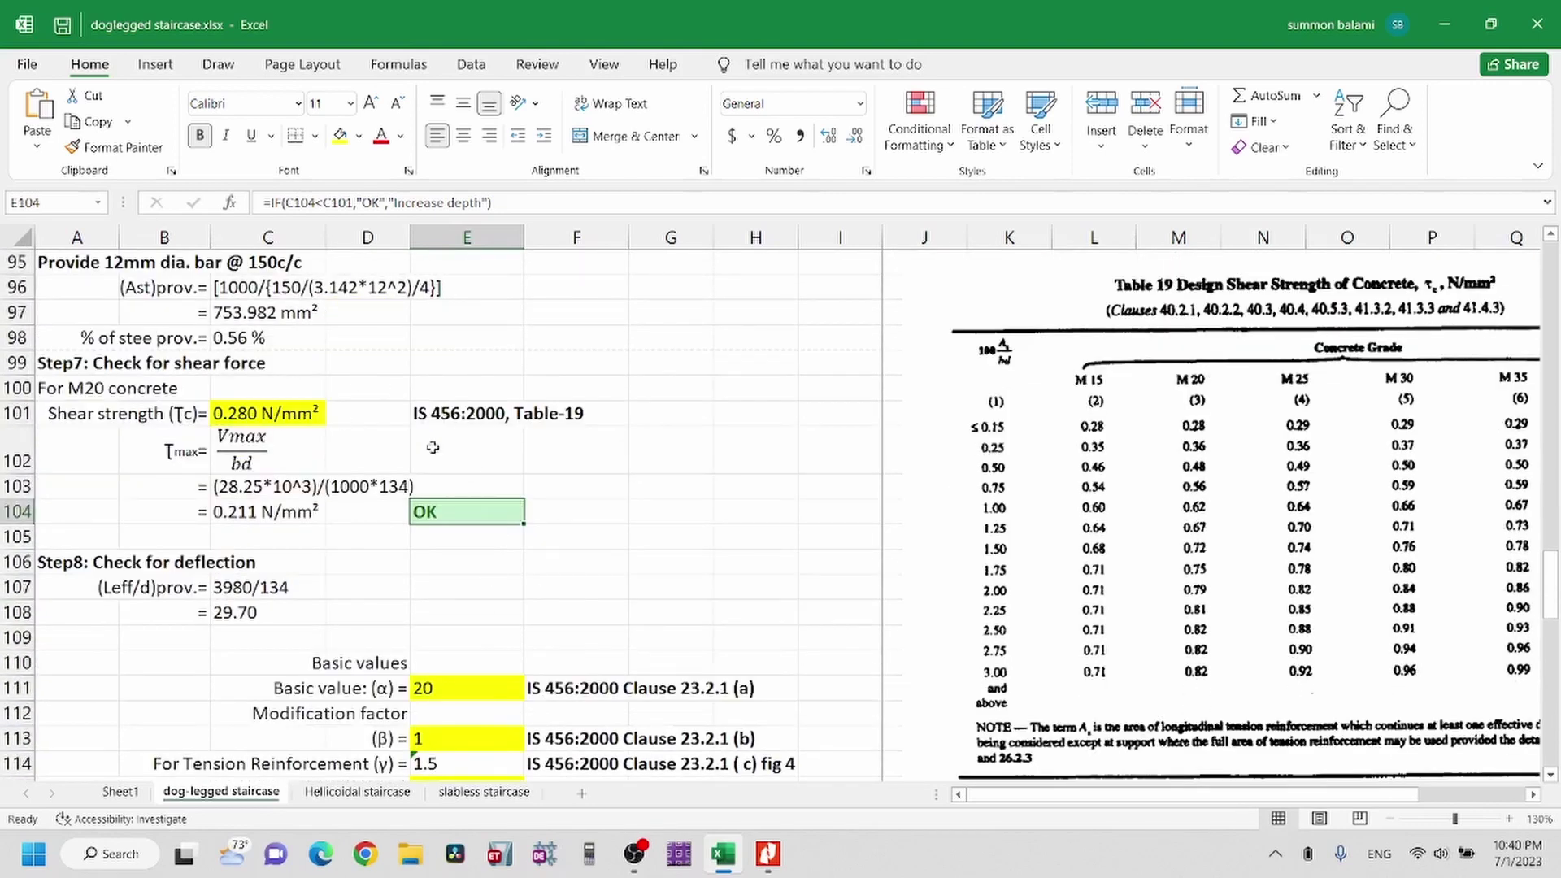
scroll(433, 448, "down", 2)
scroll(432, 448, "down", 1)
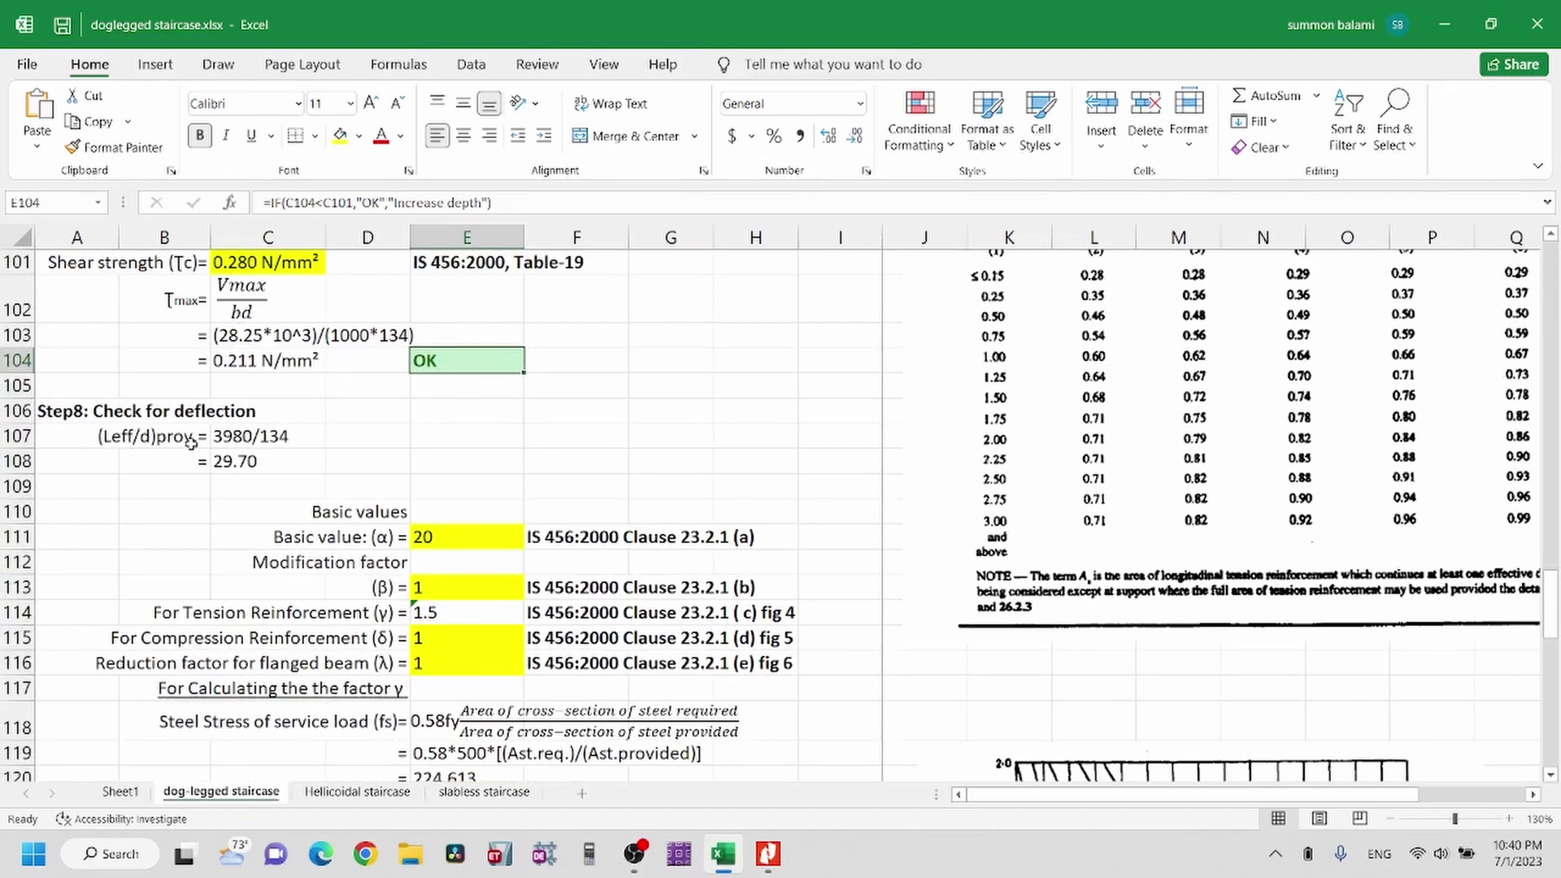
scroll(191, 443, "down", 1)
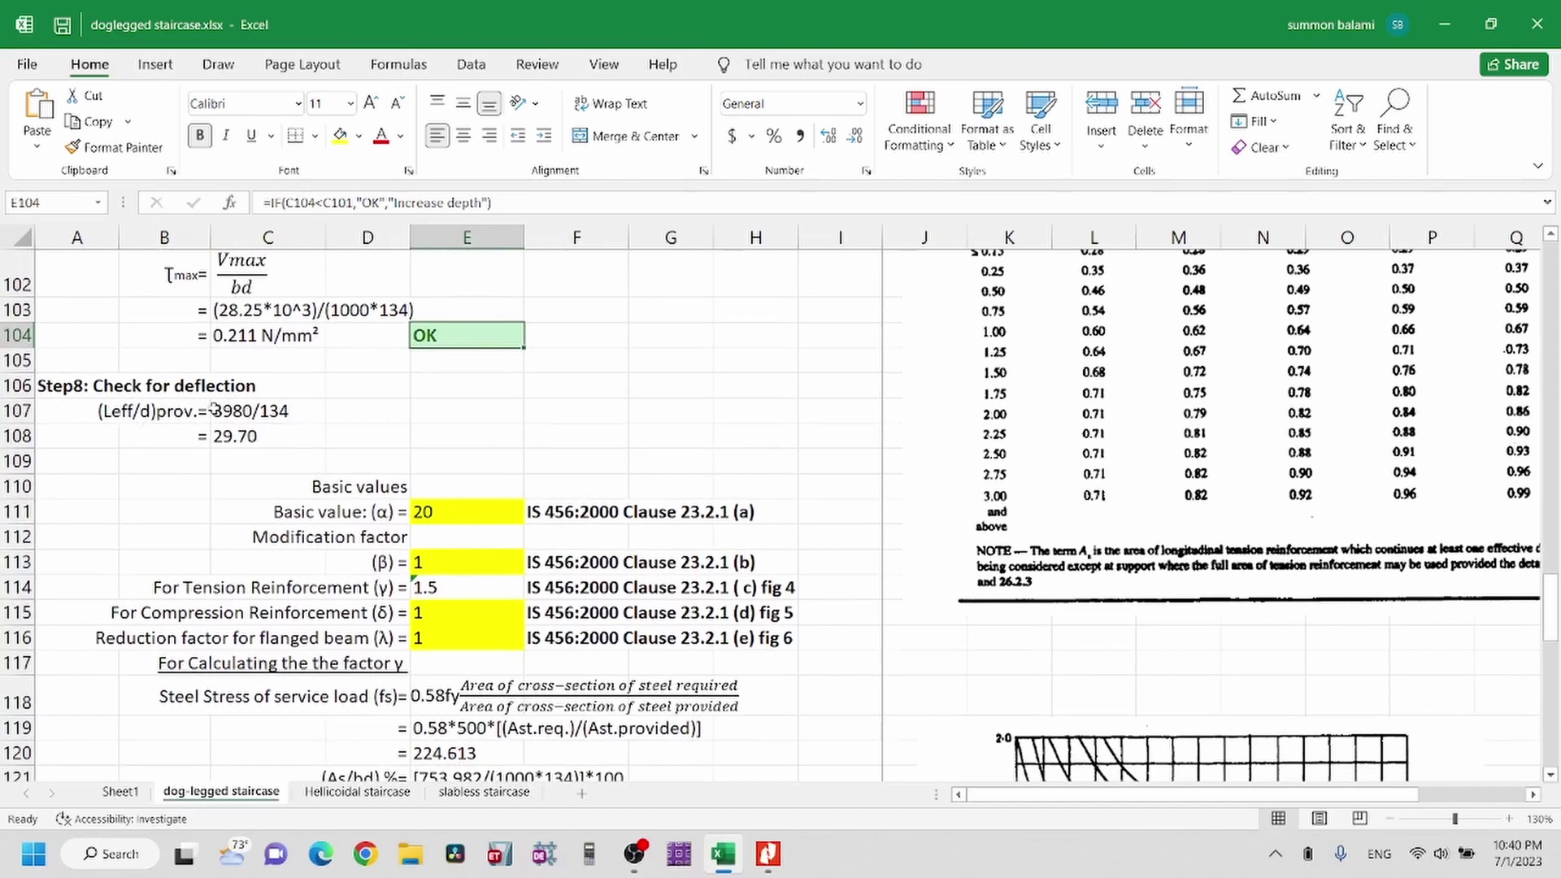
scroll(242, 416, "down", 1)
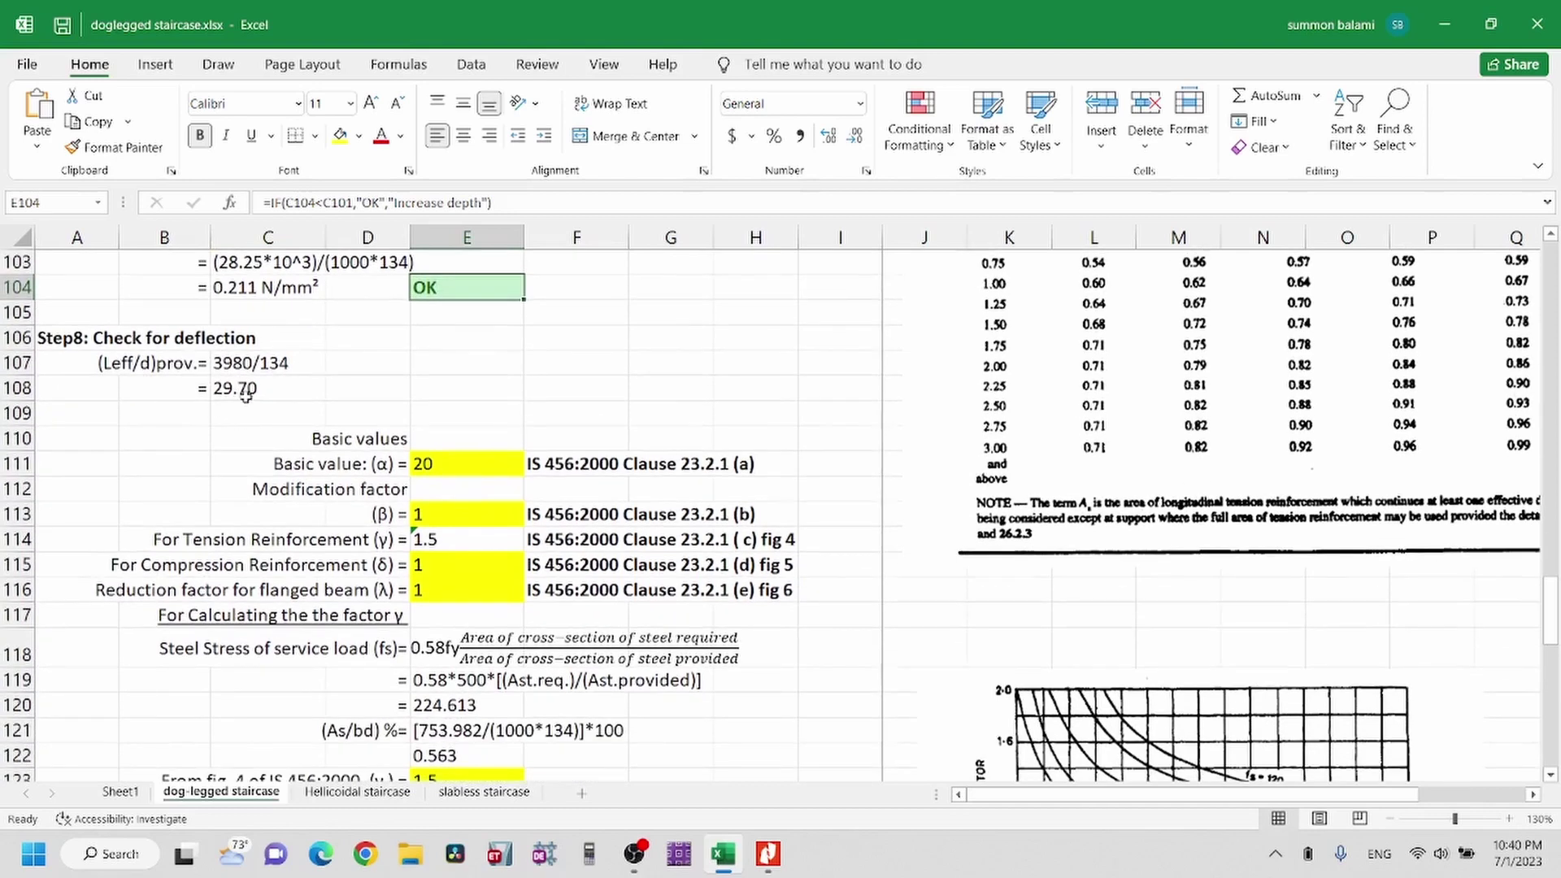
scroll(246, 393, "down", 4)
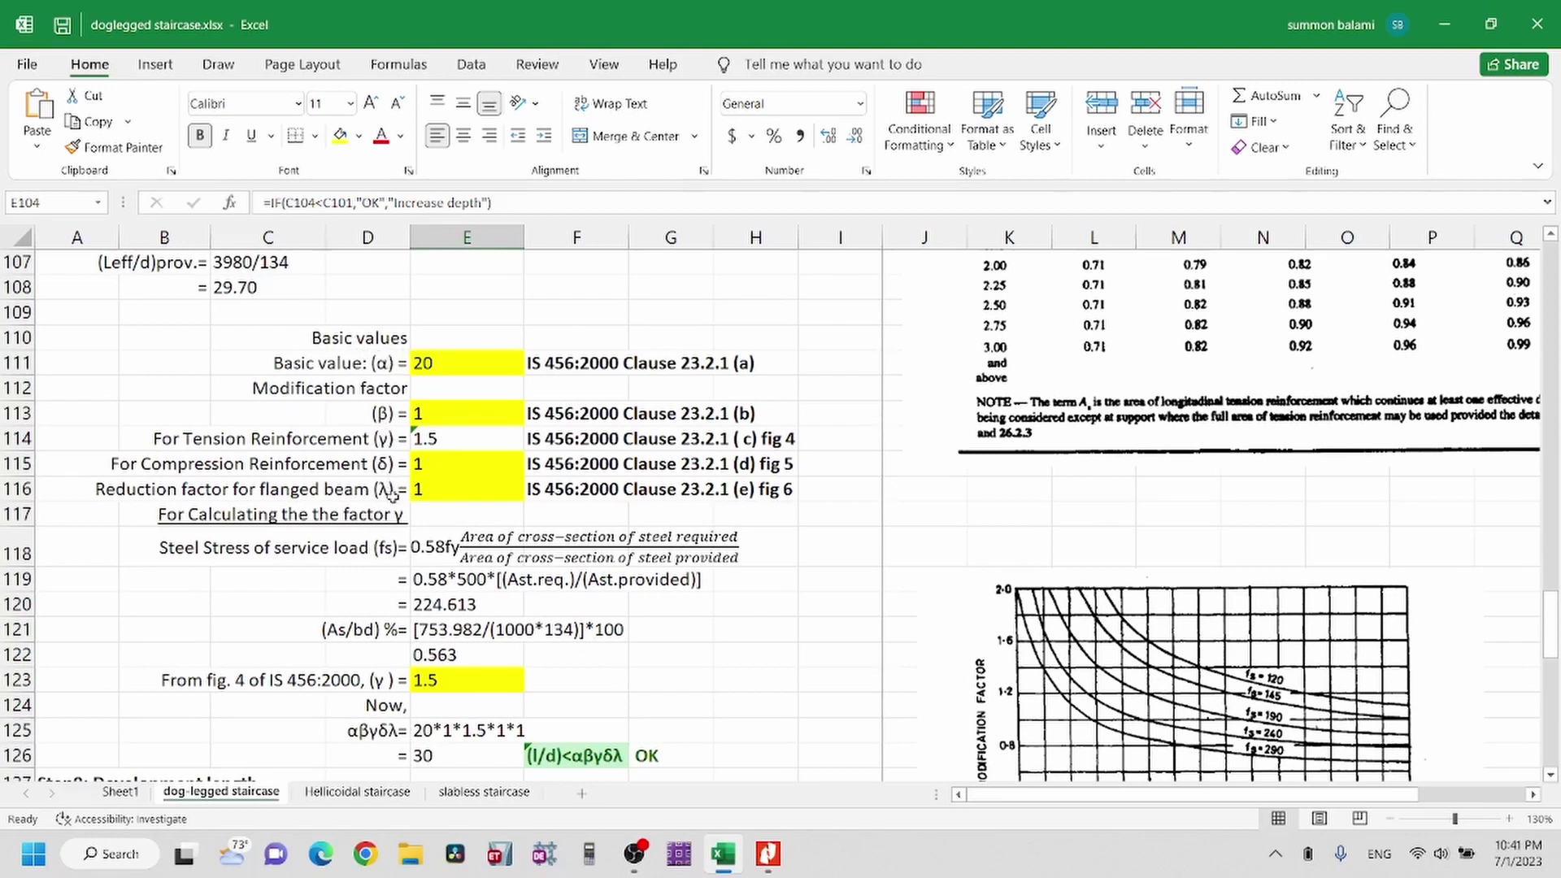
scroll(397, 514, "down", 2)
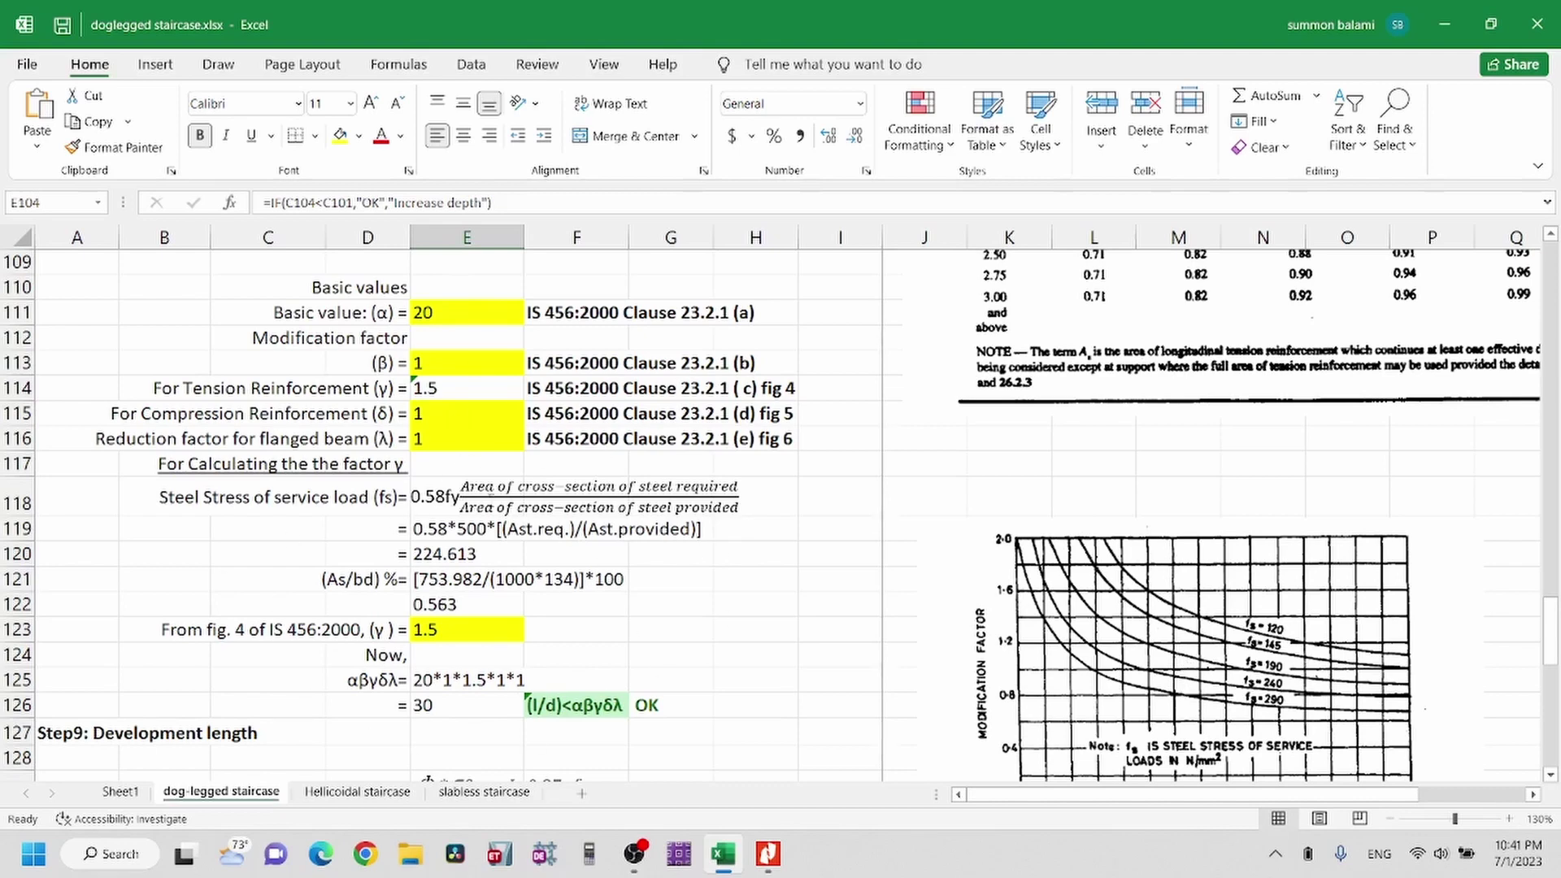
scroll(467, 523, "up", 1)
scroll(509, 465, "down", 1)
scroll(618, 543, "down", 3)
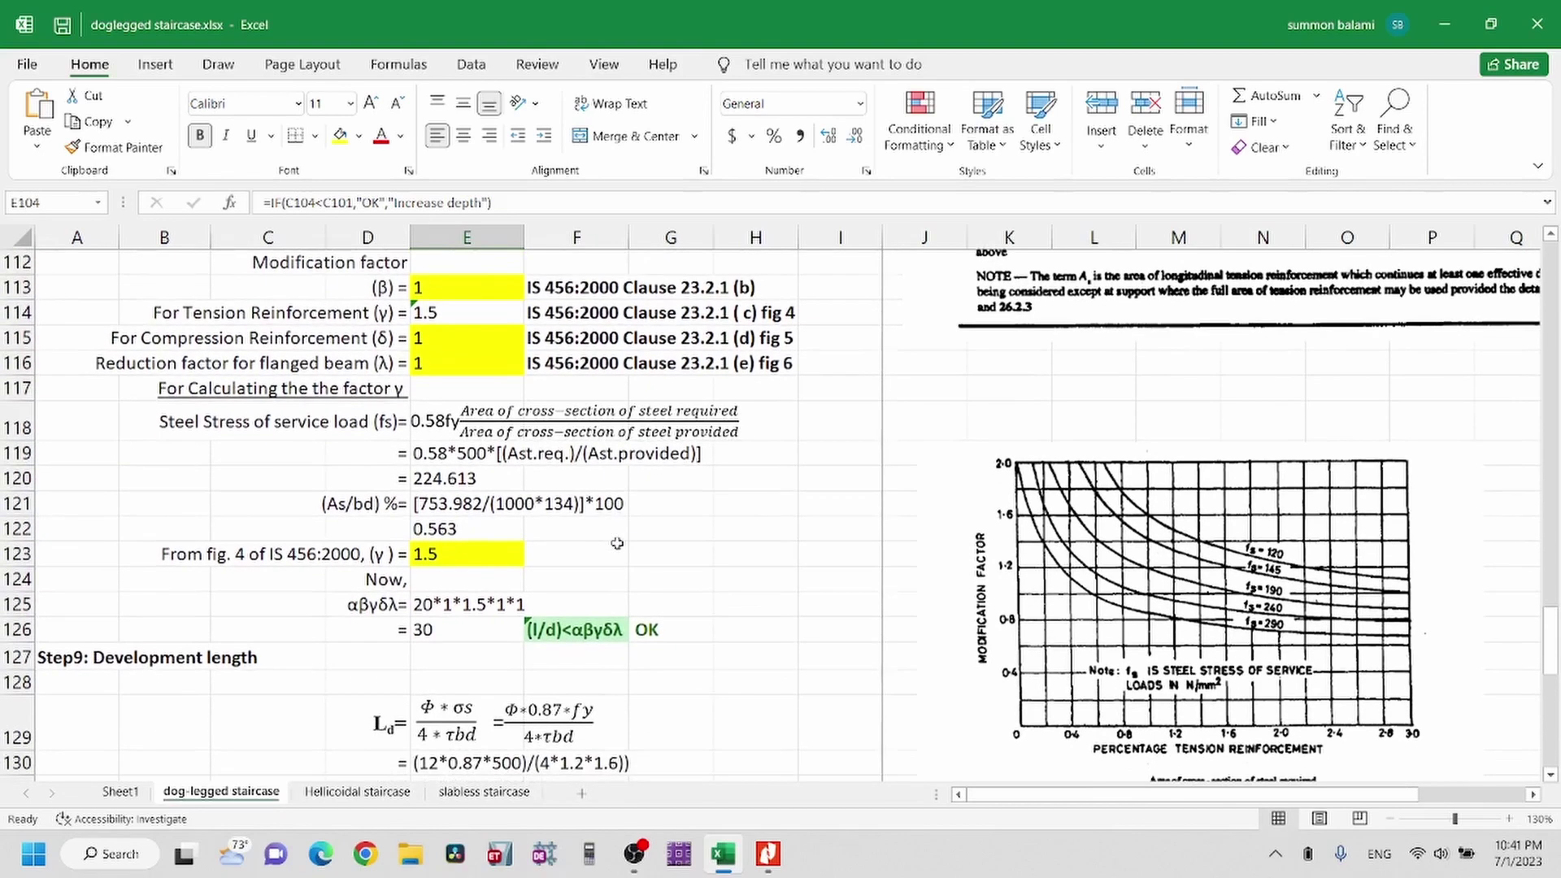
left_click(555, 638)
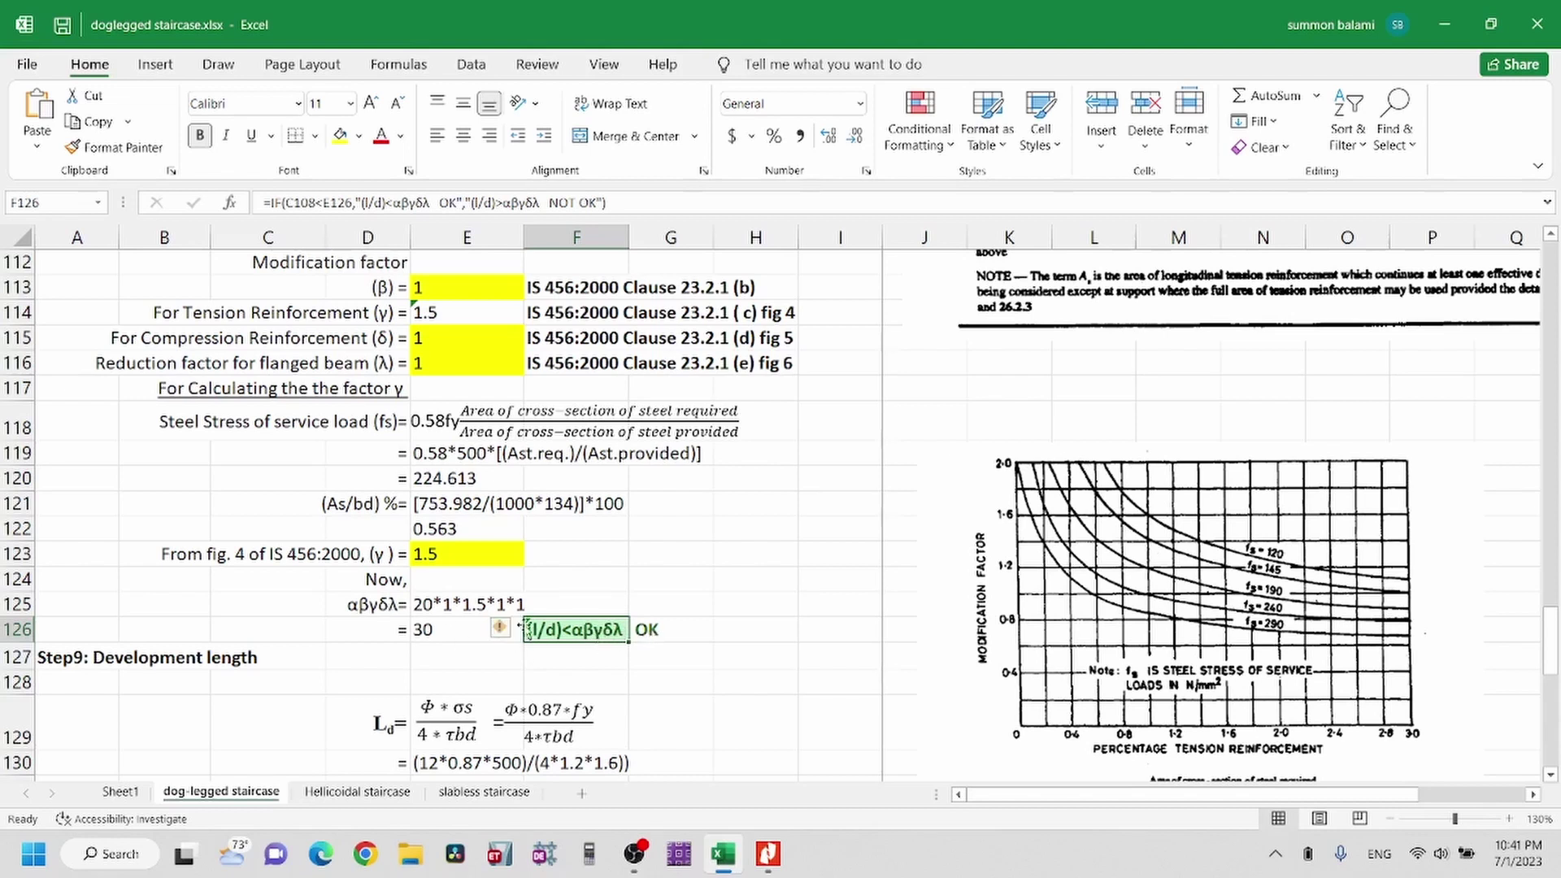
left_click(458, 629)
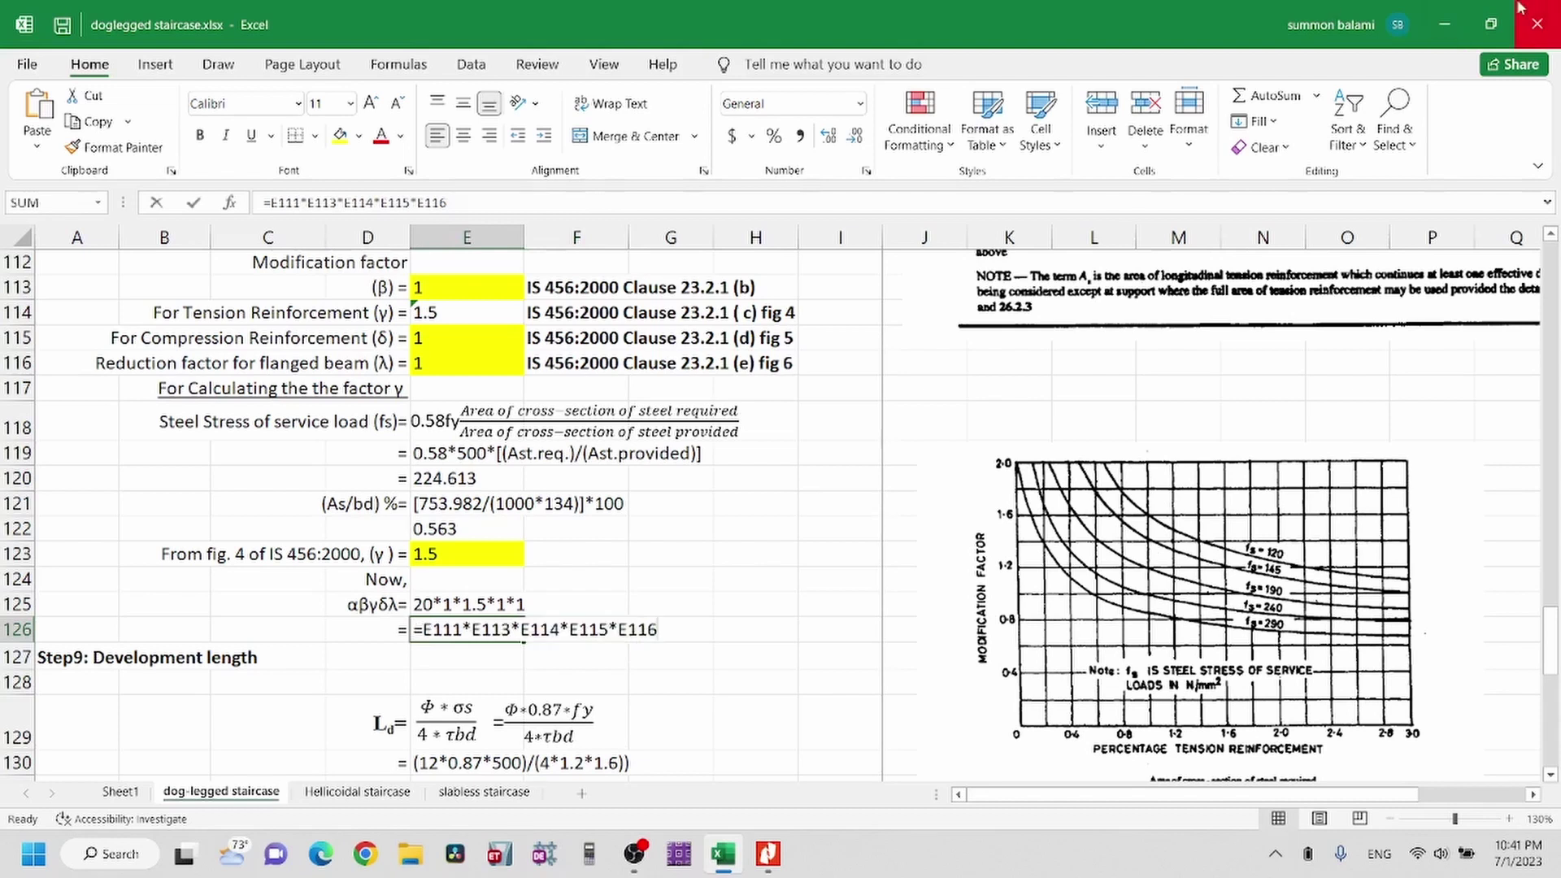
type("20")
key("Return")
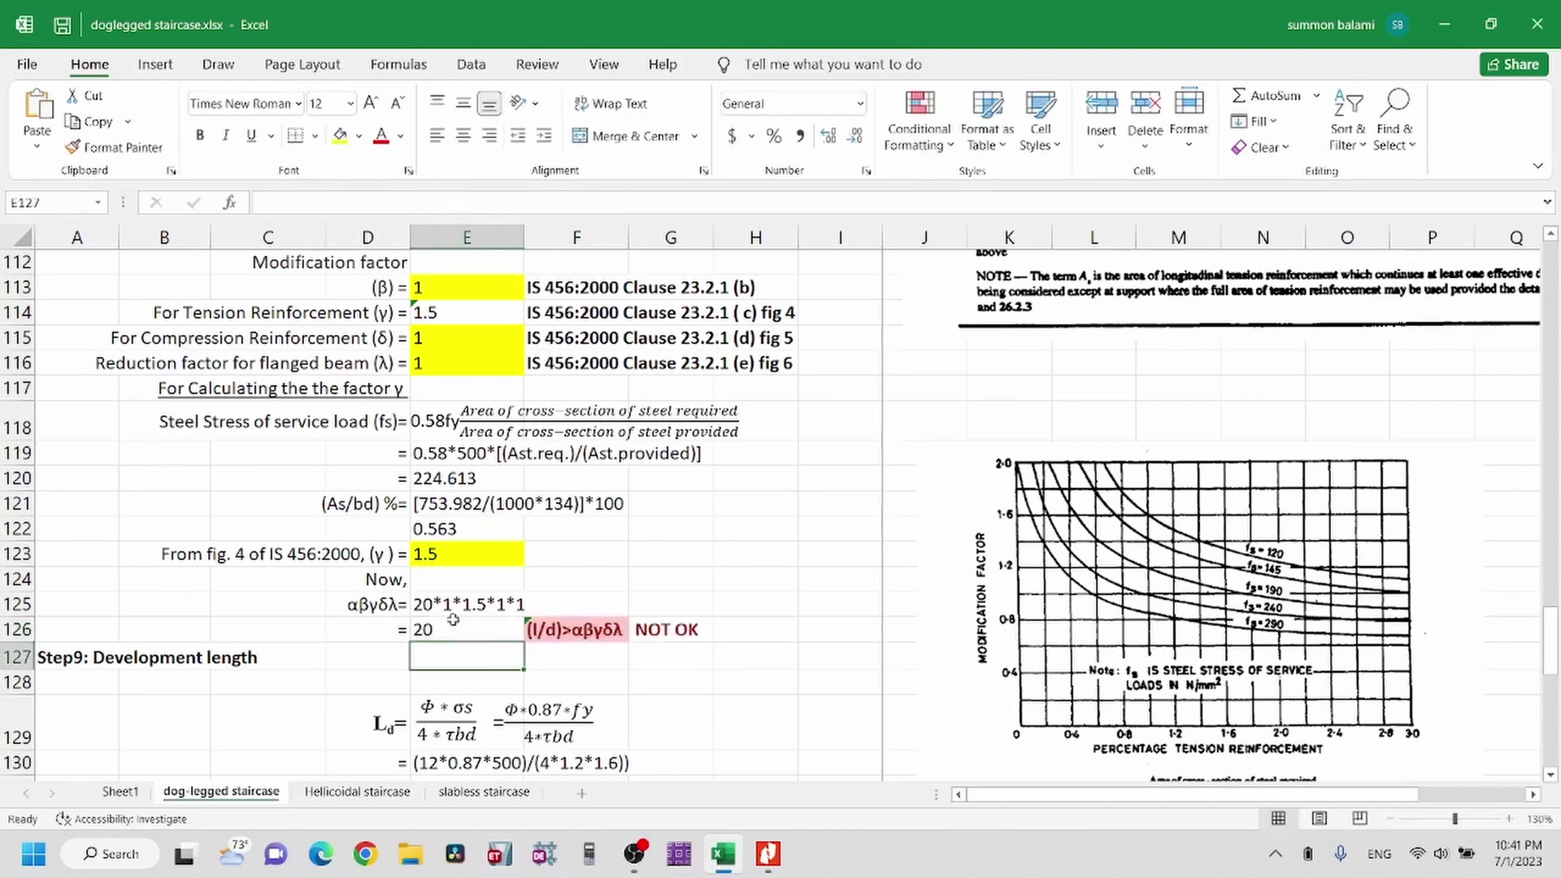
key("ctrl+z")
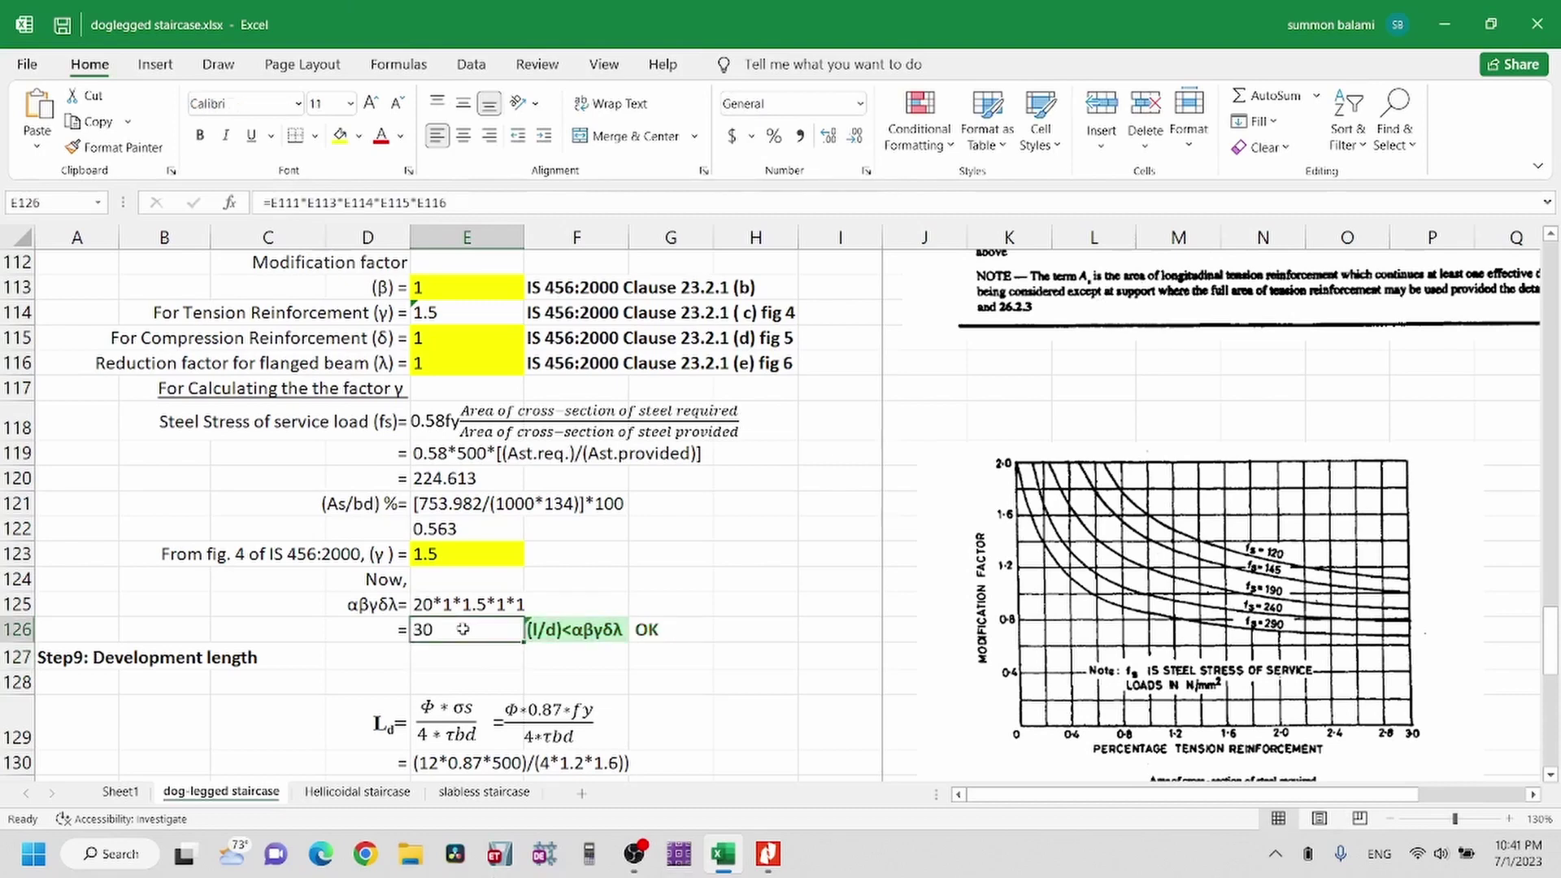
scroll(448, 574, "down", 2)
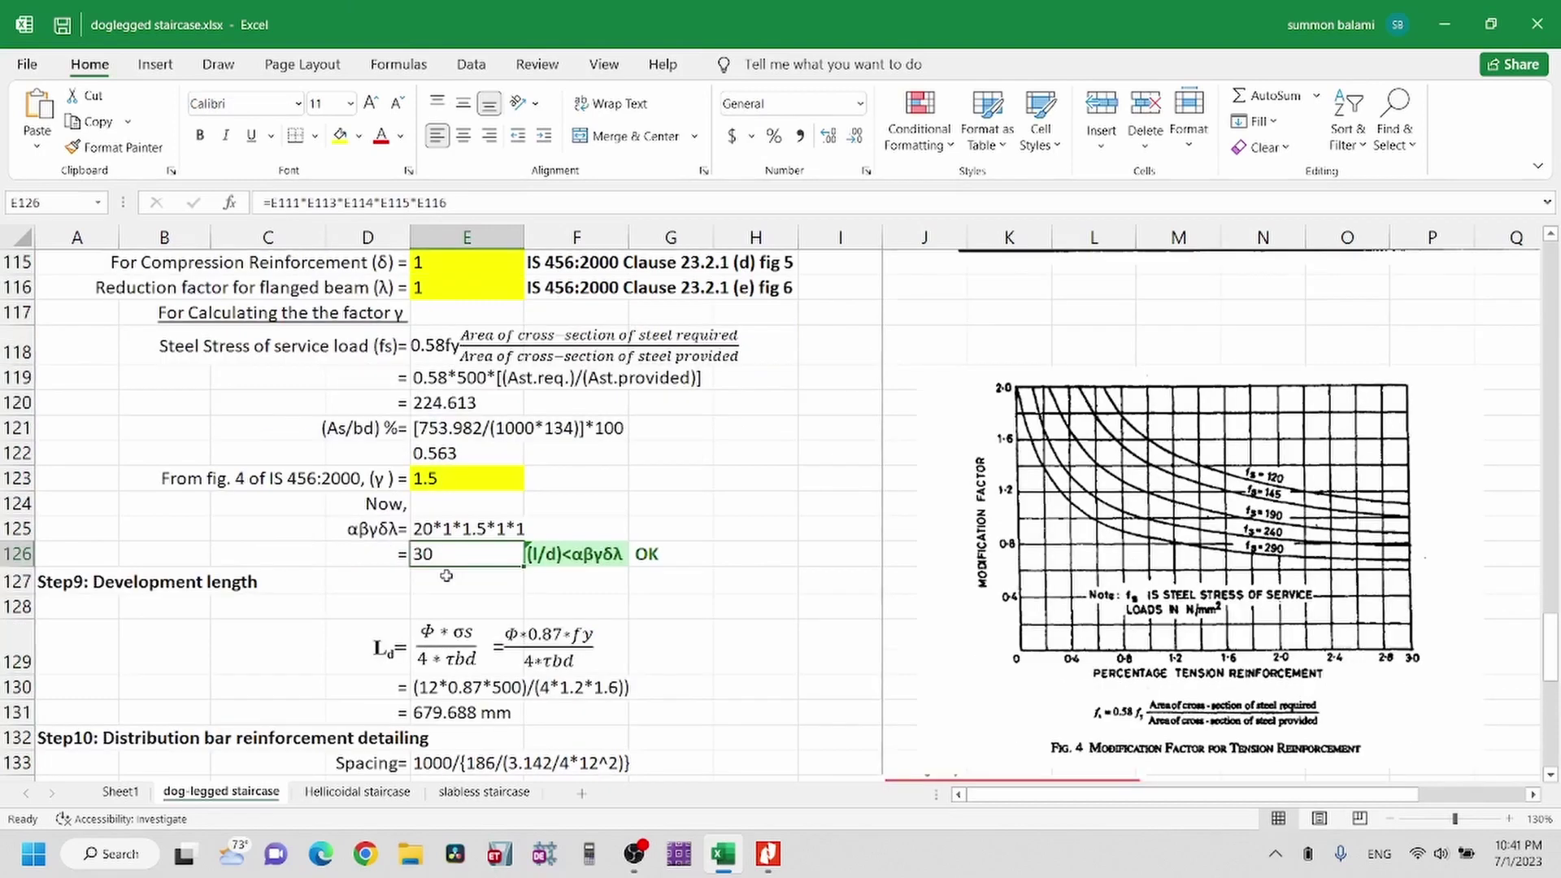
Scroll down to the Step10 distribution bar rows with the 608.05, 450 and 670 mm limits
scroll(340, 495, "down", 1)
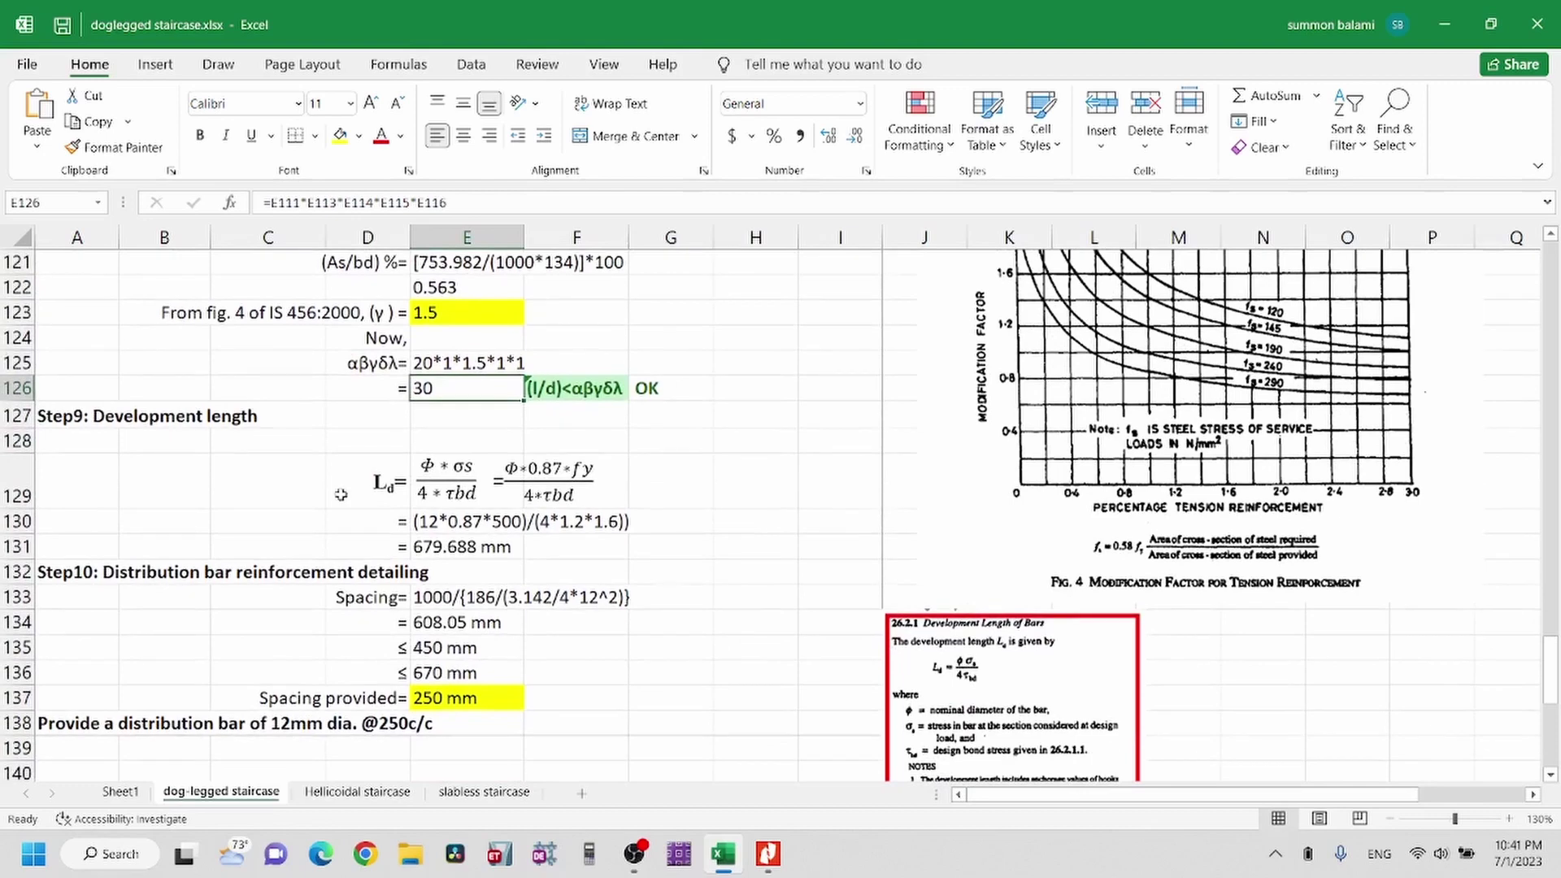
scroll(447, 485, "down", 1)
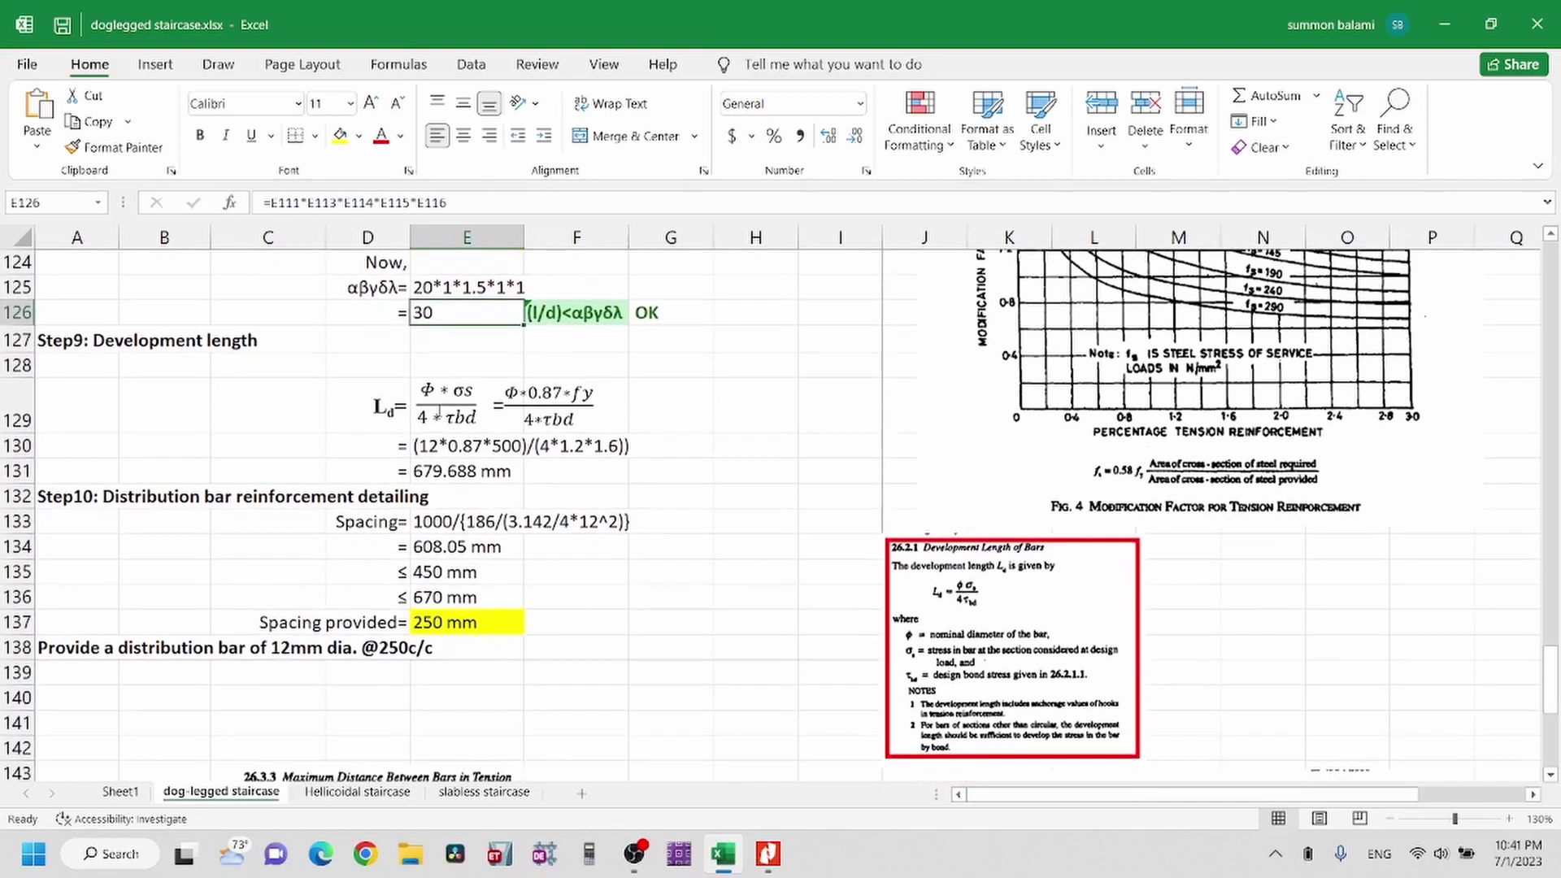
scroll(362, 410, "down", 1)
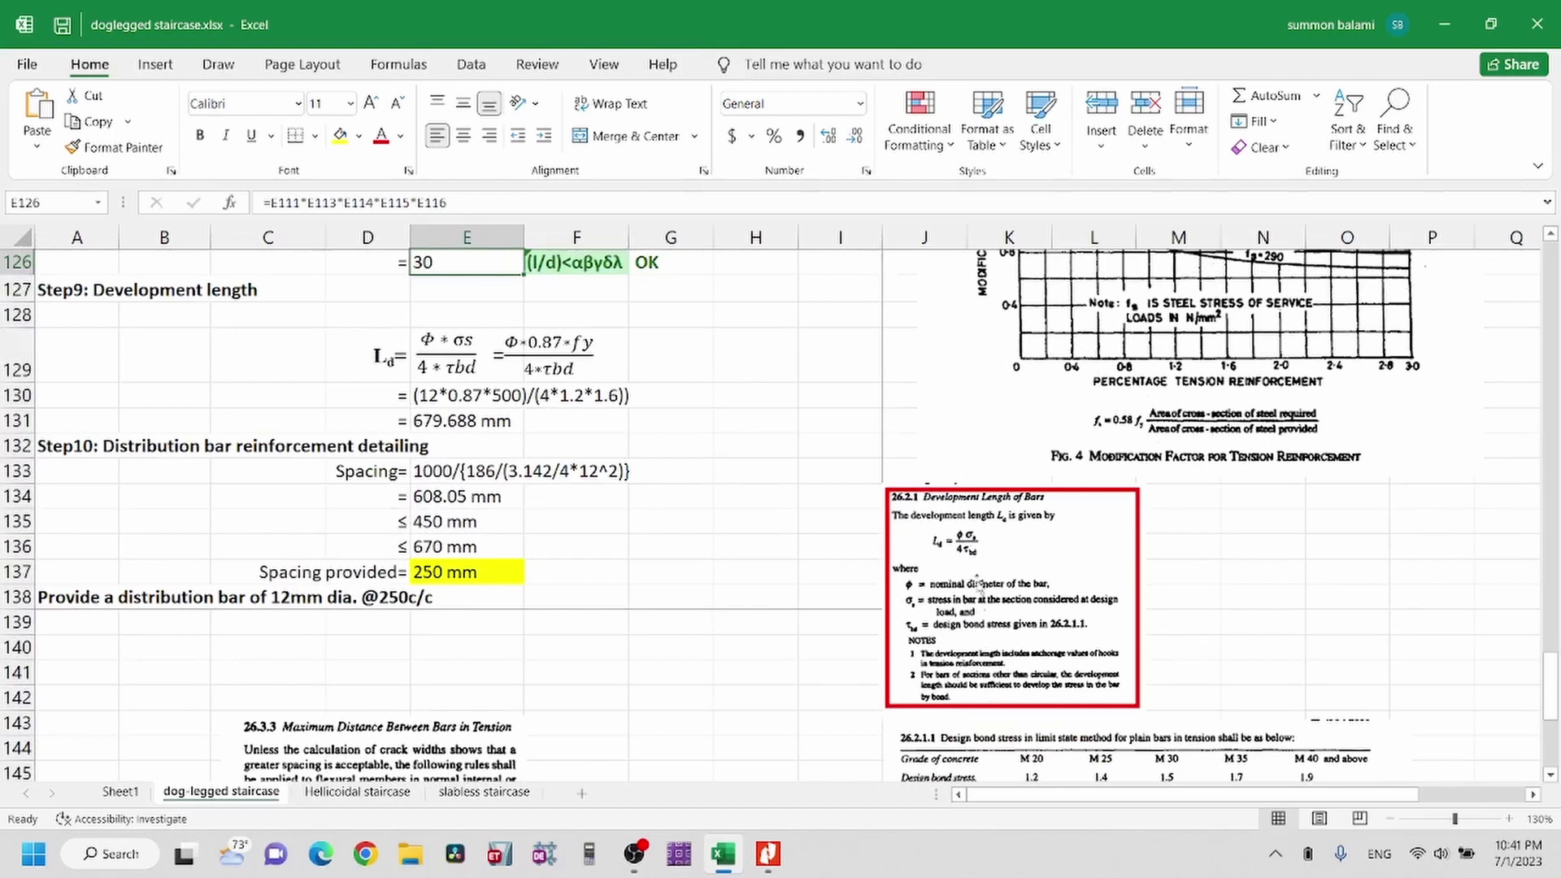
scroll(980, 536, "down", 1)
scroll(980, 538, "down", 1)
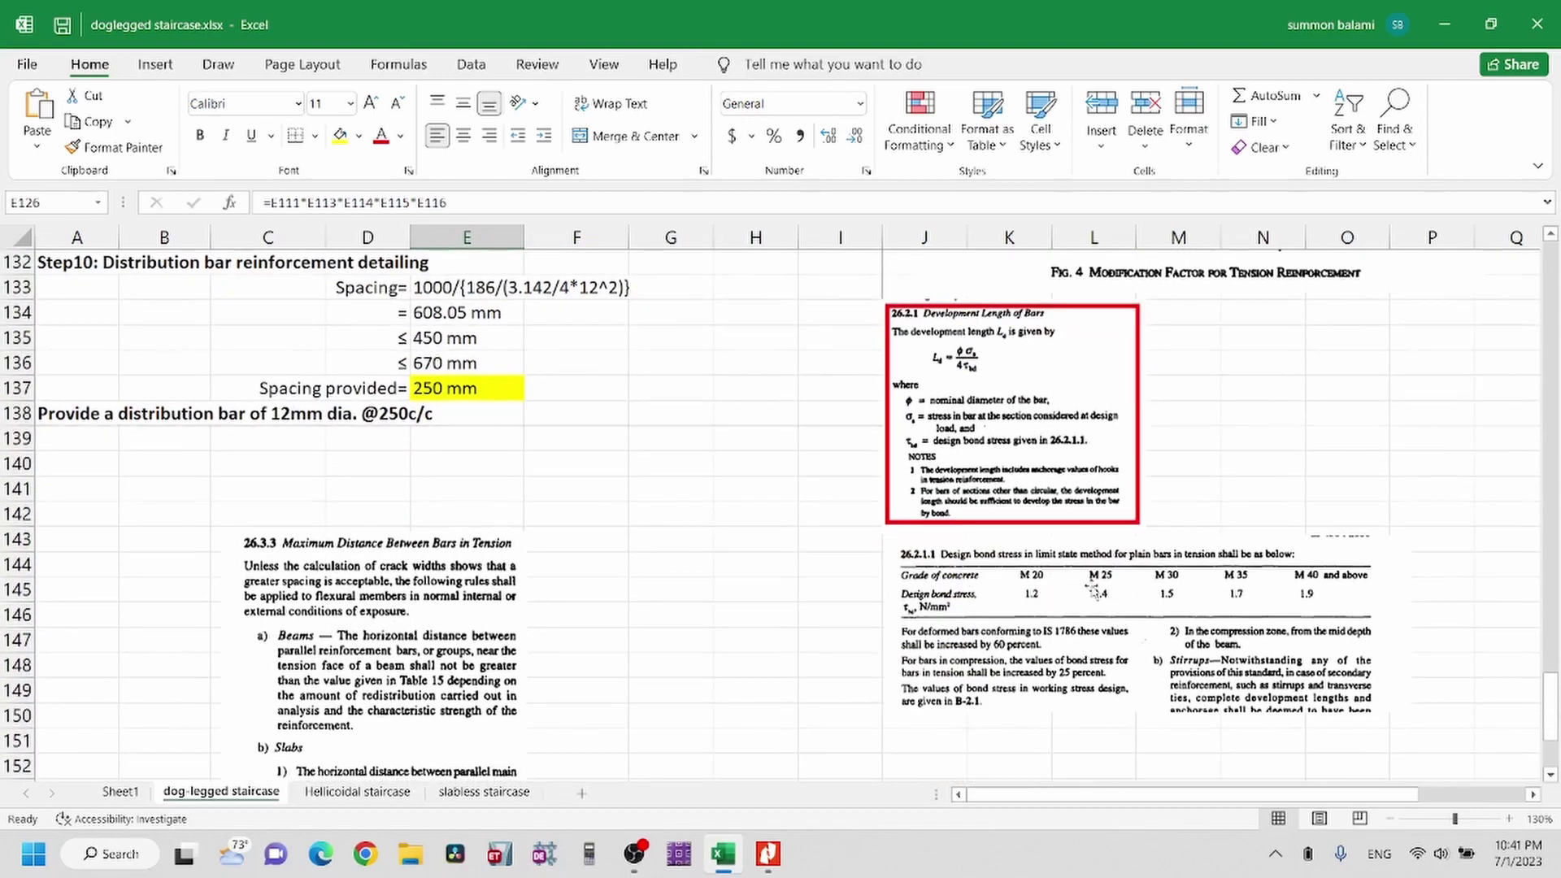
scroll(718, 561, "up", 1)
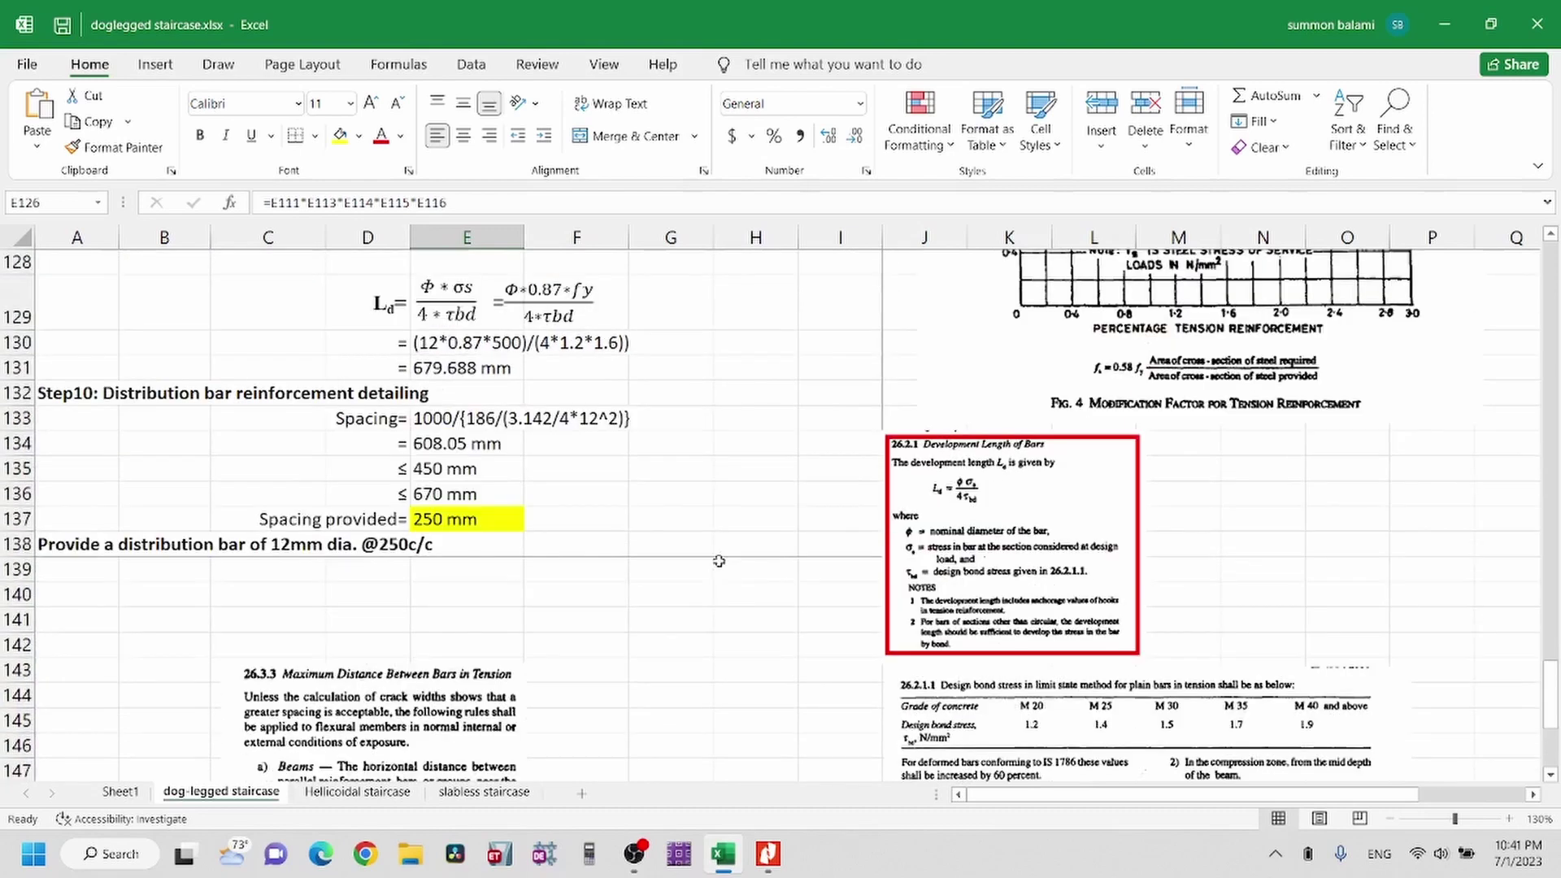
scroll(445, 365, "up", 1)
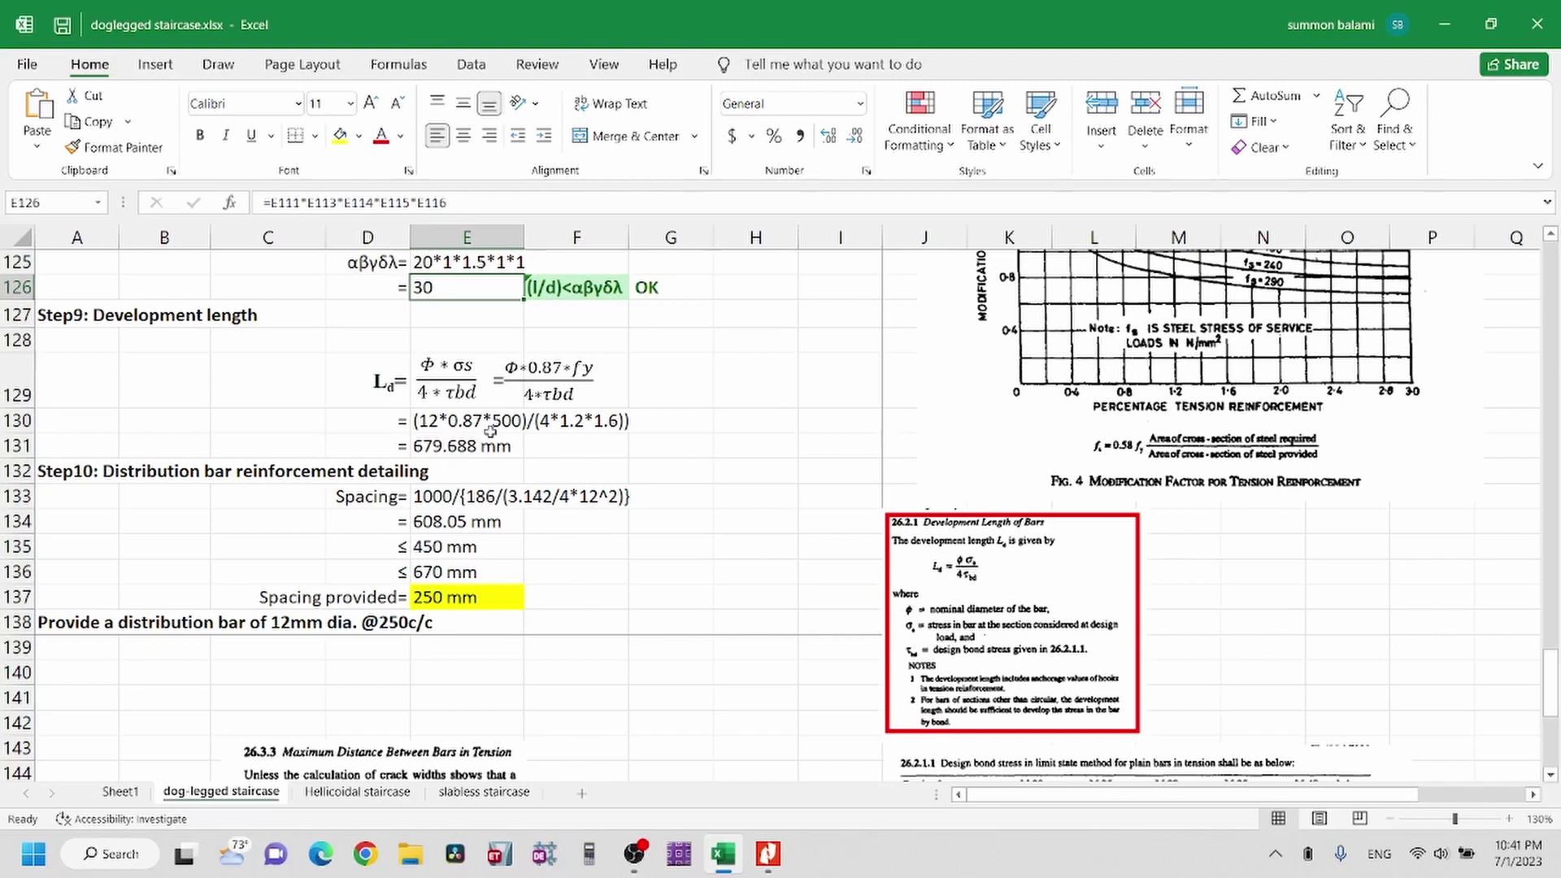
scroll(461, 448, "down", 1)
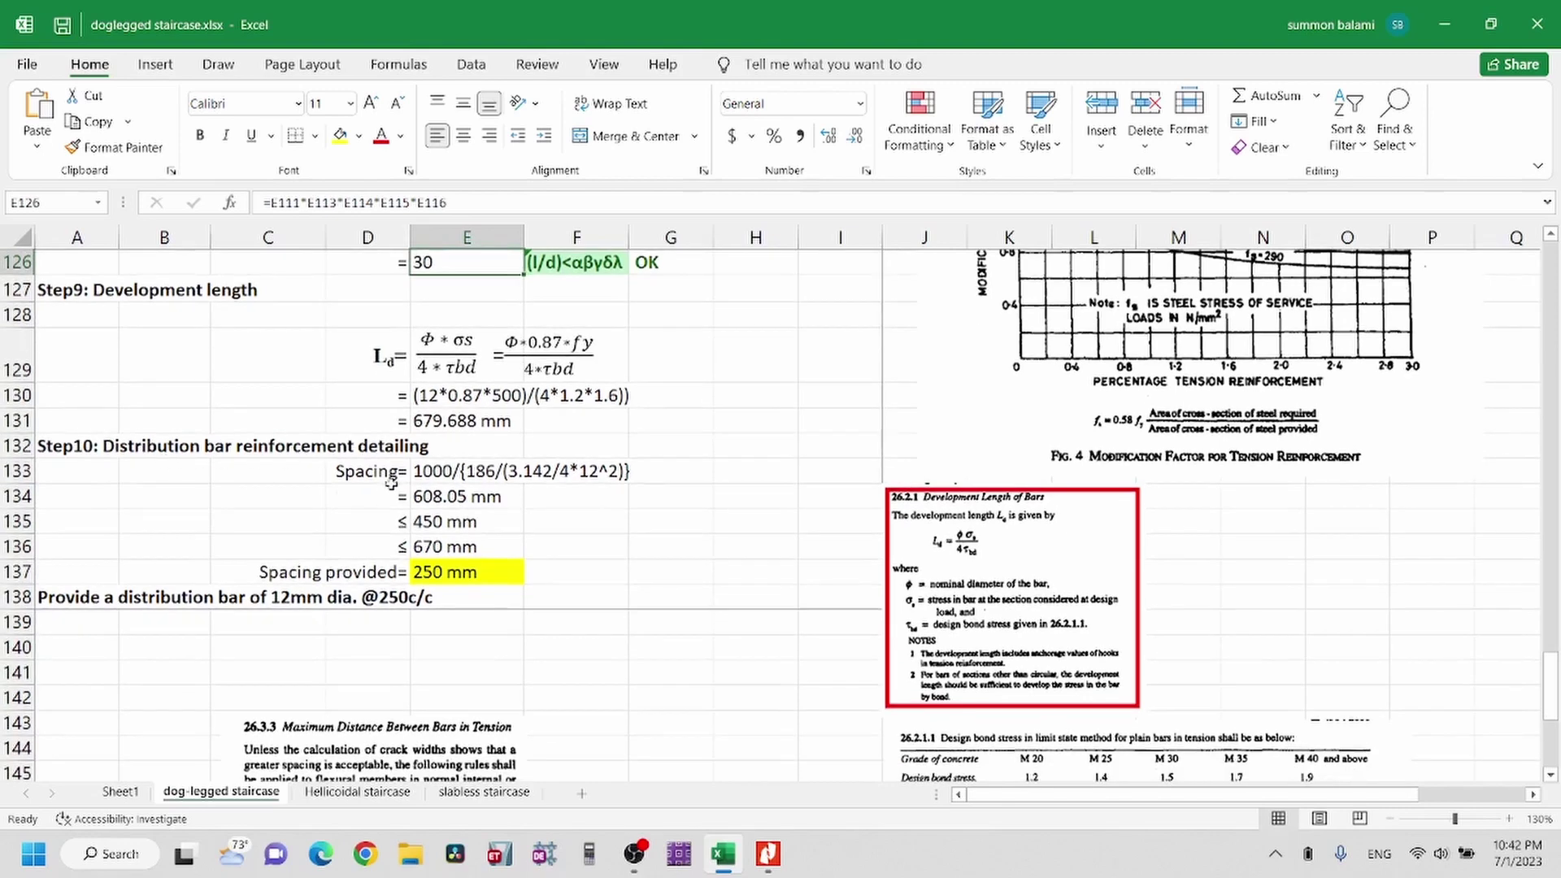
scroll(391, 483, "down", 1)
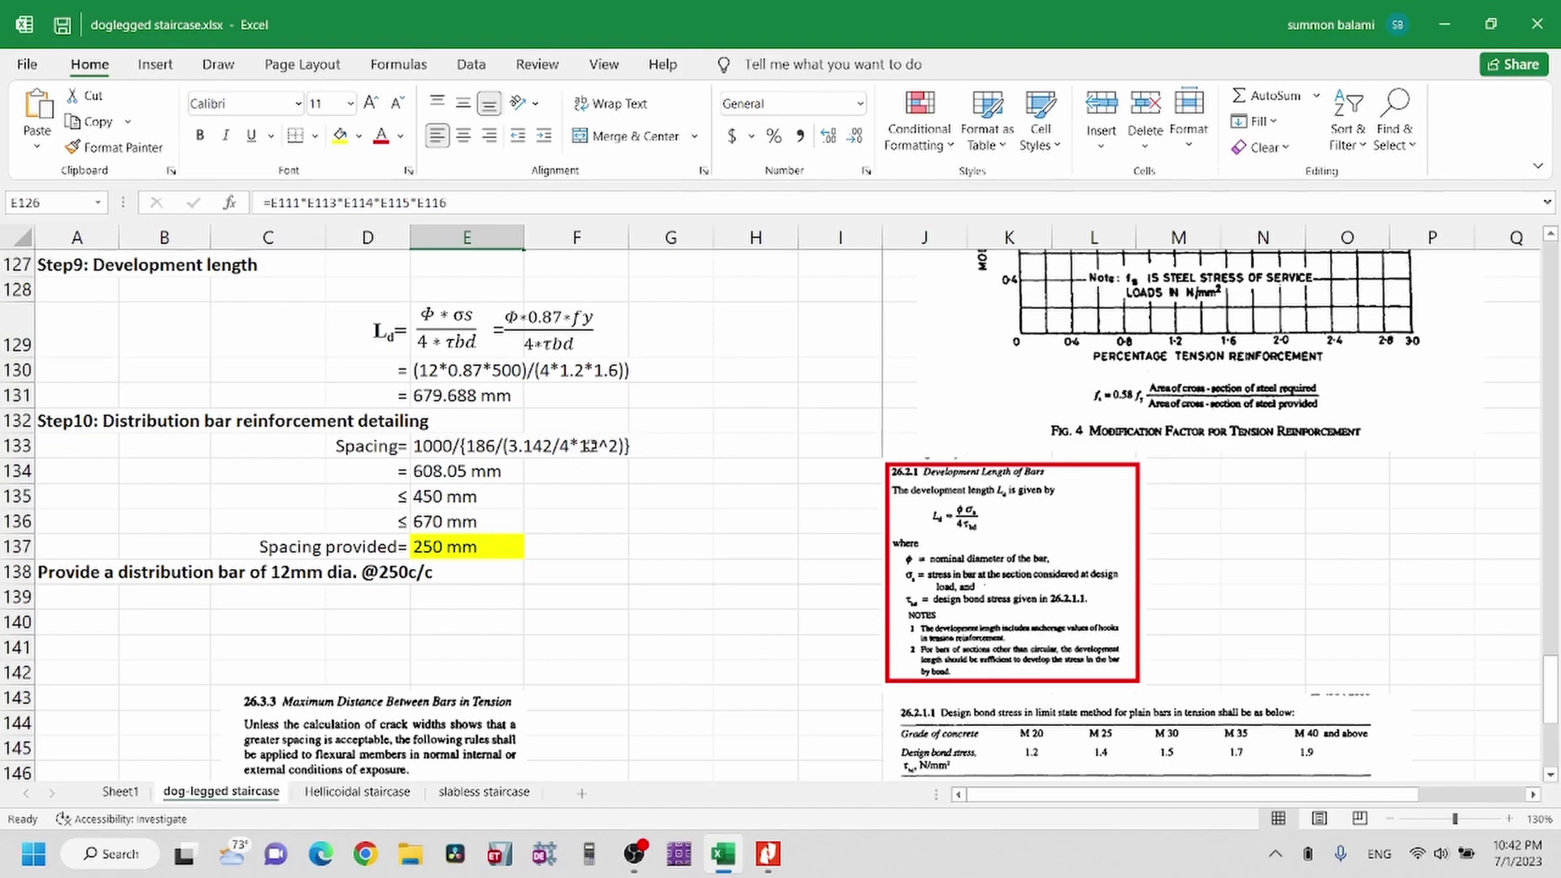
scroll(591, 445, "down", 1)
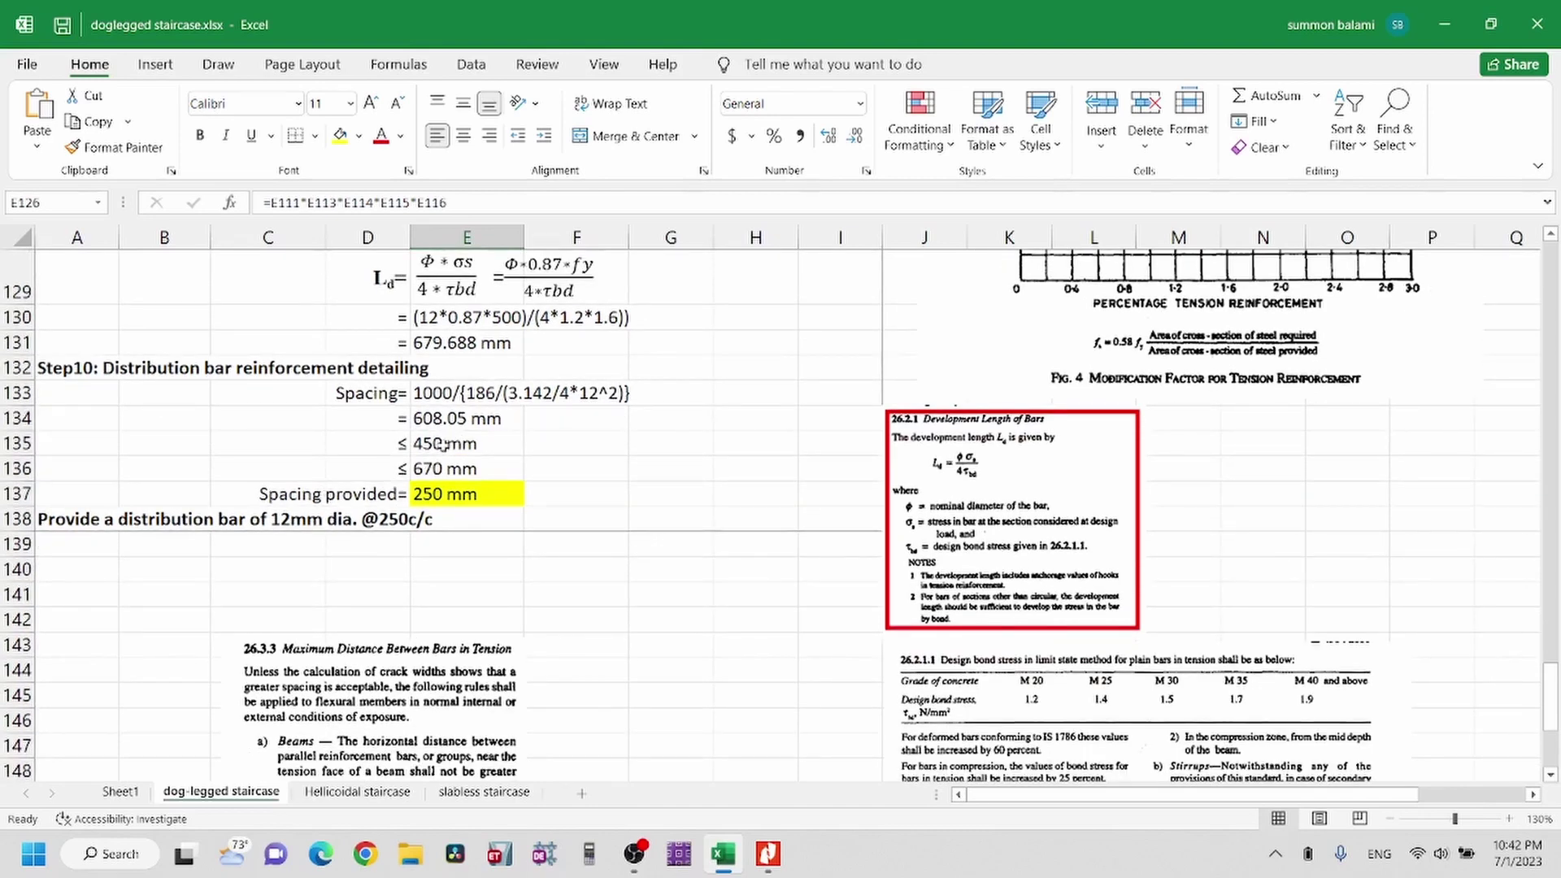
scroll(440, 444, "down", 1)
Confirm that the 670 mm spacing limit in E136 comes from =5*E29
double_click(438, 415)
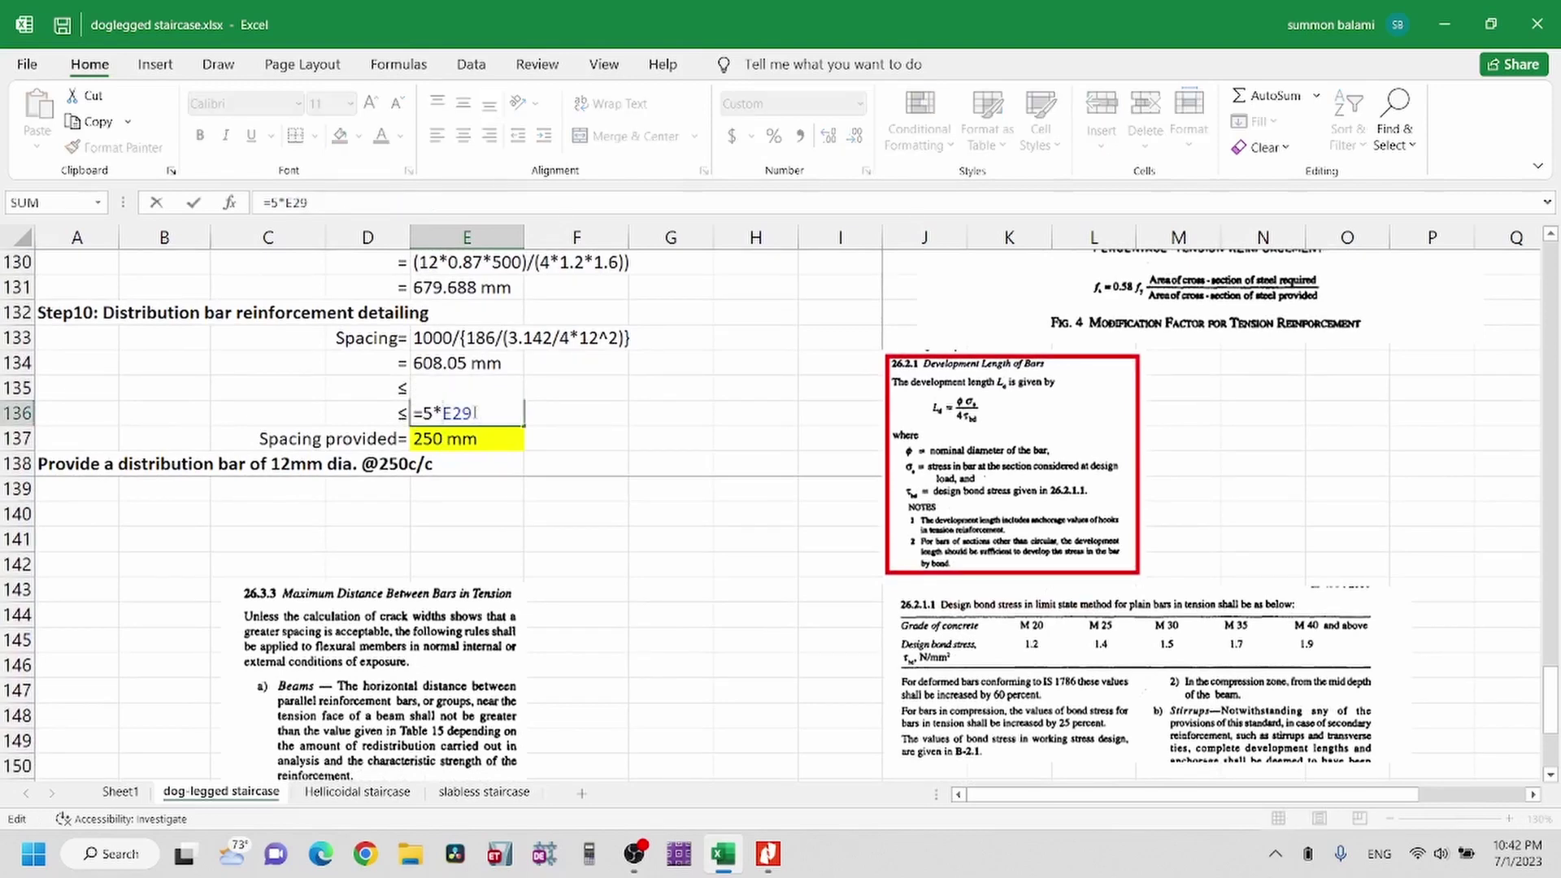
key("Return")
scroll(467, 413, "down", 1)
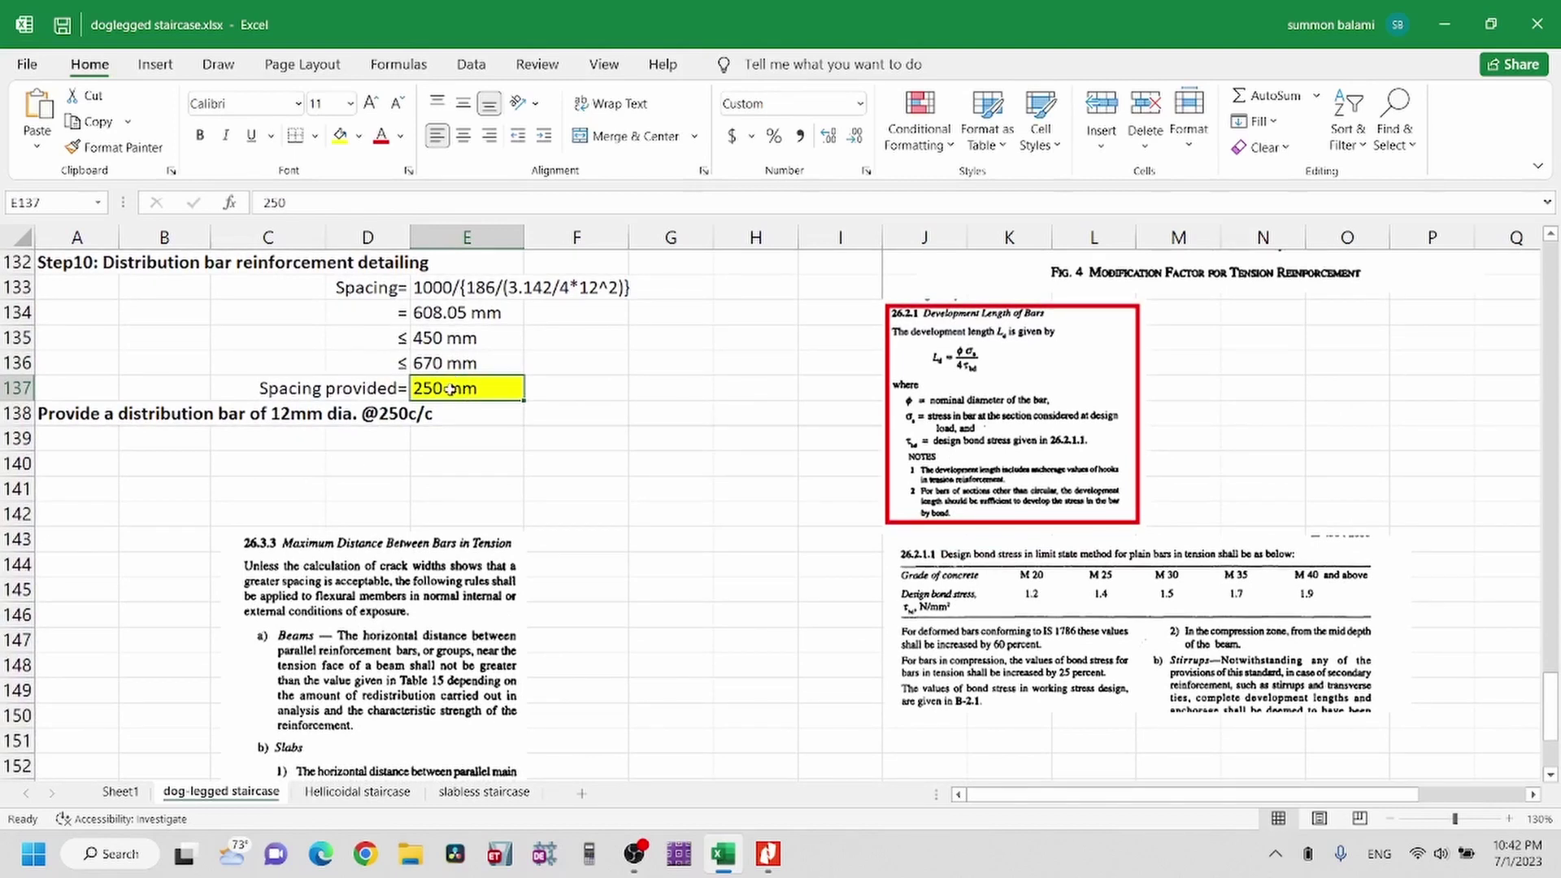
left_click_drag(81, 414, 423, 413)
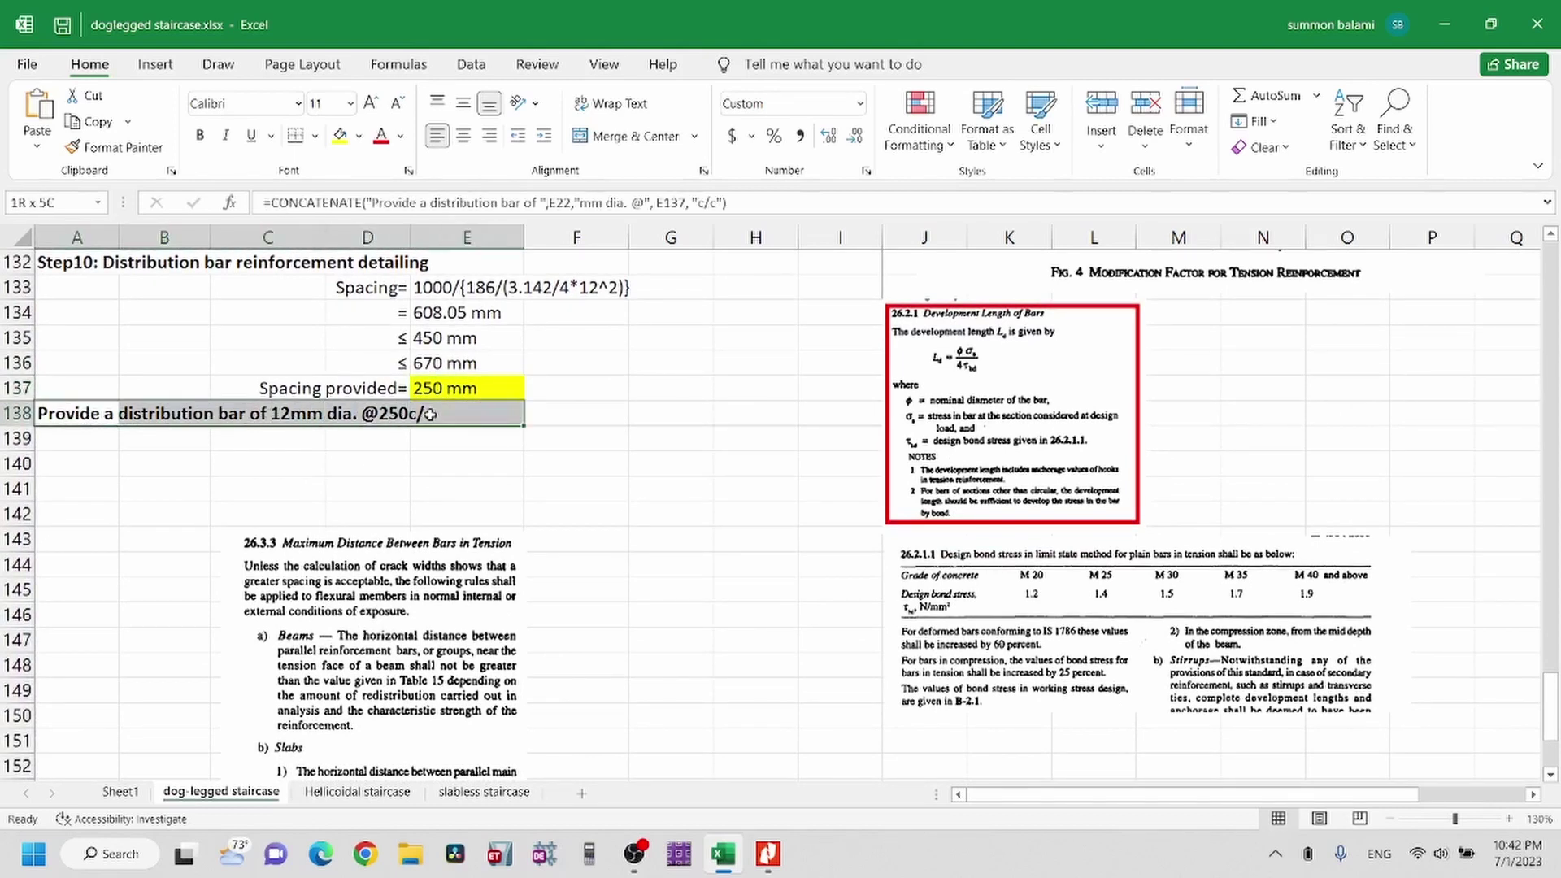
scroll(424, 414, "down", 2)
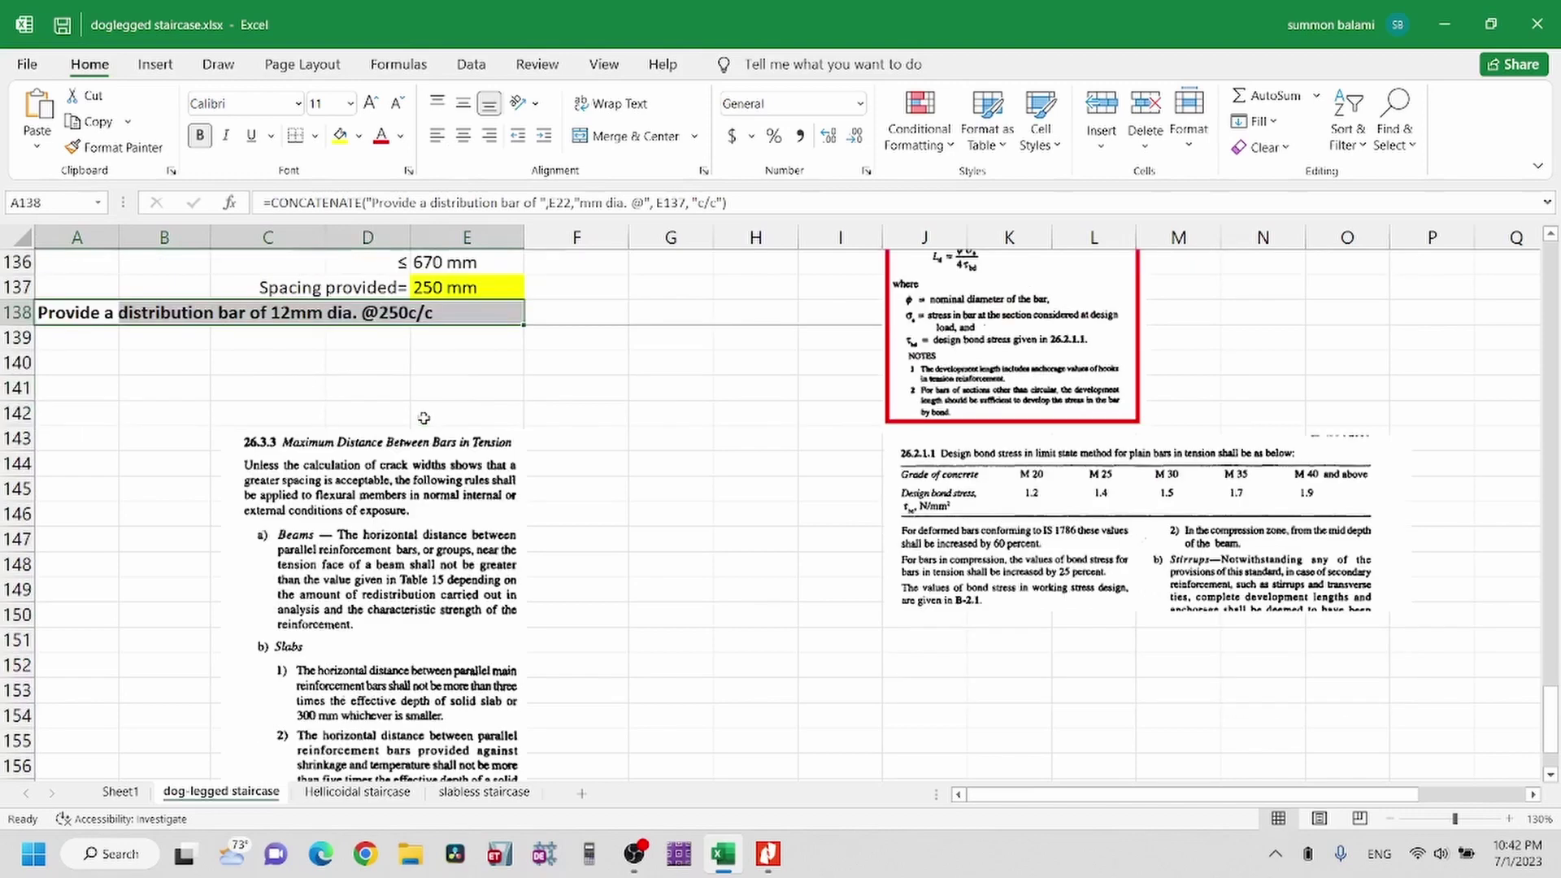
scroll(423, 418, "down", 1)
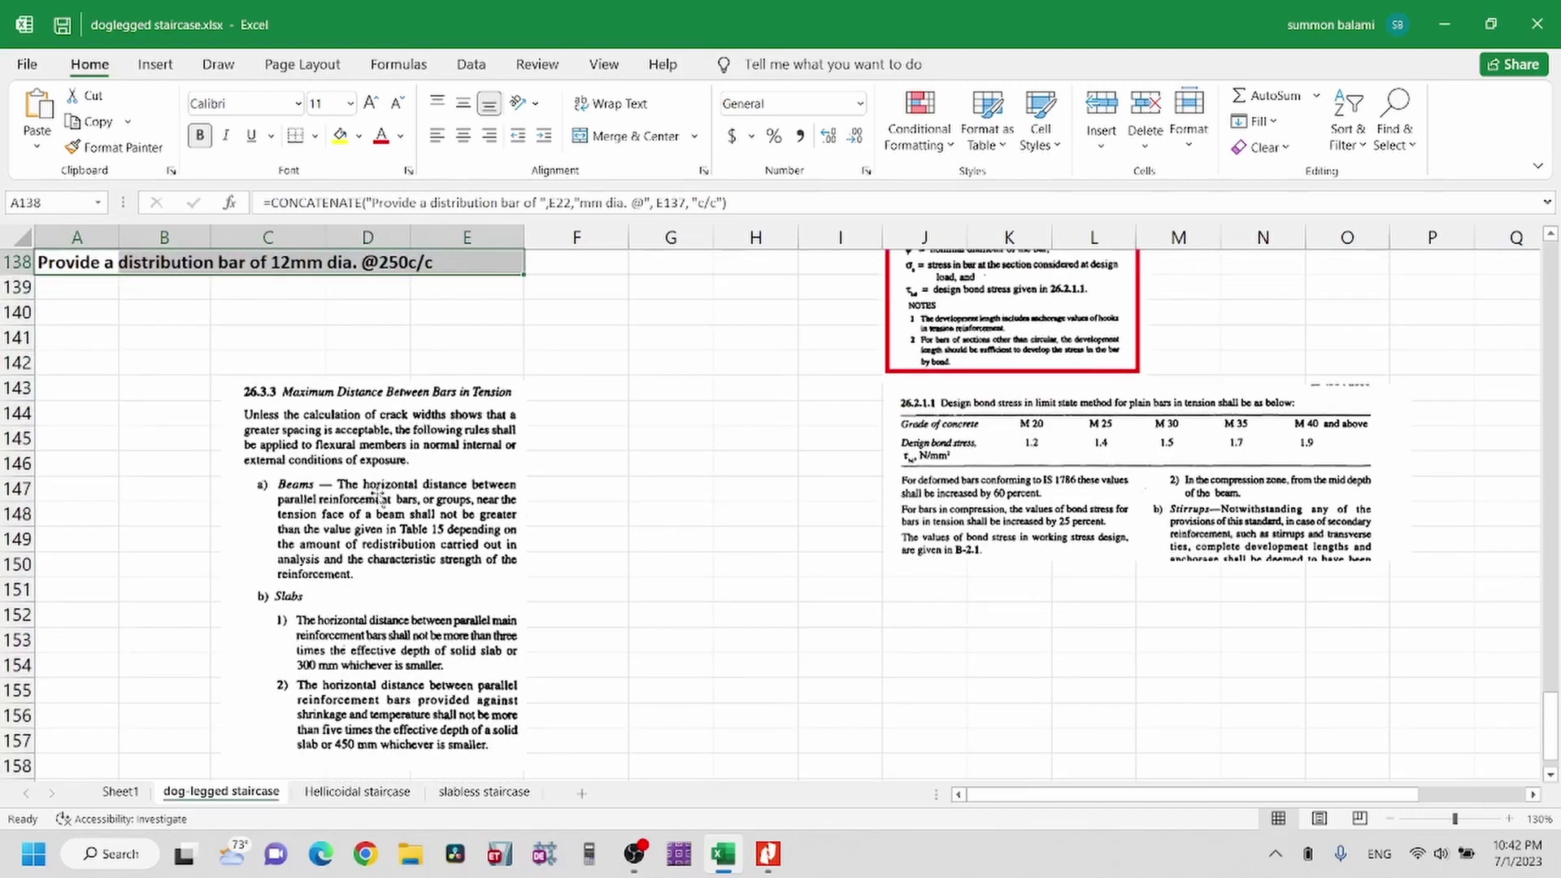
scroll(363, 404, "down", 1)
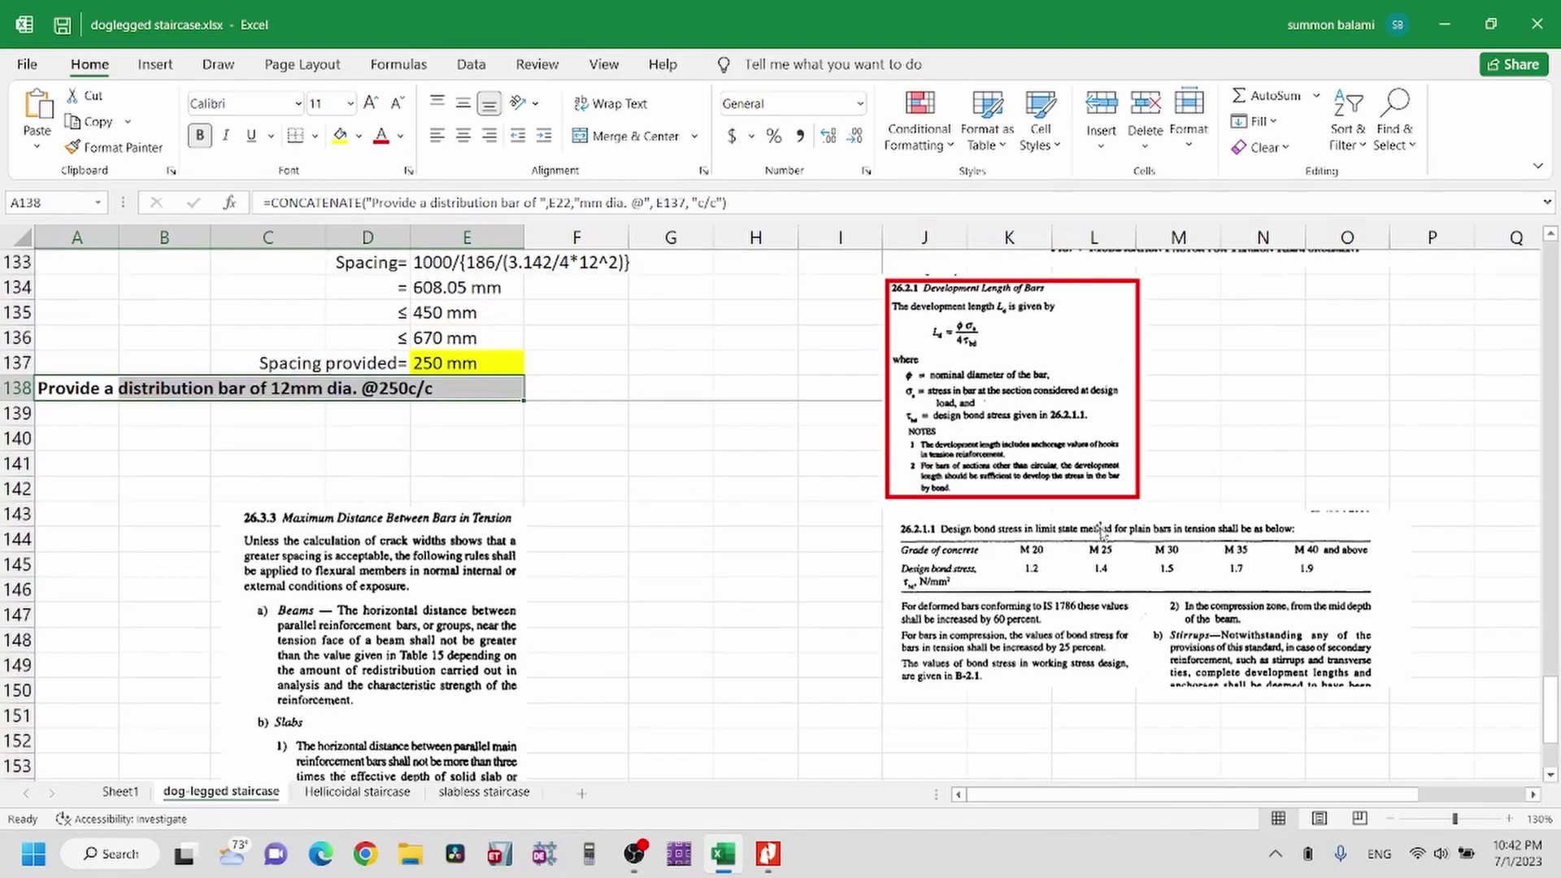
scroll(1100, 531, "up", 3)
scroll(1042, 486, "up", 8)
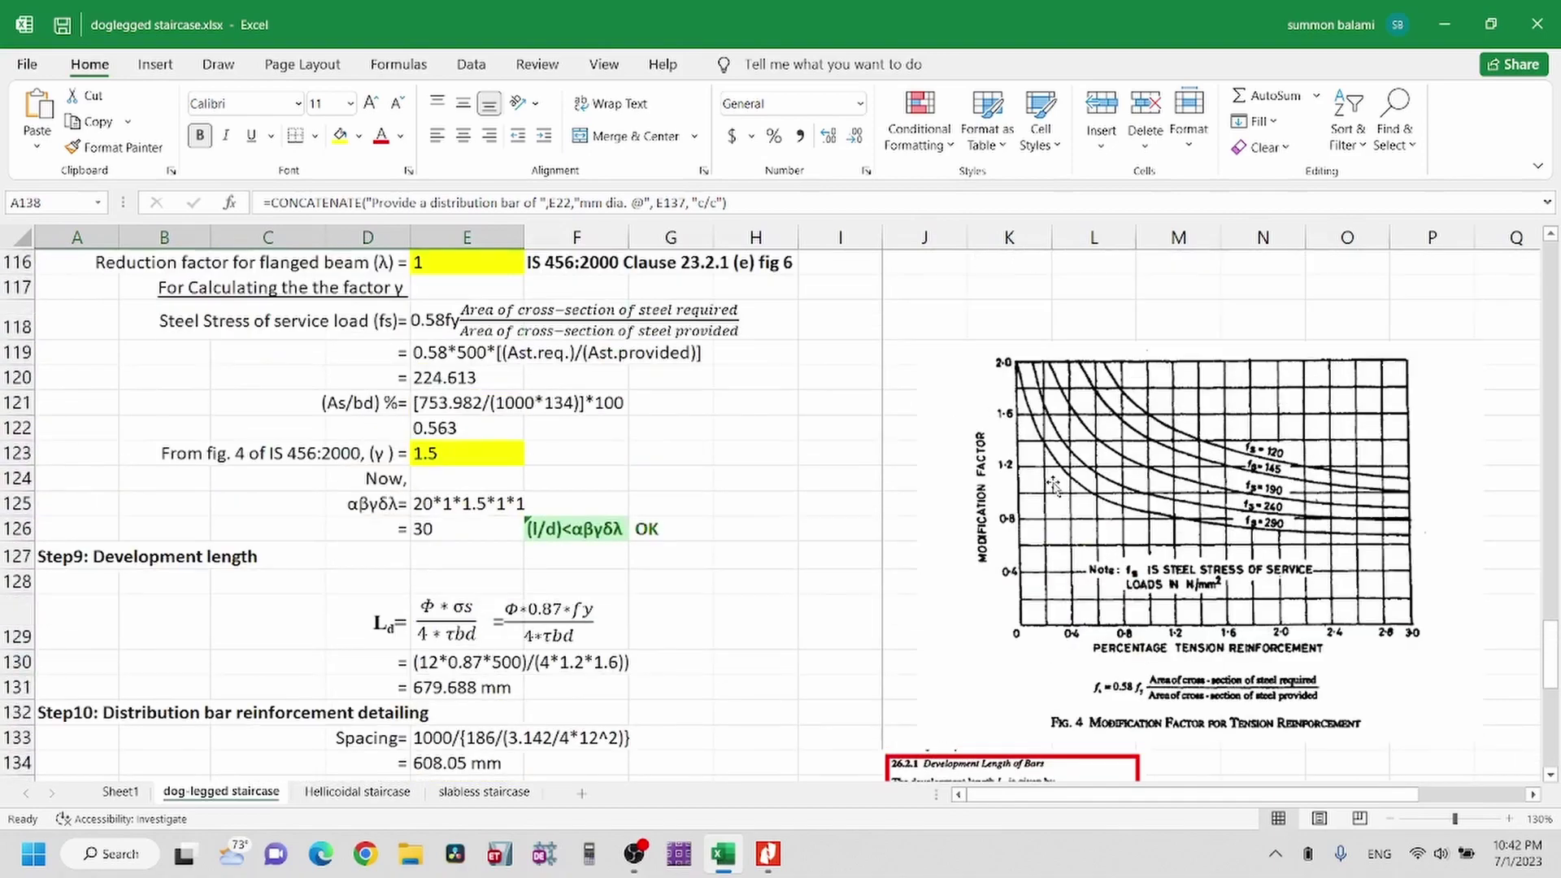
scroll(1056, 477, "up", 7)
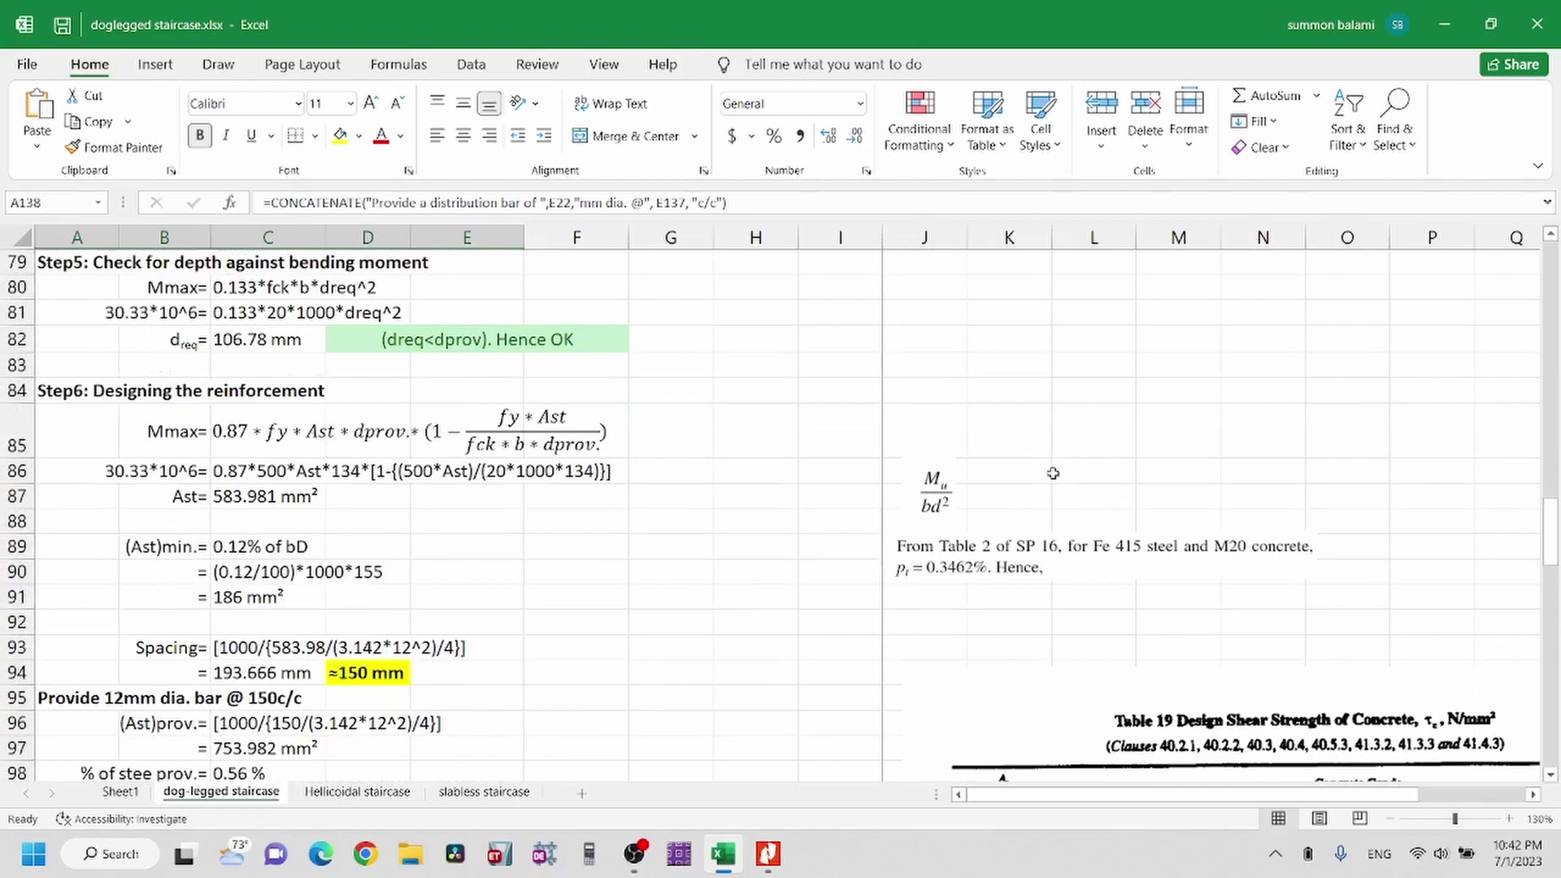
scroll(1052, 473, "up", 1)
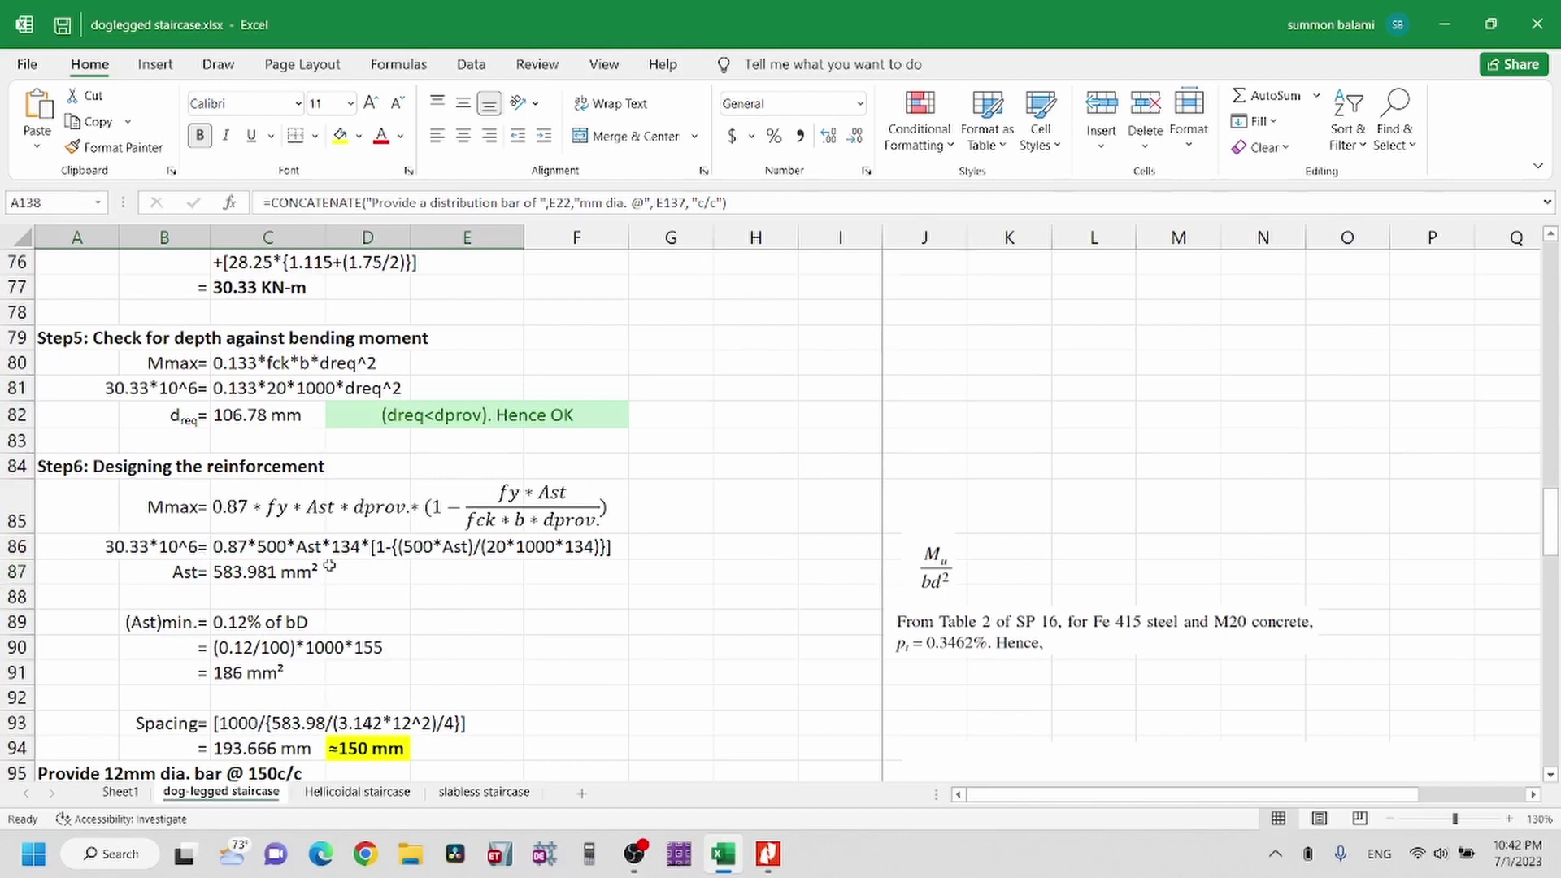
left_click(945, 578)
left_click(979, 650)
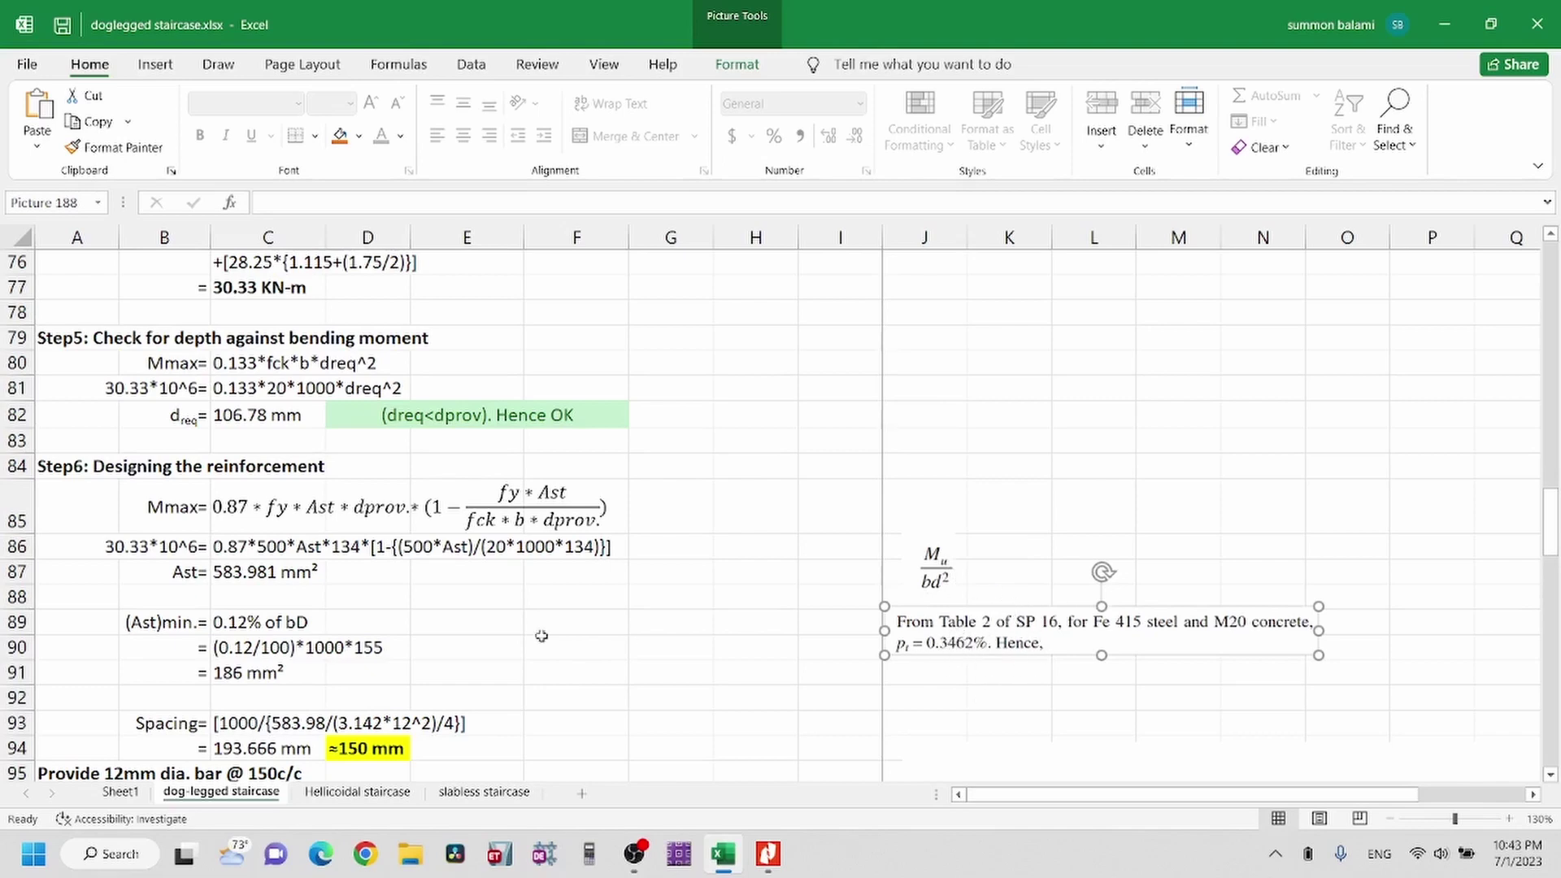
scroll(505, 636, "up", 8)
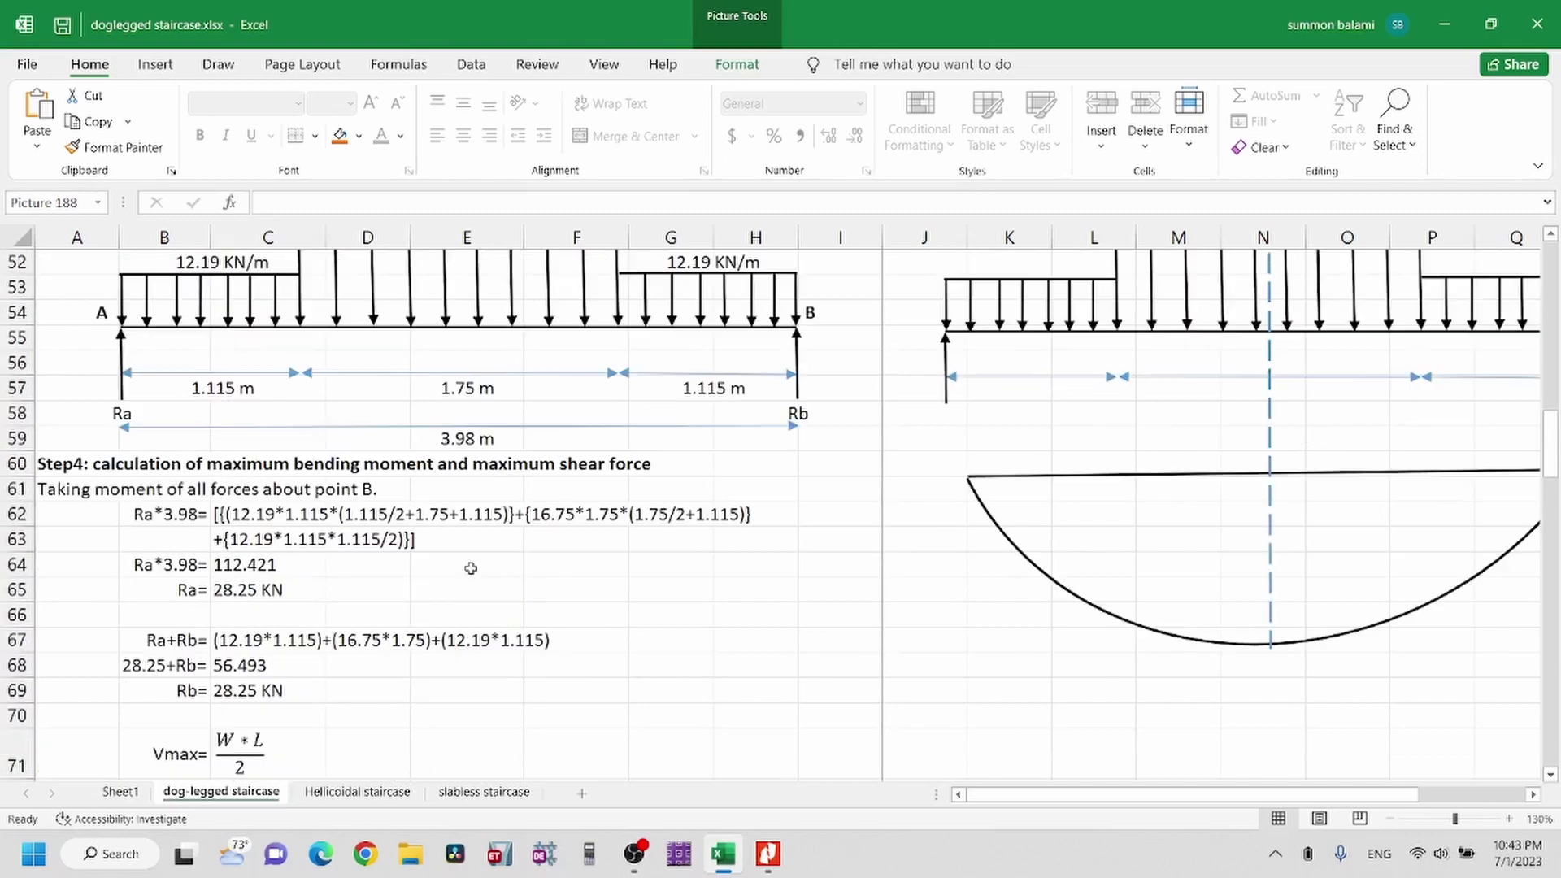
scroll(471, 568, "up", 5)
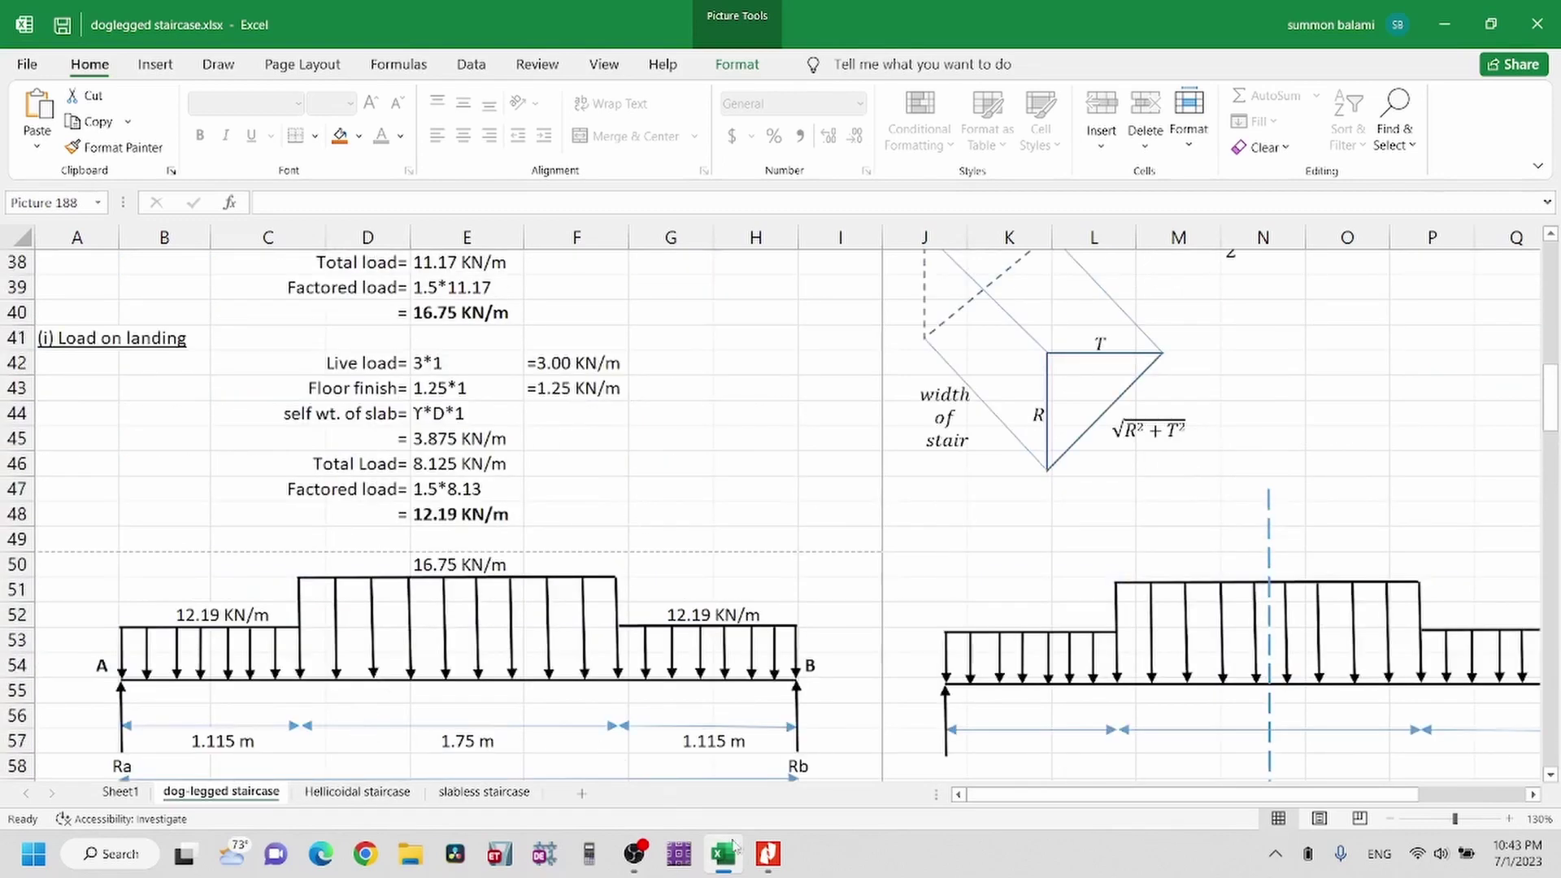
mouse_move(774, 856)
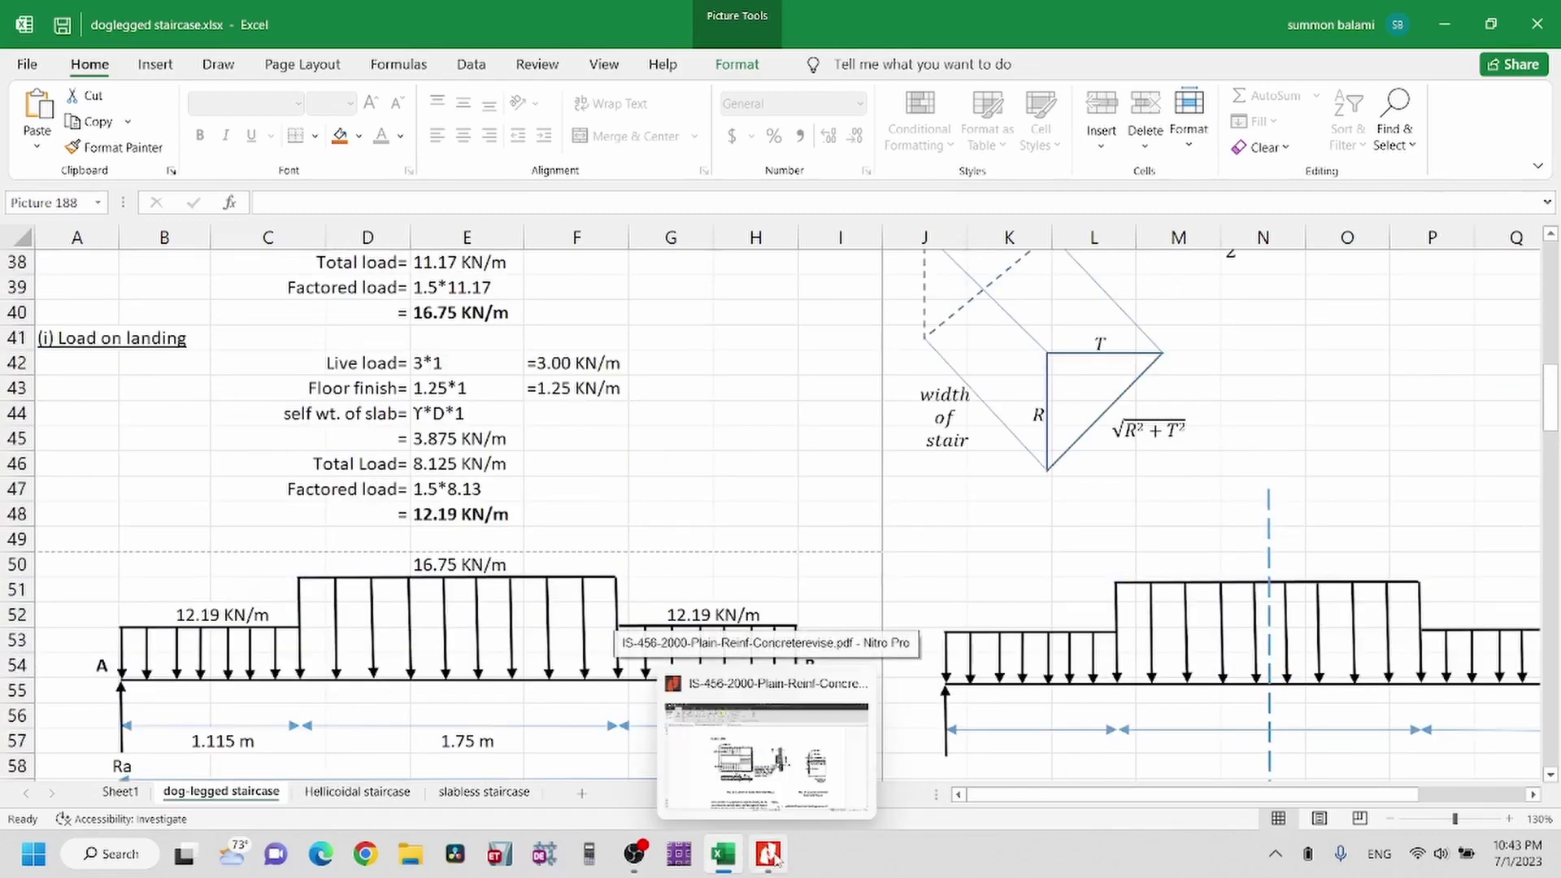
left_click(772, 855)
Open the reinforced concrete textbook in Nitro Pro and go to page 724
left_click(143, 166)
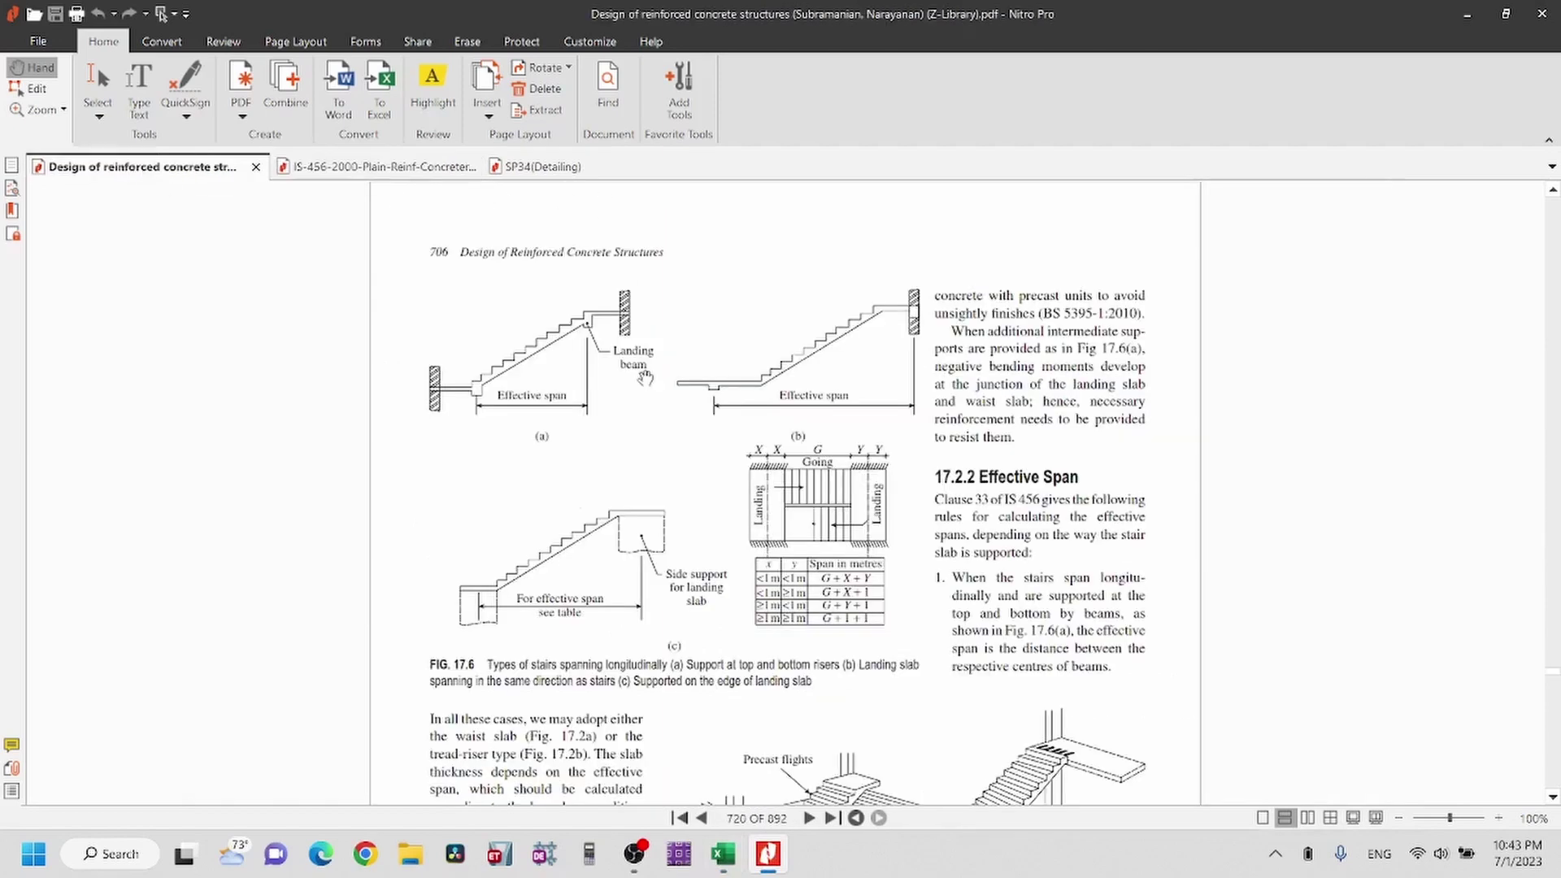
mouse_move(731, 866)
left_click(751, 821)
type("7")
key("Return")
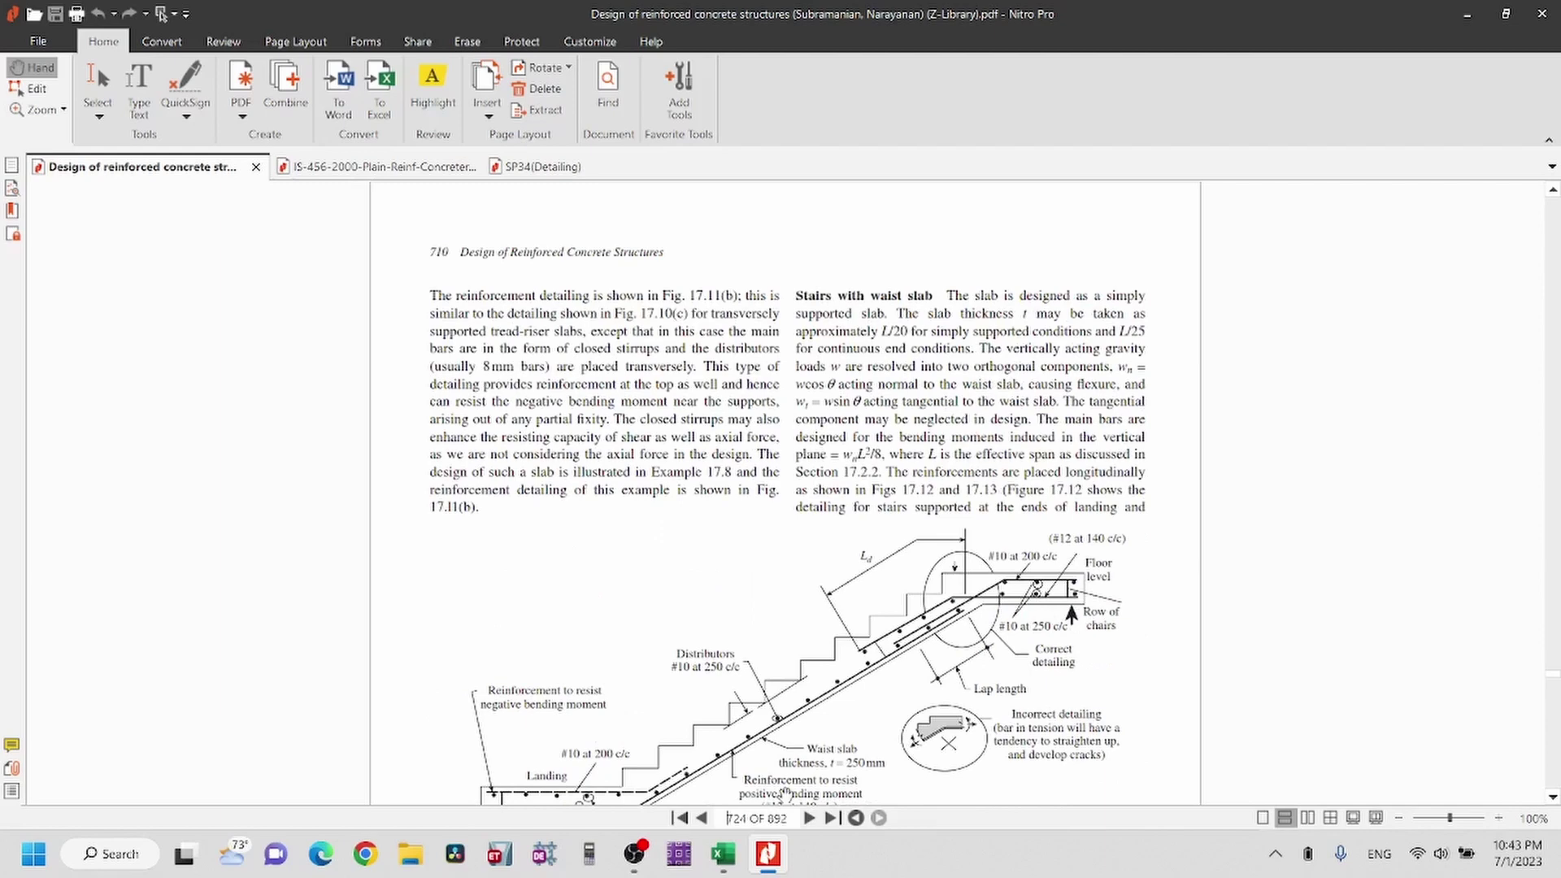
Study Fig. 17.12's dog-legged stair reinforcement detailing, then return to the Excel staircase sheet
scroll(803, 522, "down", 3)
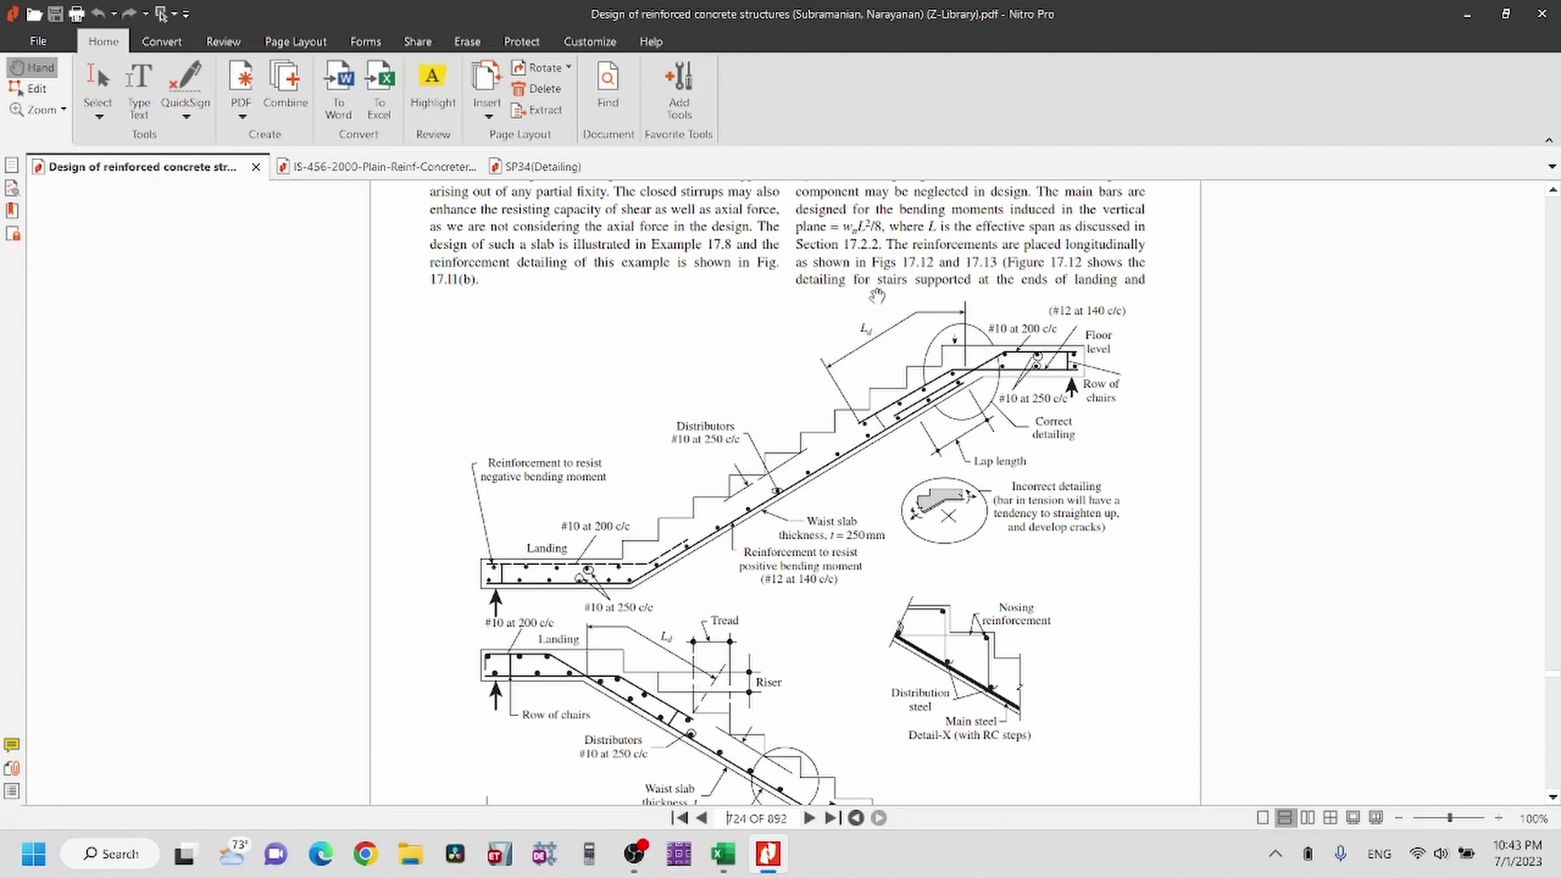
scroll(766, 379, "down", 2)
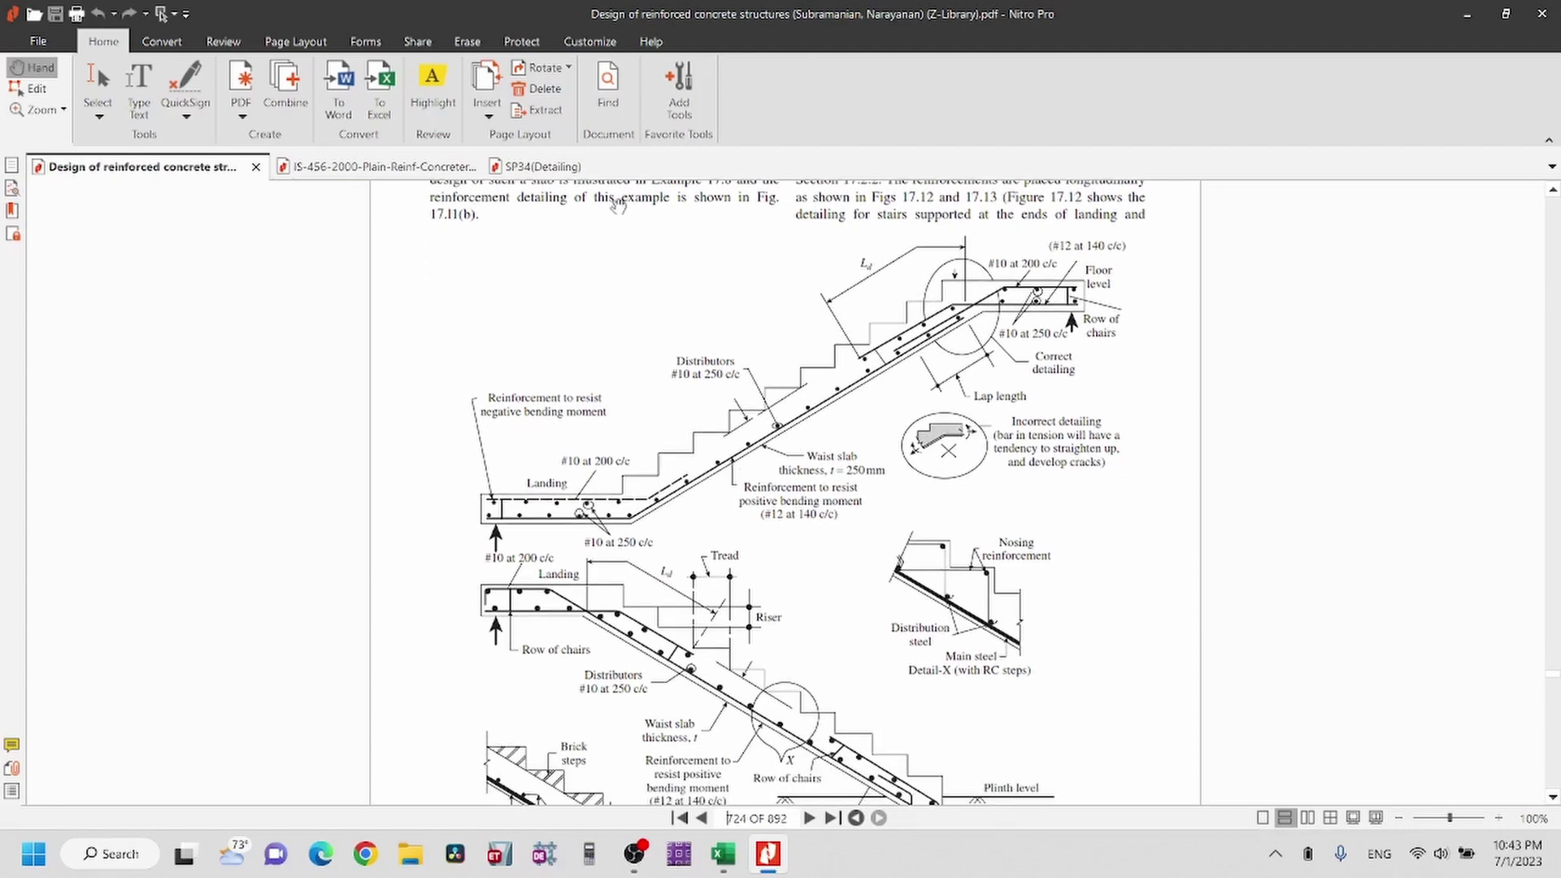
scroll(668, 299, "down", 5)
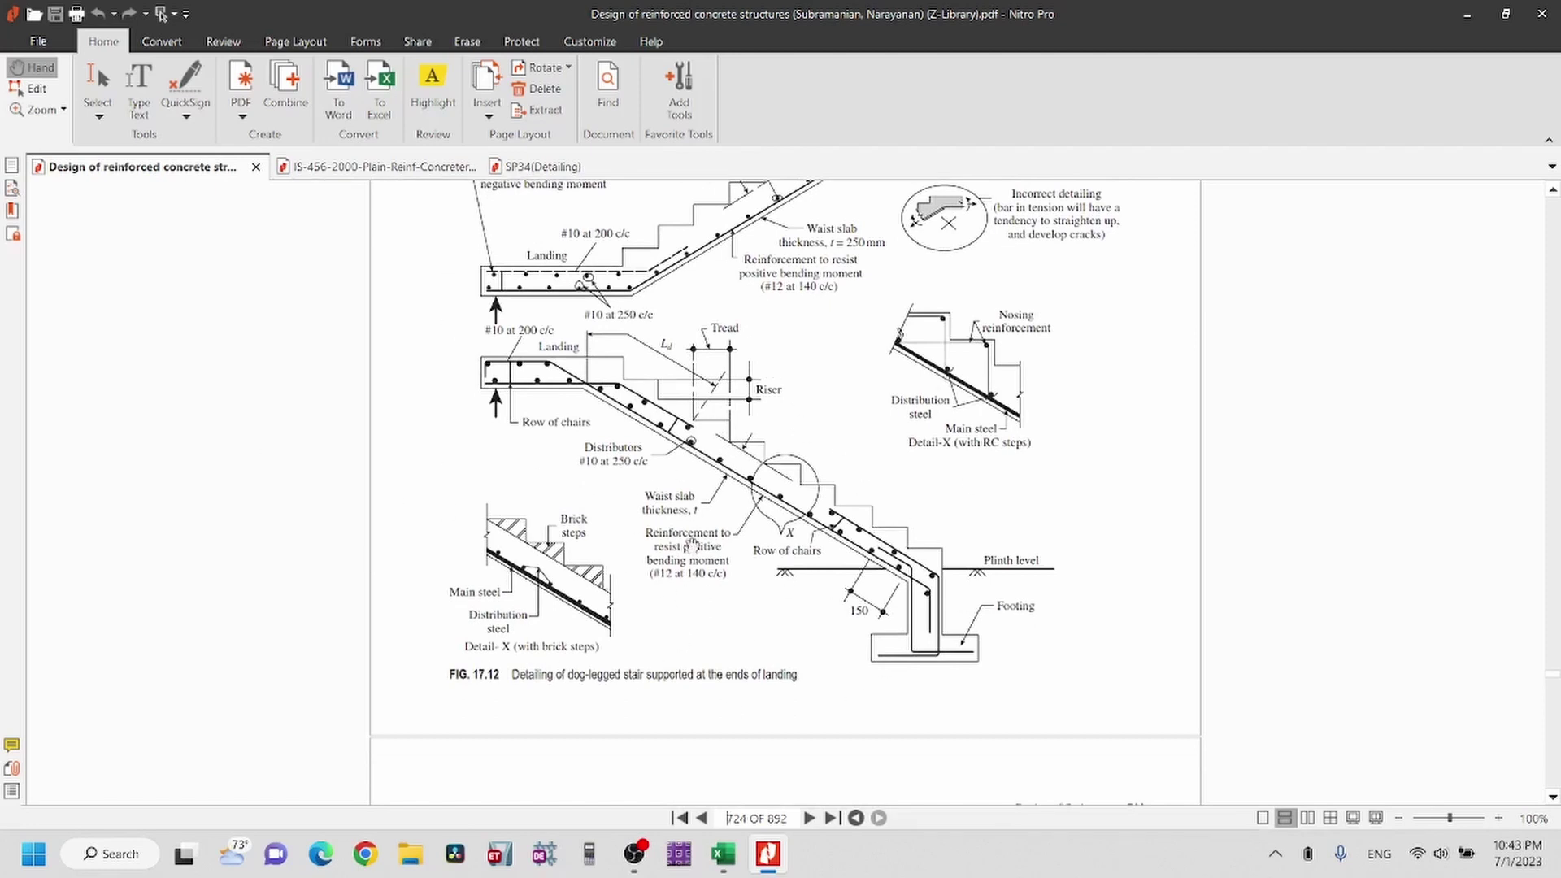
scroll(675, 487, "down", 1)
scroll(731, 452, "up", 1)
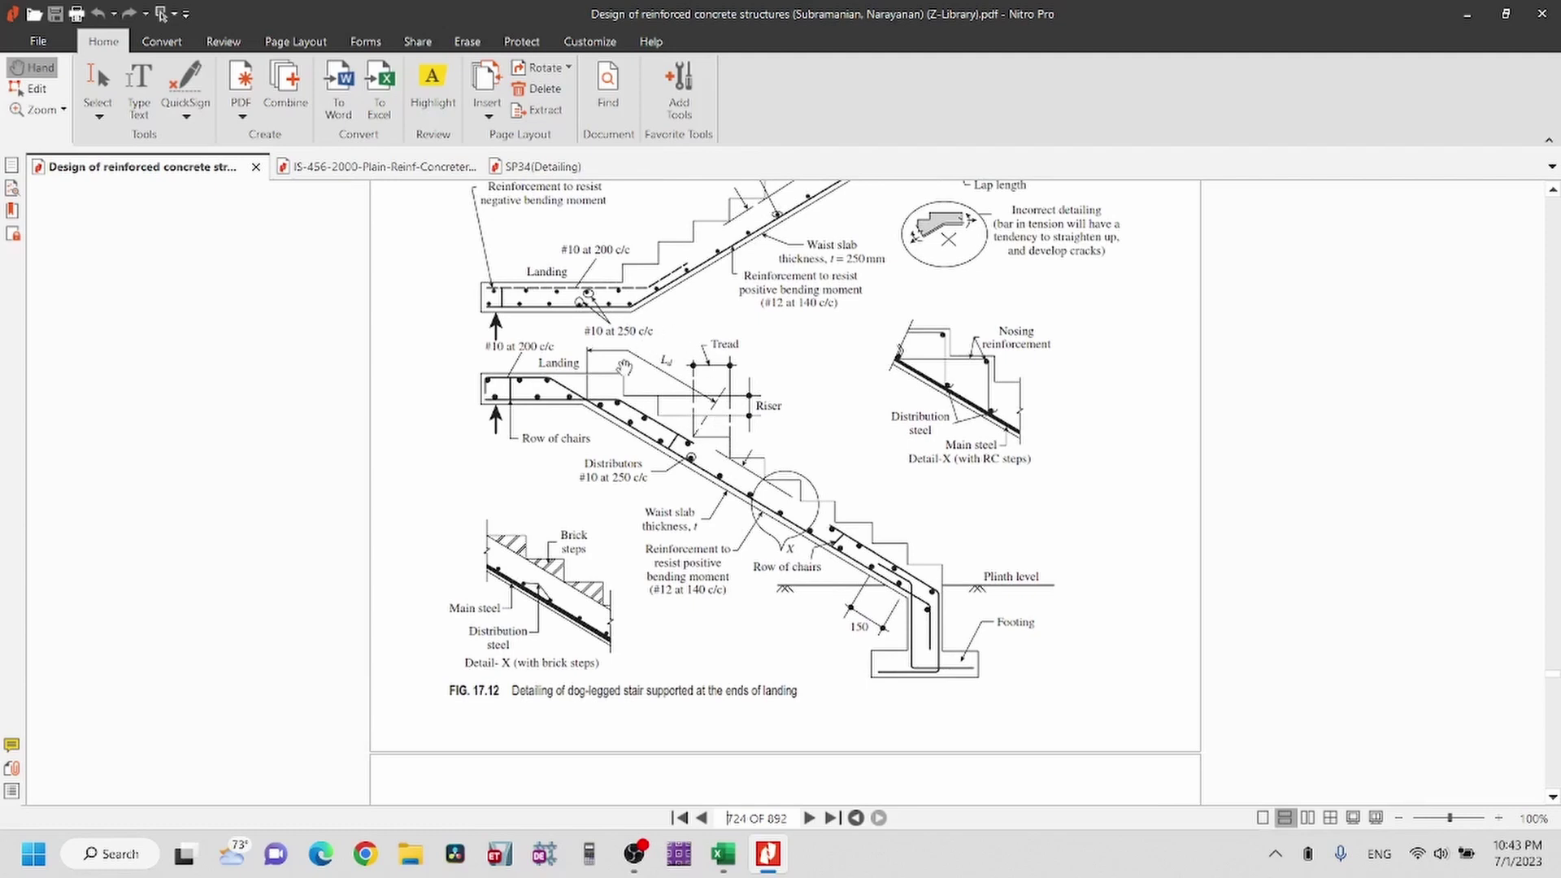
scroll(626, 368, "down", 1)
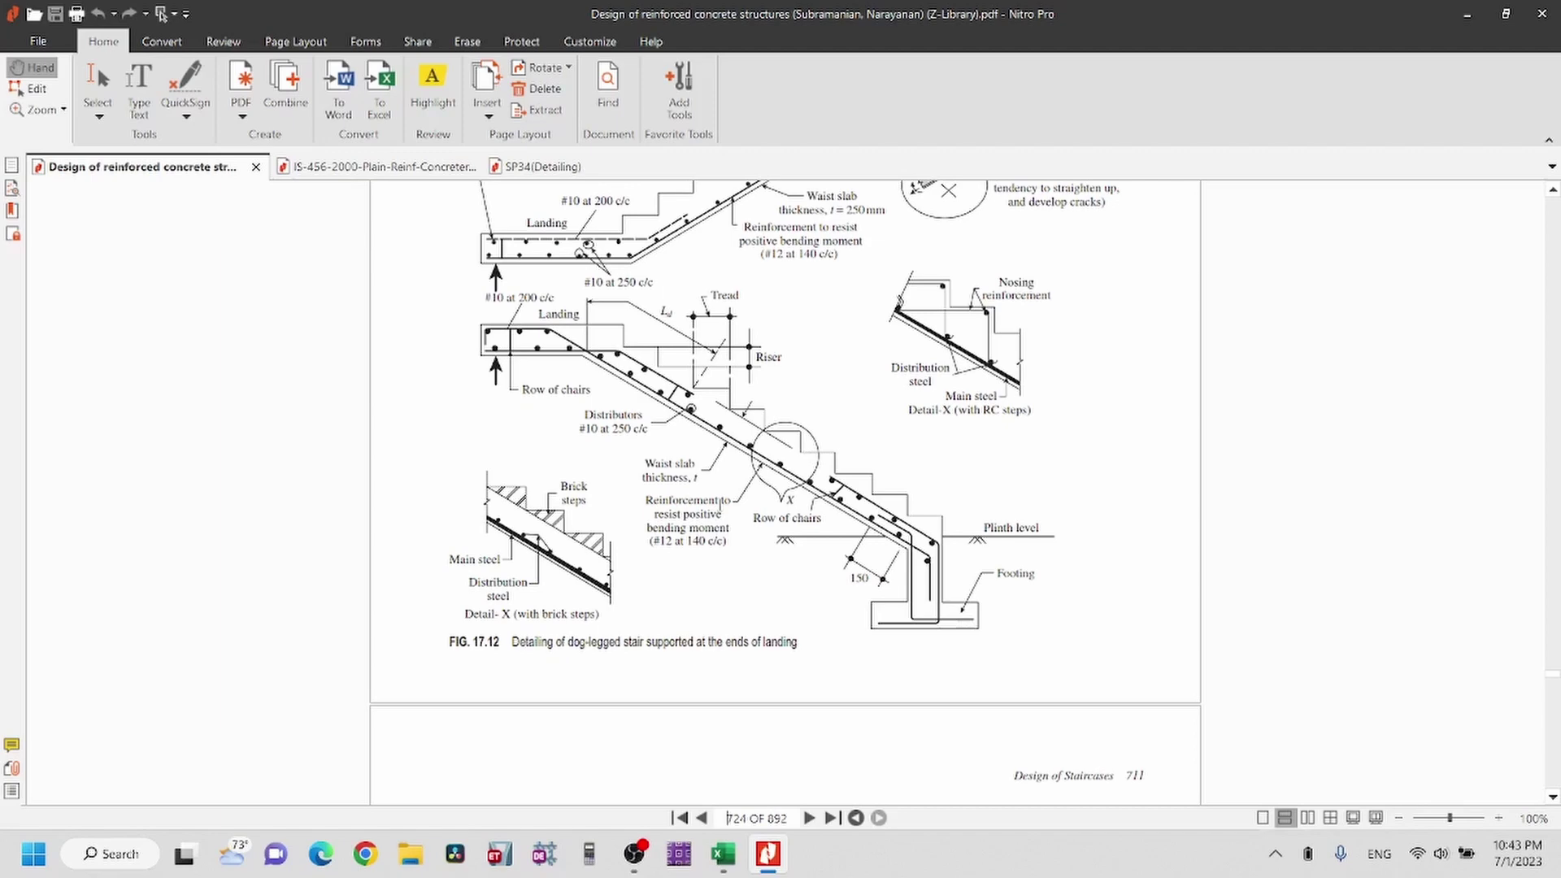
scroll(785, 480, "up", 1)
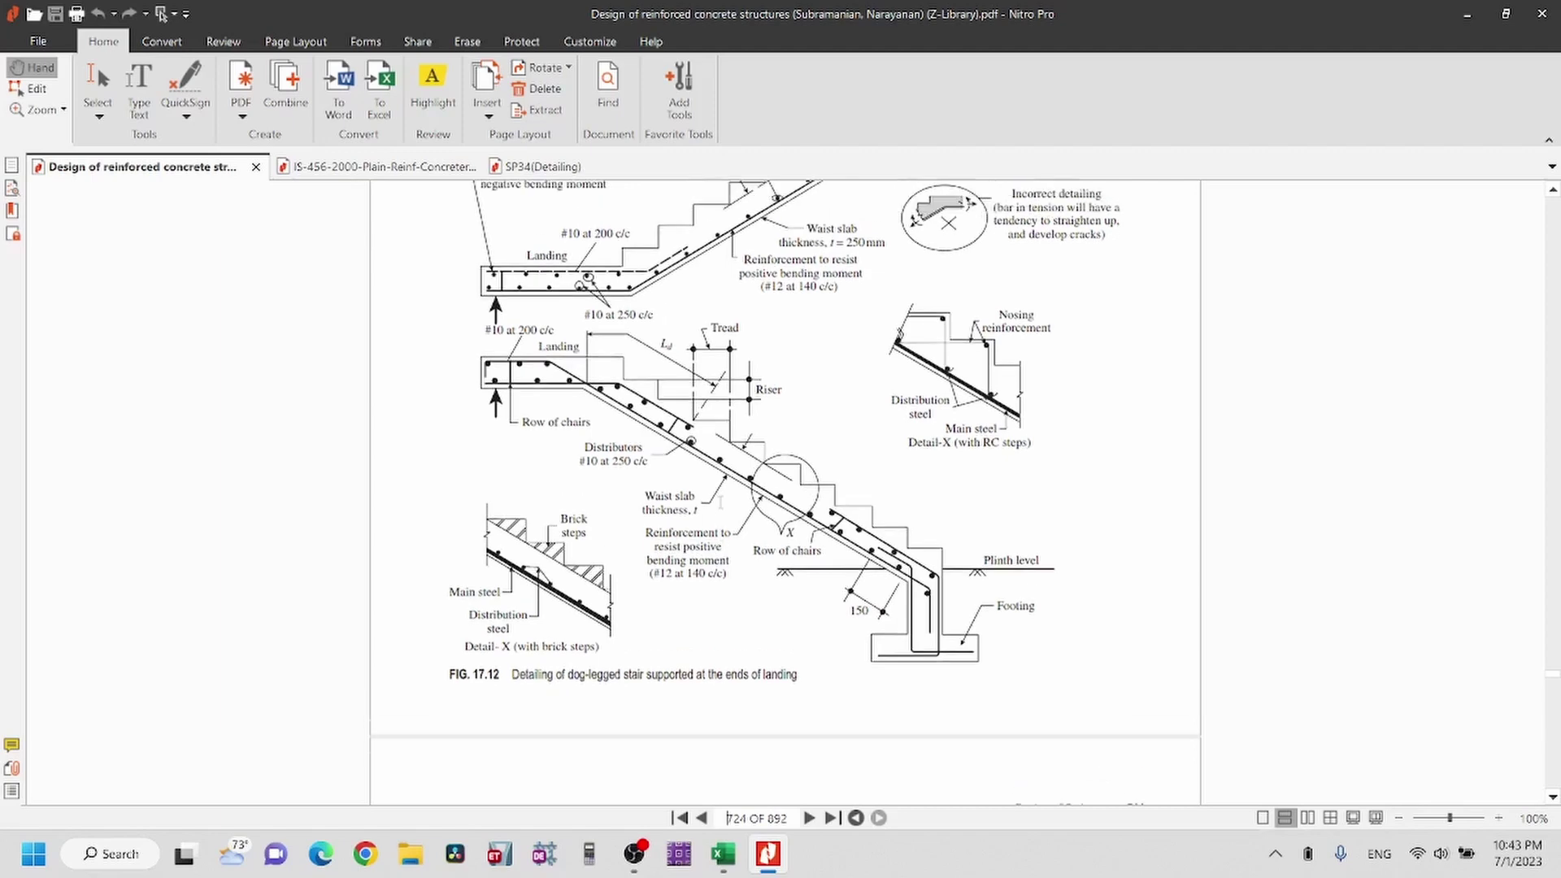
left_click(738, 868)
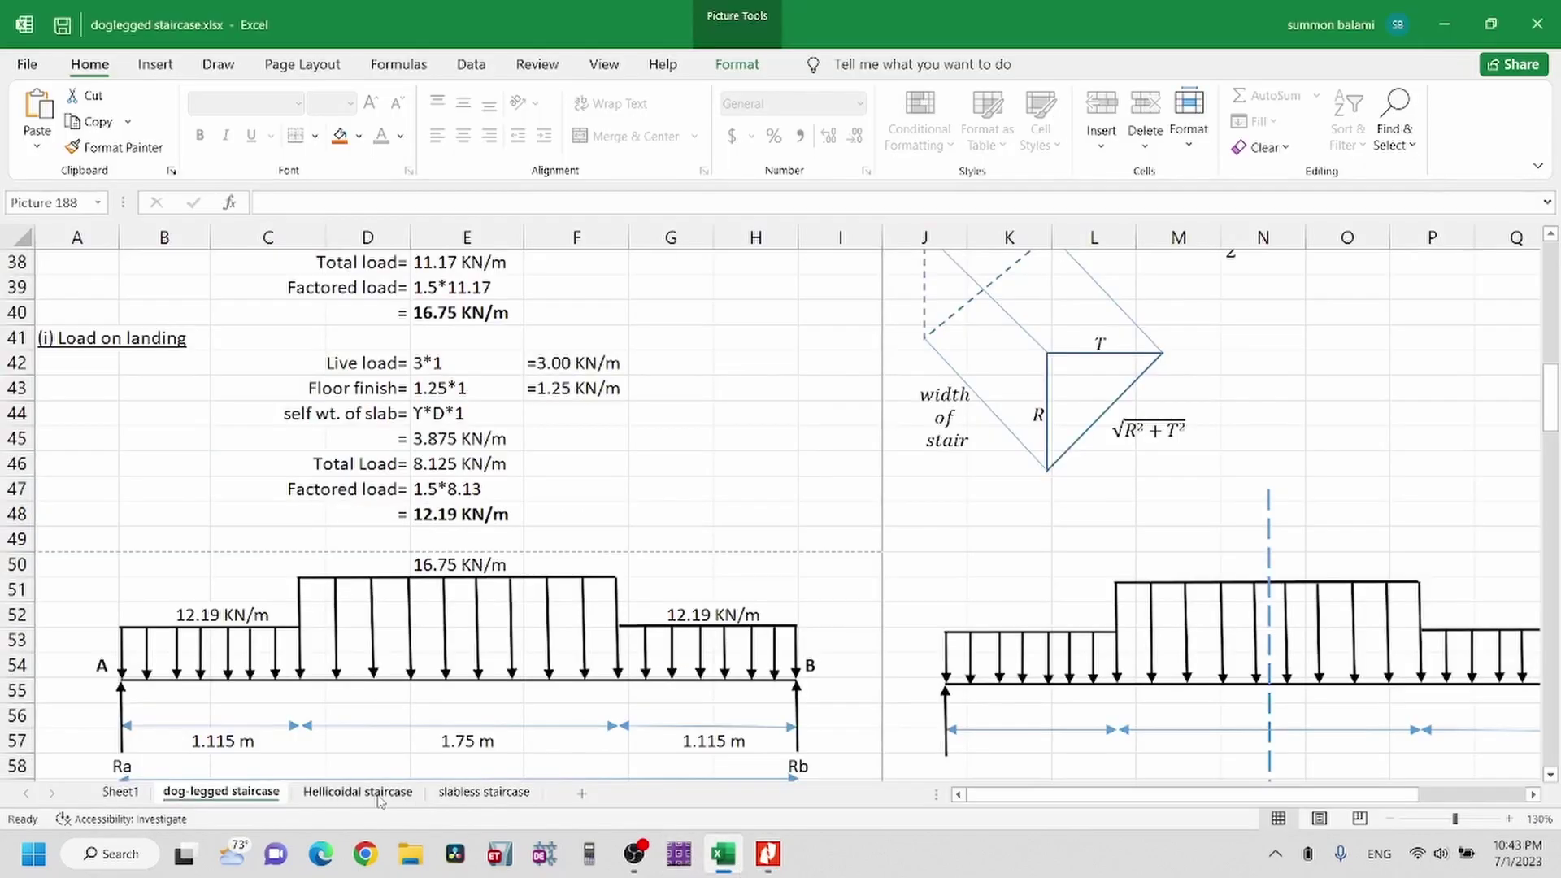
left_click(377, 798)
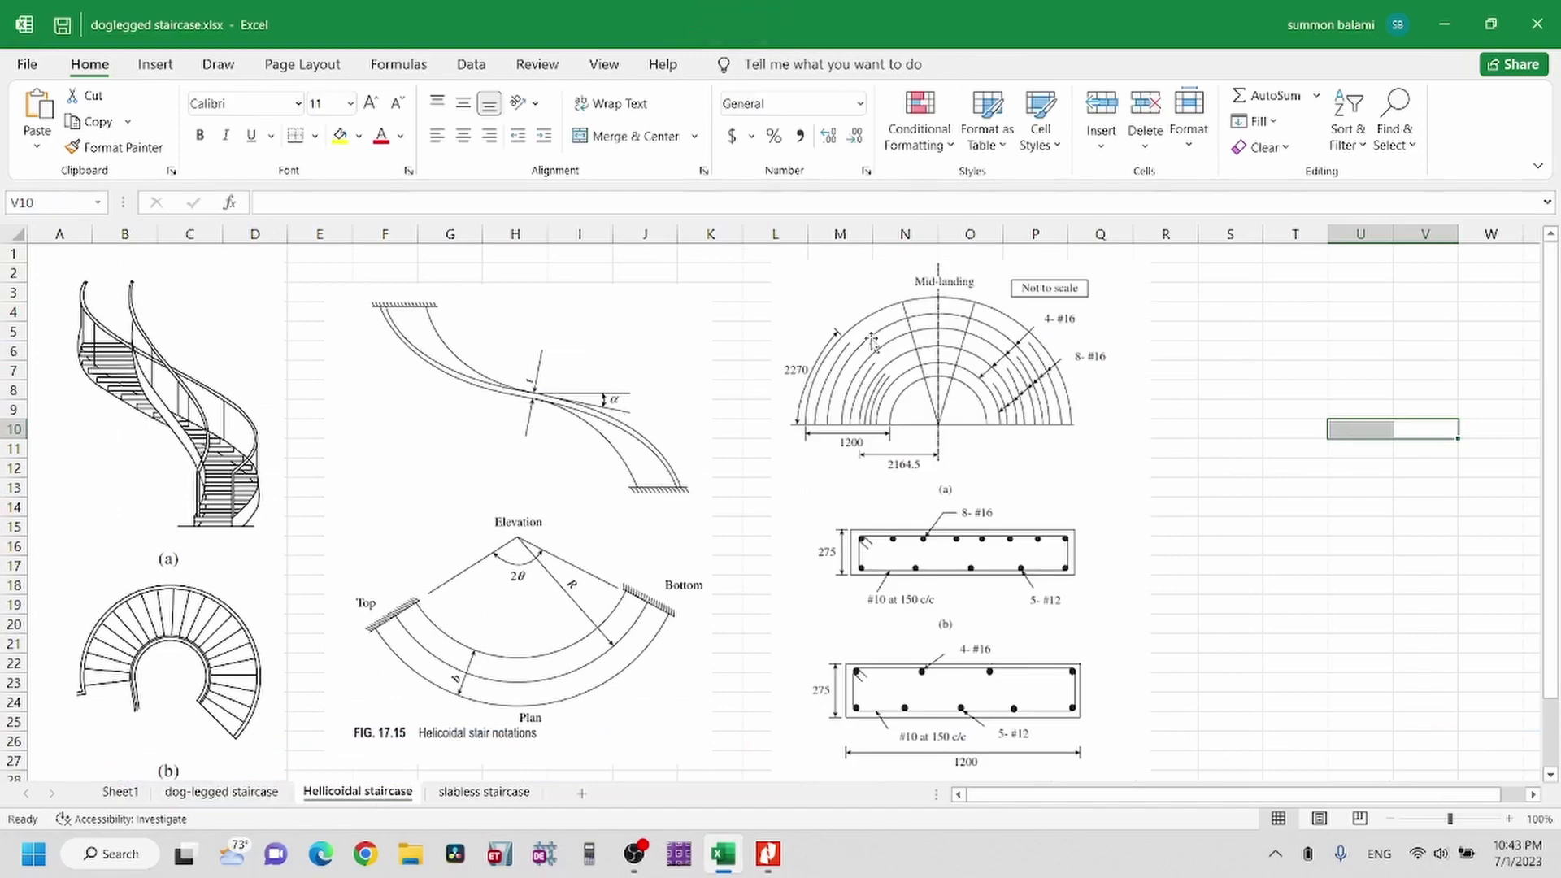
left_click(489, 791)
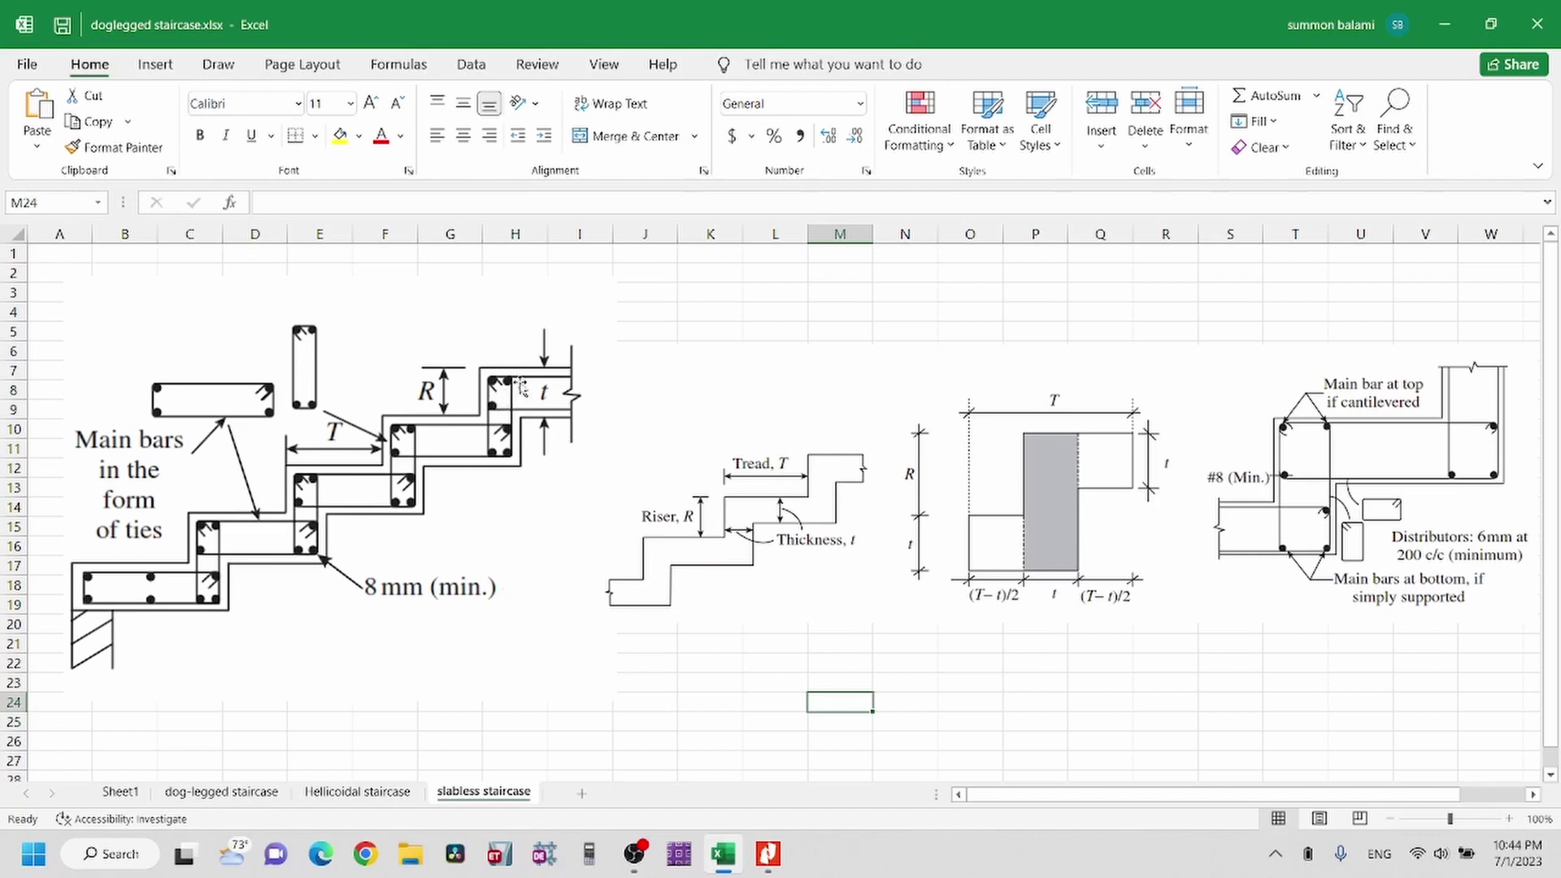
left_click(399, 797)
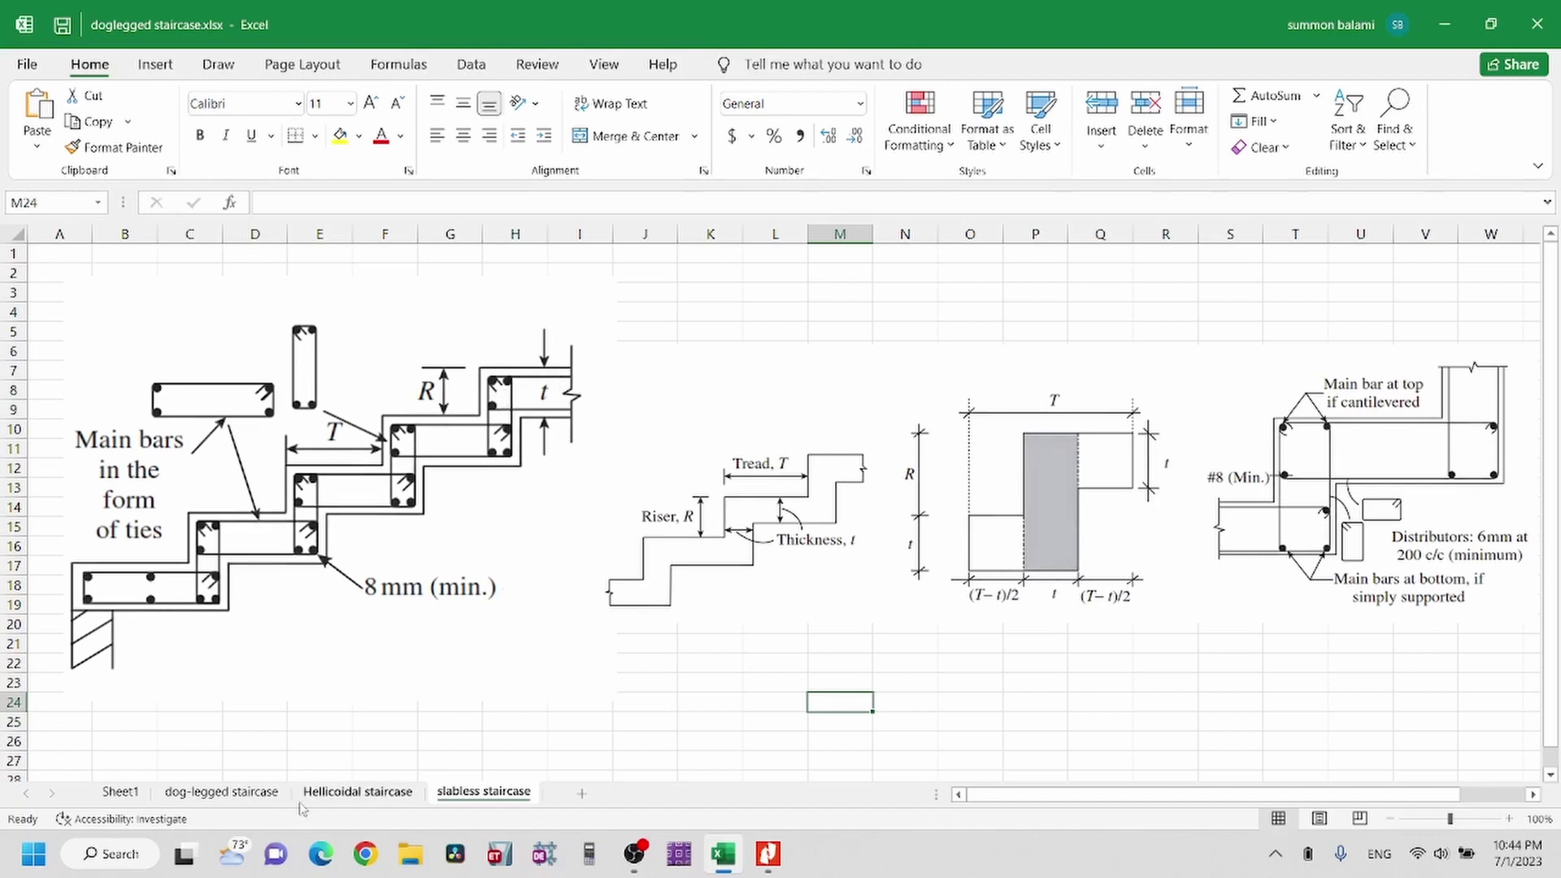
left_click(196, 795)
key("ctrl+Page_Up")
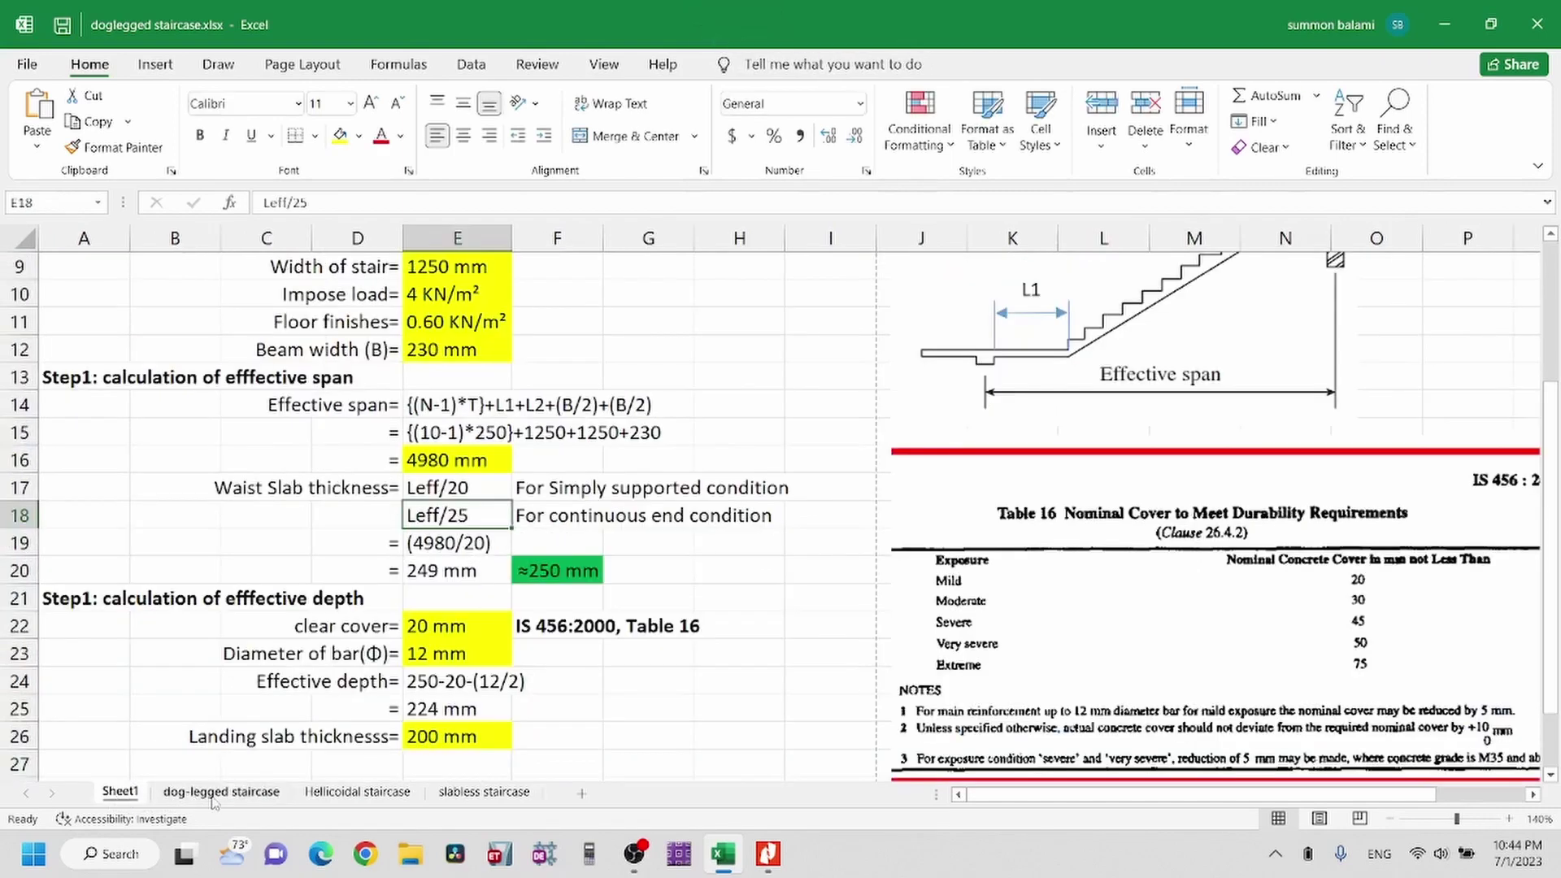
left_click(213, 797)
scroll(448, 549, "up", 12)
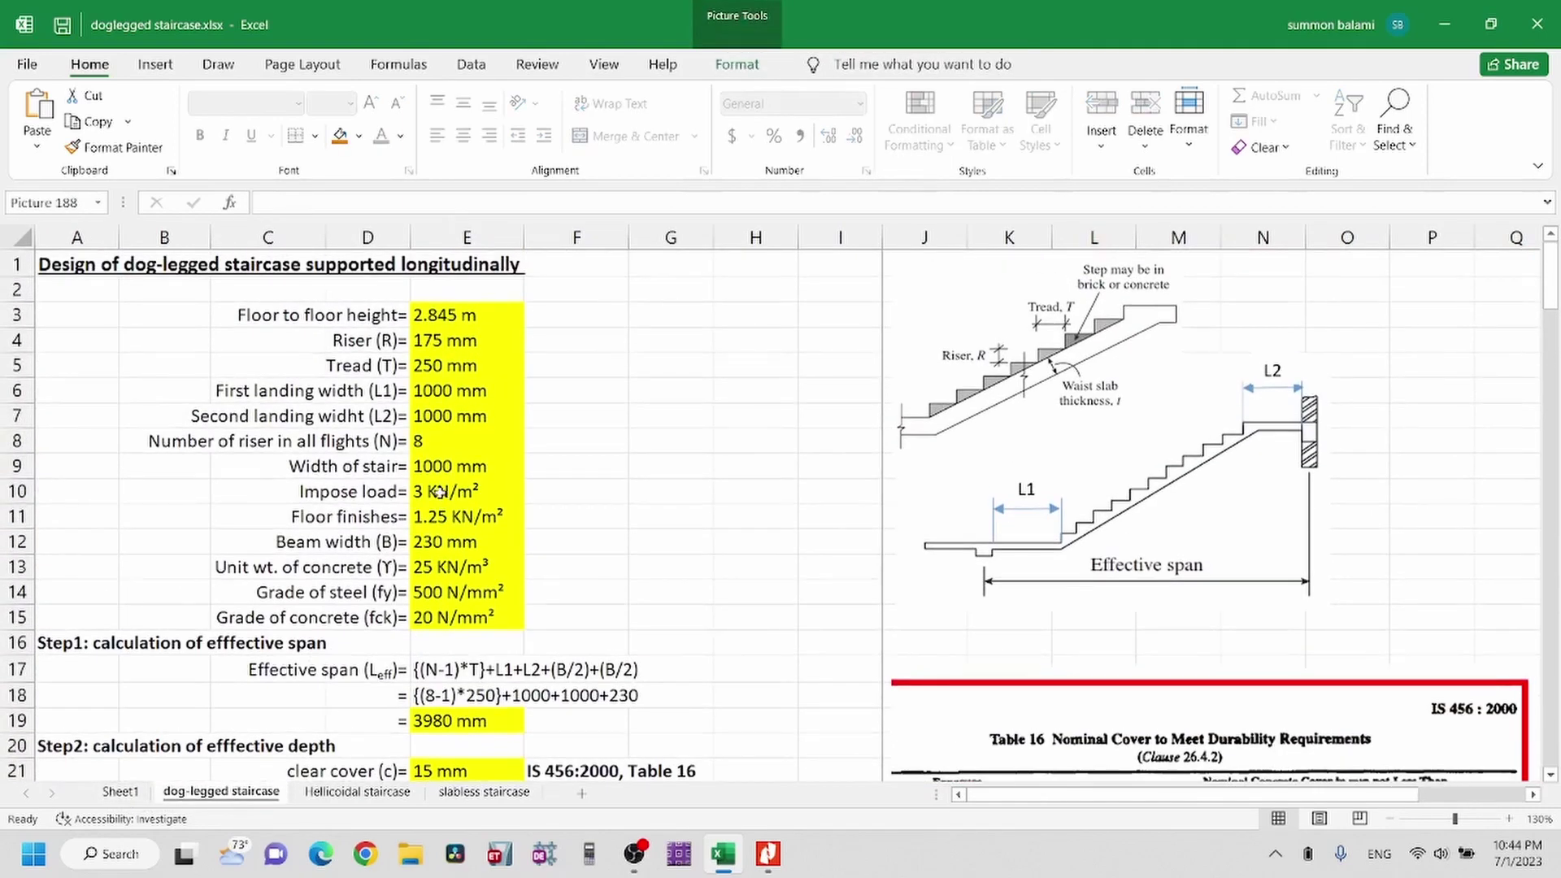
scroll(439, 496, "down", 3)
scroll(439, 494, "up", 3)
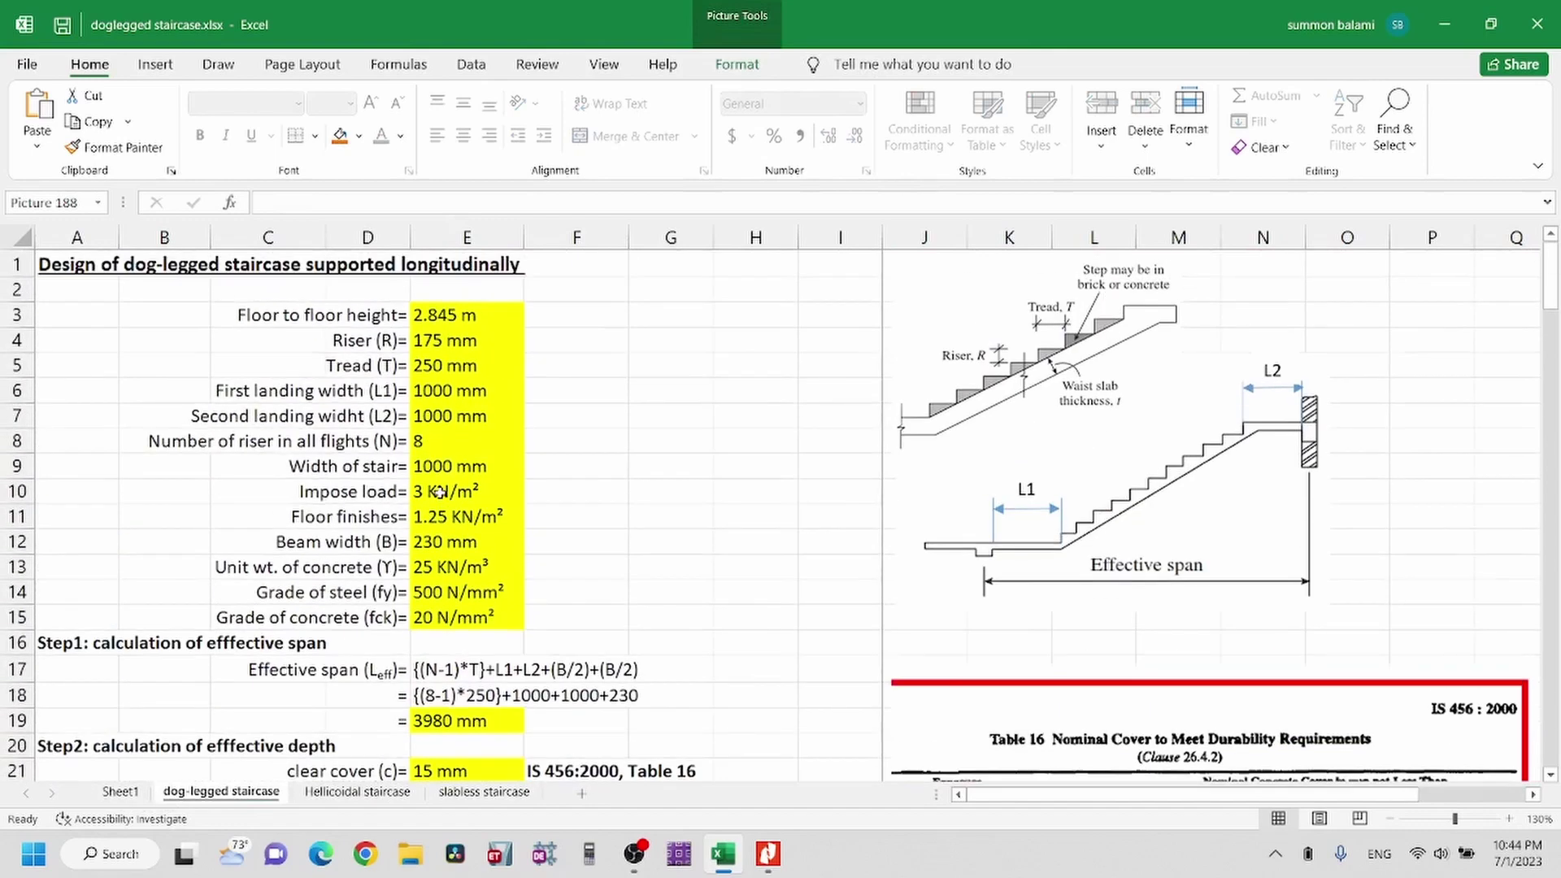